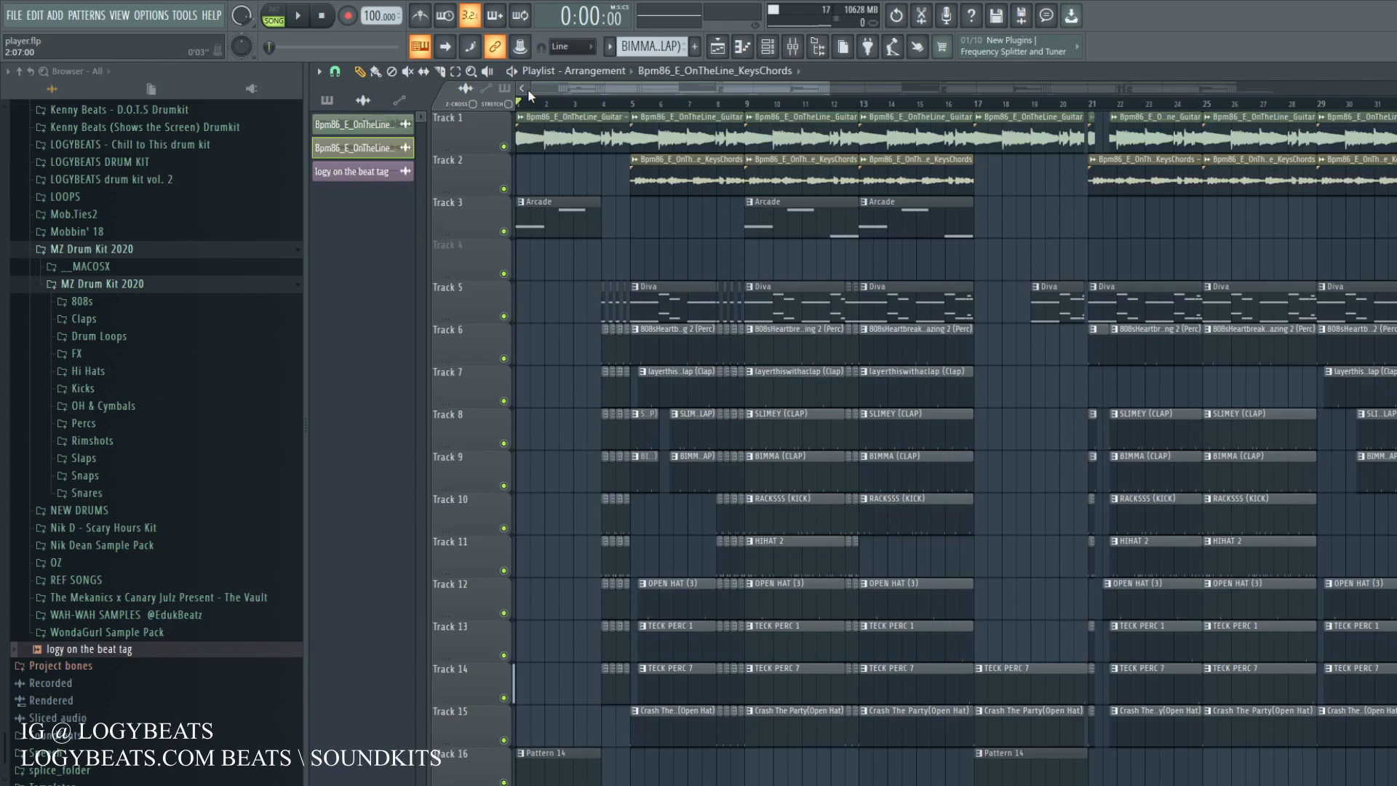
key(F9)
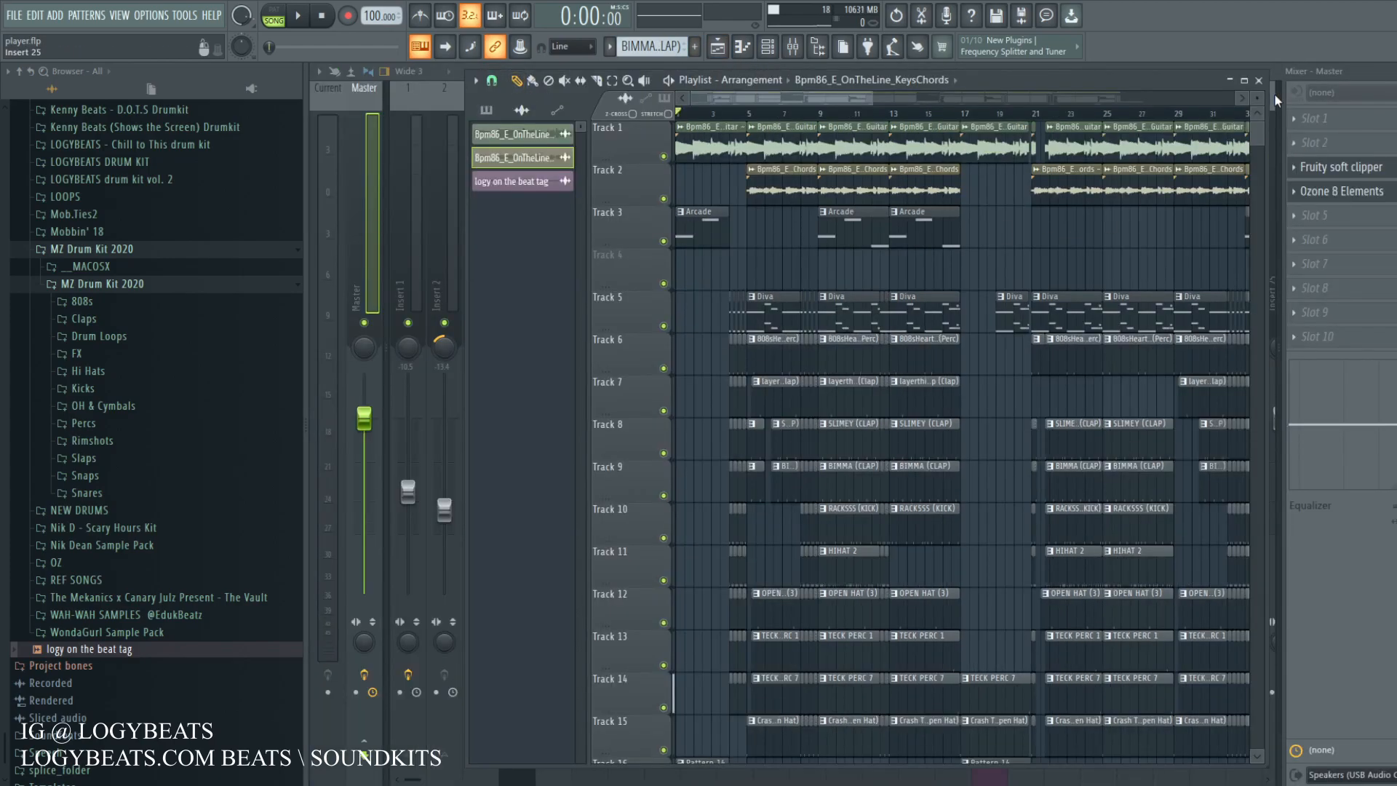
click(1244, 80)
scroll(563, 109, up, 4)
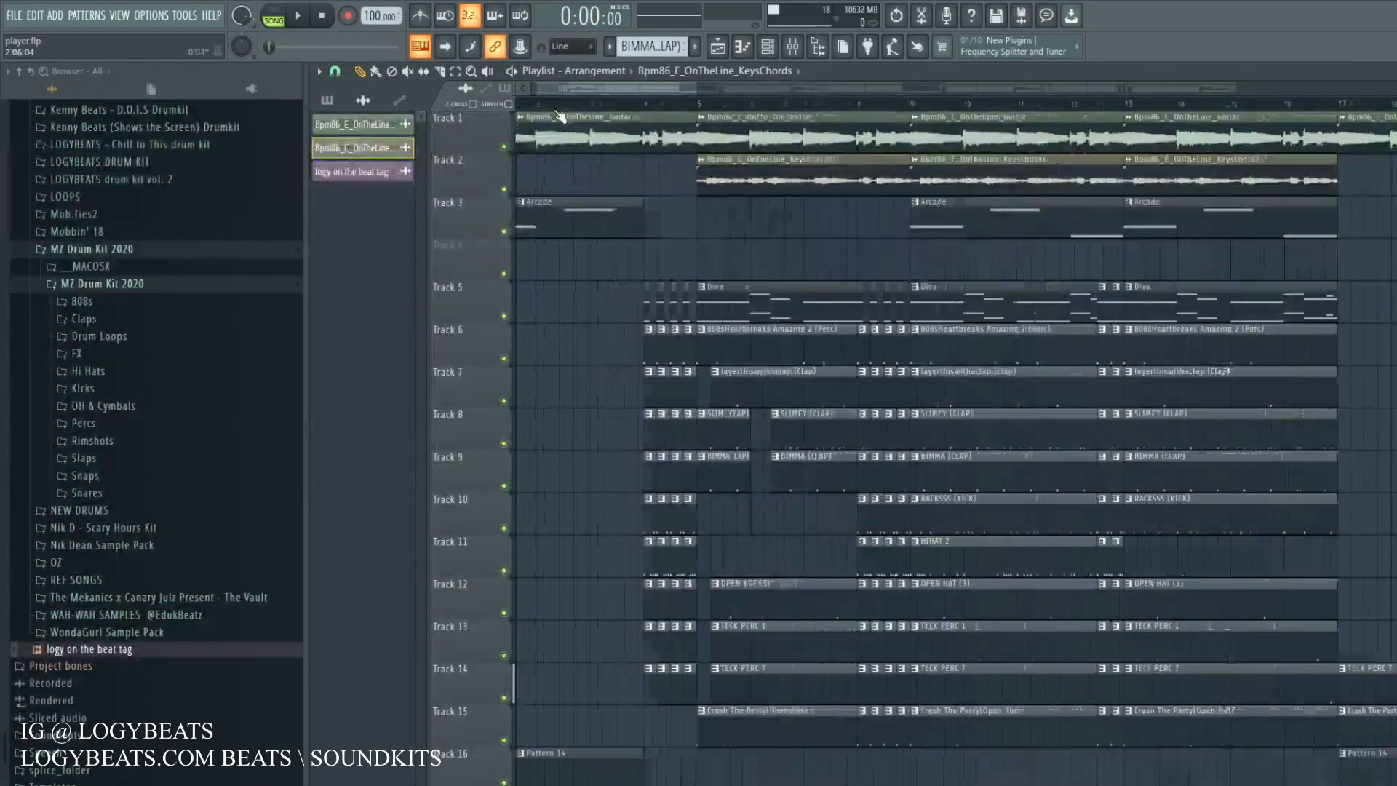
scroll(563, 109, down, 3)
scroll(547, 104, down, 1)
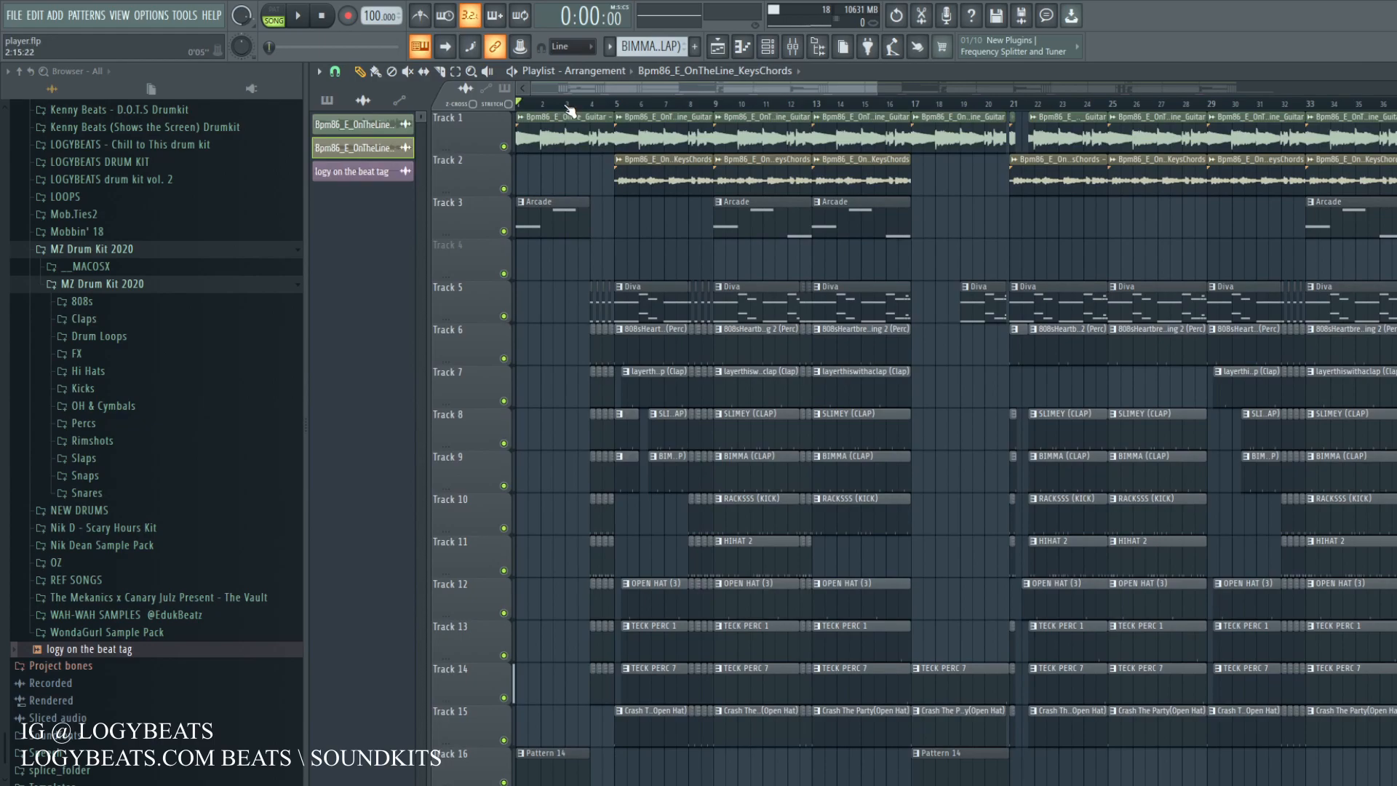
scroll(549, 89, up, 1)
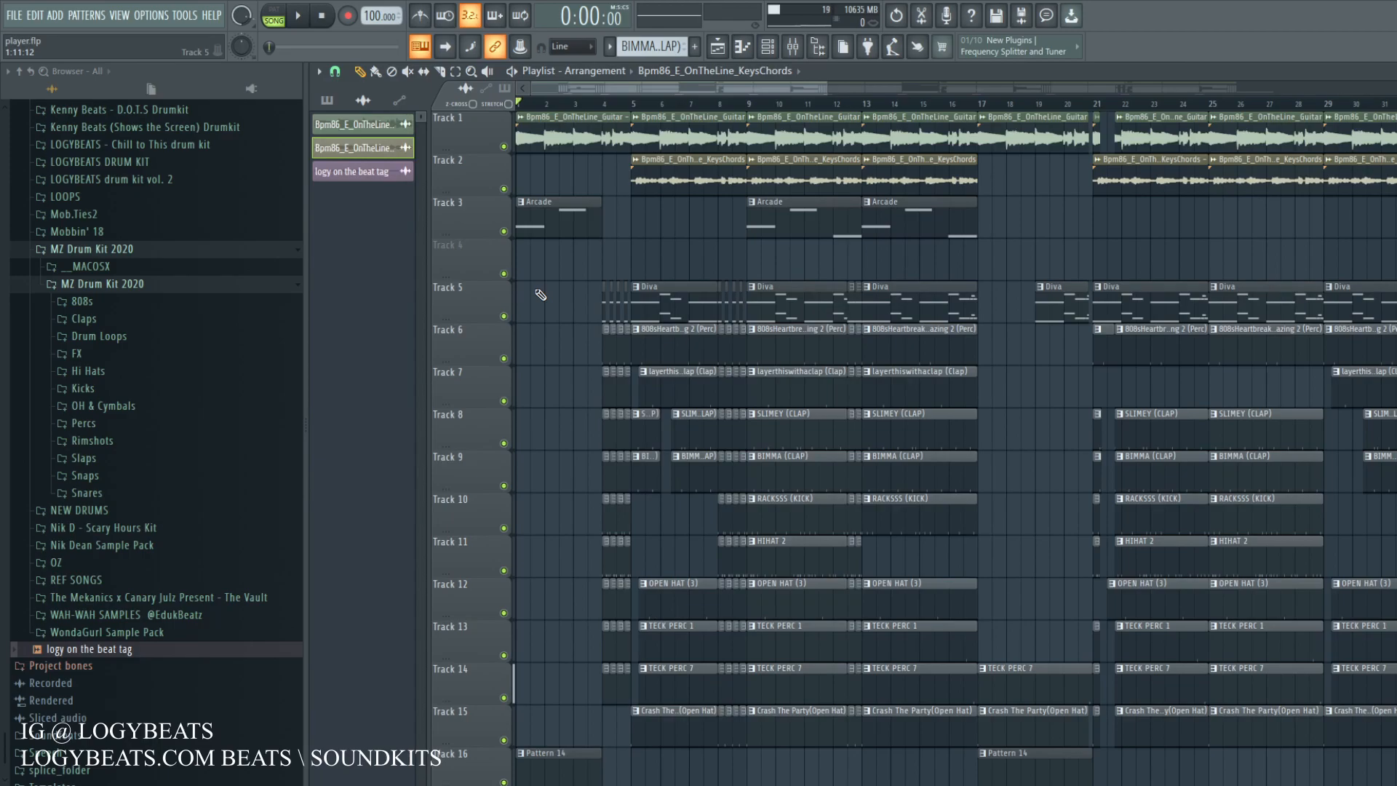
scroll(589, 105, up, 2)
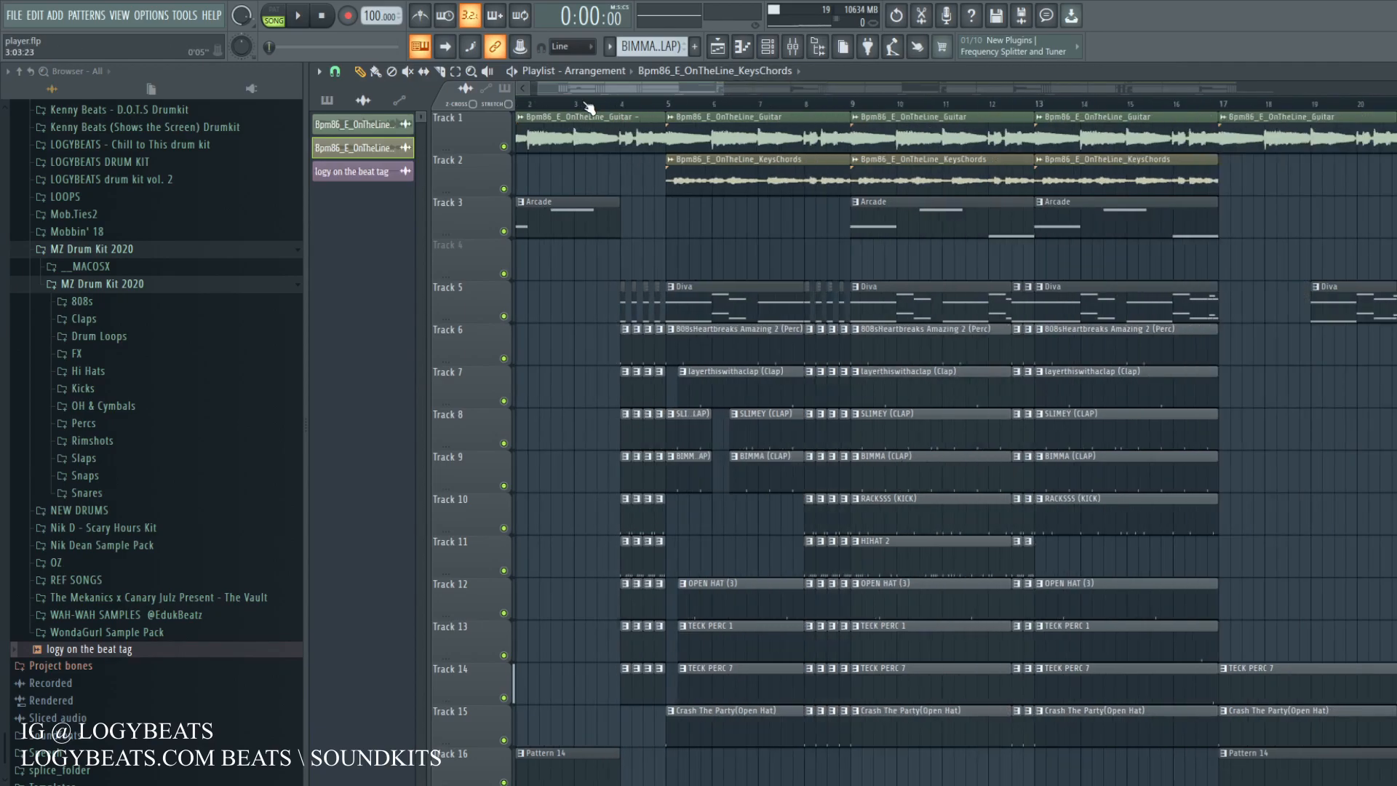
Step: Play the full arrangement from the start to about bar 9, and stop playback
key(space)
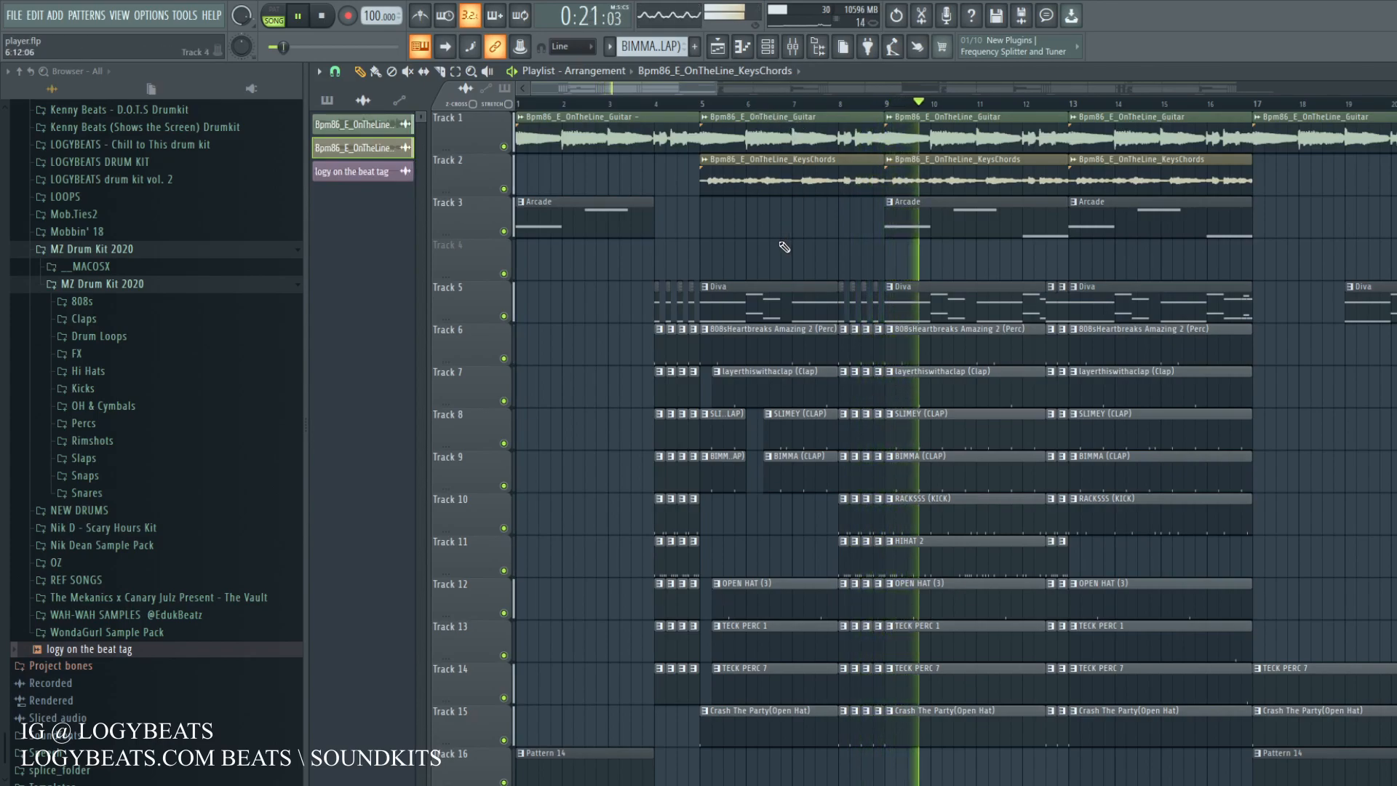
key(space)
scroll(706, 110, up, 2)
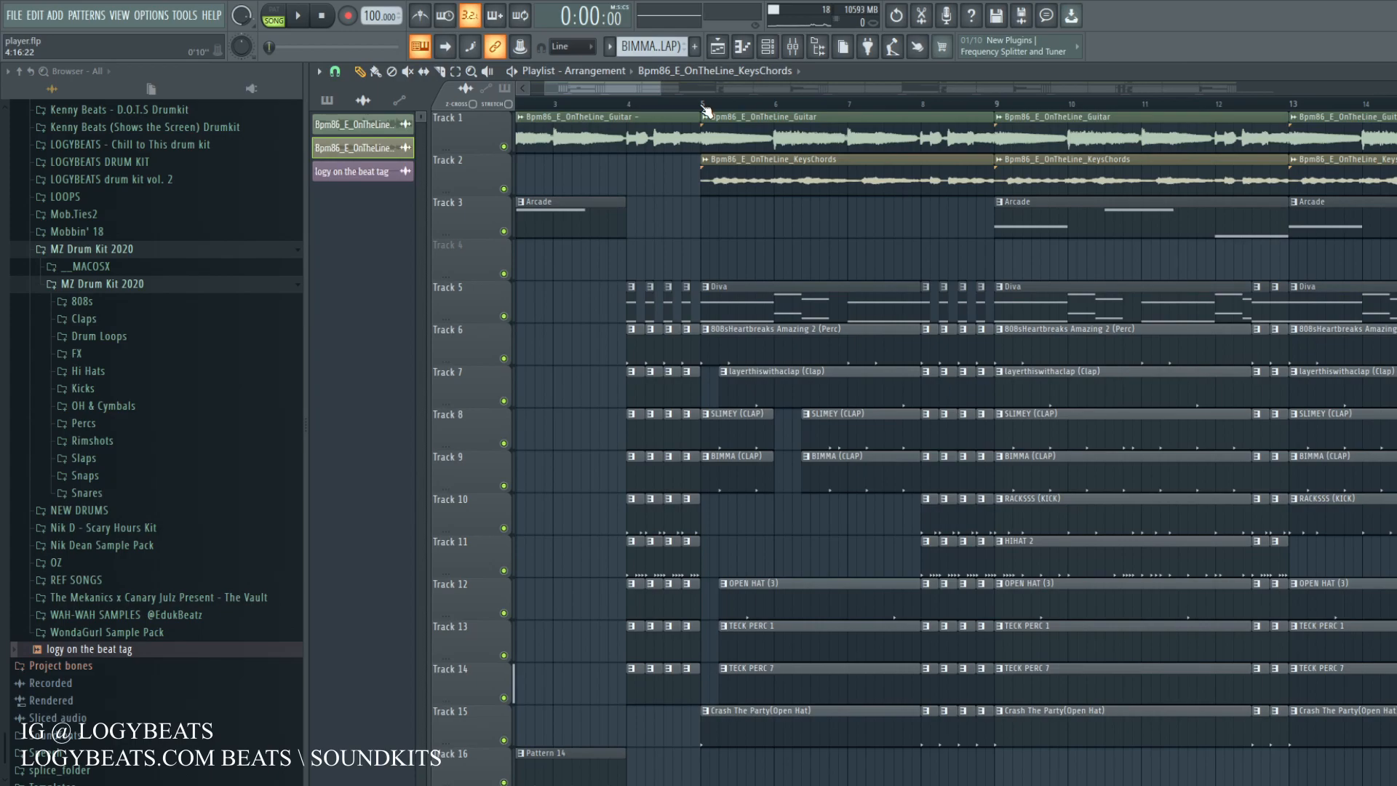
scroll(706, 110, down, 2)
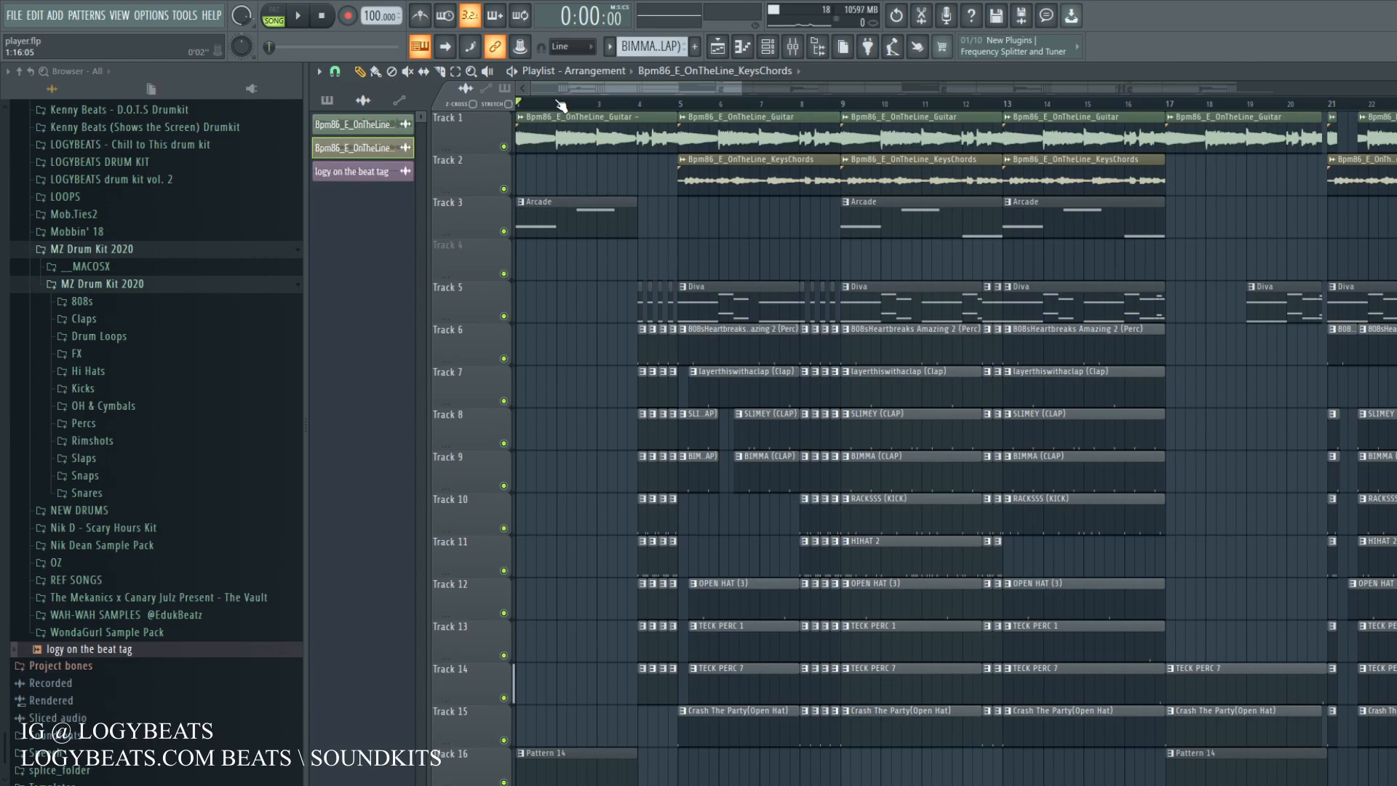
scroll(566, 107, up, 2)
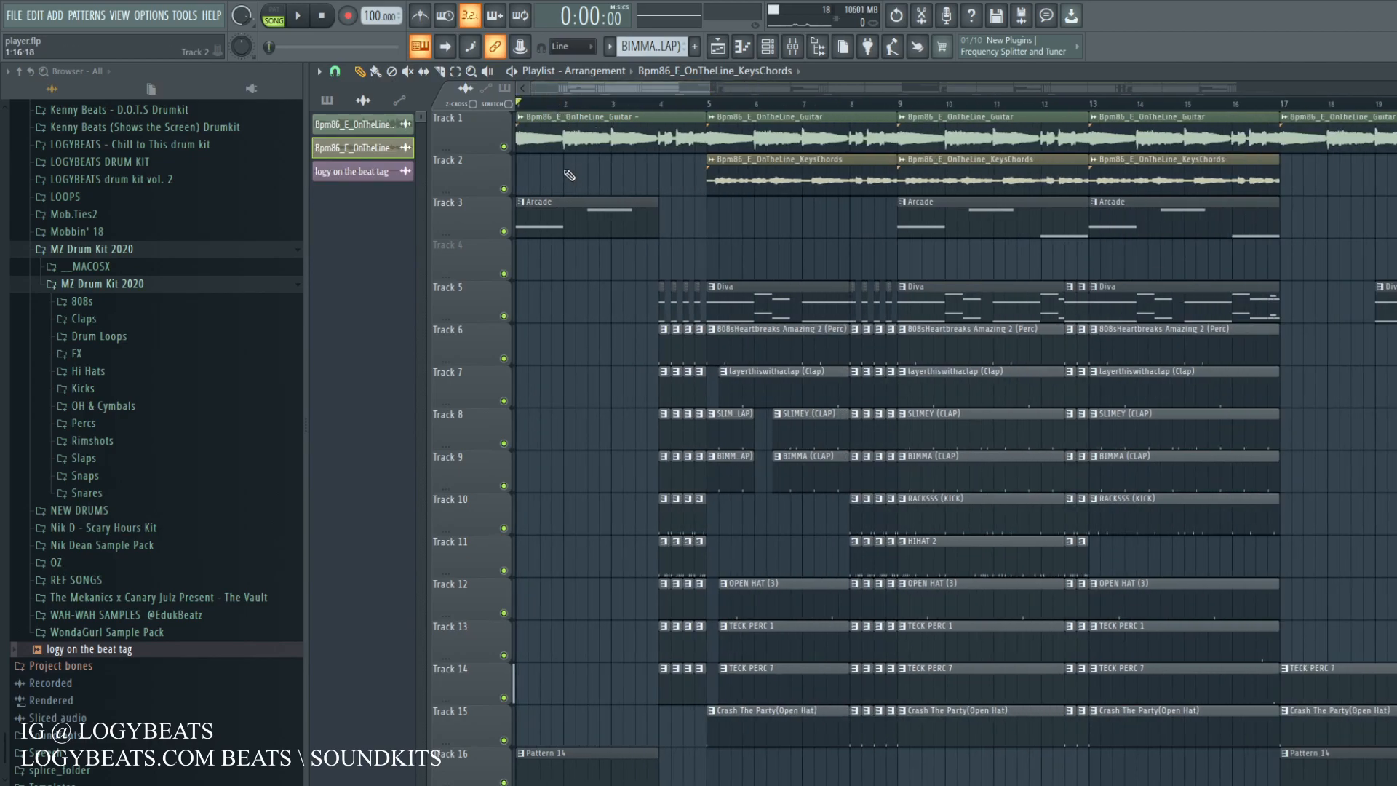
scroll(586, 107, down, 2)
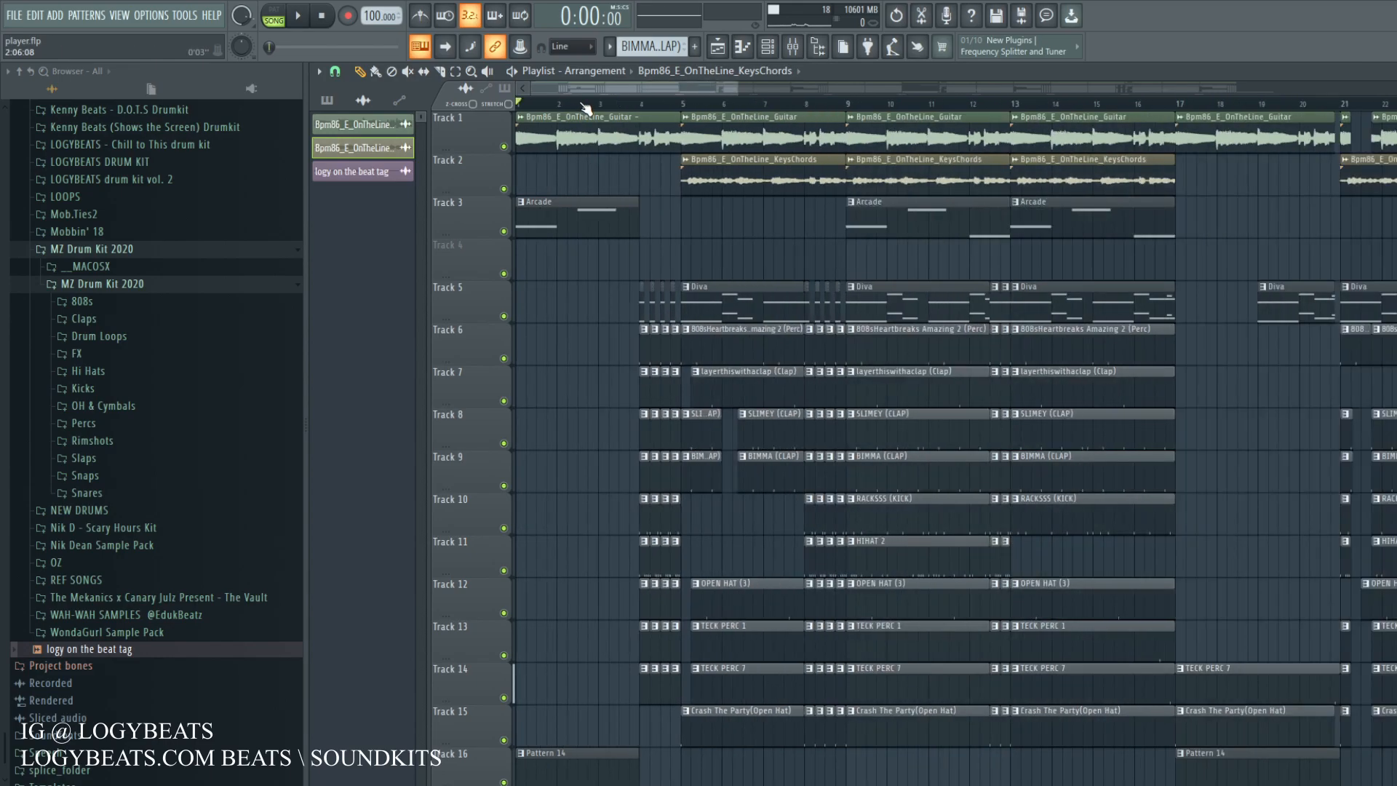
Step: Solo the guitar loop on Track 1 and play it from the start of the arrangement
ctrl+click(503, 147)
double_click(558, 138)
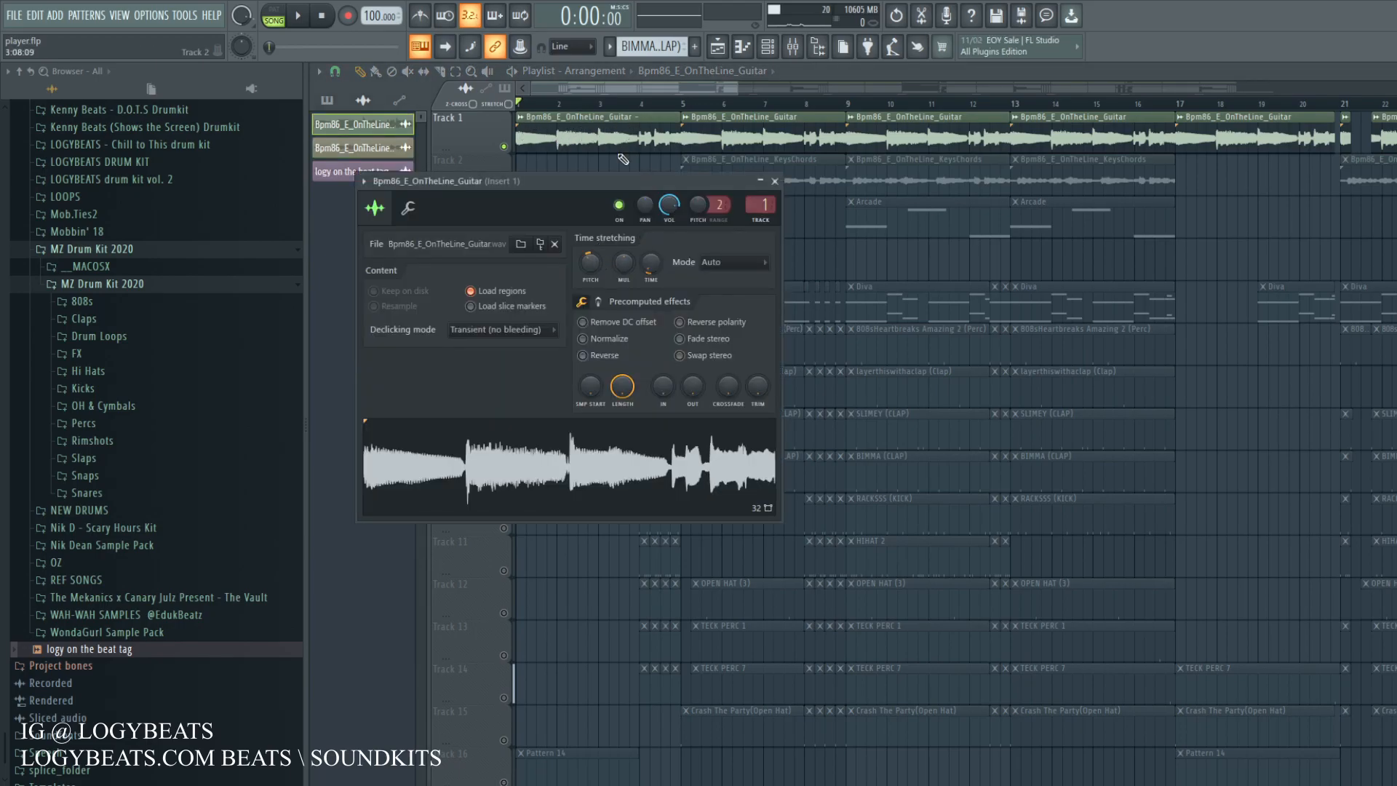
key(Escape)
click(295, 11)
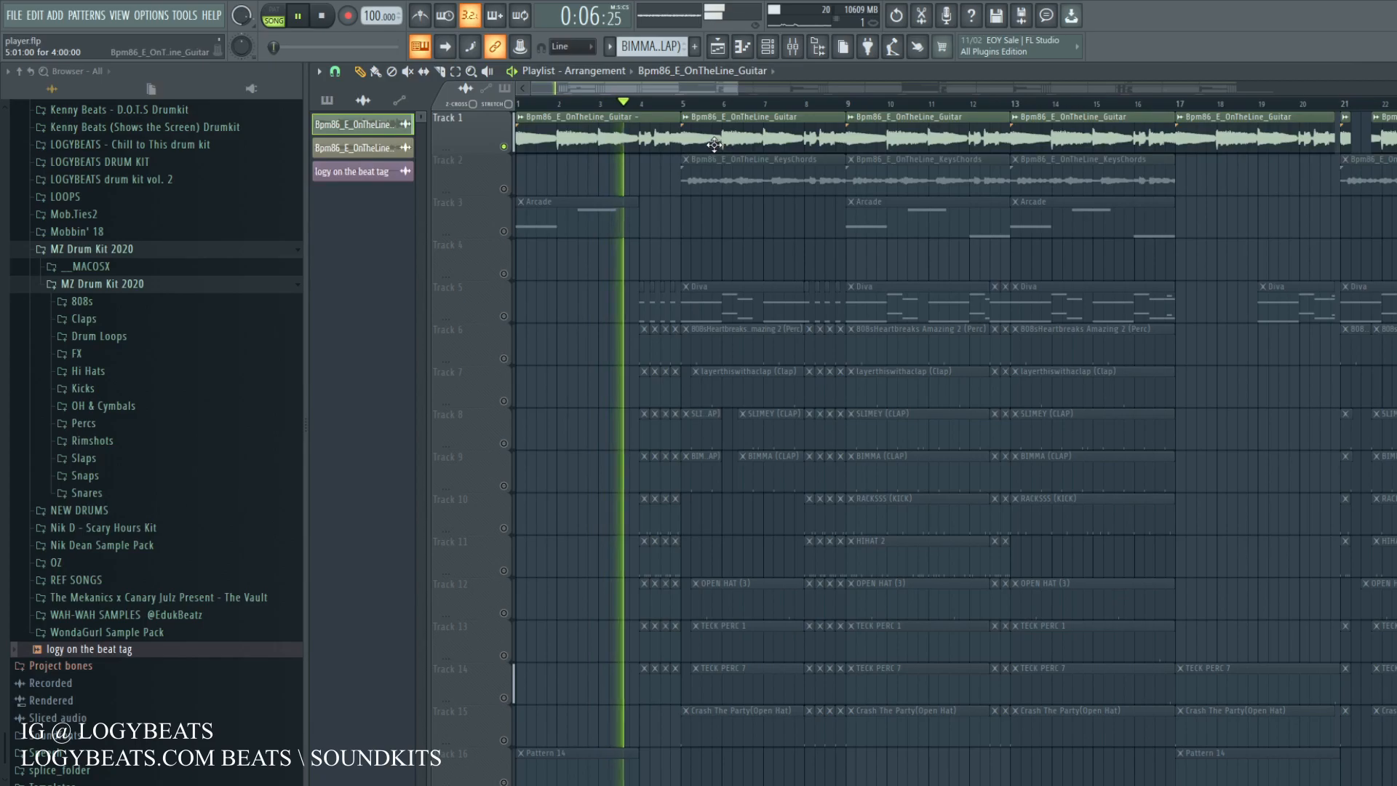
key(space)
Step: Select bars 5 to 13 as the playback range and unmute the keys chords on Track 2
scroll(680, 114, up, 2)
scroll(680, 114, down, 1)
drag(681, 114, 1016, 109)
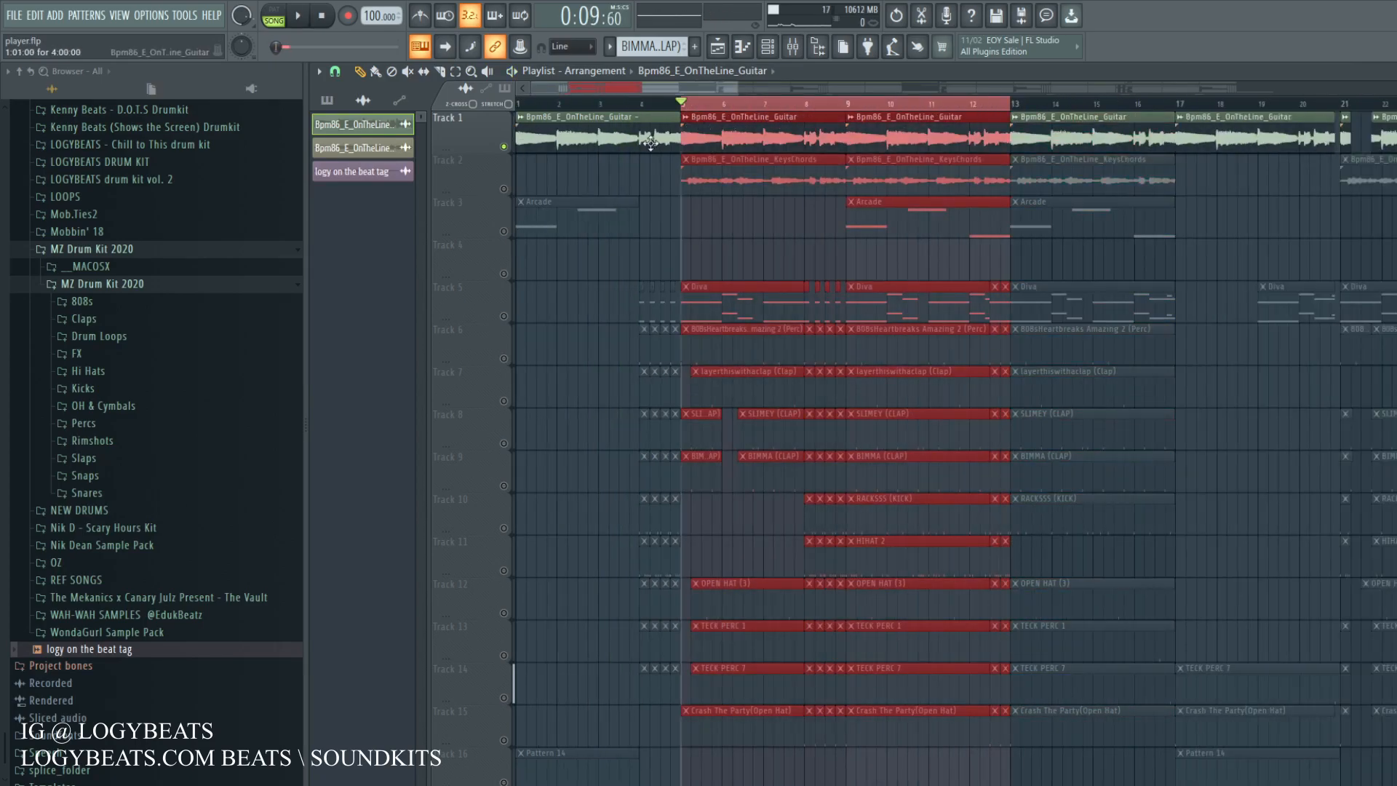
click(503, 188)
drag(653, 87, 693, 110)
scroll(693, 111, down, 2)
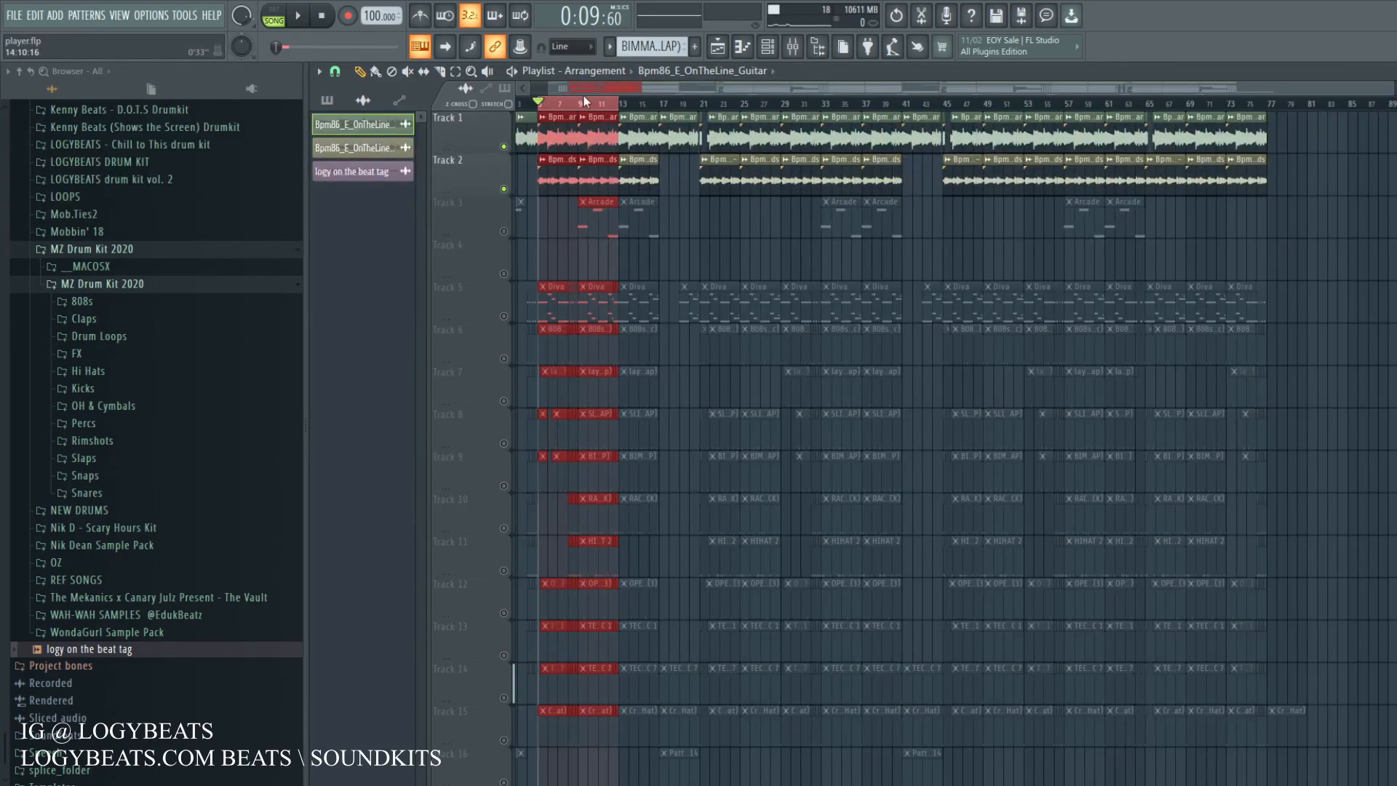
Step: Solo the Track 2 keys chords, play the selected bars, and unmute the Track 1 guitar during playback
scroll(582, 105, up, 3)
drag(593, 90, 527, 96)
right_click(504, 189)
key(space)
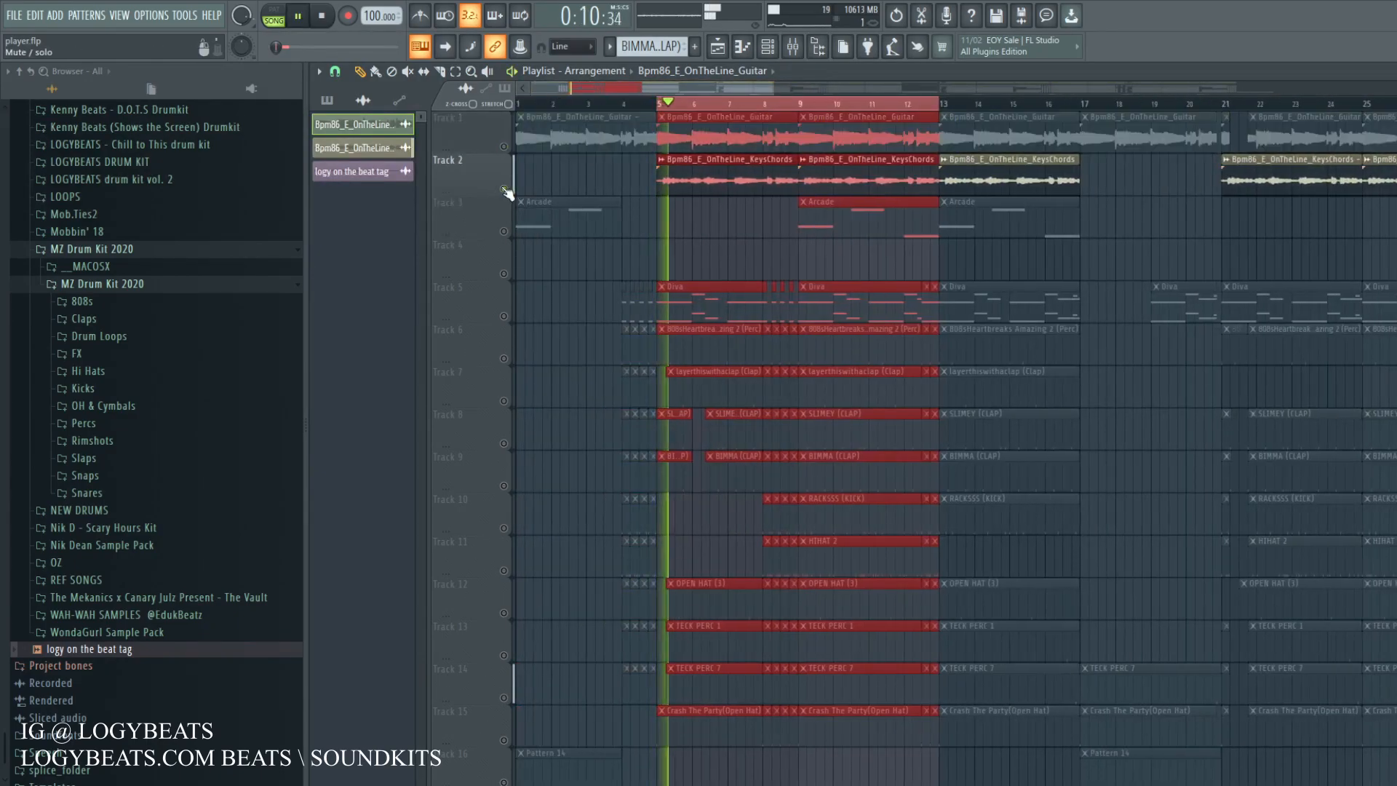
click(503, 147)
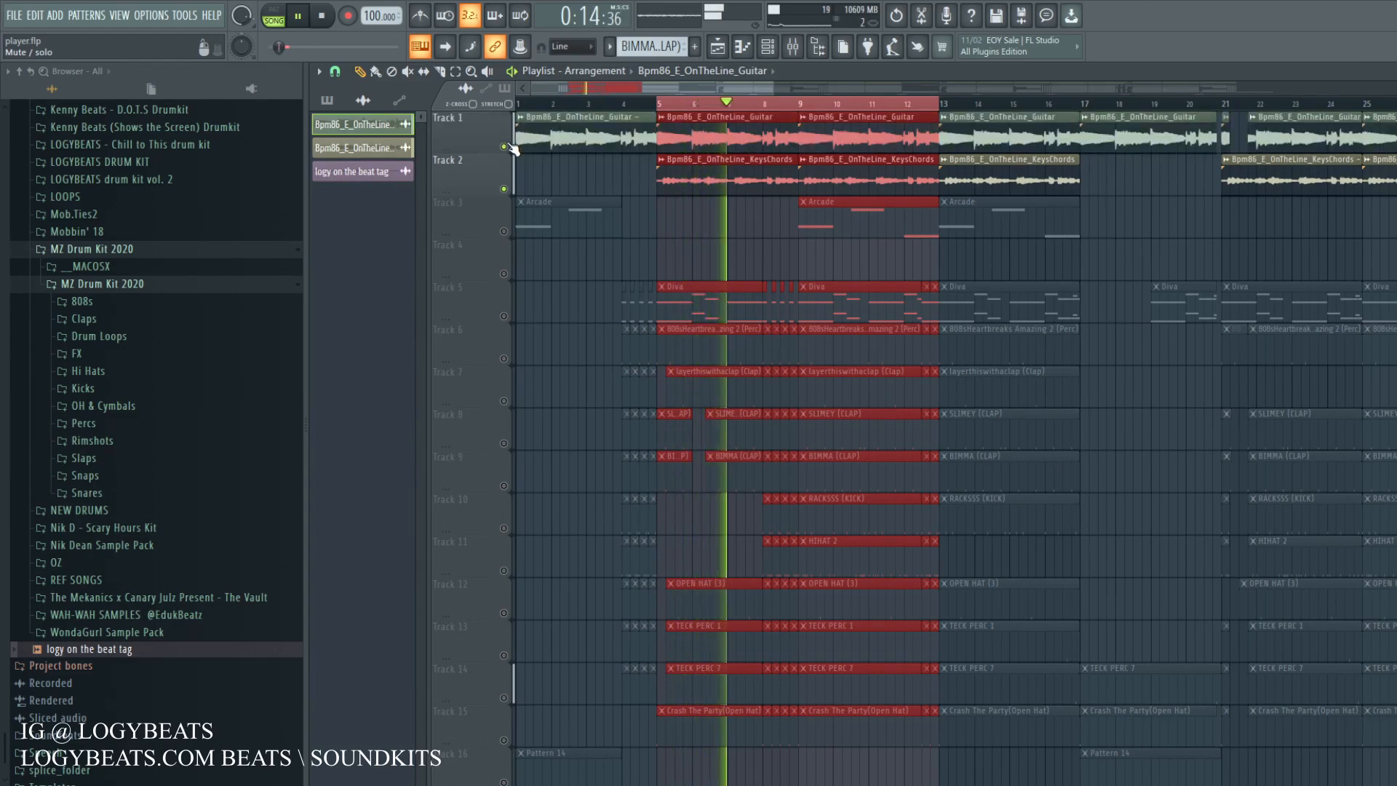
key(space)
Step: Set the playback range to bars 9 to 17 and unmute the Arcade part on Track 3
drag(801, 104, 1089, 92)
key(space)
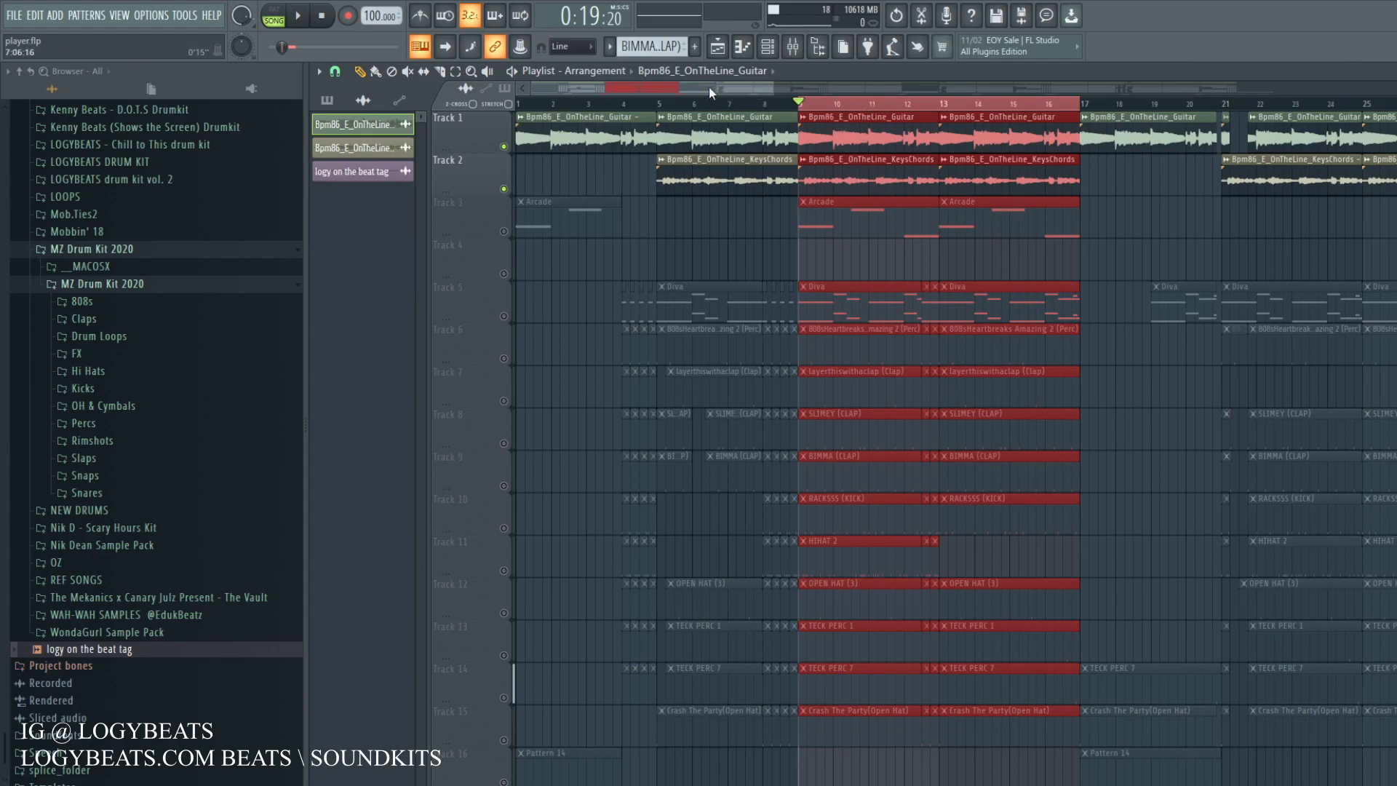
drag(714, 84, 745, 81)
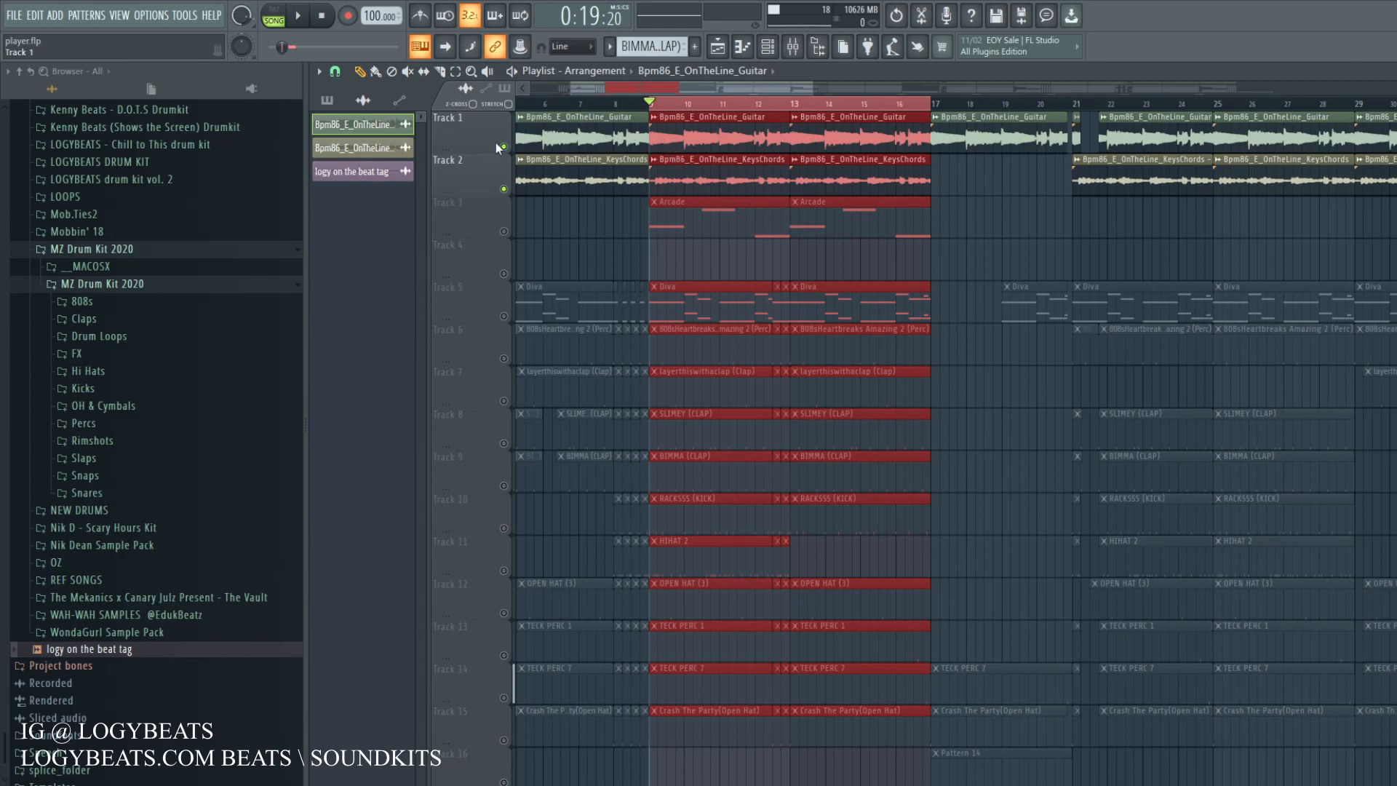
click(504, 231)
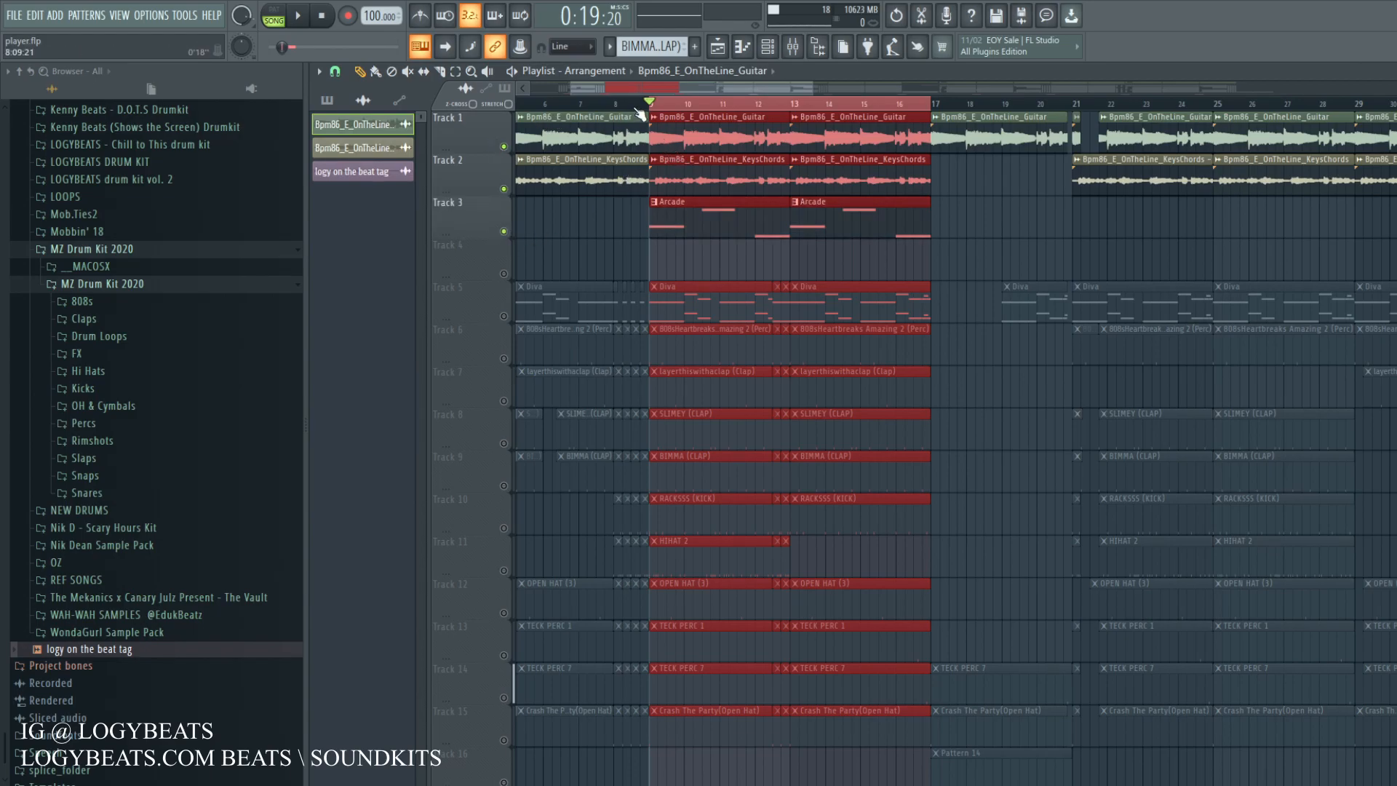
scroll(647, 116, down, 4)
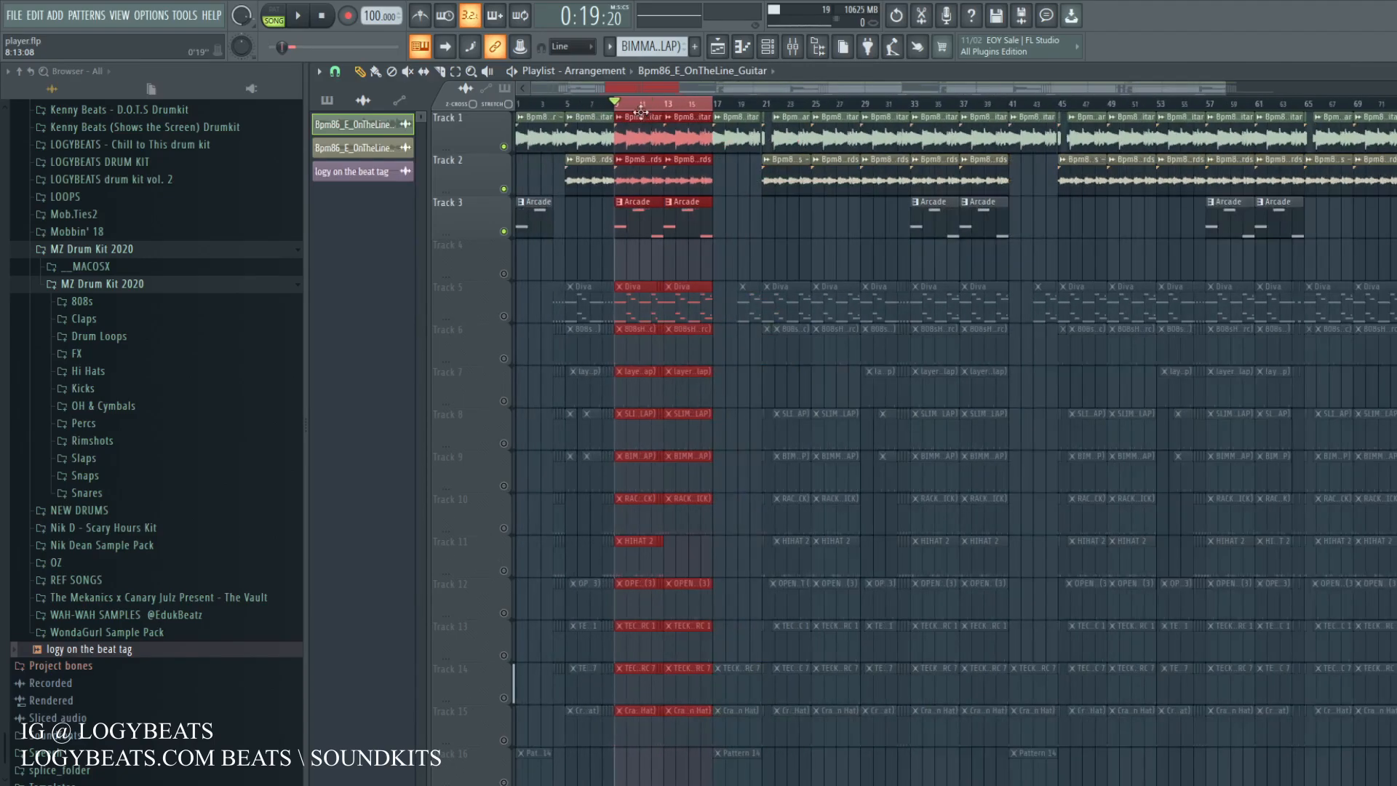
scroll(548, 113, up, 2)
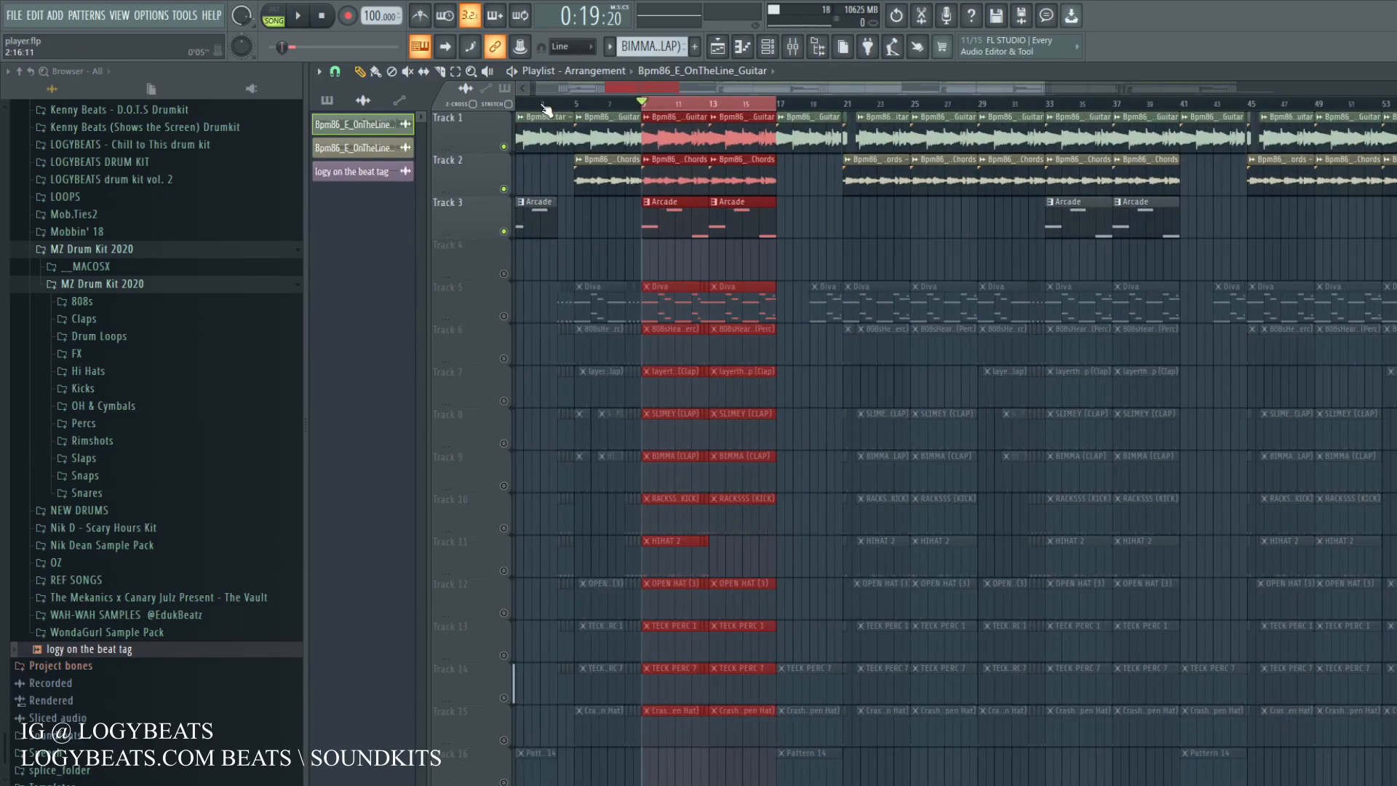
drag(524, 104, 446, 112)
click(680, 108)
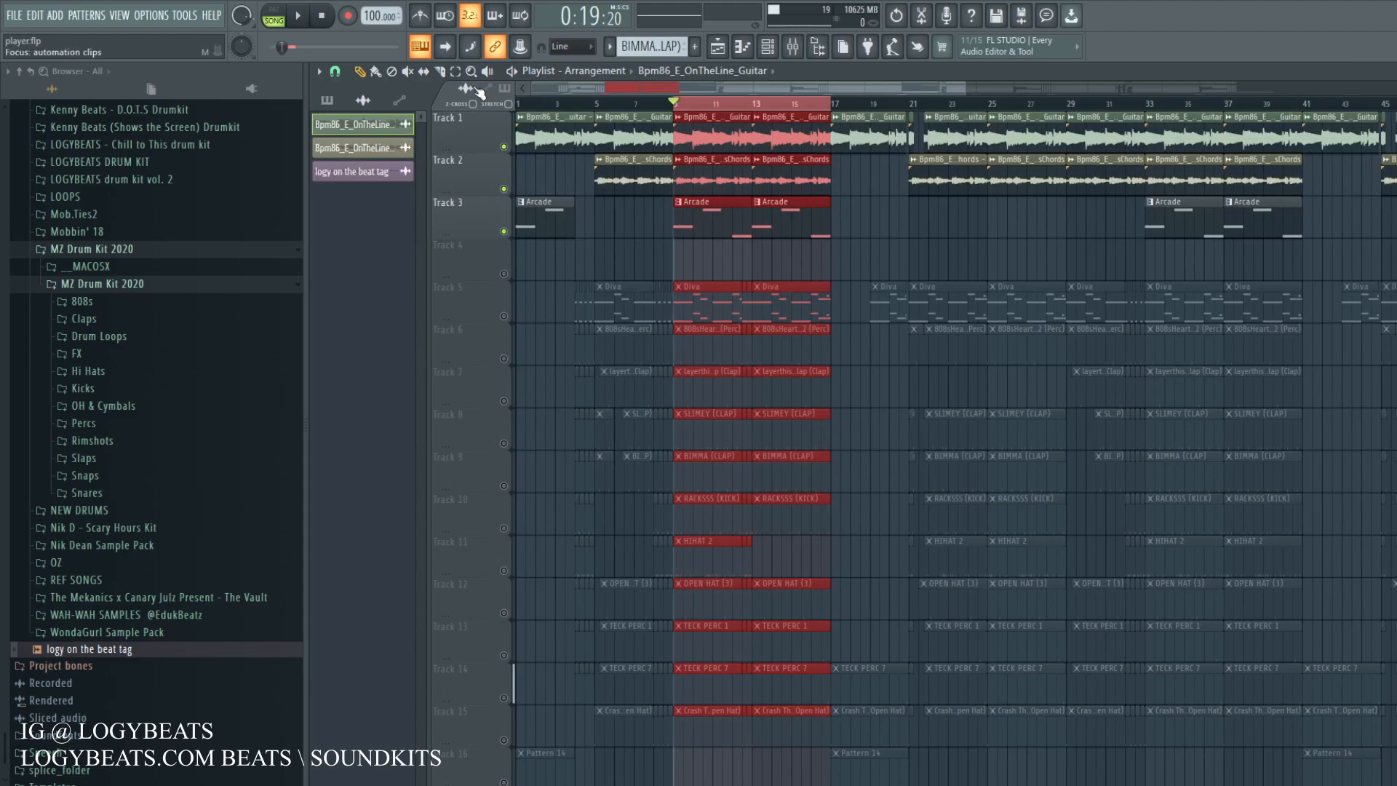
Step: Pick the Arcade pattern and play the selected bars with the guitar and keys chords
click(710, 223)
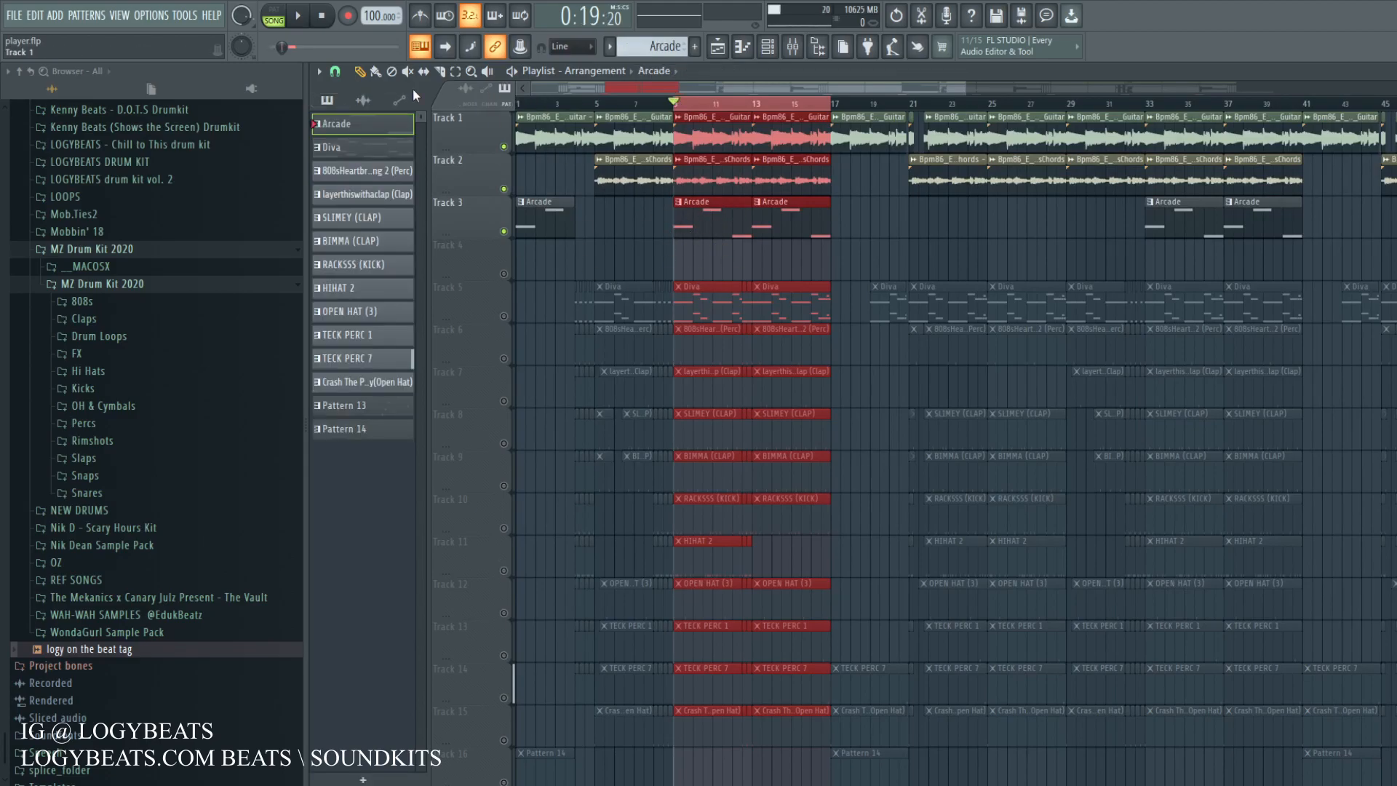
click(301, 16)
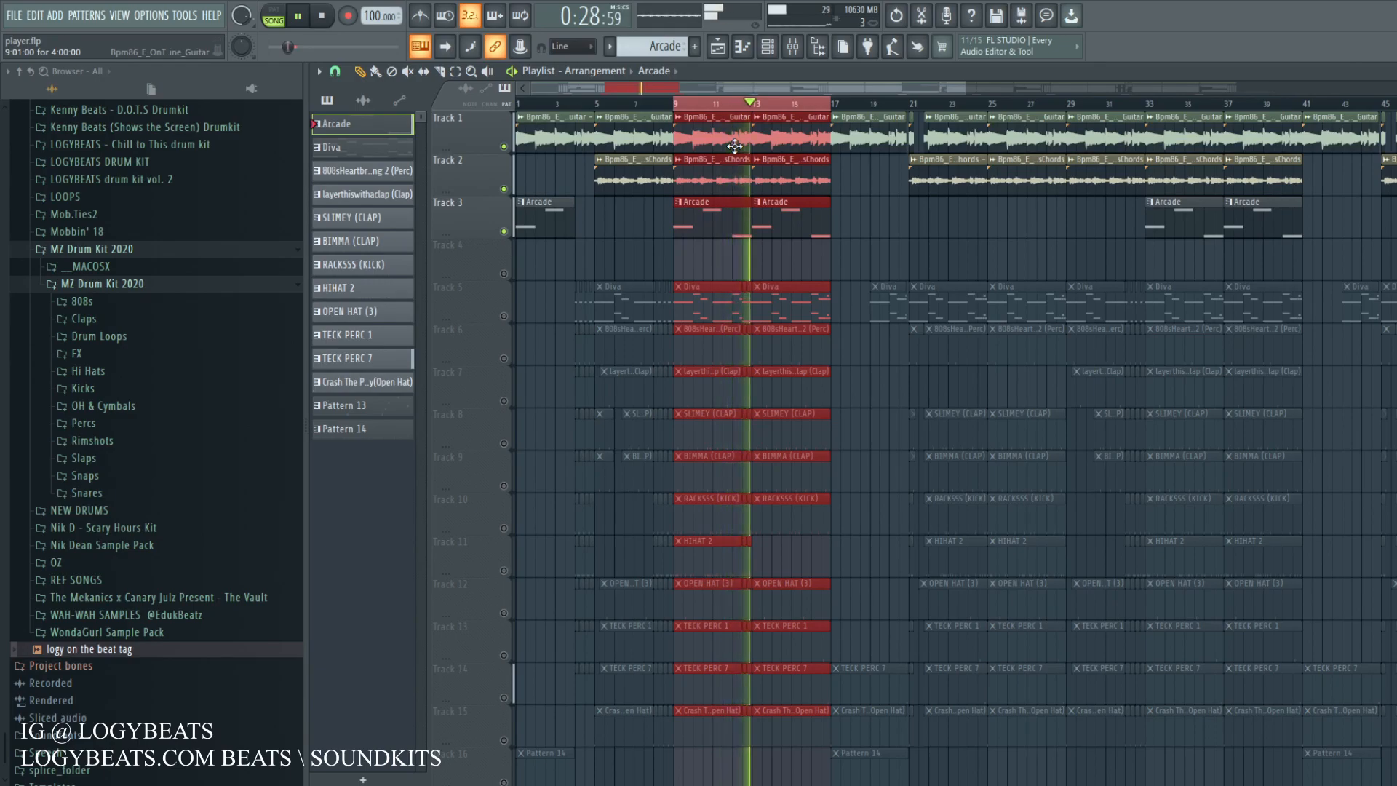
scroll(836, 182, down, 1)
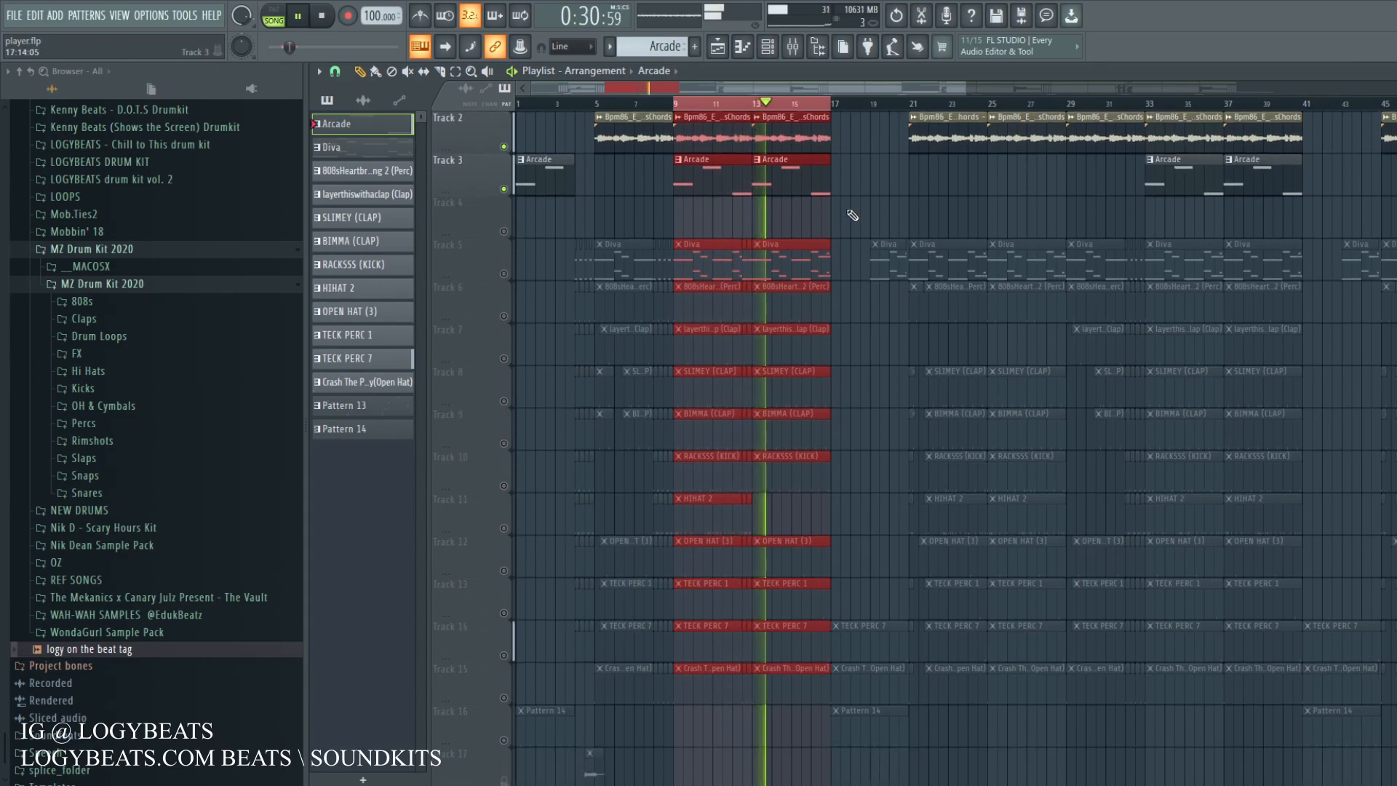
key(space)
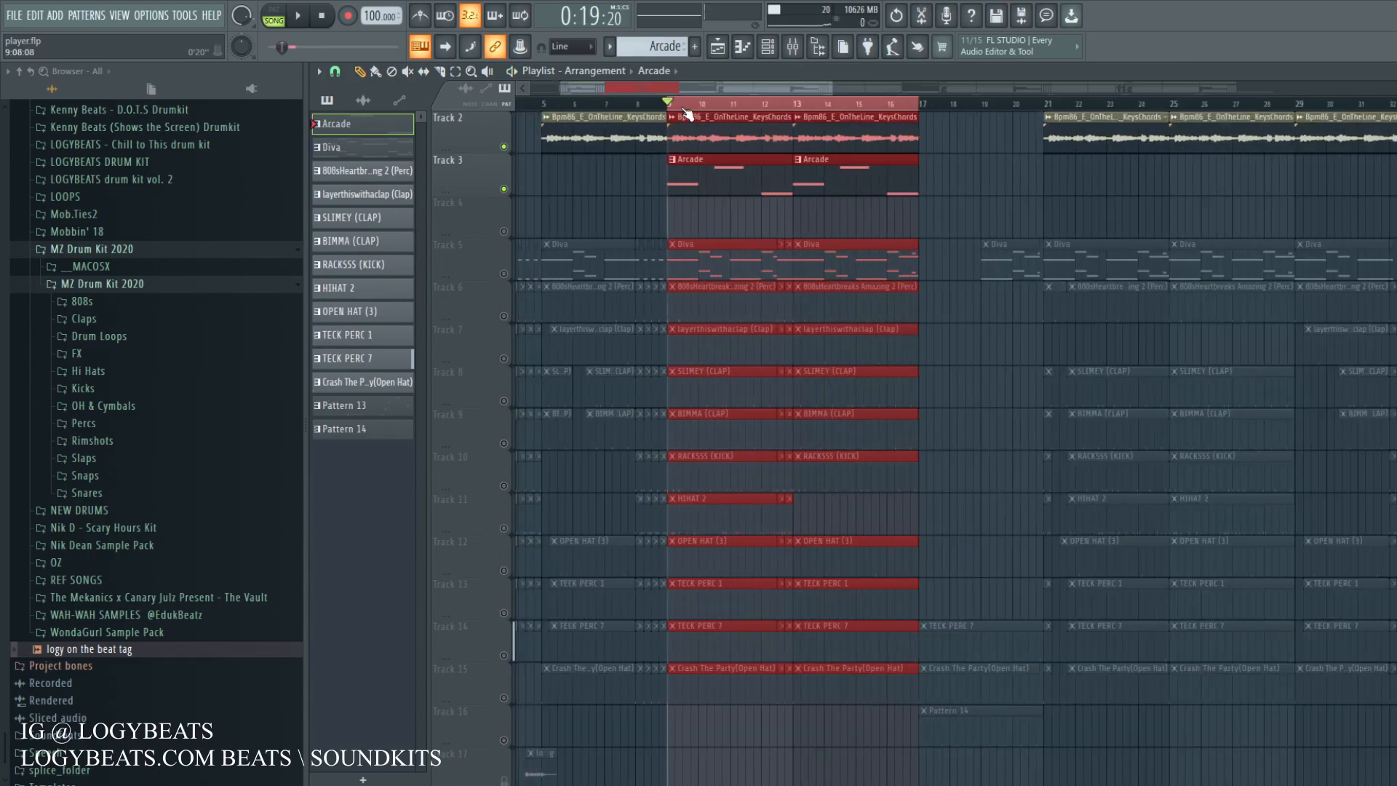
Step: Unmute the Diva part on Track 5 and open its pattern in the Channel rack
click(504, 274)
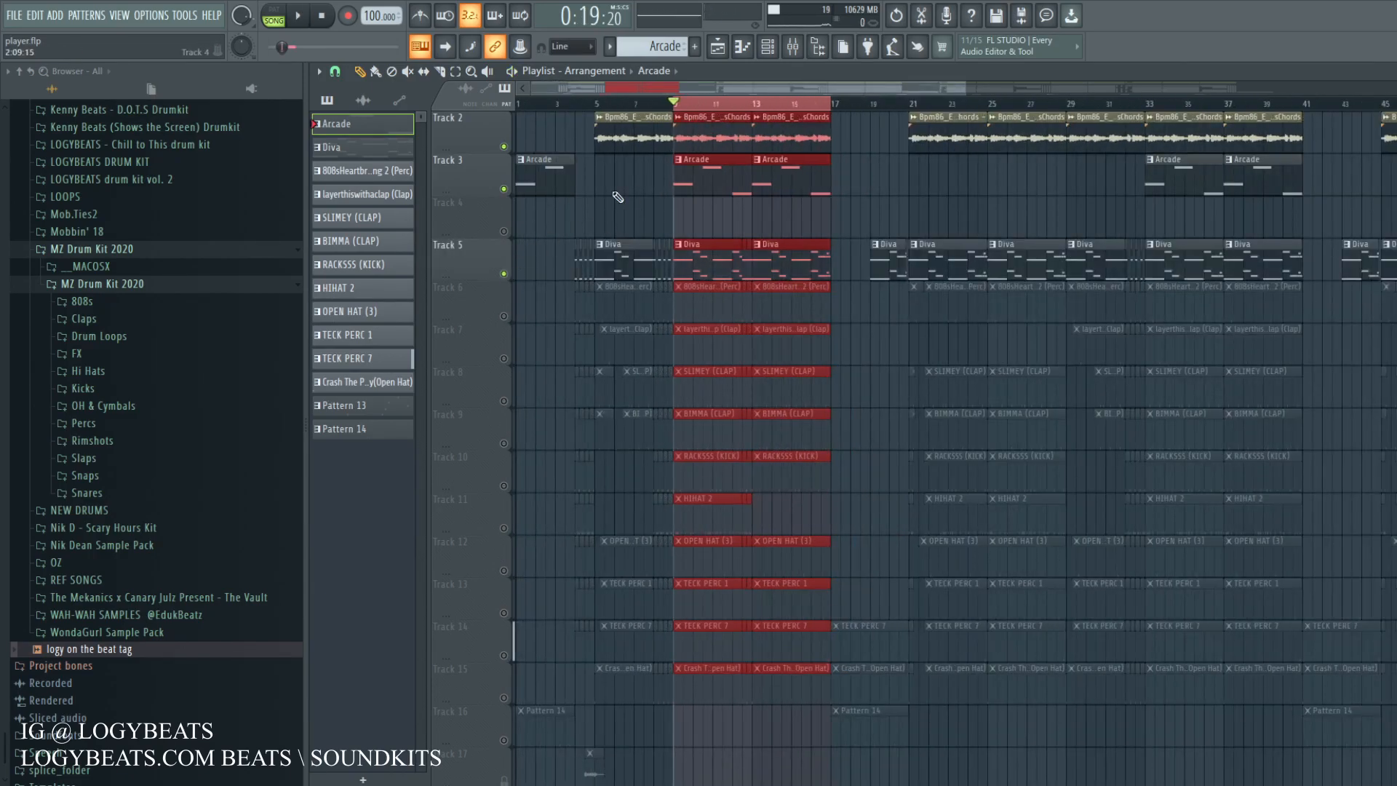
scroll(704, 104, up, 4)
click(670, 251)
click(766, 53)
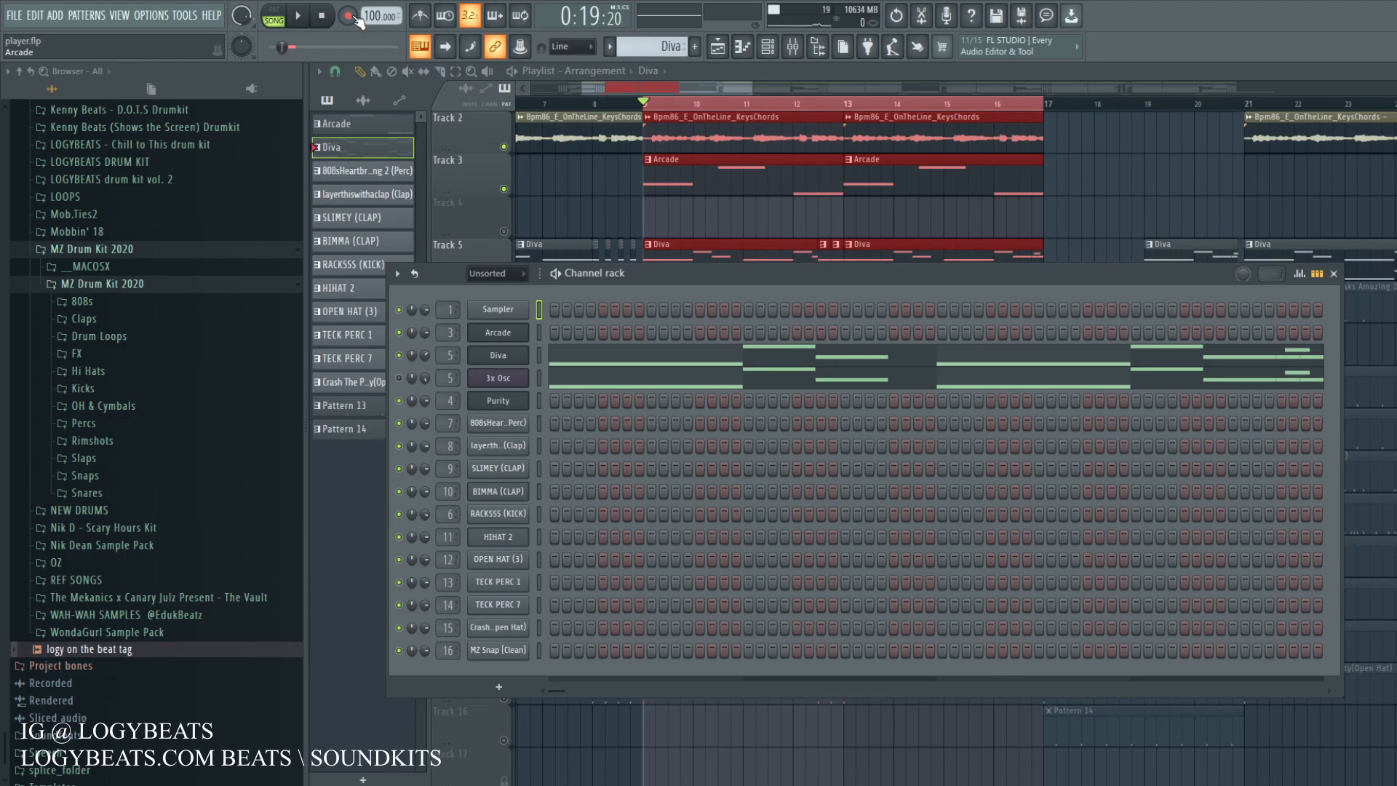
Step: Play the selected bars and solo the Diva channel in the Channel rack
click(301, 15)
right_click(400, 356)
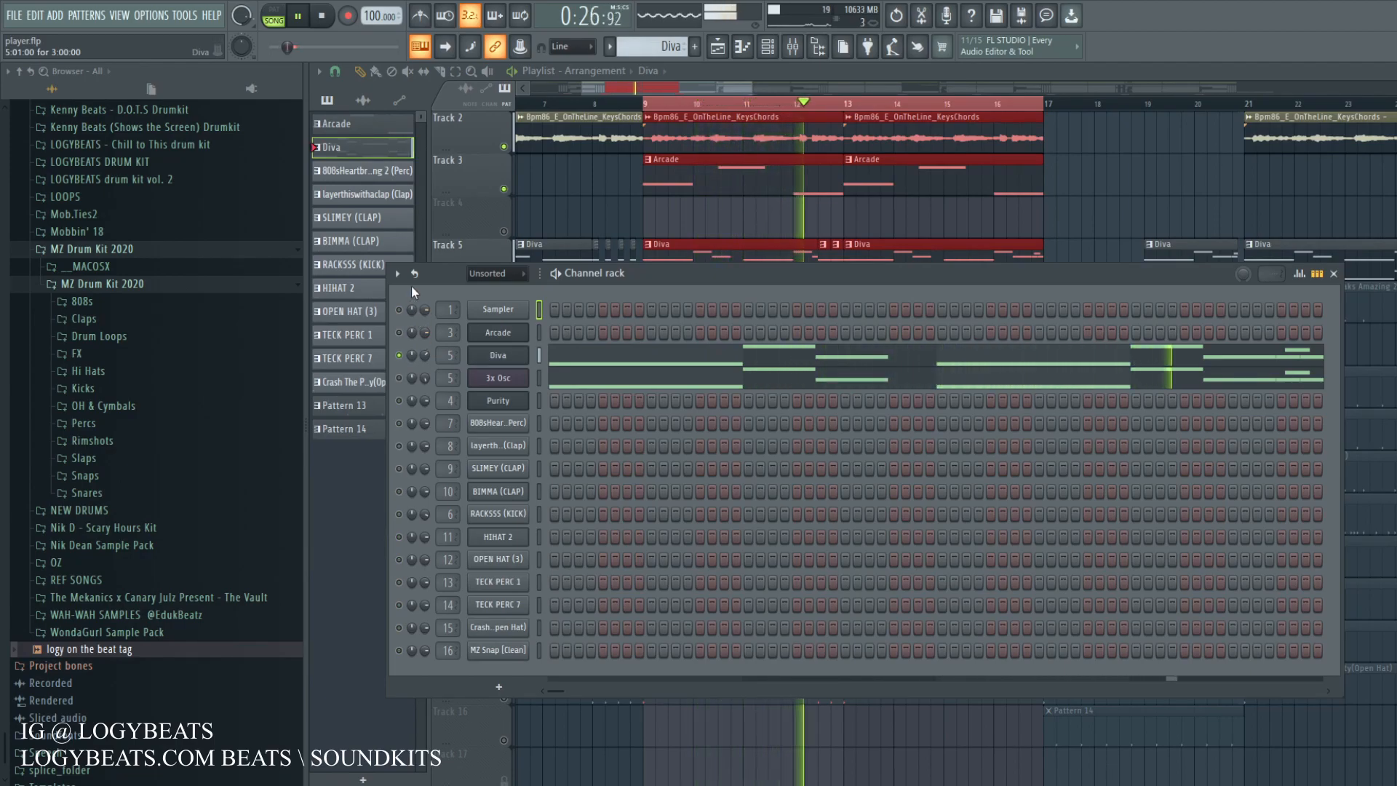
key(space)
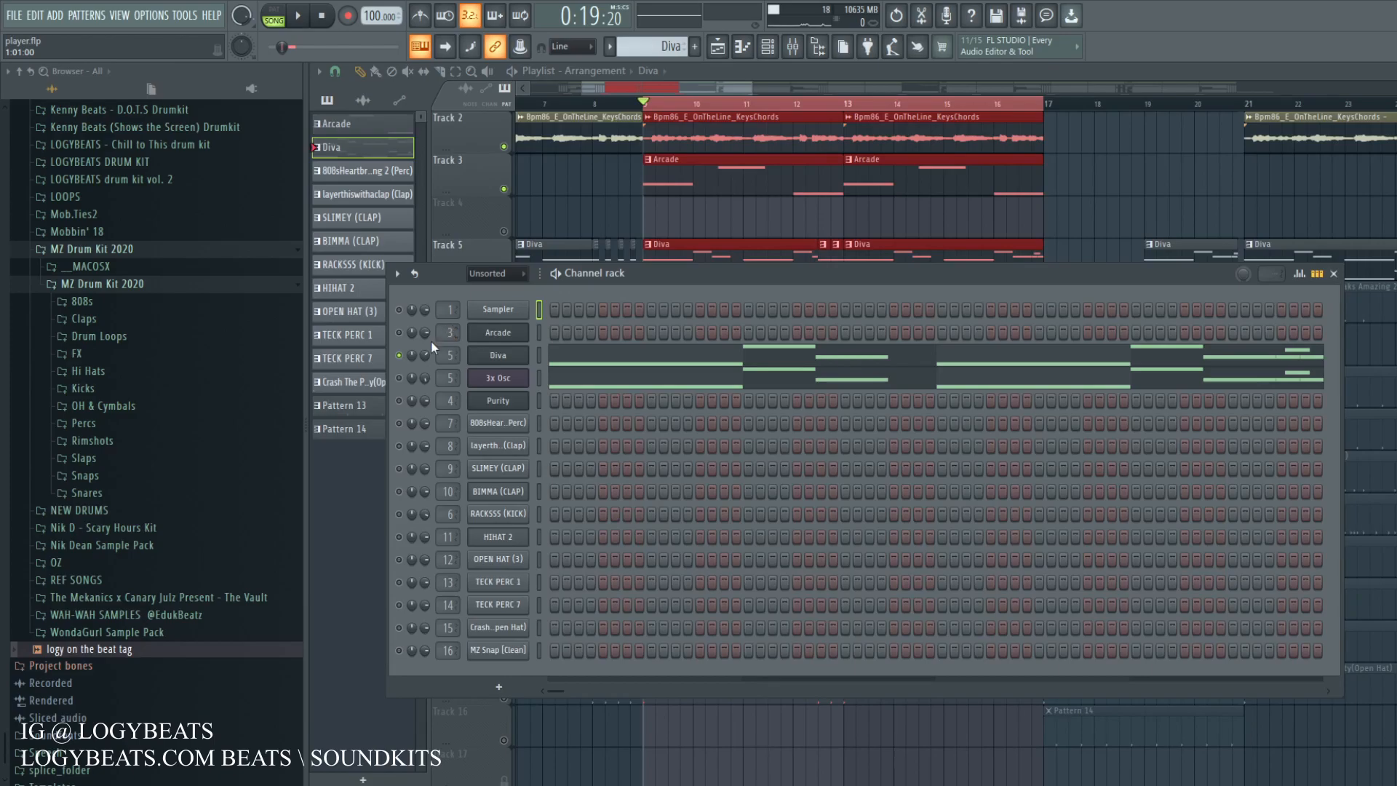
Step: Open the 3x Osc channel to review its oscillator settings and volume envelope, and return to the Channel rack
click(495, 378)
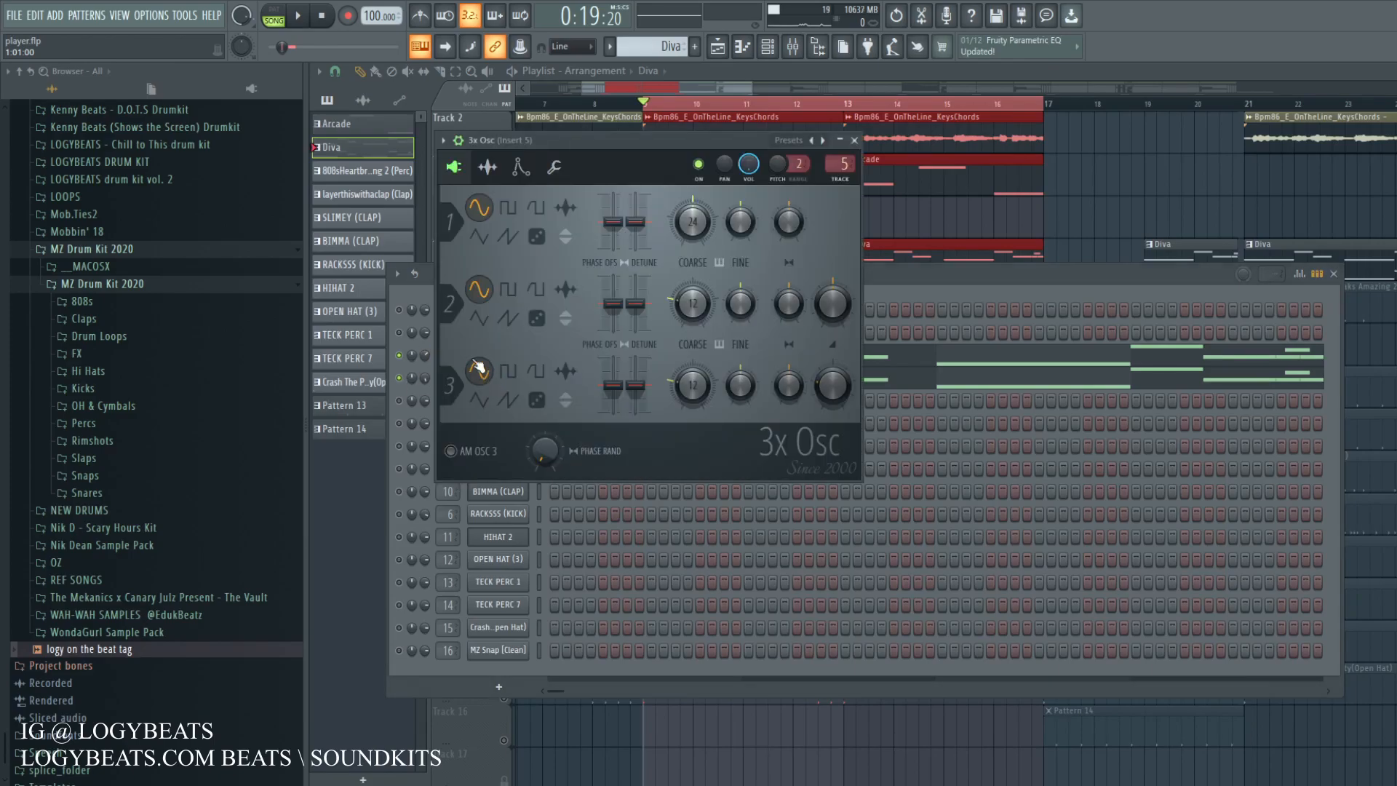
drag(569, 161, 599, 180)
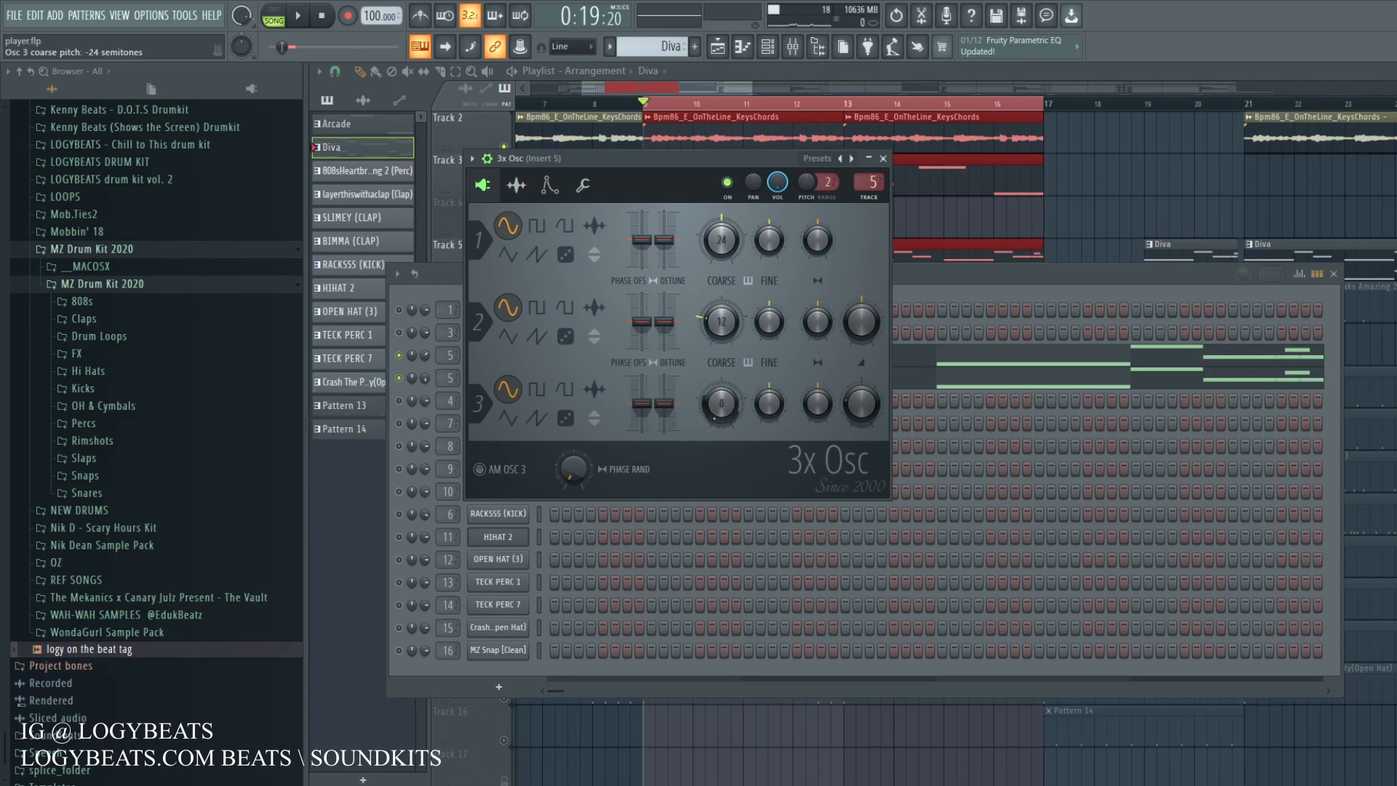
click(550, 186)
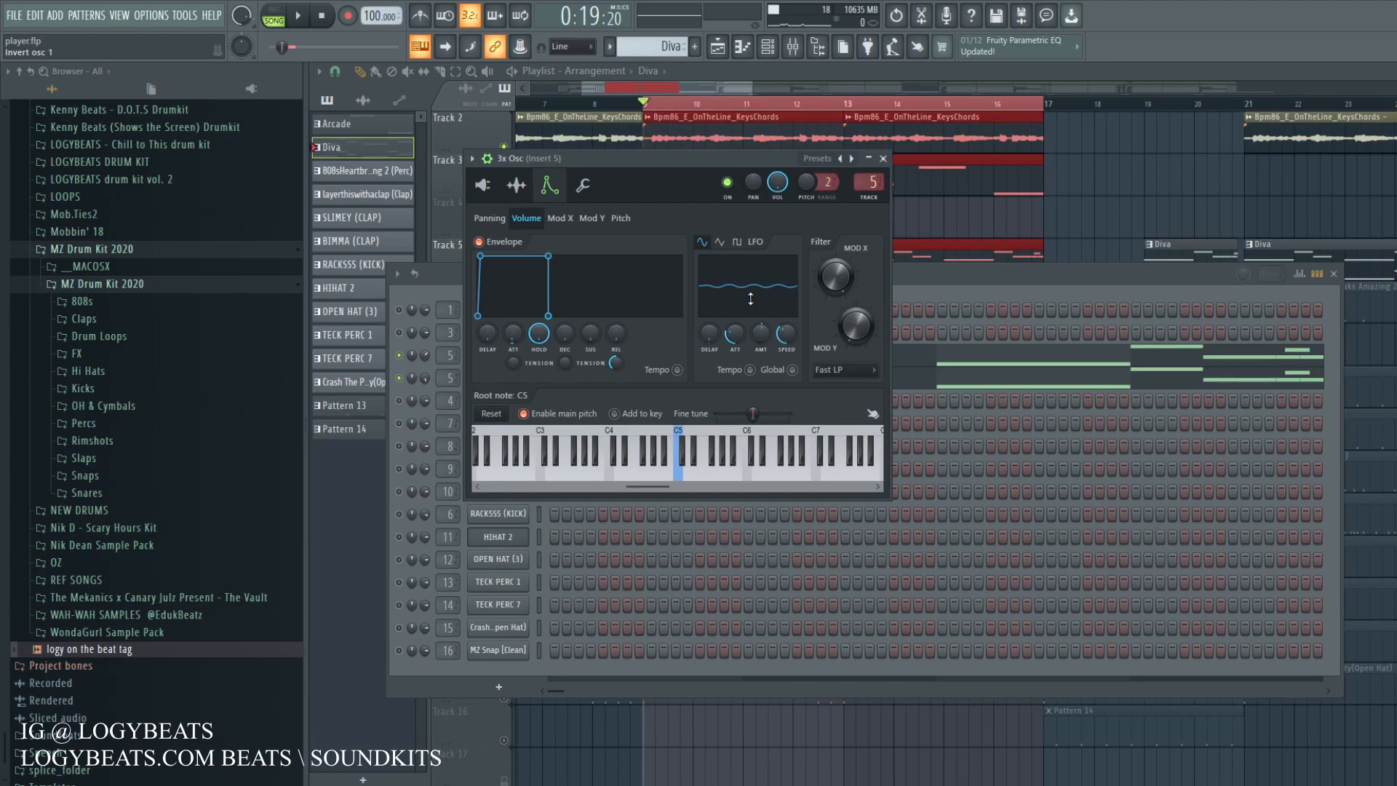
click(924, 277)
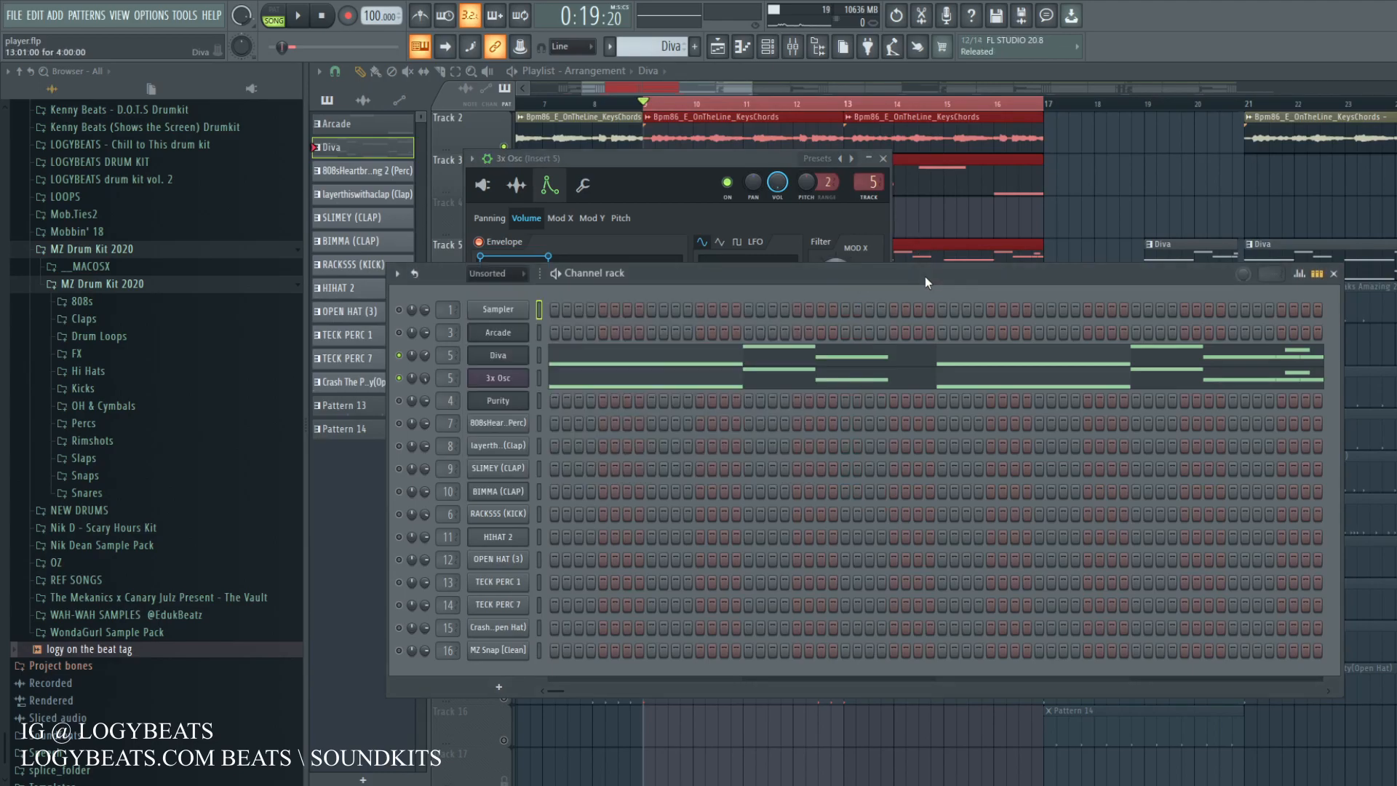
Step: Mute the 3x Osc channel, switch playback to pattern mode, and play the Diva pattern
click(398, 378)
click(274, 18)
key(space)
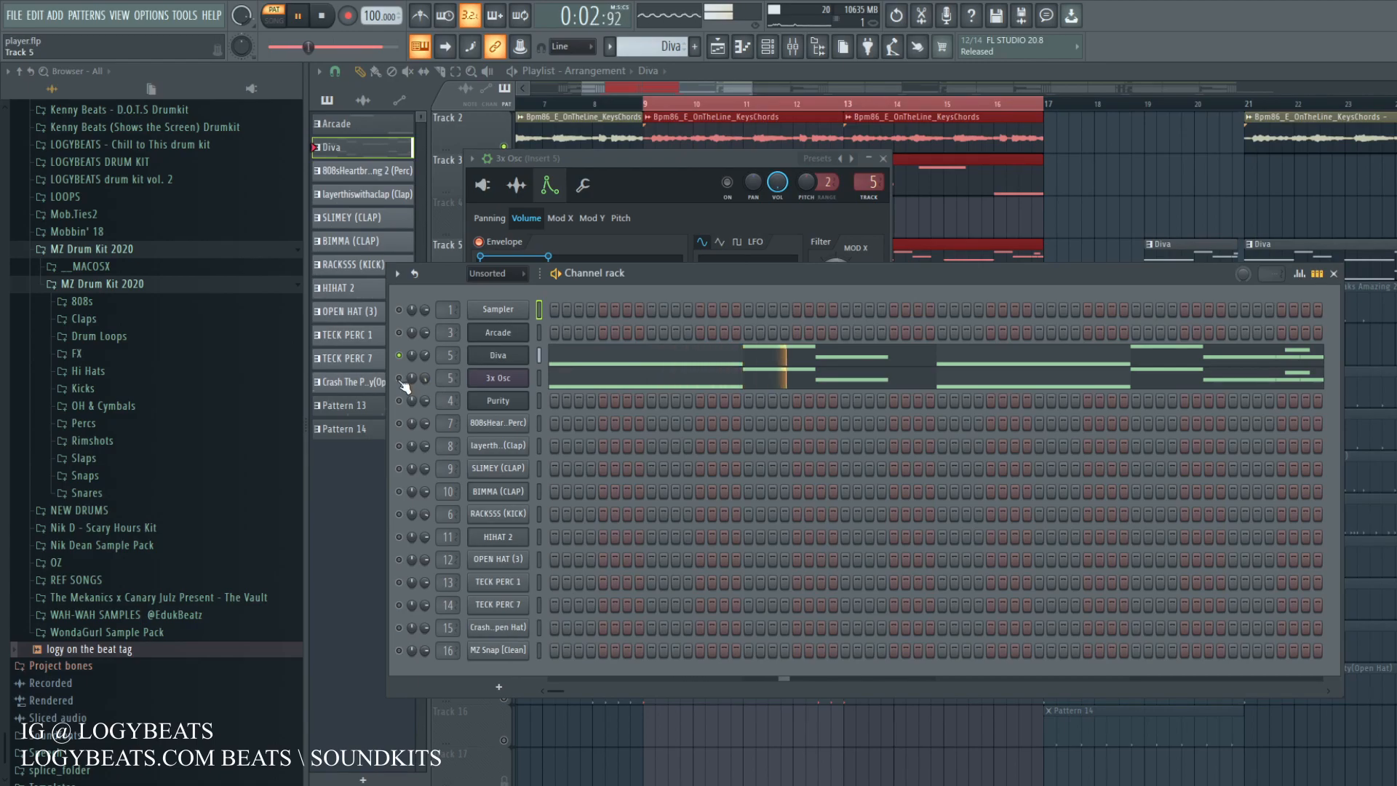
Step: Play the Diva pattern with both the Diva and 3x Osc channels enabled
key(space)
key(space)
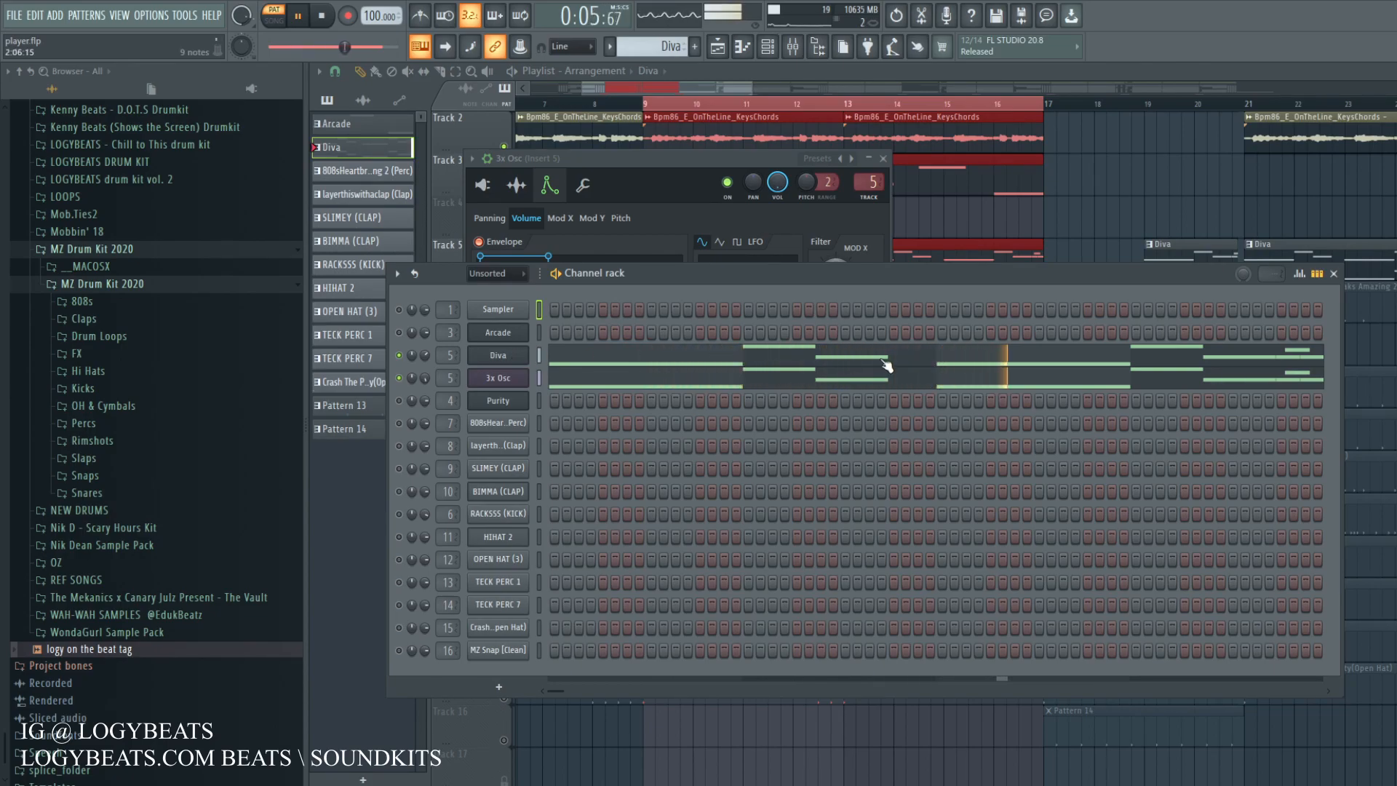
key(space)
Step: Open the 3x Osc channel's miscellaneous settings to examine its Mono and portamento options
click(495, 378)
click(494, 378)
click(583, 186)
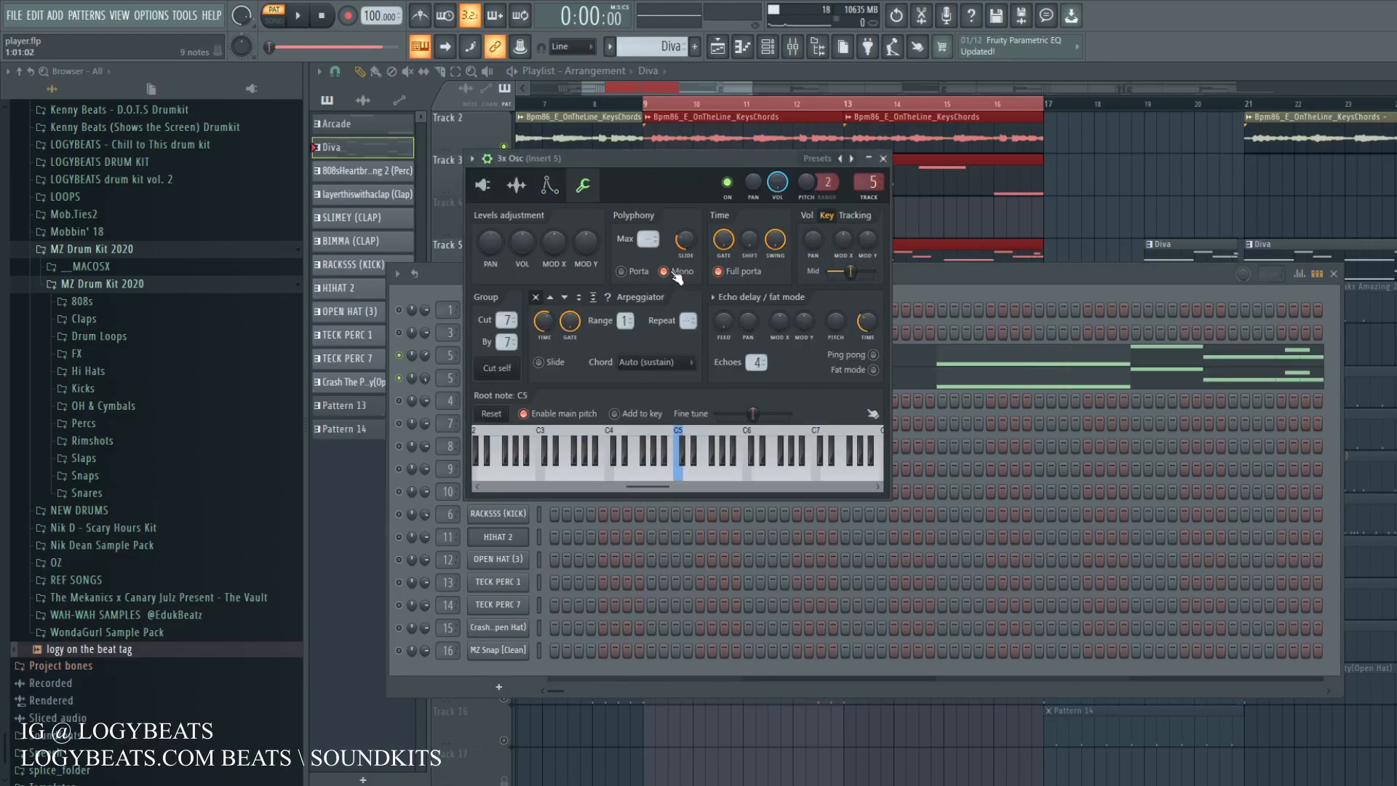
Step: Return to song mode near bar 16 and play the Diva clip in the Piano roll to review its notes
right_click(1004, 221)
click(1001, 101)
scroll(1001, 102, up, 3)
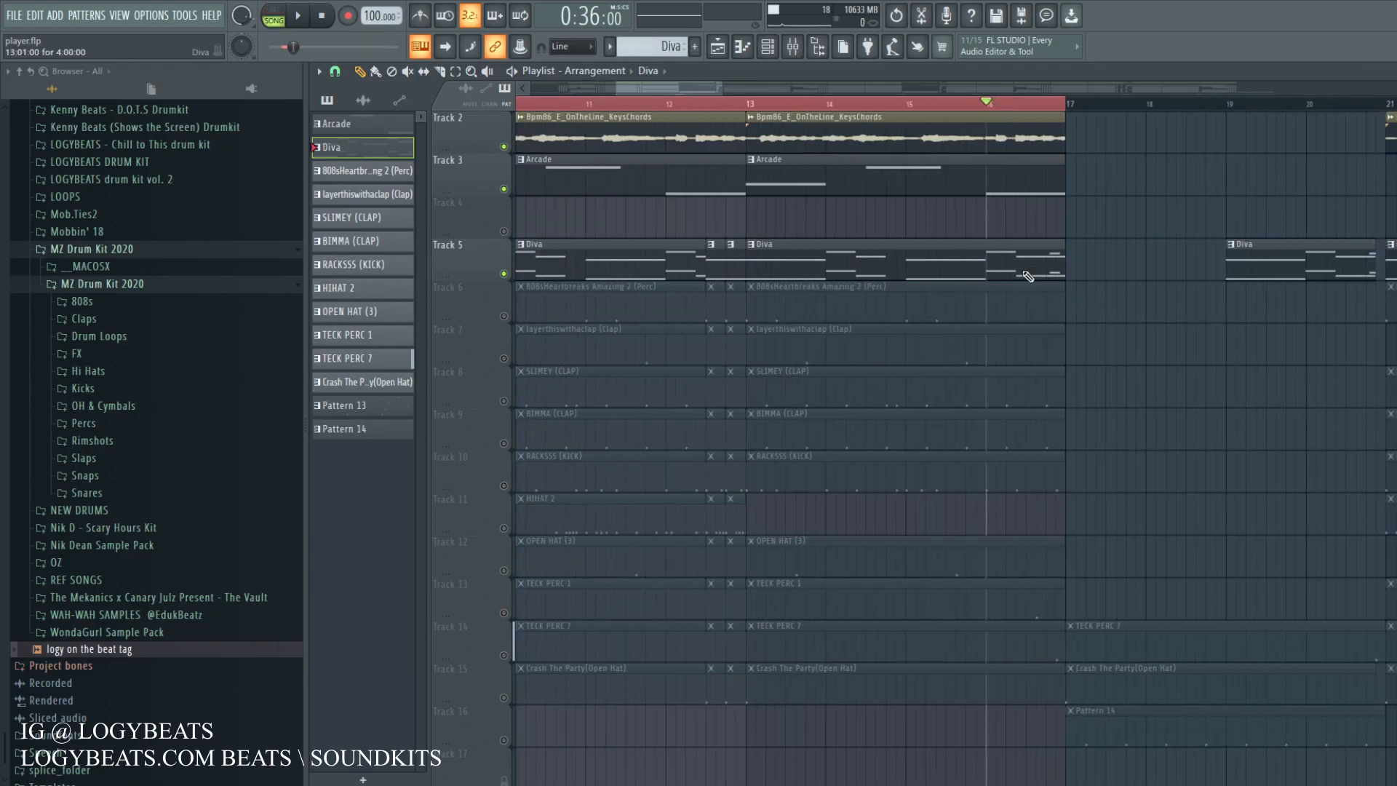
double_click(1022, 271)
key(space)
scroll(499, 215, down, 3)
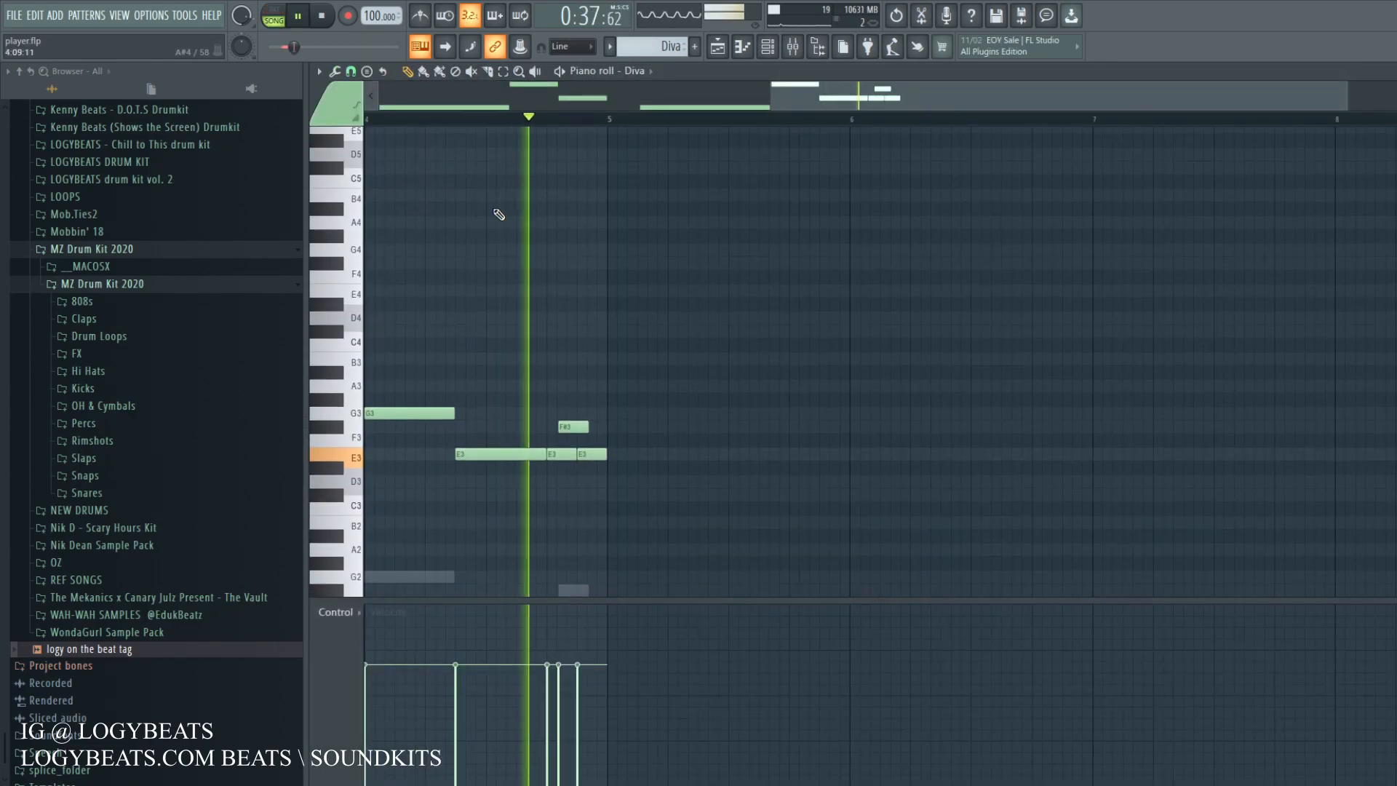
scroll(499, 215, down, 3)
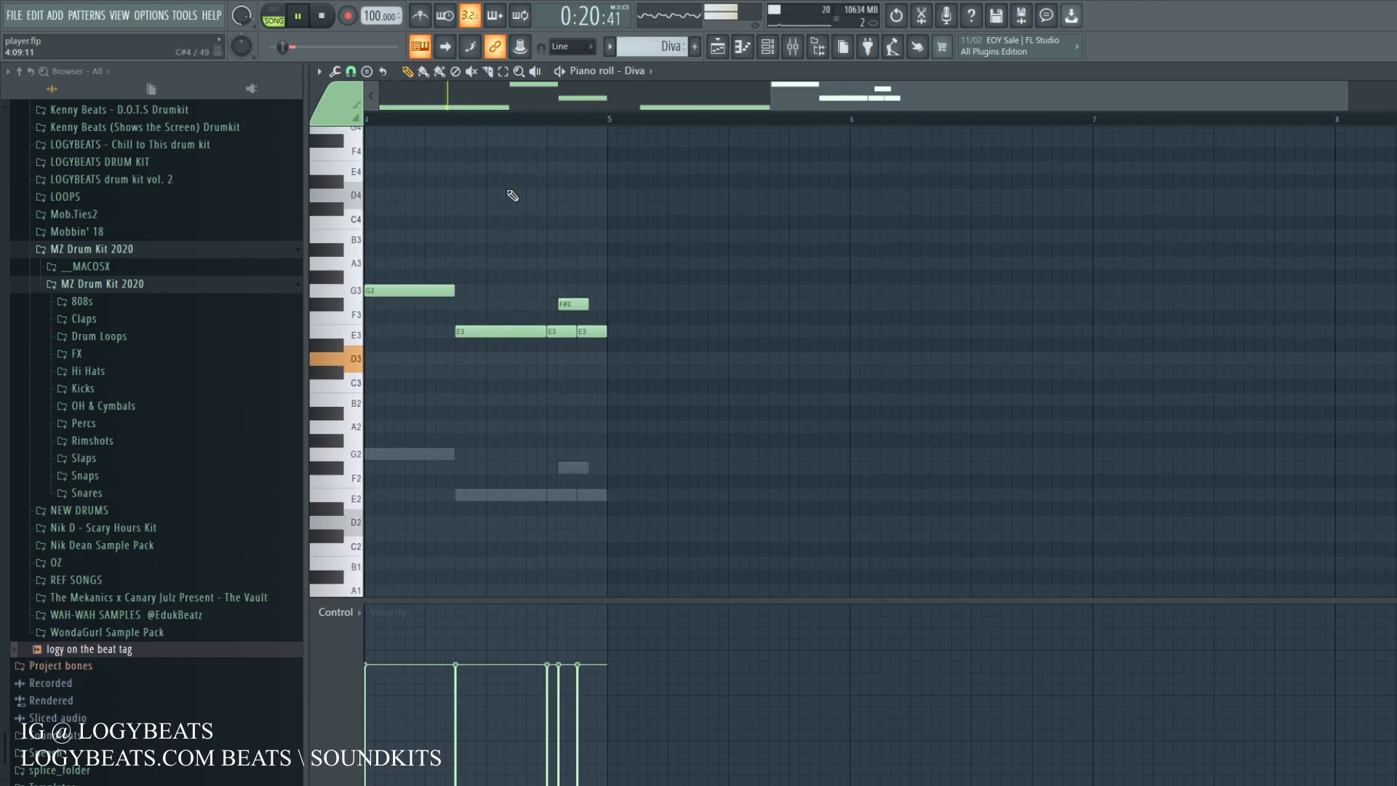
key(space)
scroll(557, 123, down, 3)
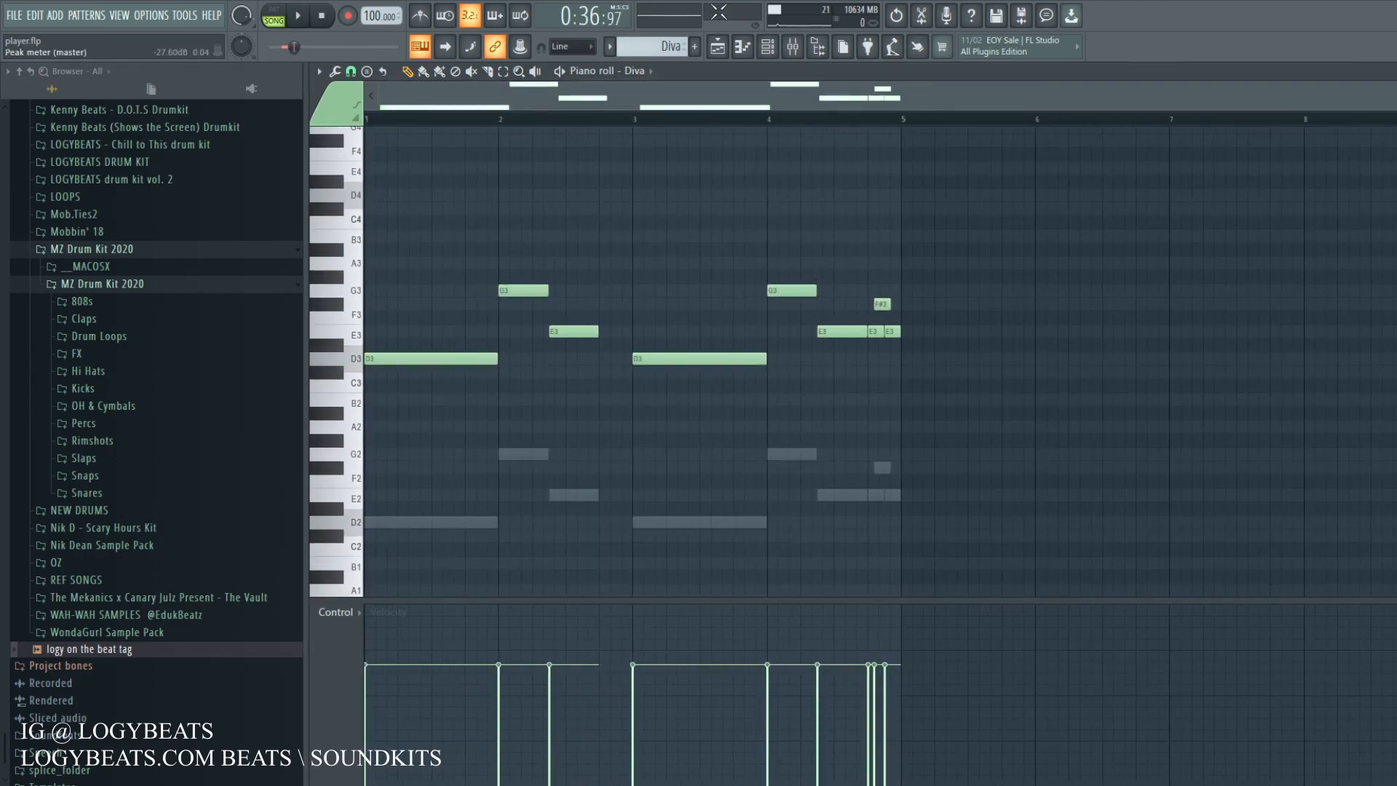
Step: Open the Diva clip at bar 9 in the Piano roll to review its notes, and return to the playlist
click(717, 46)
scroll(662, 89, up, 3)
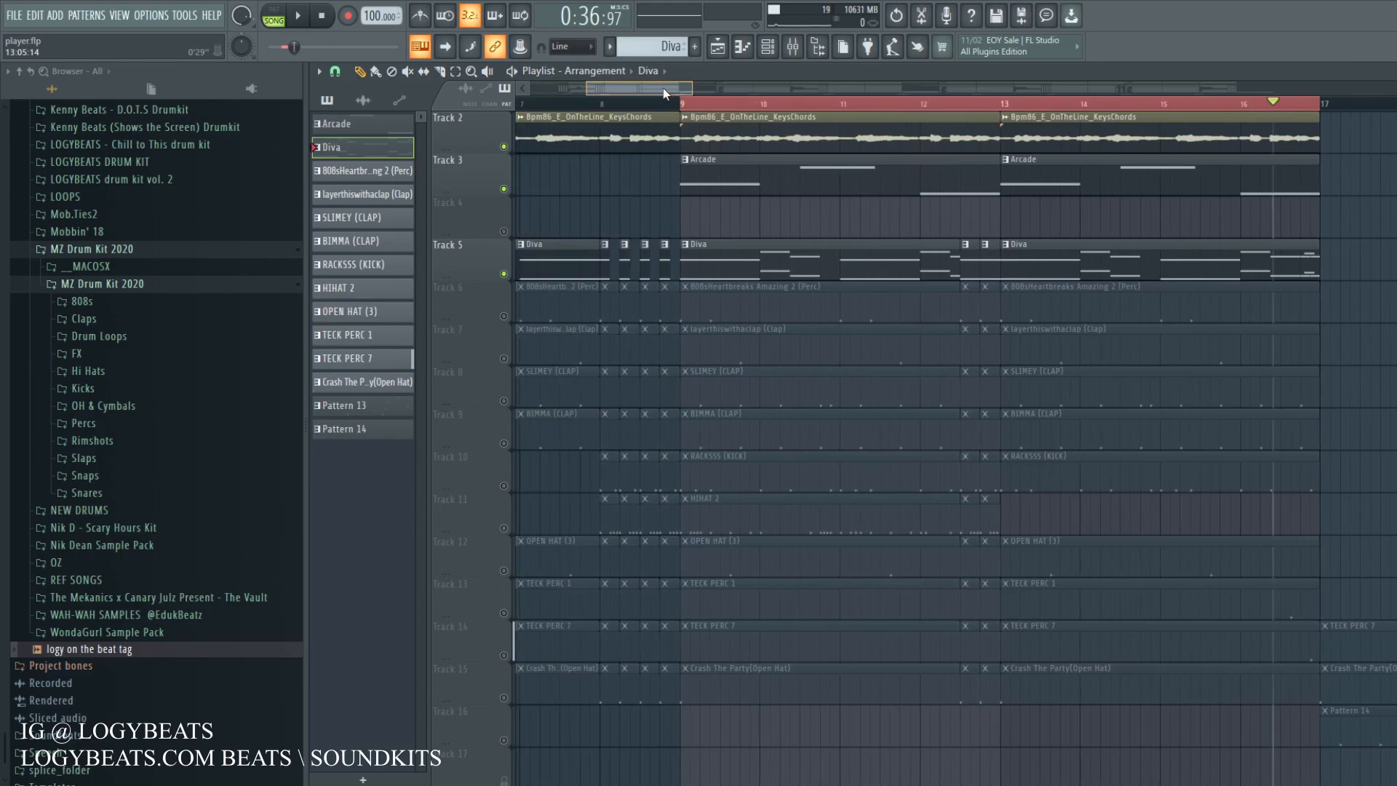
double_click(690, 274)
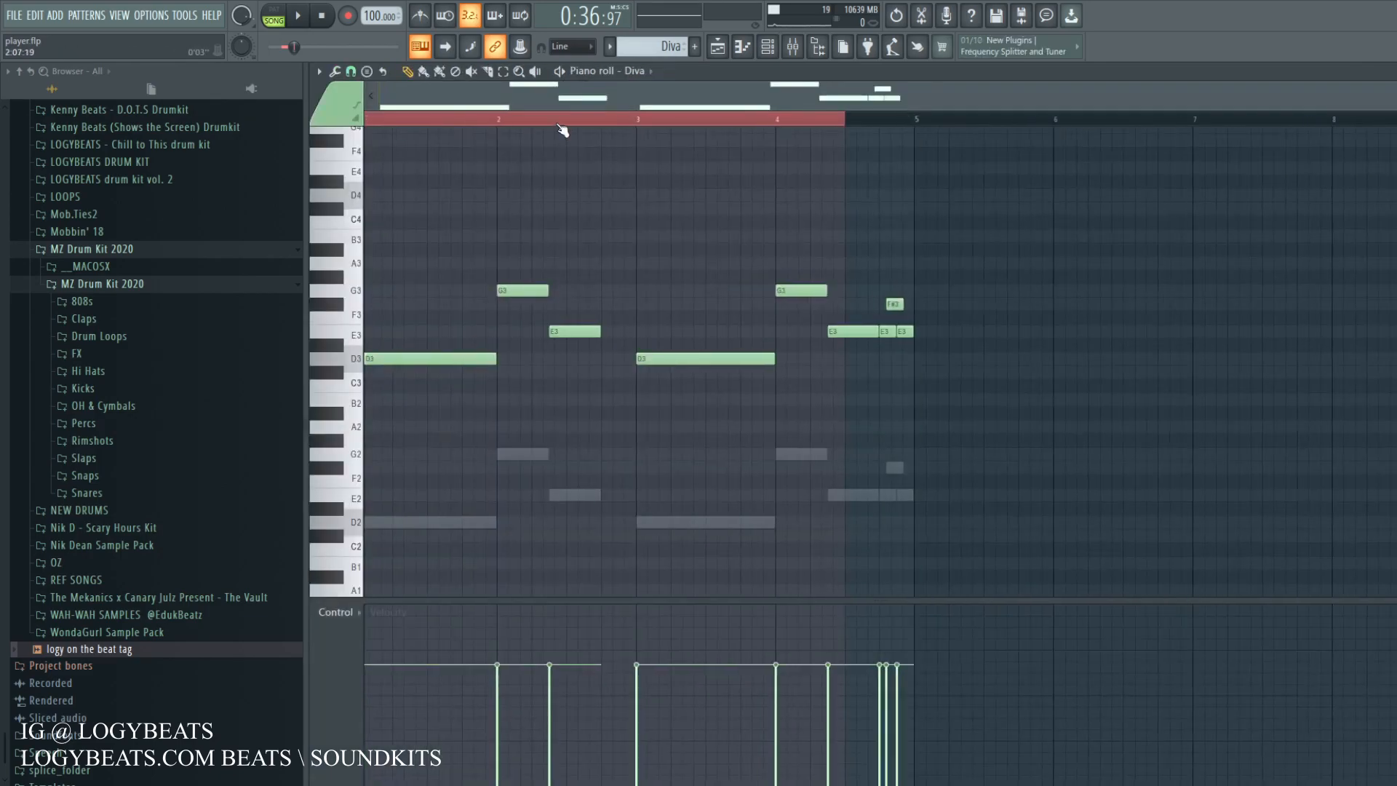
click(721, 49)
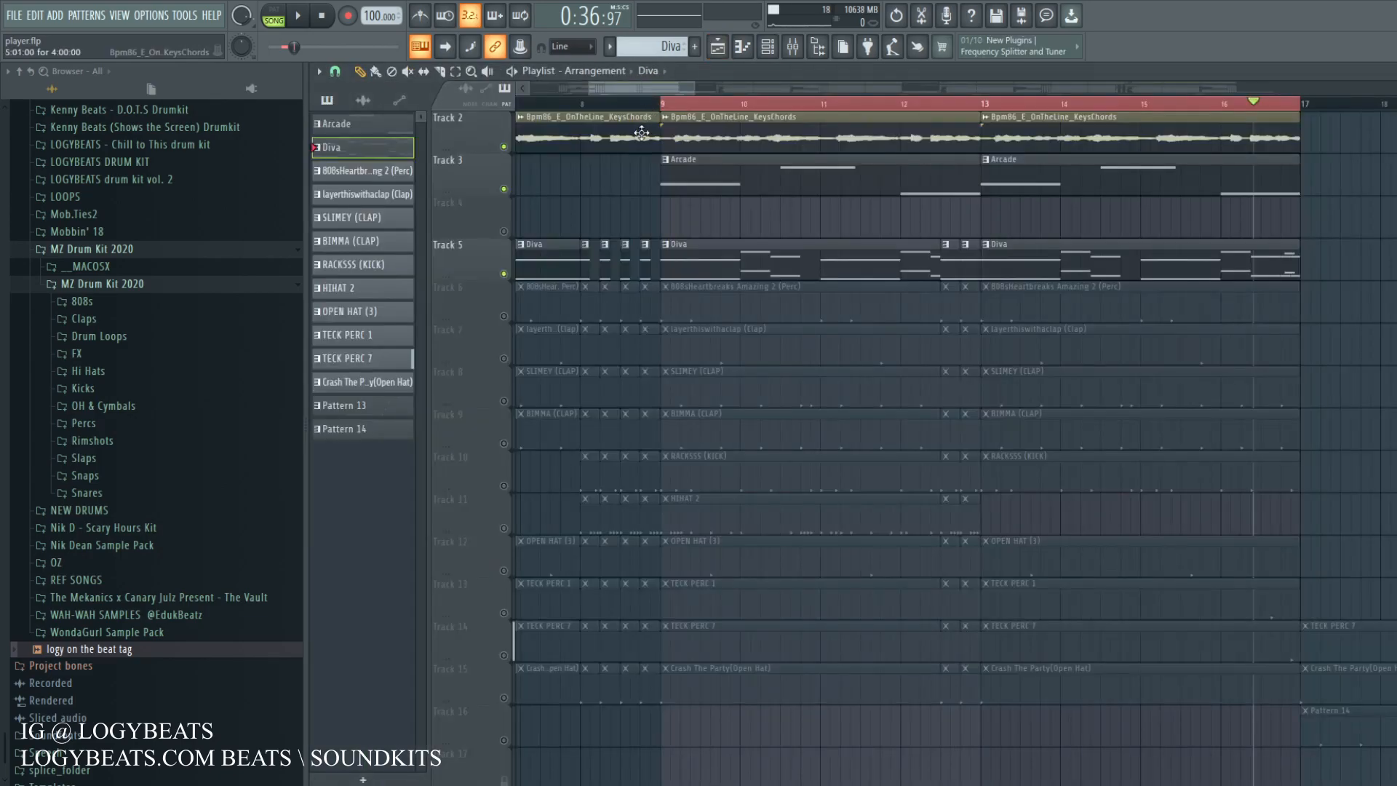
Step: Mute melodic Tracks 2 to 5, enable the drum tracks from Track 6 down, and play them from bar 9
click(582, 103)
scroll(584, 105, down, 3)
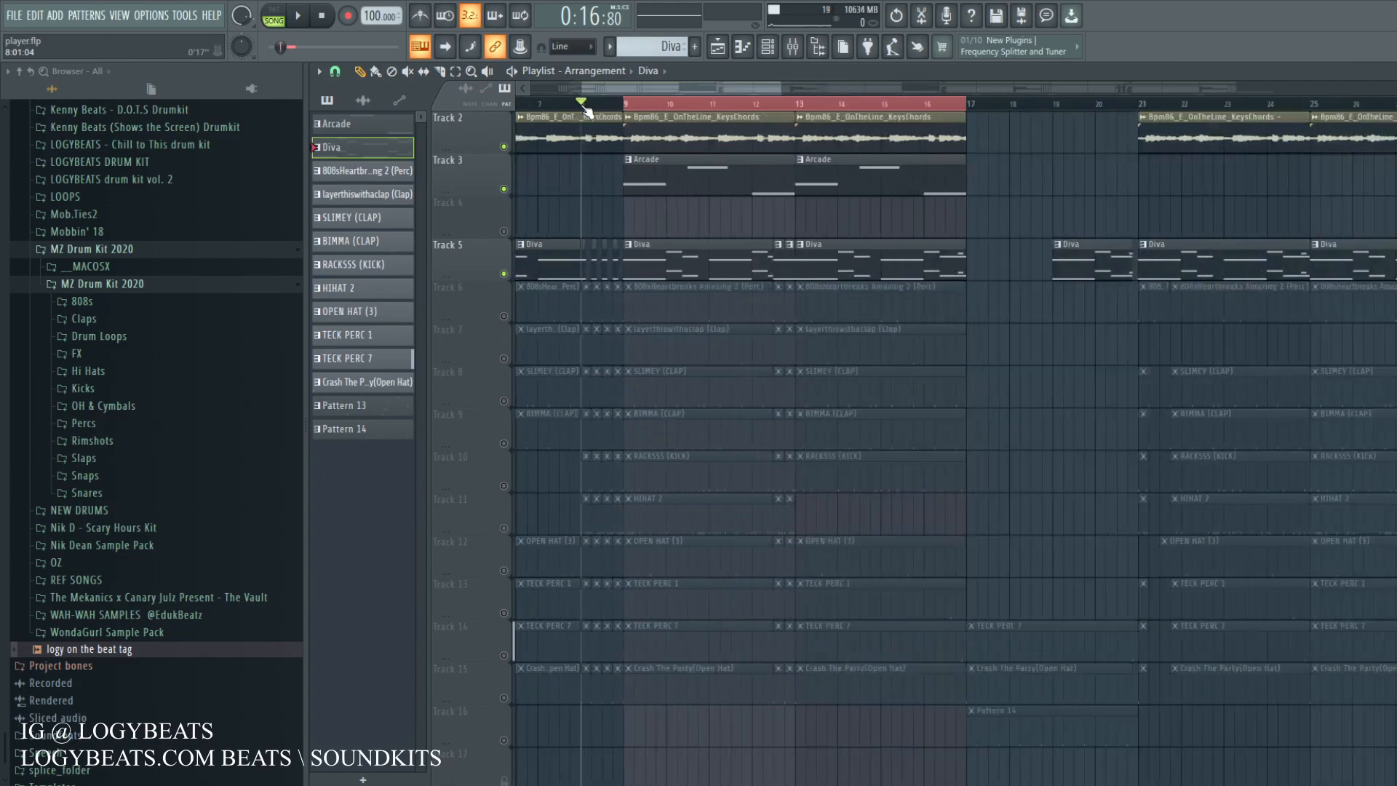
scroll(641, 87, down, 3)
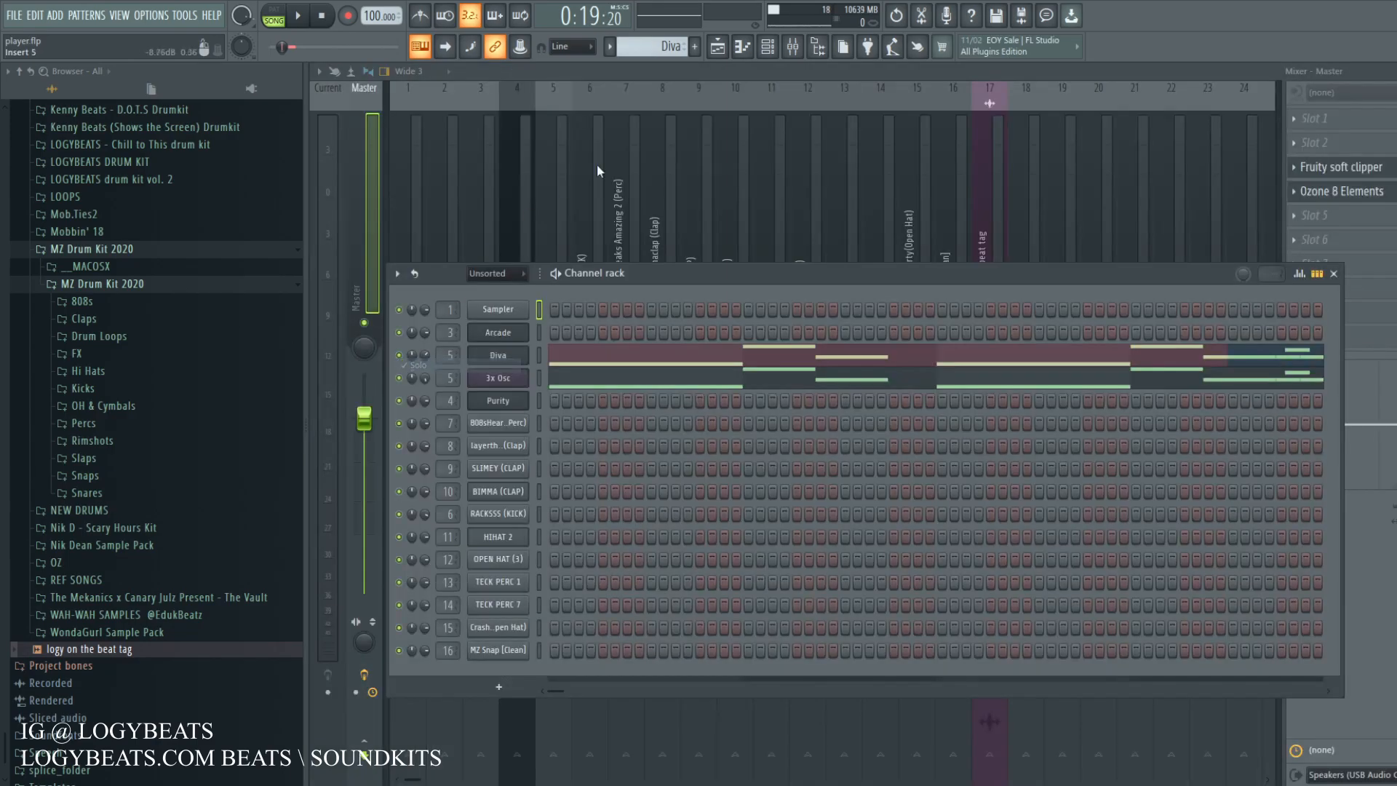
click(717, 47)
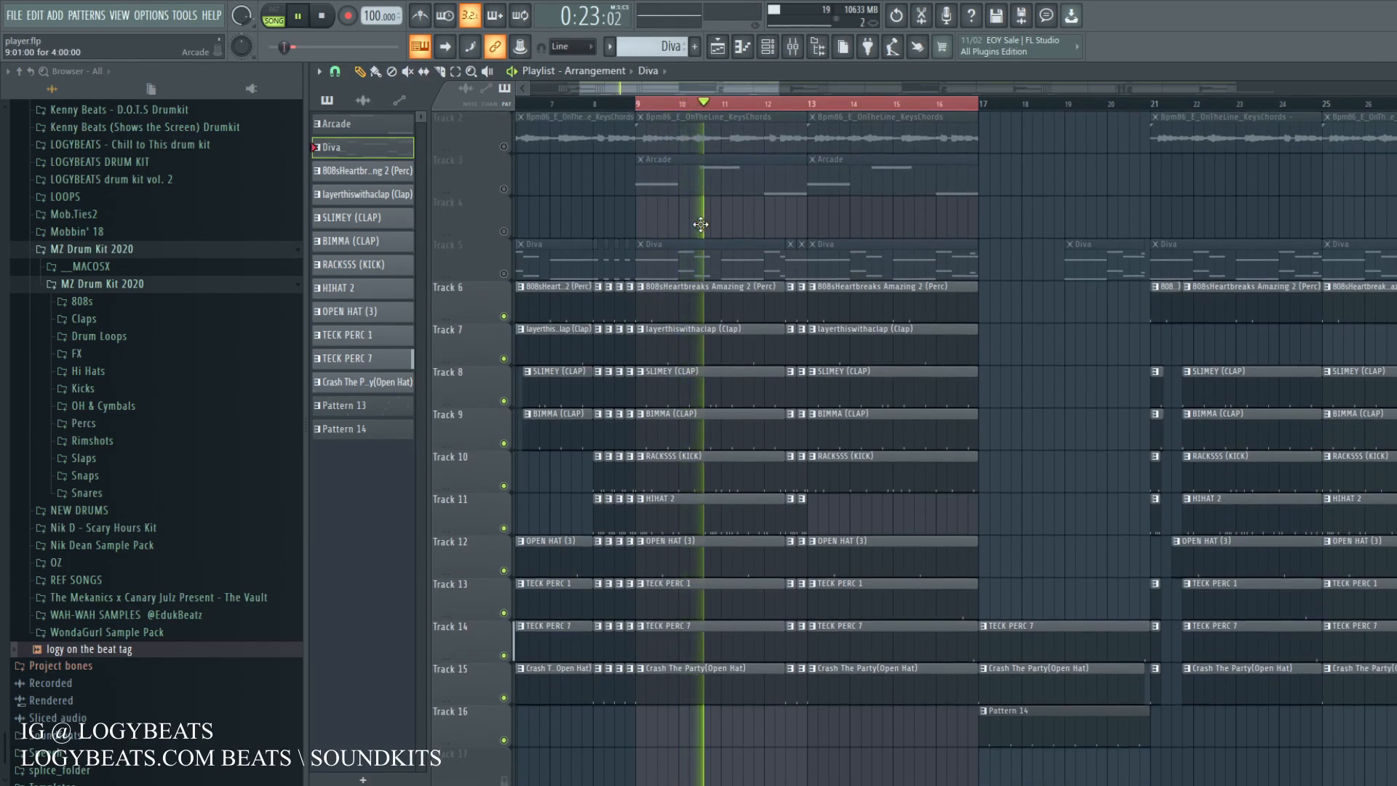
scroll(699, 225, down, 2)
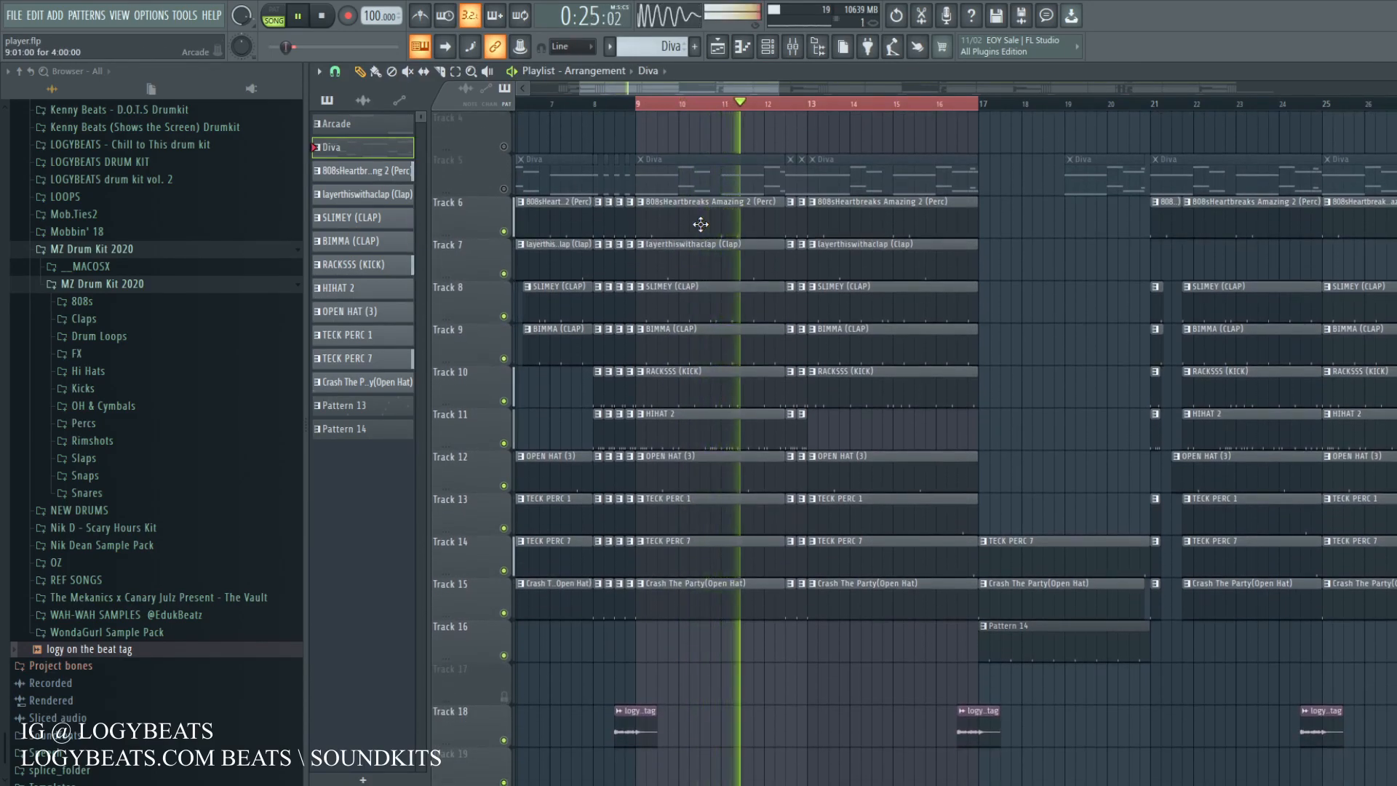
key(space)
scroll(620, 111, down, 2)
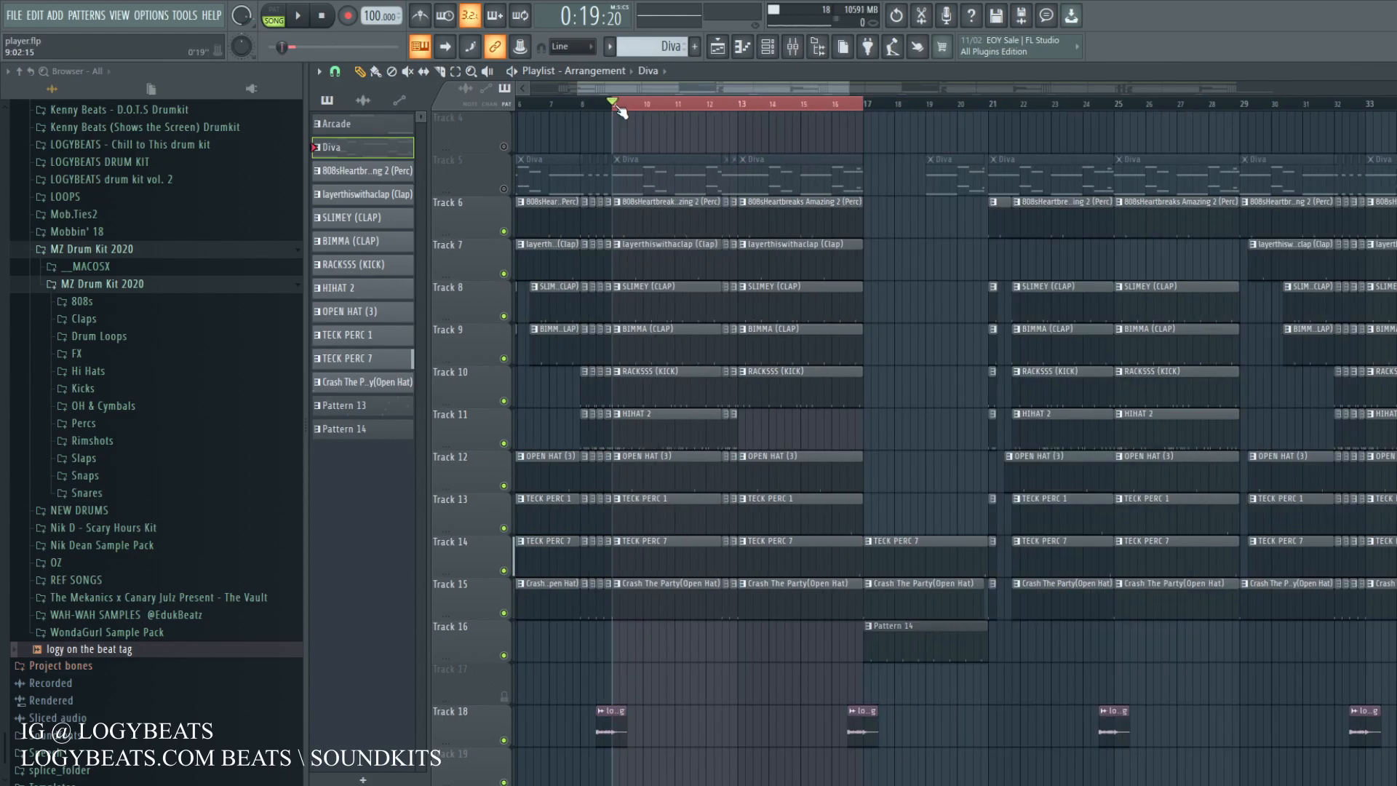
Step: Open the BIMMA (CLAP) pattern in the Piano roll, check the Channel rack, and return to the playlist
scroll(620, 110, up, 2)
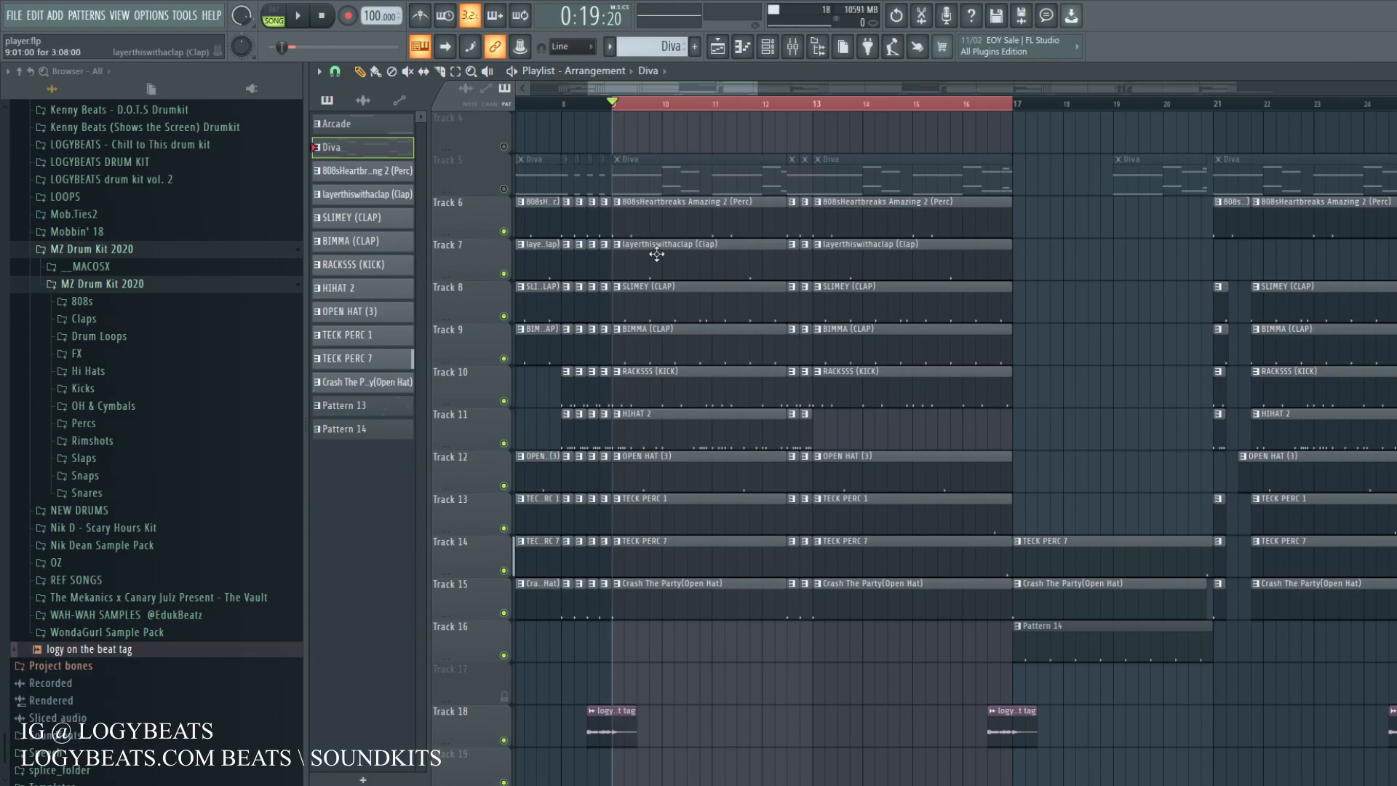
double_click(635, 327)
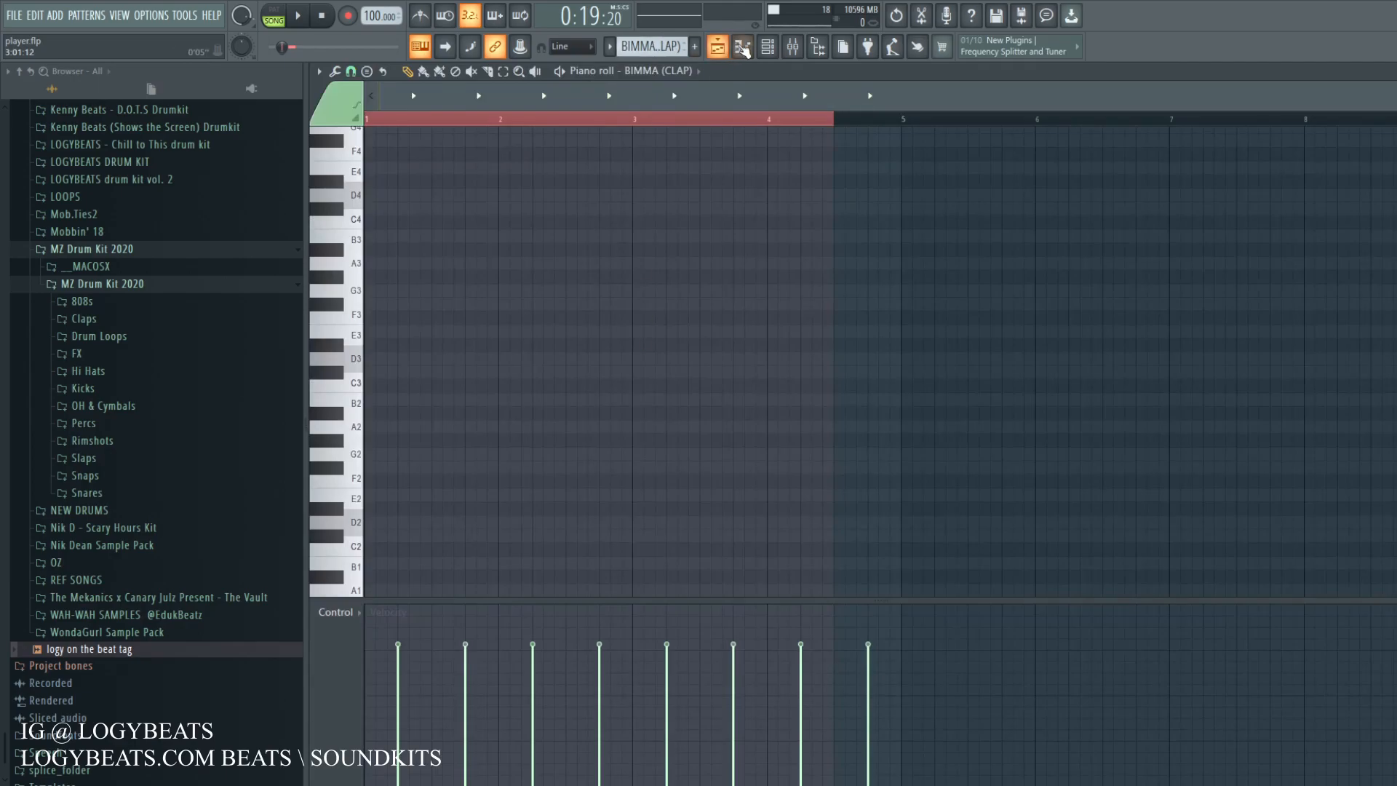
click(768, 47)
click(718, 47)
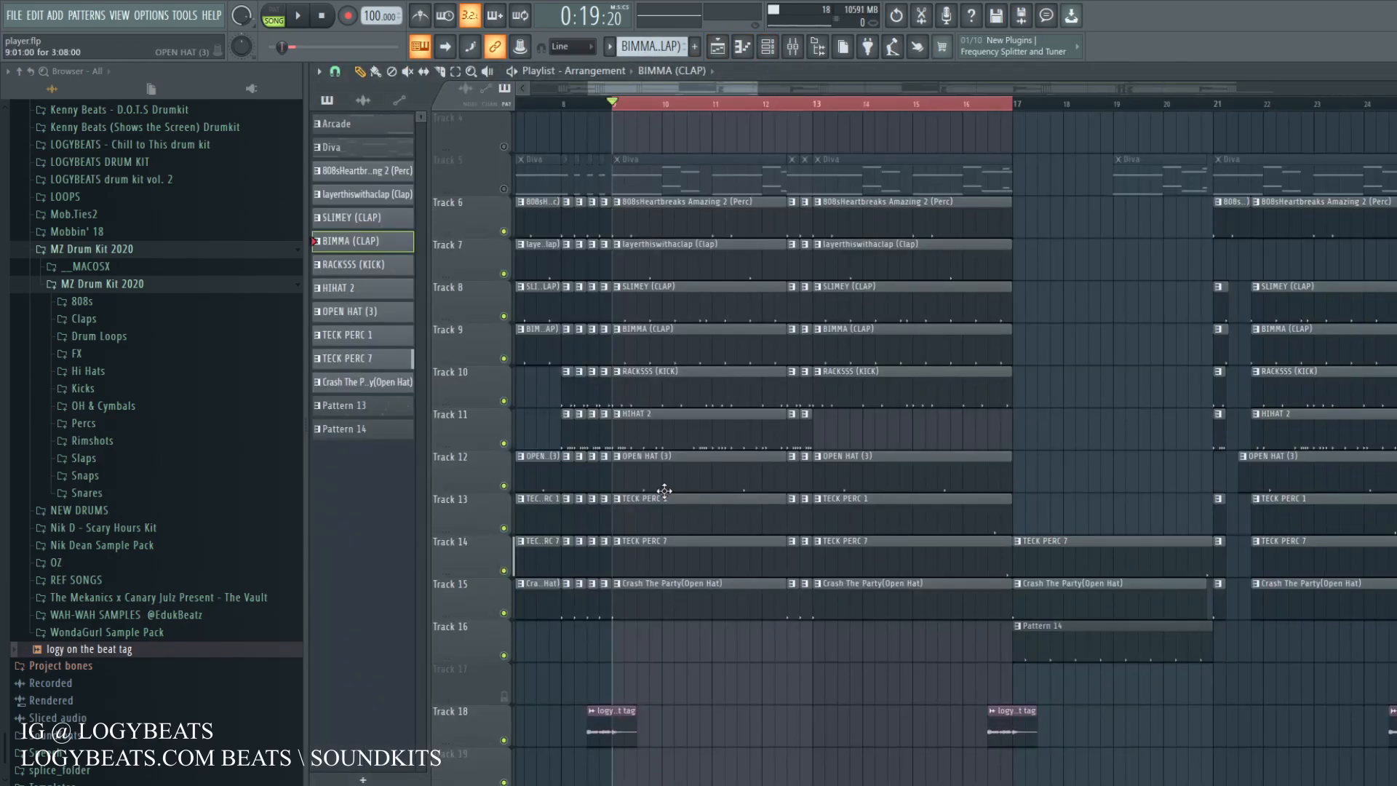
scroll(640, 106, up, 2)
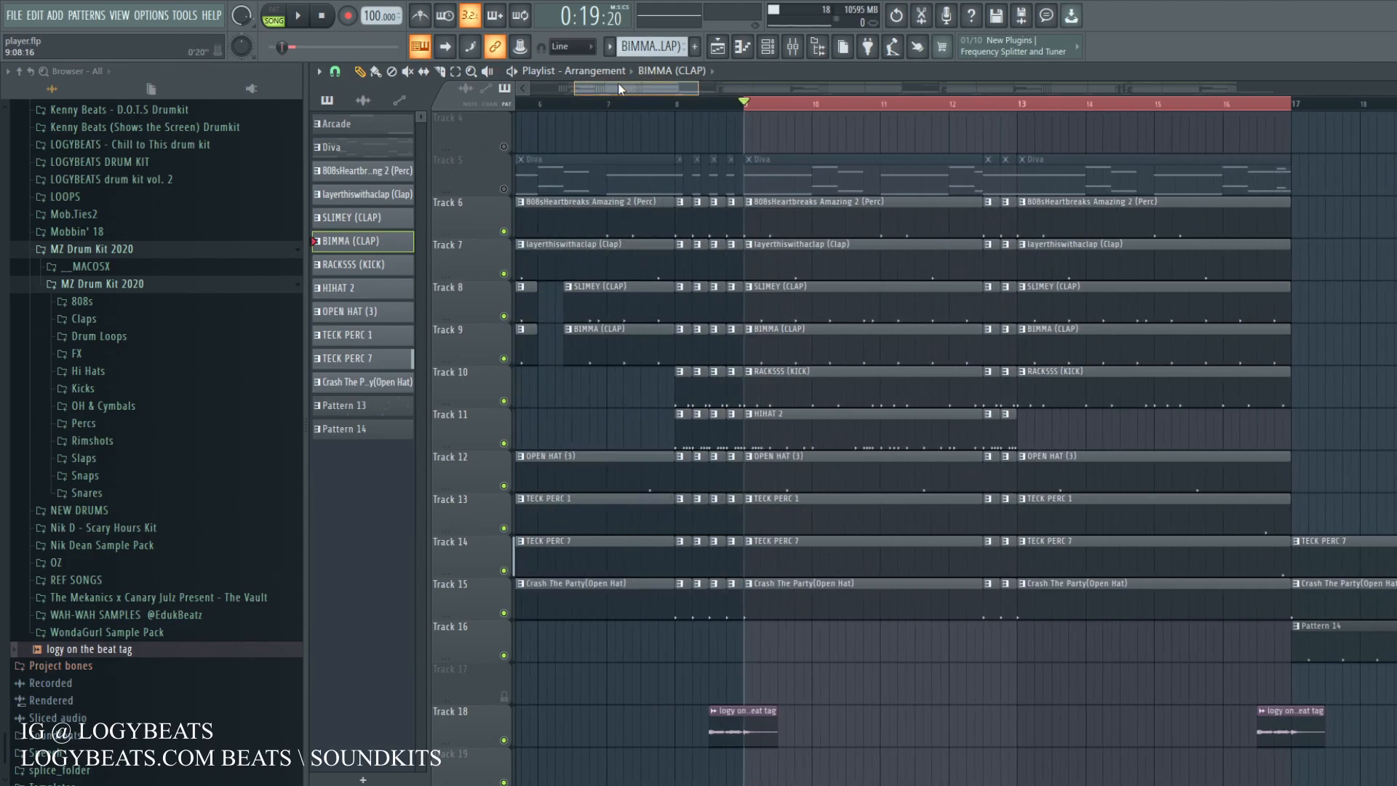
scroll(608, 104, down, 2)
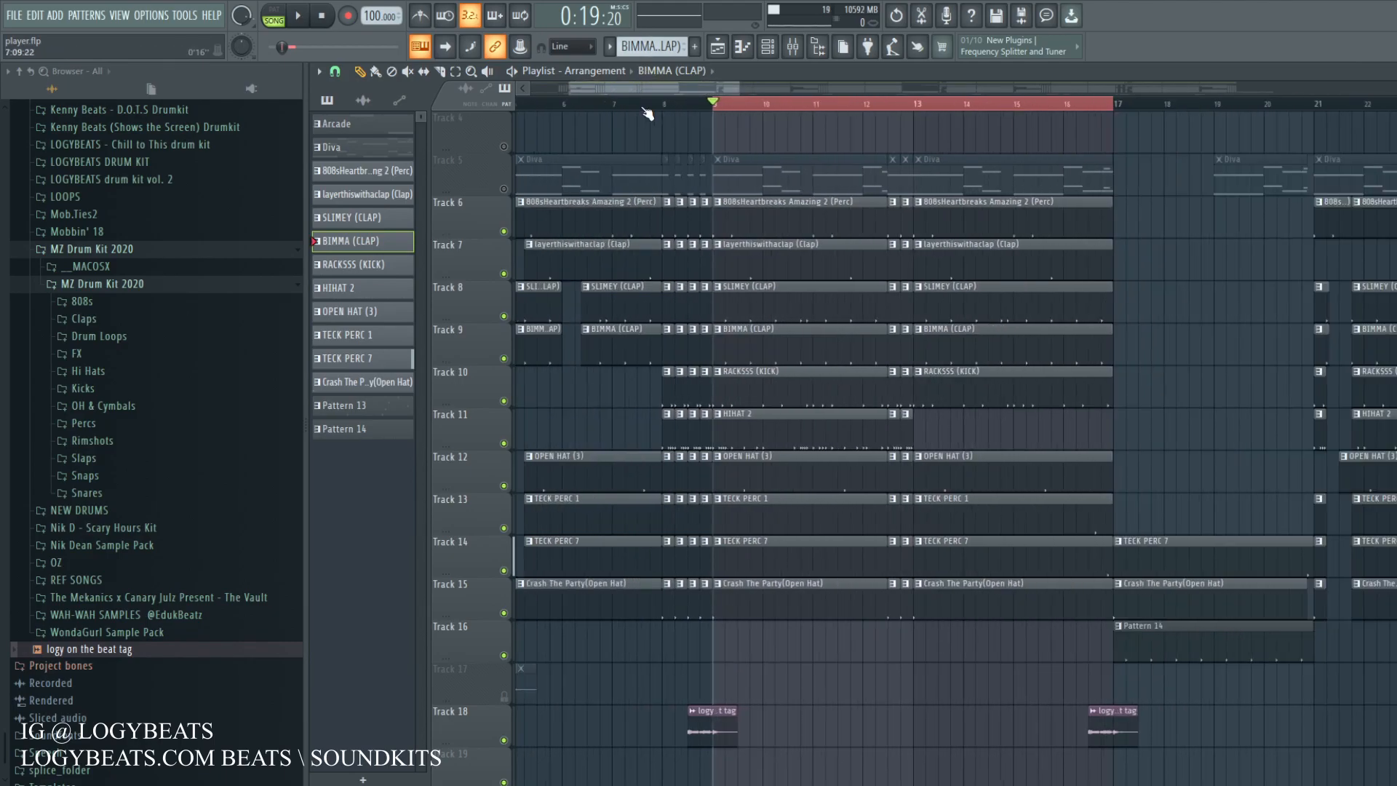
Step: Solo Track 6, play its 808sHeartbreaks Amazing 2 (Perc) part from bar 9, and select that pattern
right_click(503, 230)
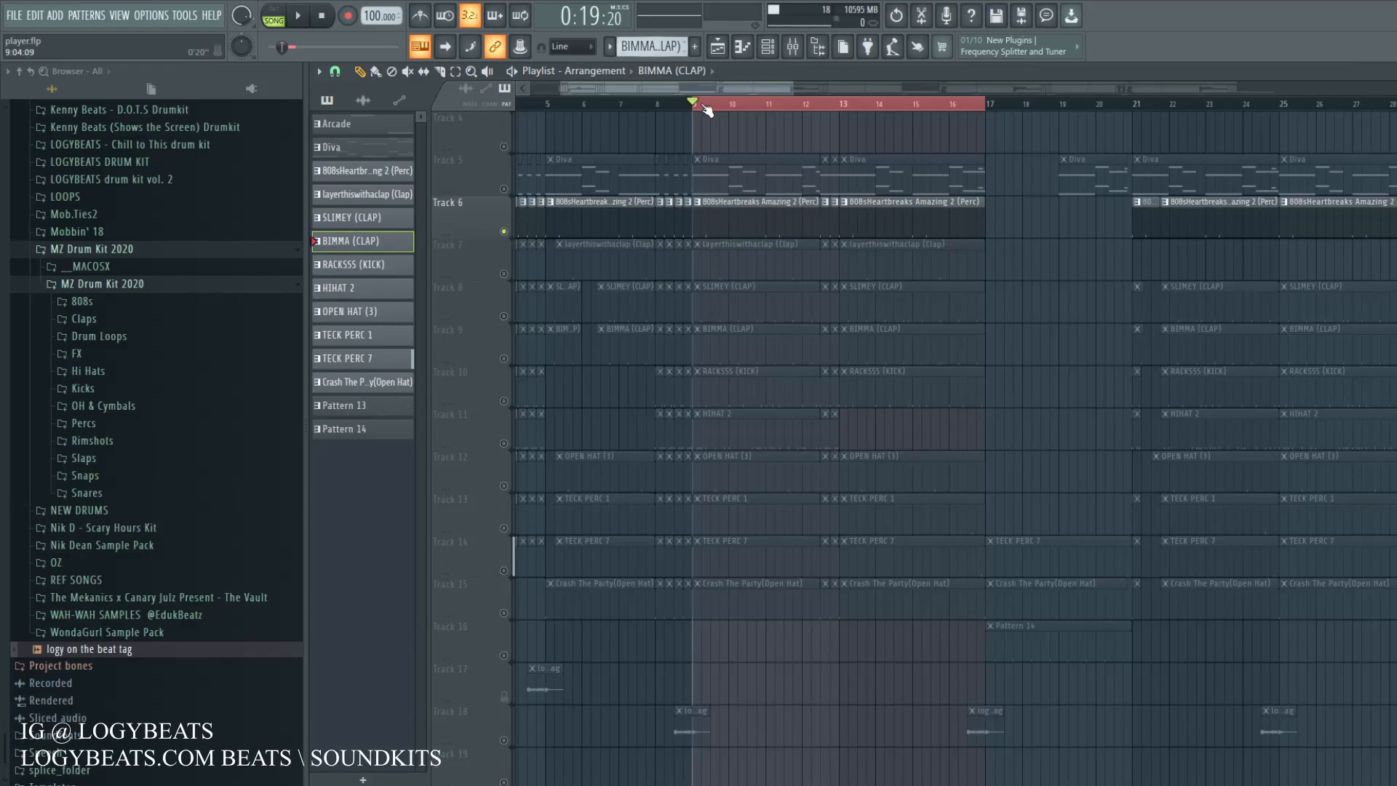
scroll(704, 108, up, 4)
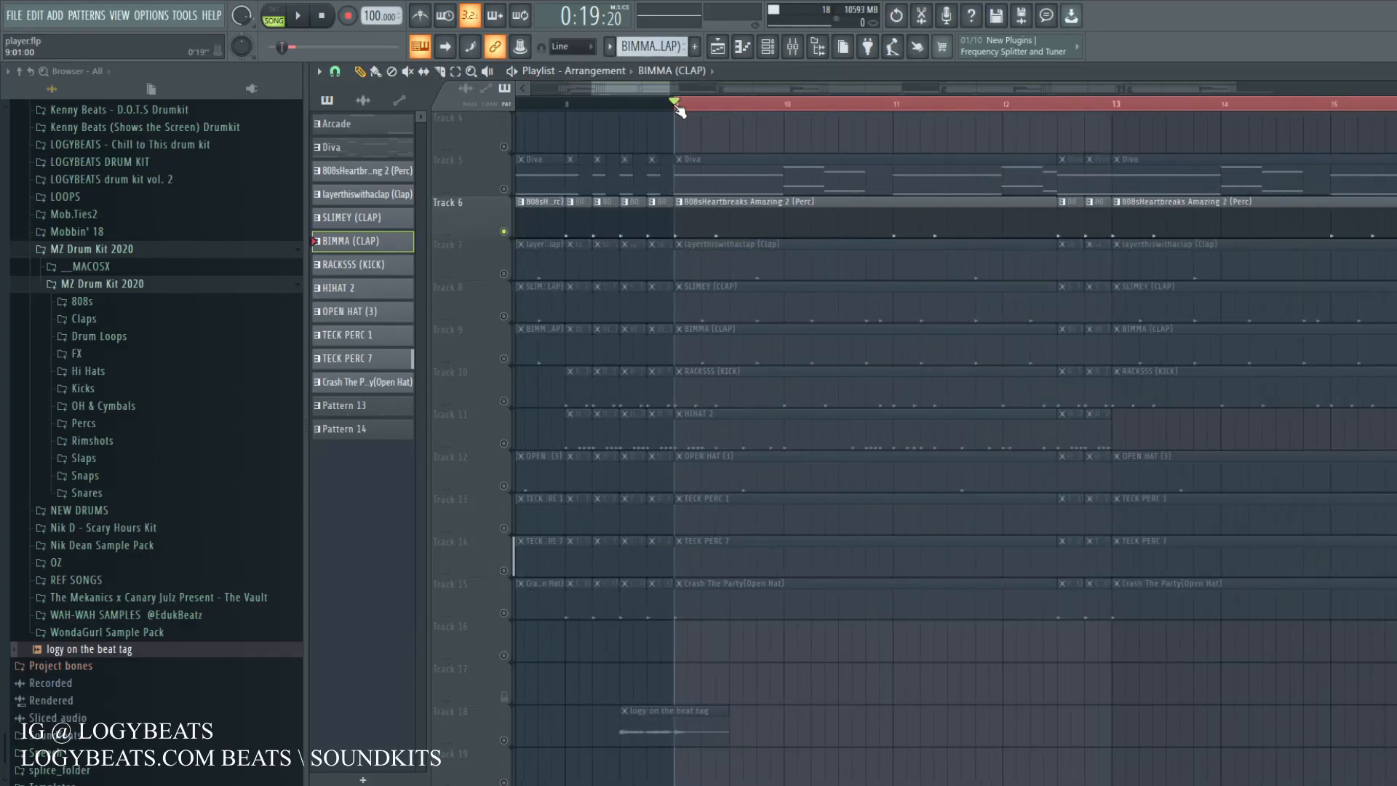
scroll(678, 109, down, 1)
key(space)
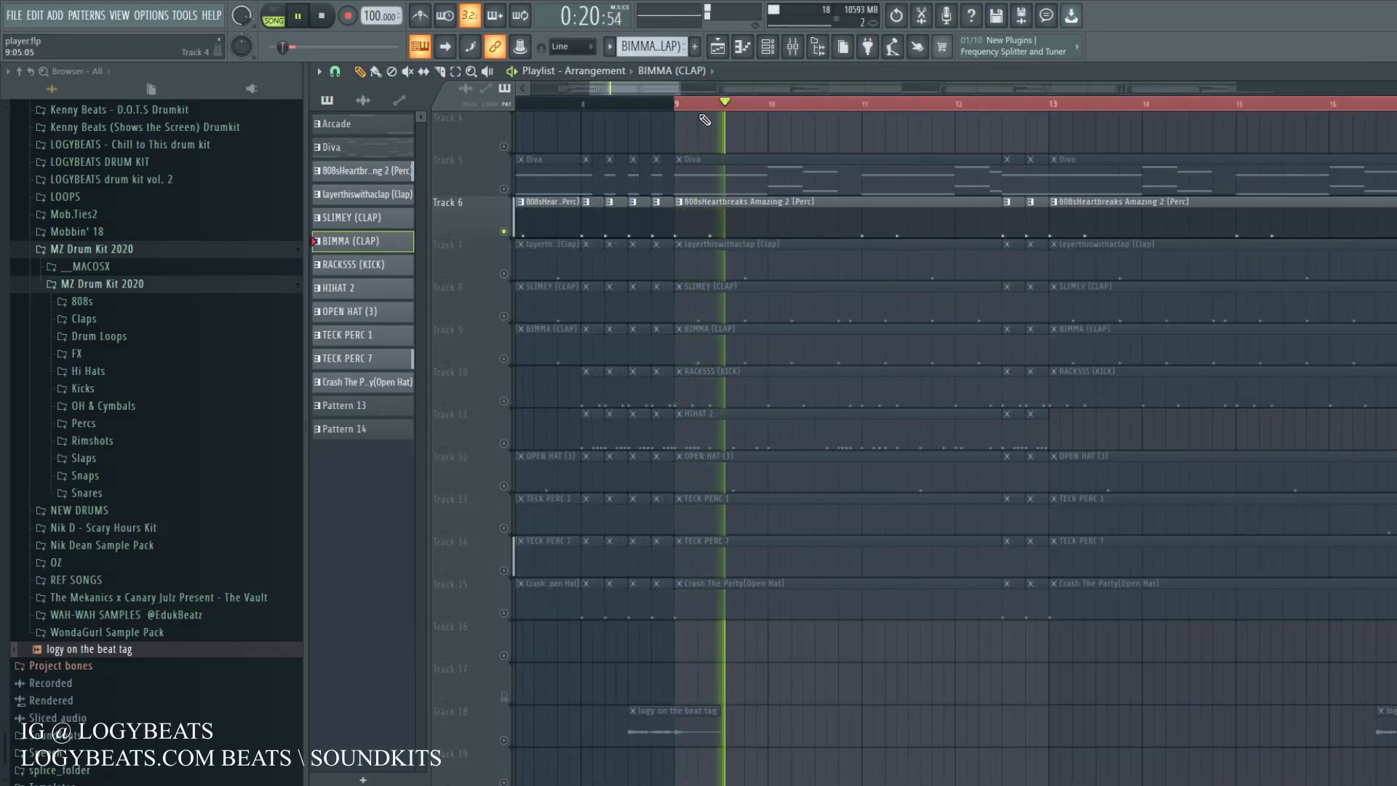
key(space)
click(723, 213)
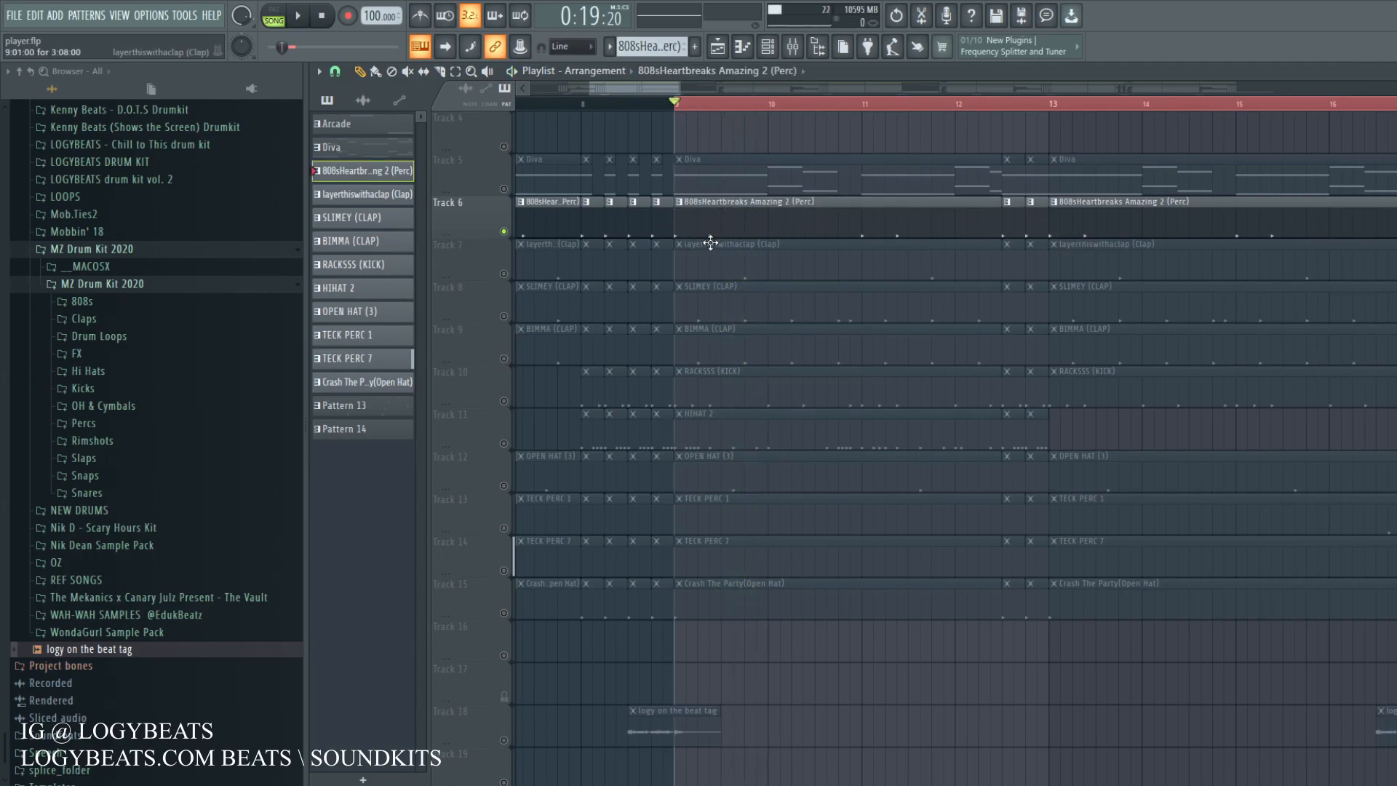
Step: Unmute the three clap parts on Tracks 7, 8 and 9
click(503, 273)
click(503, 316)
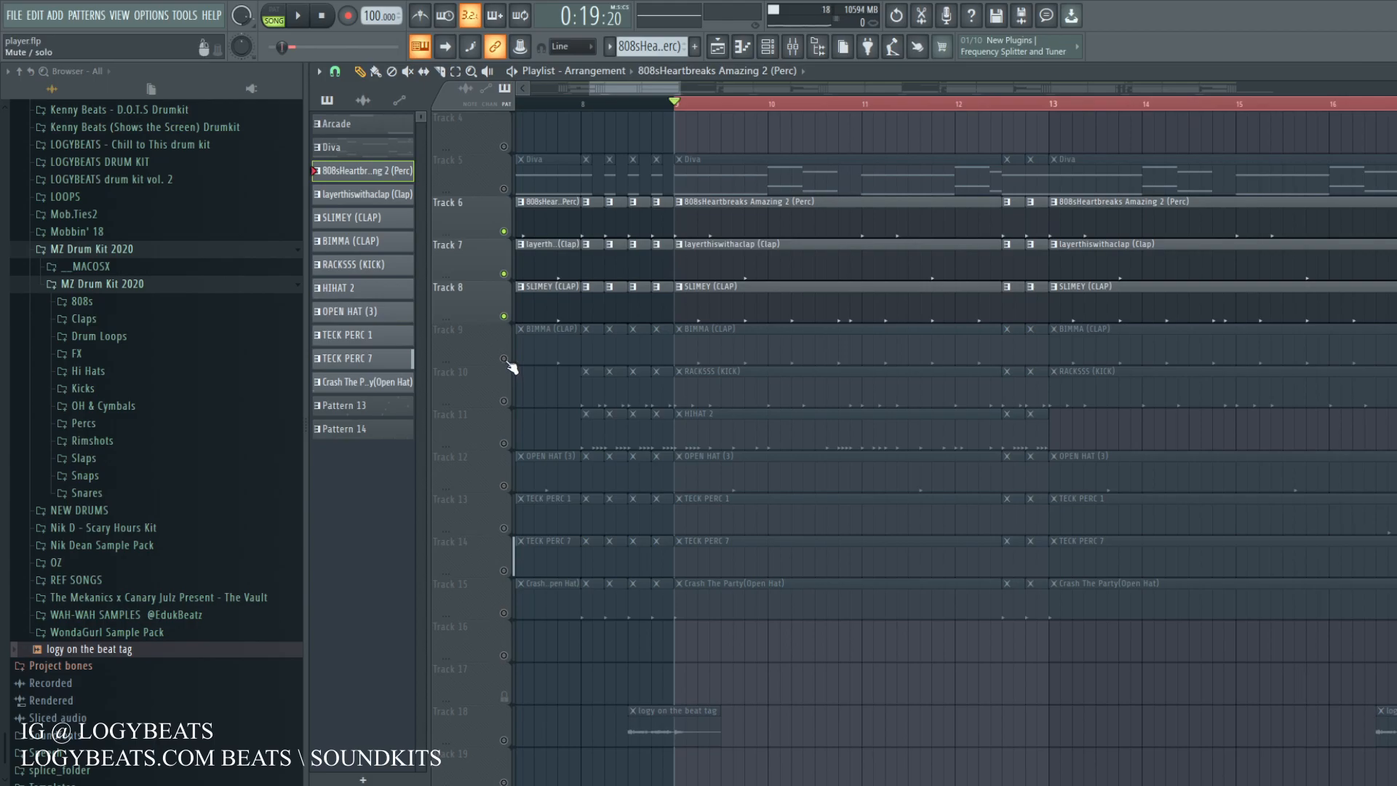
click(503, 358)
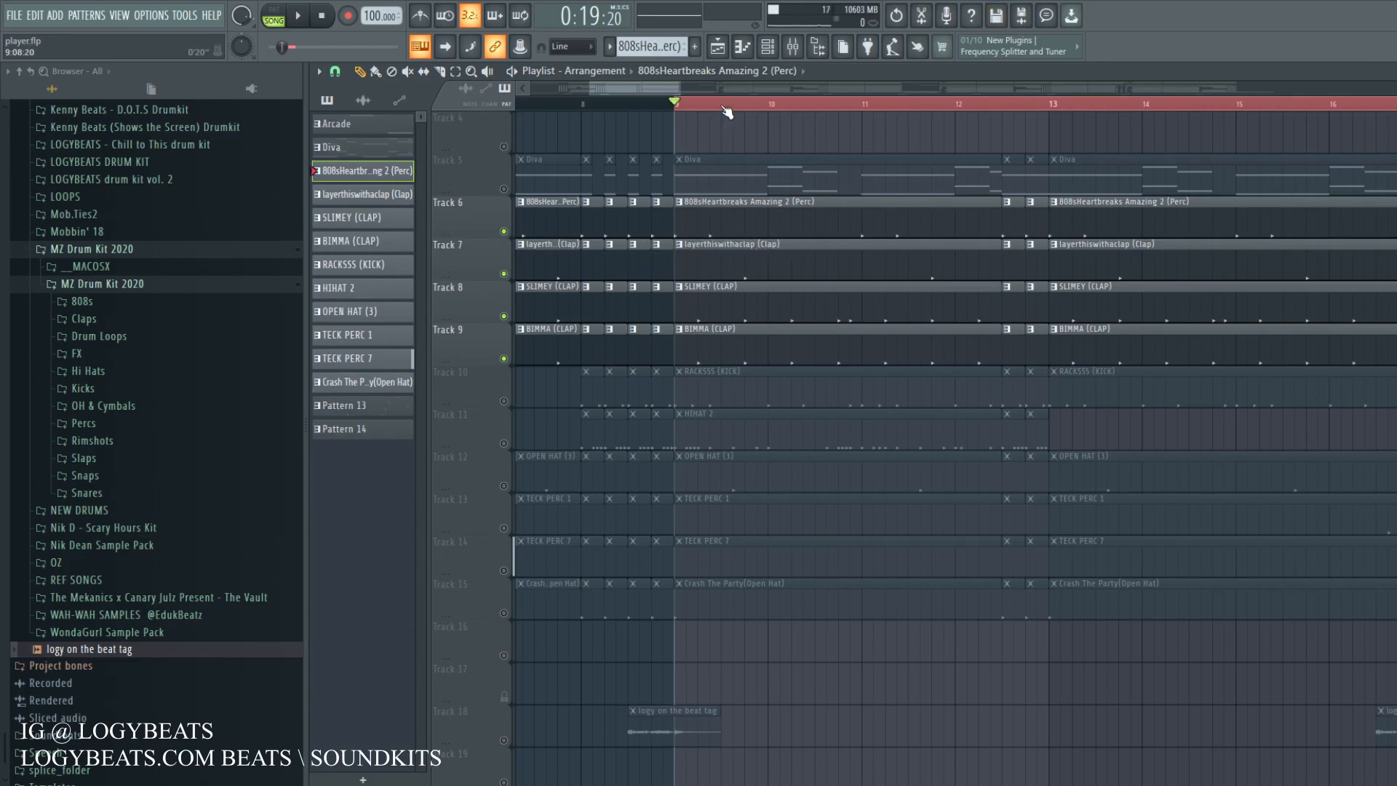
Step: Select the SLIMEY (CLAP) pattern and check the layerthiswithaclap (Clap) channel in the Channel rack
scroll(717, 276, up, 4)
click(697, 331)
click(755, 296)
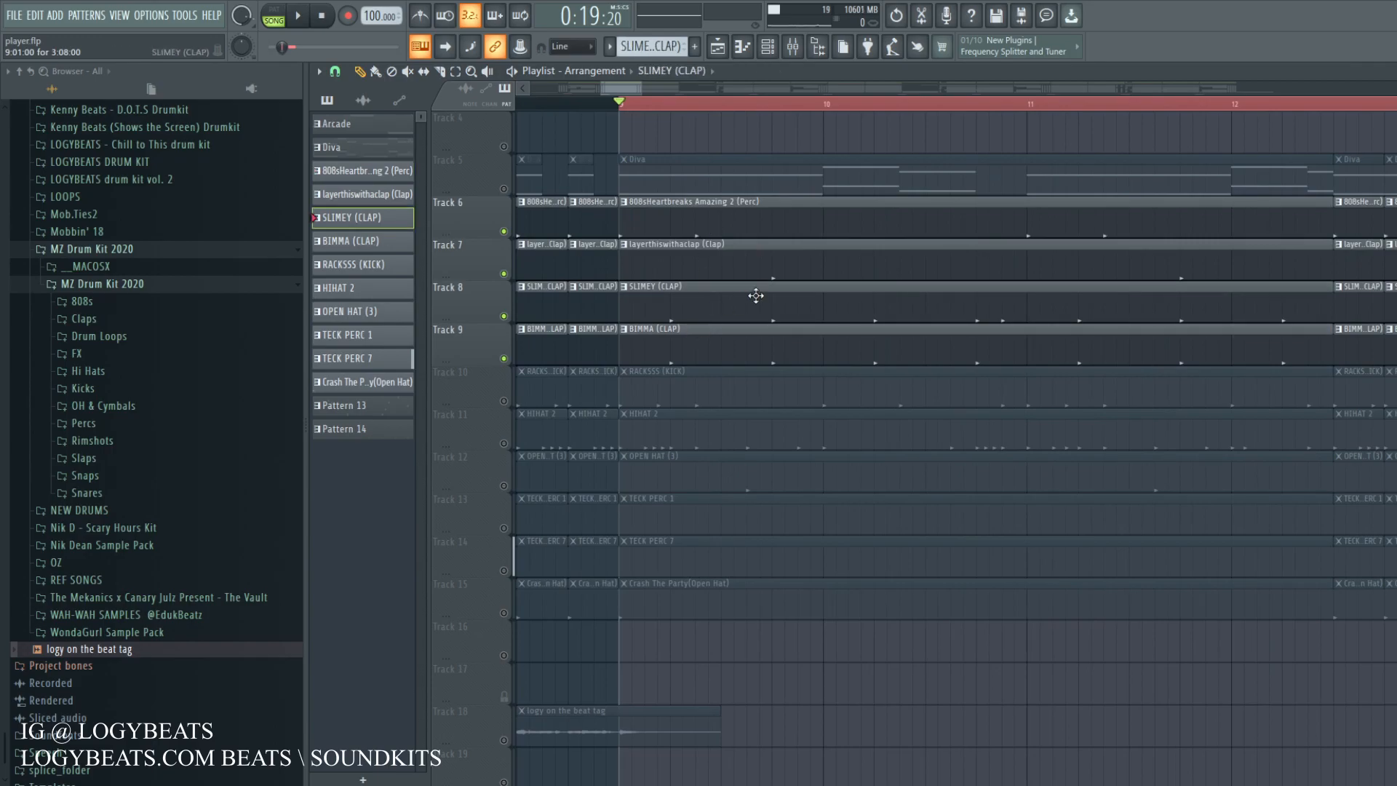
click(767, 46)
click(514, 447)
Step: Play the percussion and layered claps on Tracks 6 to 9 from bar 9, and stop playback
drag(617, 89, 613, 86)
scroll(604, 106, up, 2)
scroll(683, 109, down, 1)
key(space)
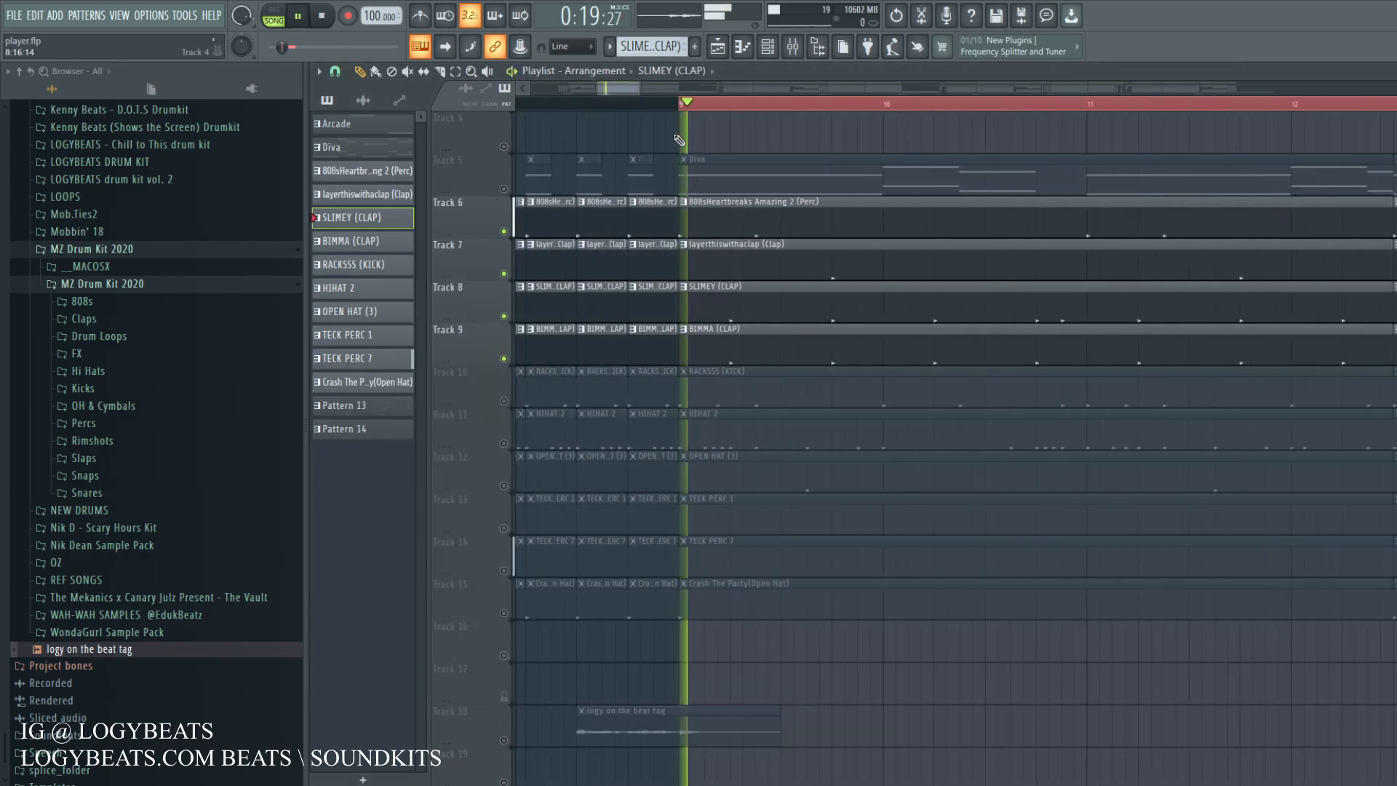
scroll(711, 109, down, 1)
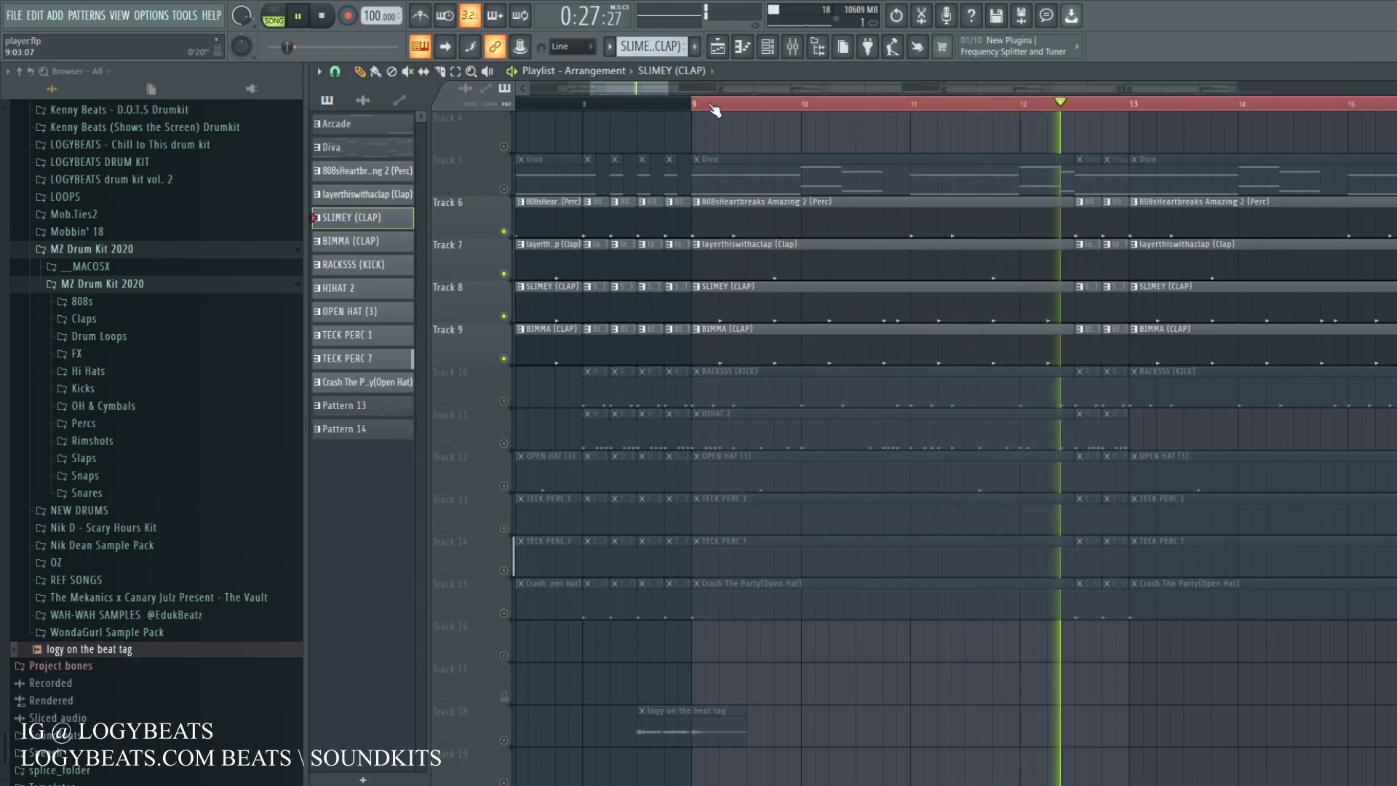
scroll(716, 109, down, 1)
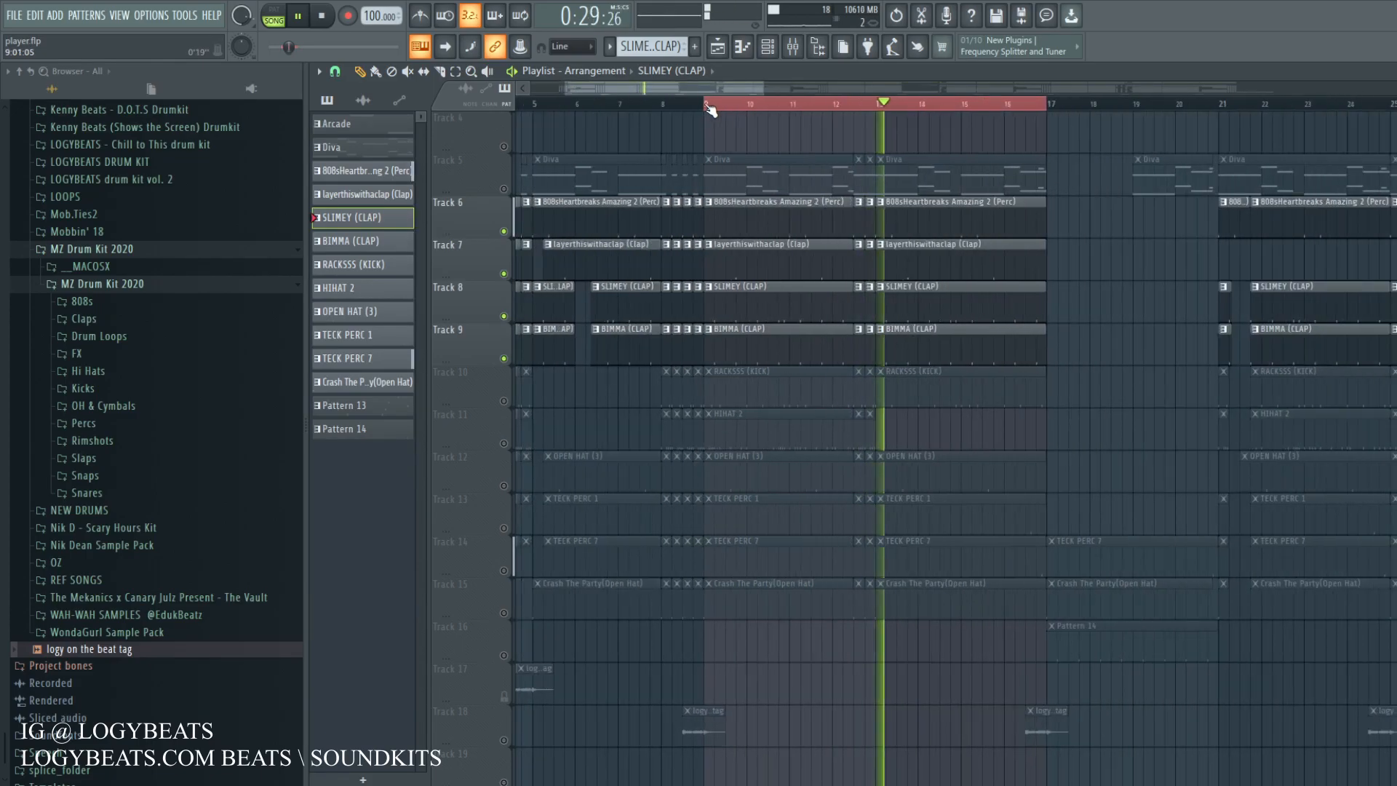
key(space)
scroll(710, 109, up, 1)
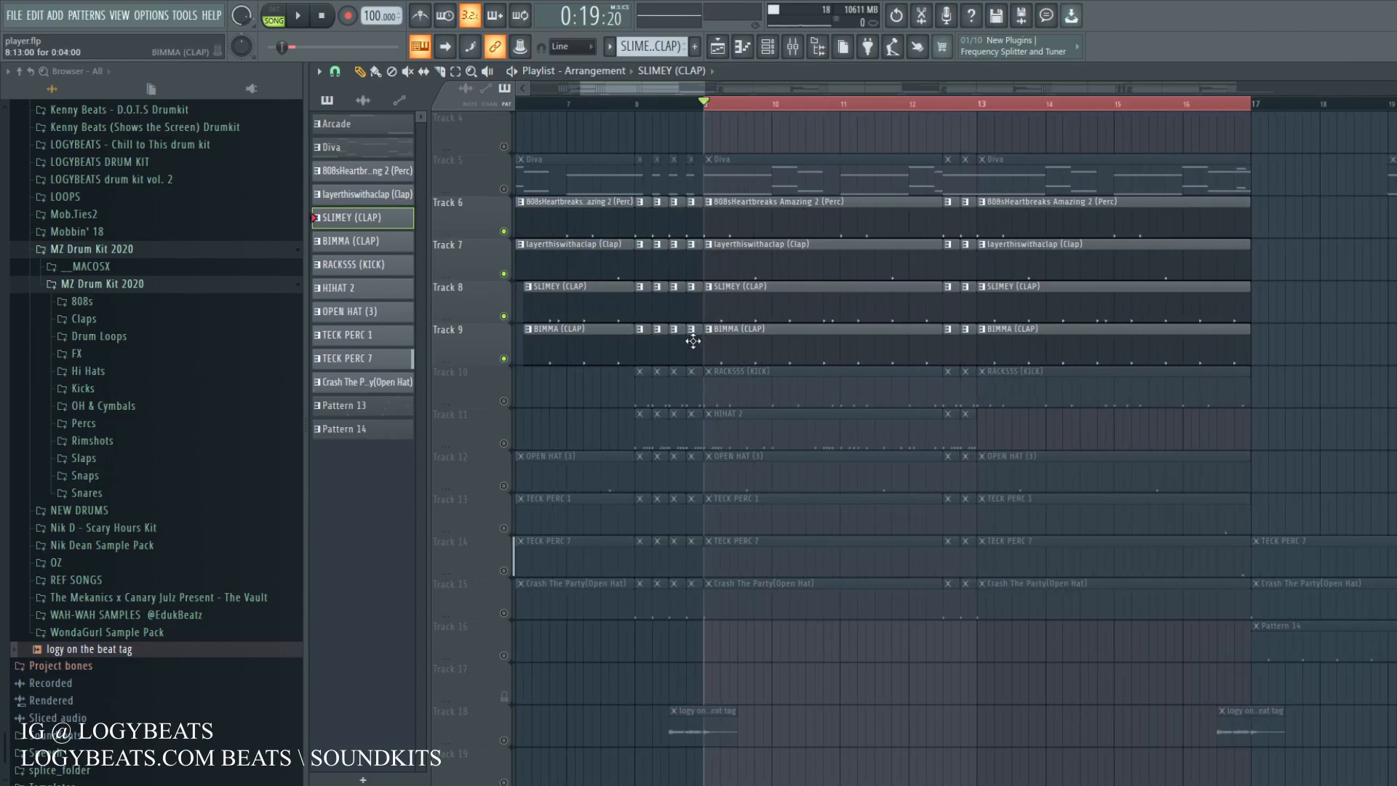
Step: Unmute the RACKSSS (KICK) on Track 10 and HIHAT 2 on Track 11, and start playback from bar 9
click(504, 401)
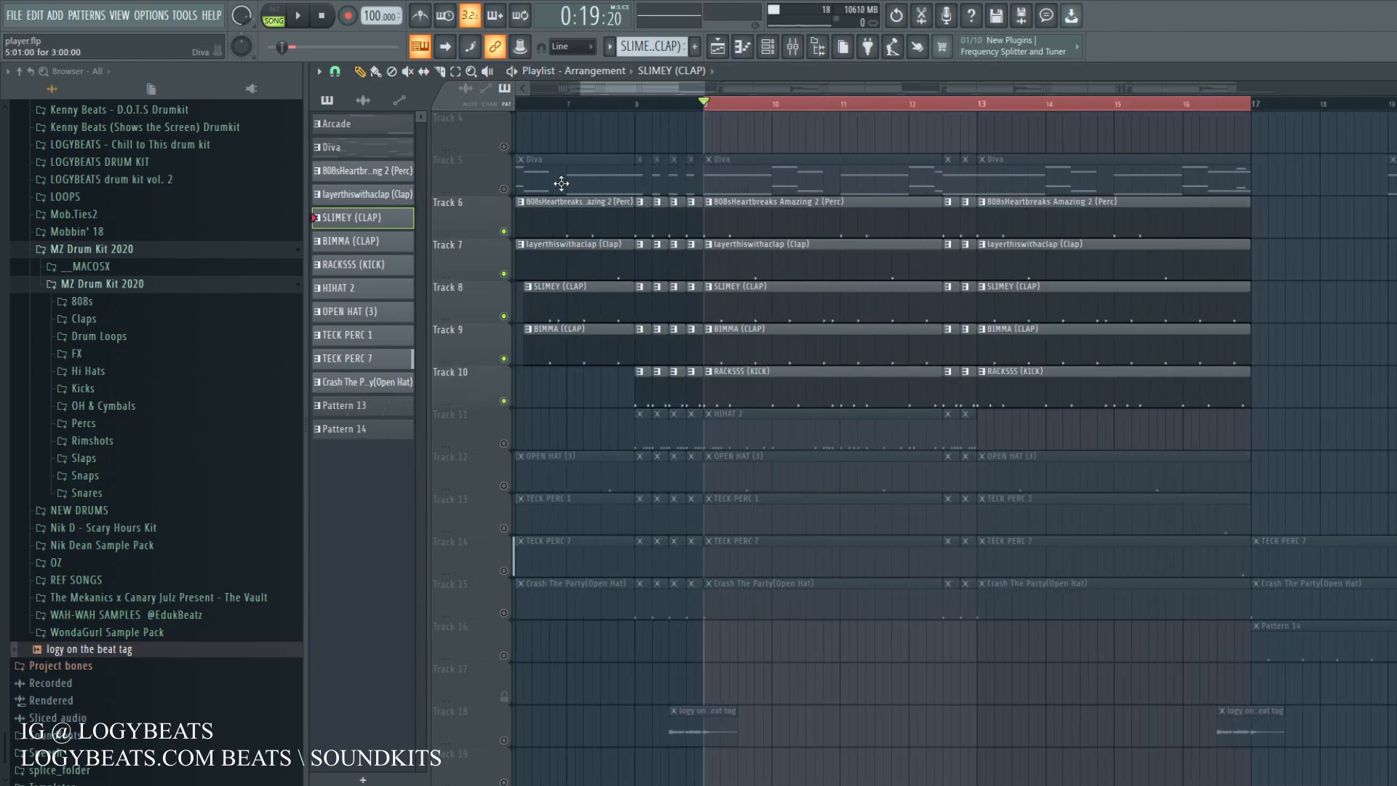
click(746, 178)
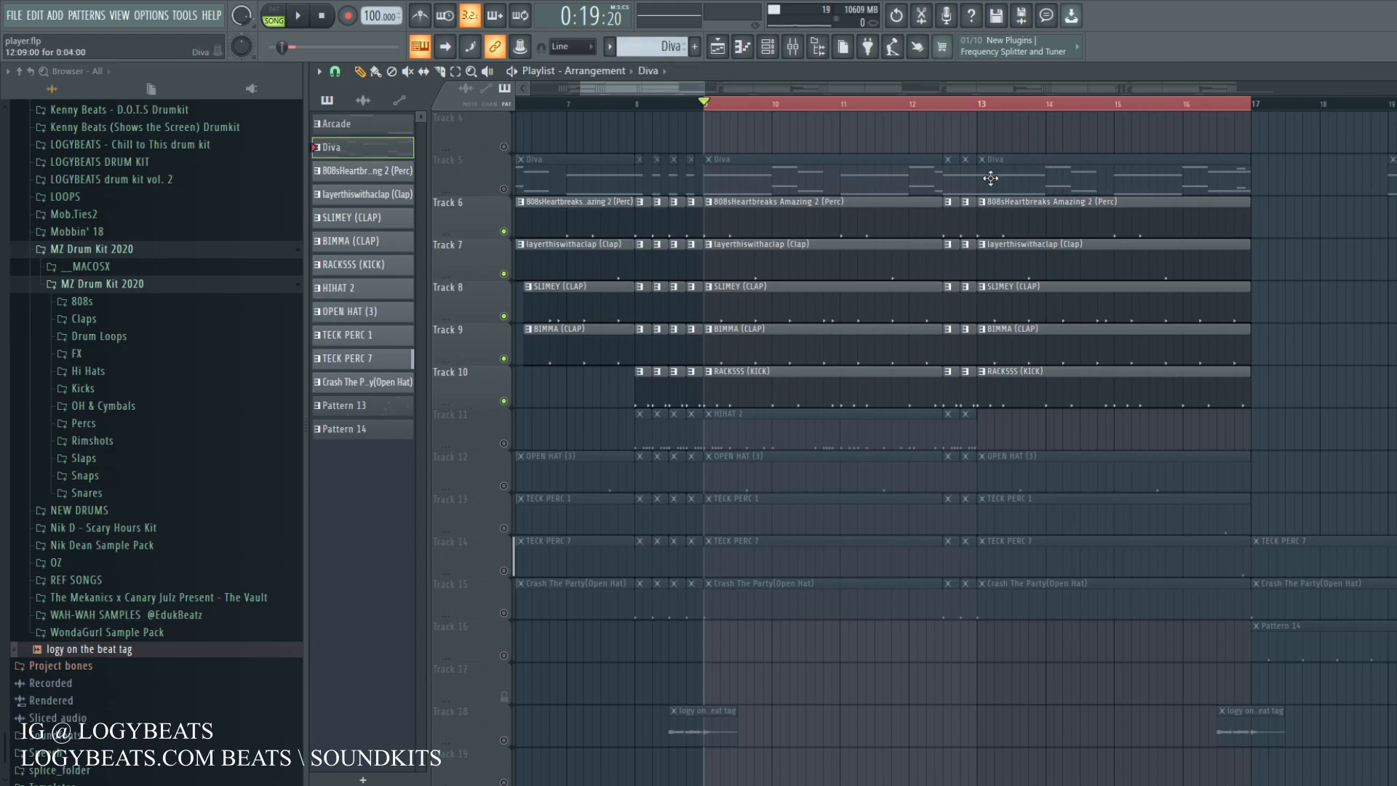
click(504, 443)
key(space)
Step: Open the HIHAT 2 clip at bar 9 in the Piano roll and bring its C5 notes into view
double_click(720, 424)
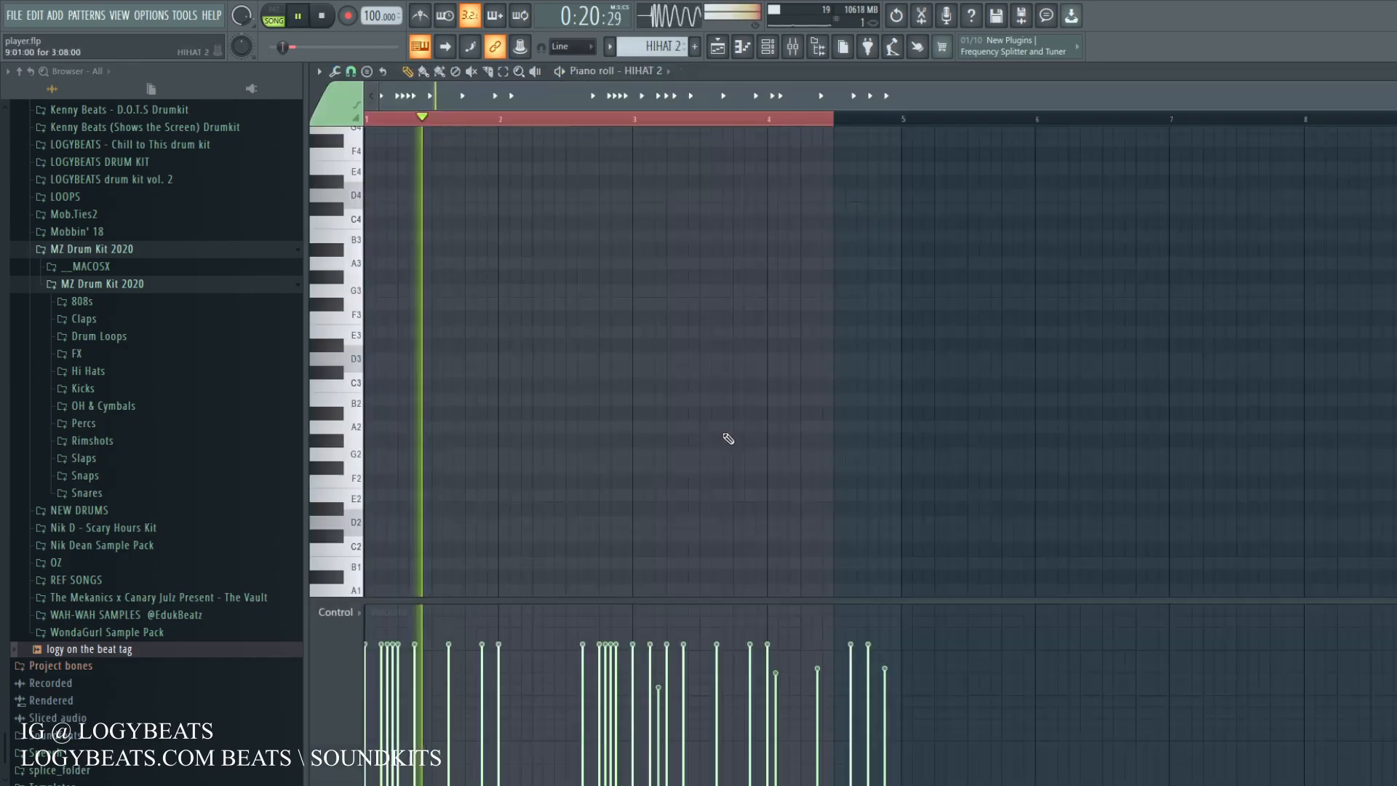
scroll(633, 274, down, 5)
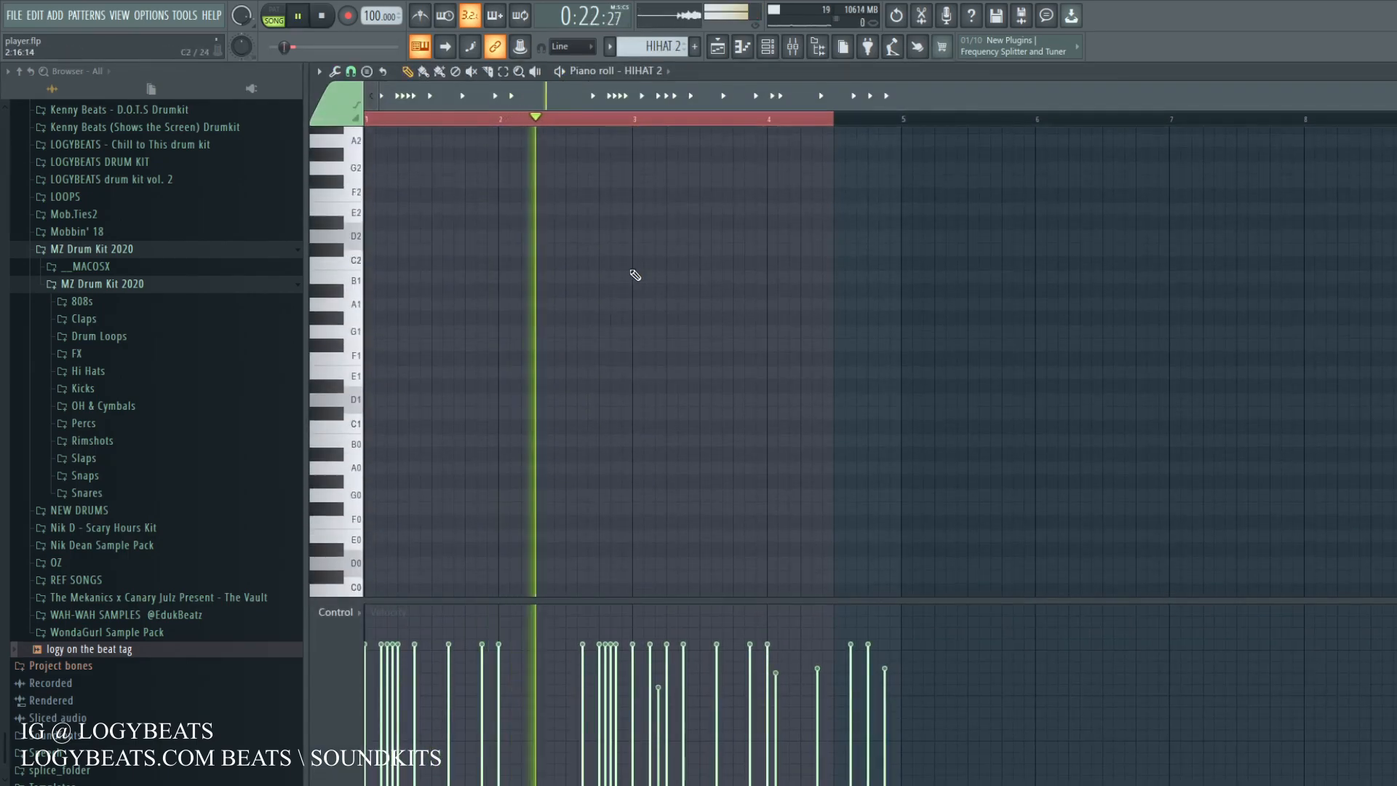
scroll(633, 275, up, 10)
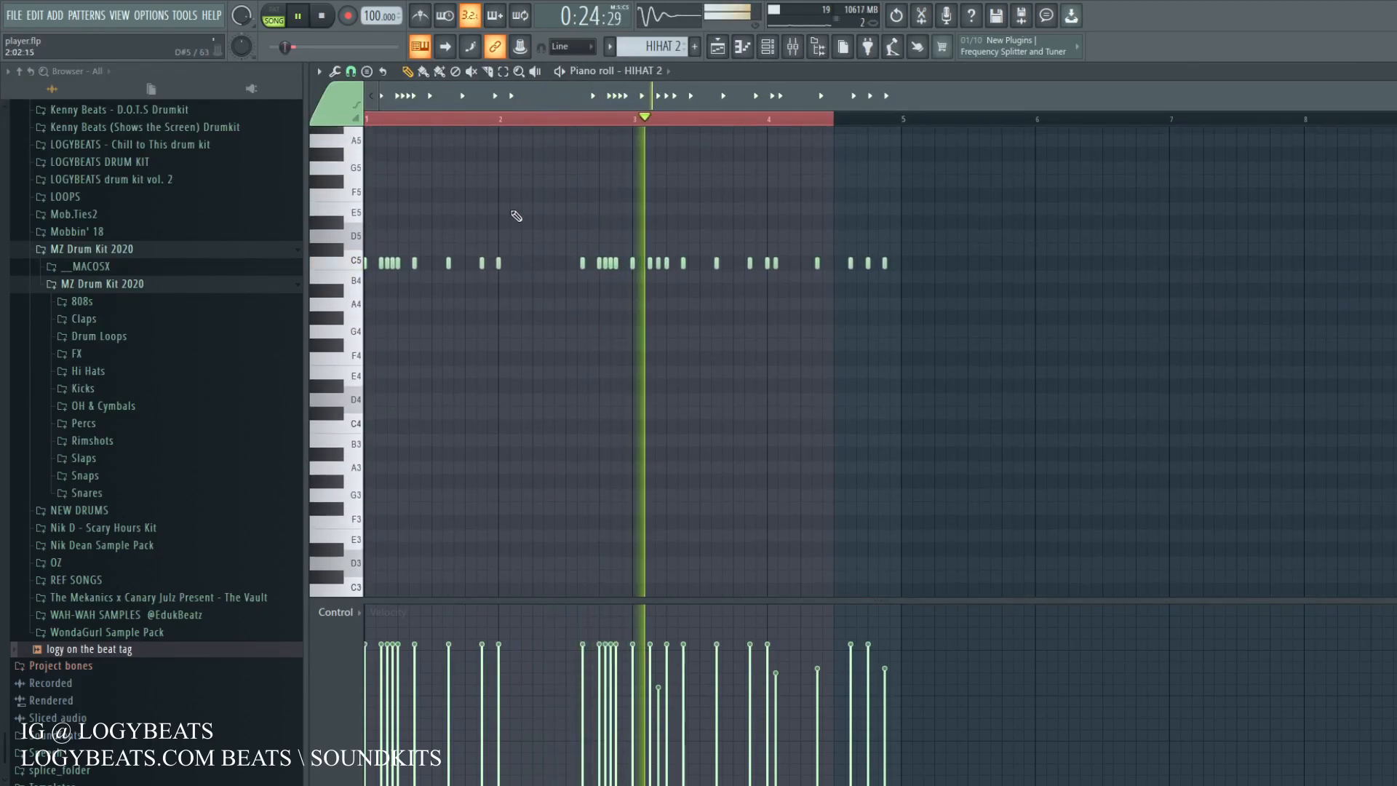
Step: Stop playback and examine the spacing of the C5 hi-hat notes in the first bars of the HIHAT 2 pattern
scroll(492, 120, up, 1)
scroll(492, 120, up, 1)
drag(464, 100, 427, 101)
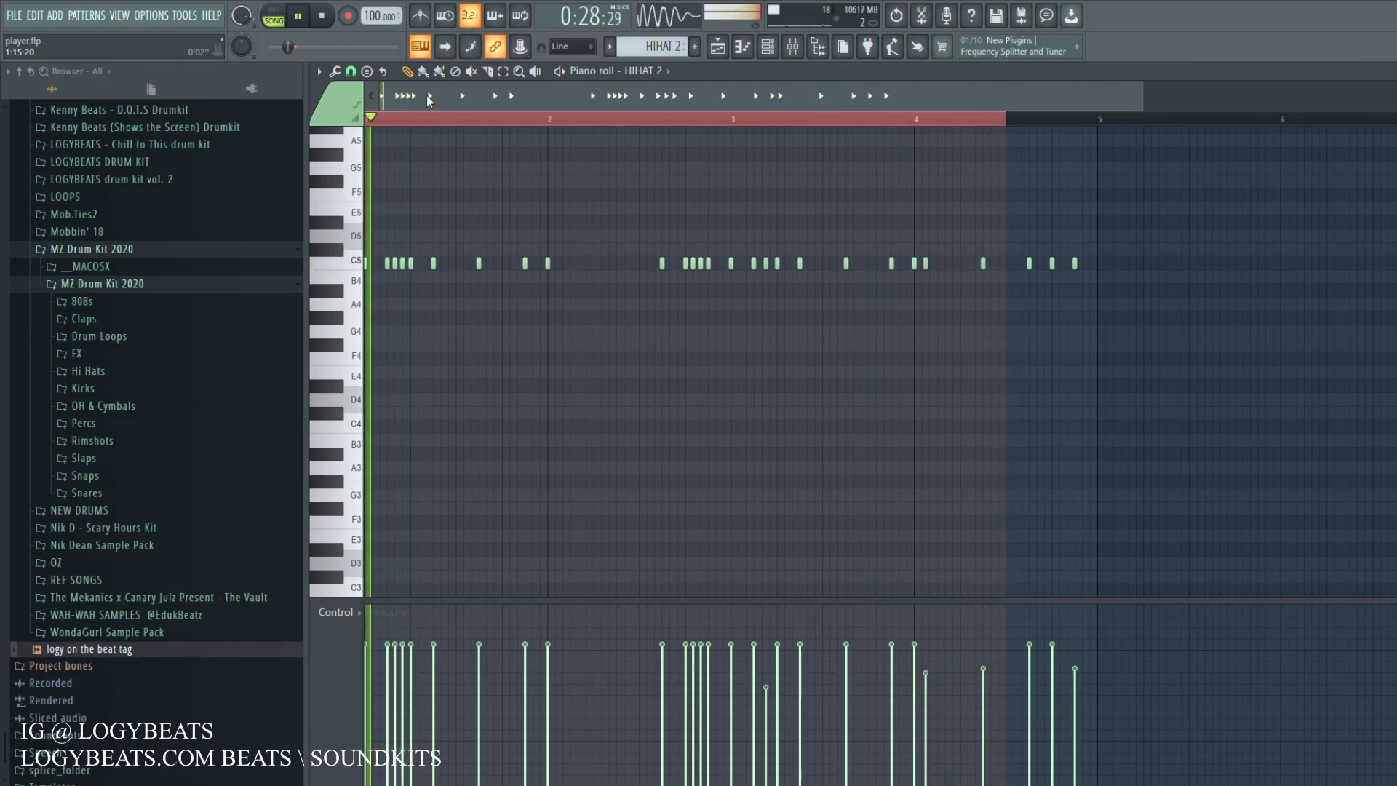
key(space)
scroll(431, 125, up, 2)
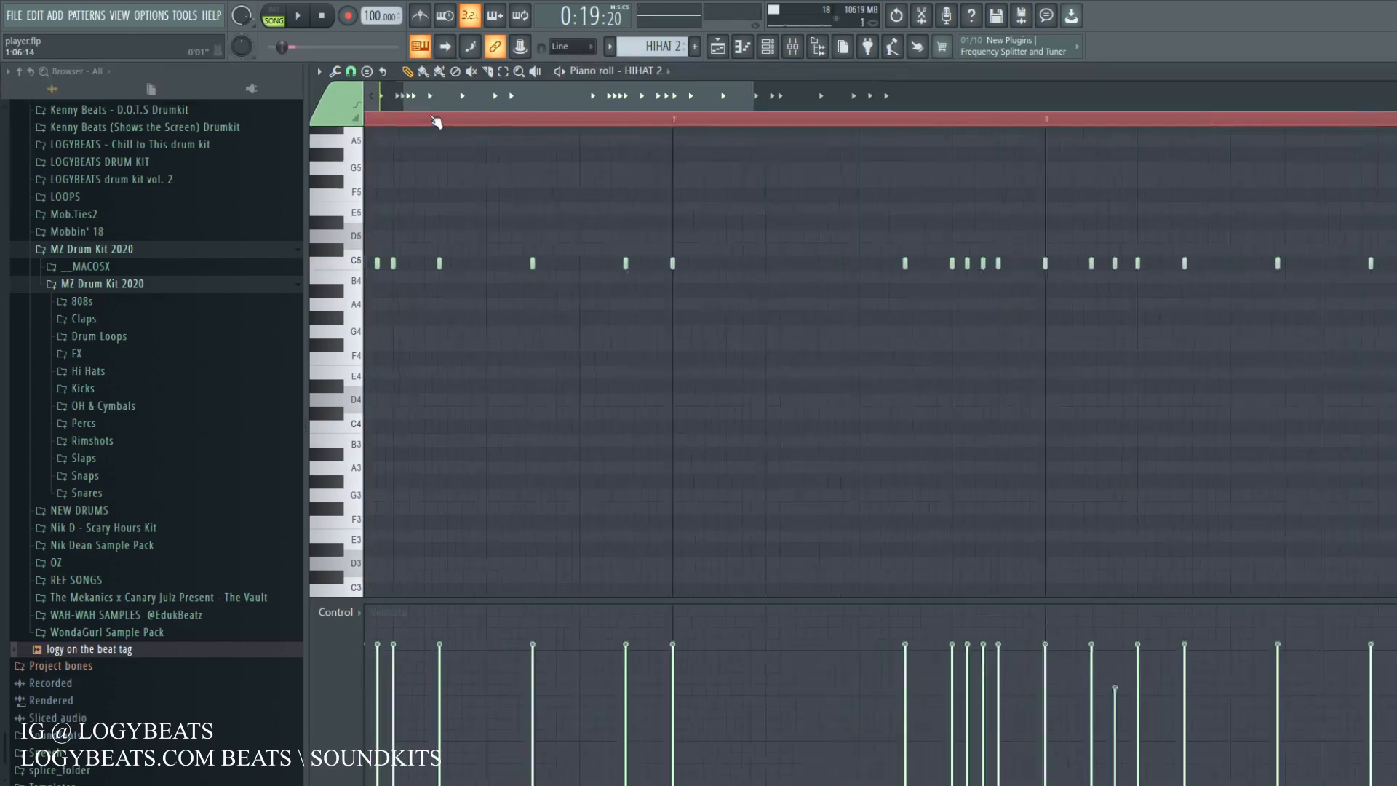
scroll(401, 113, down, 1)
scroll(411, 109, up, 3)
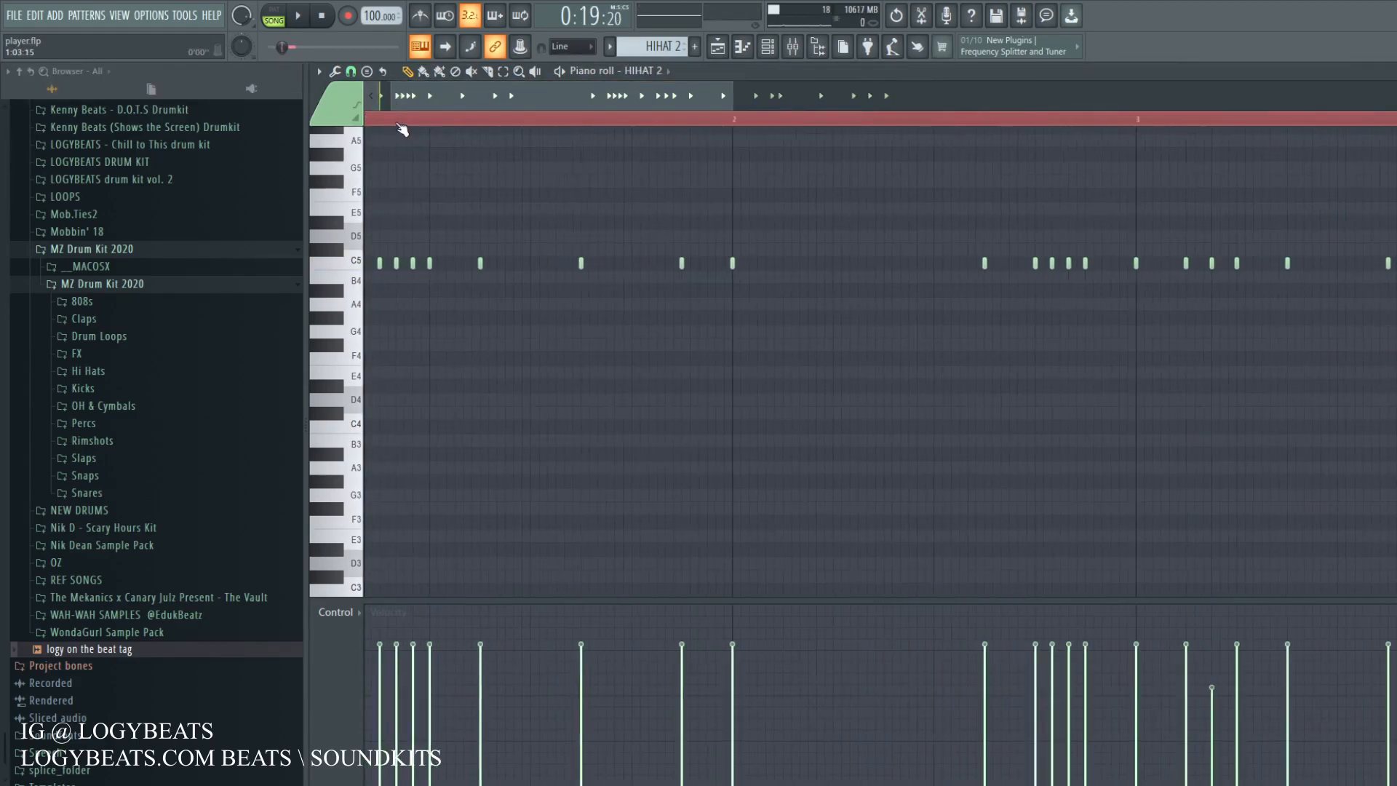
drag(427, 100, 409, 103)
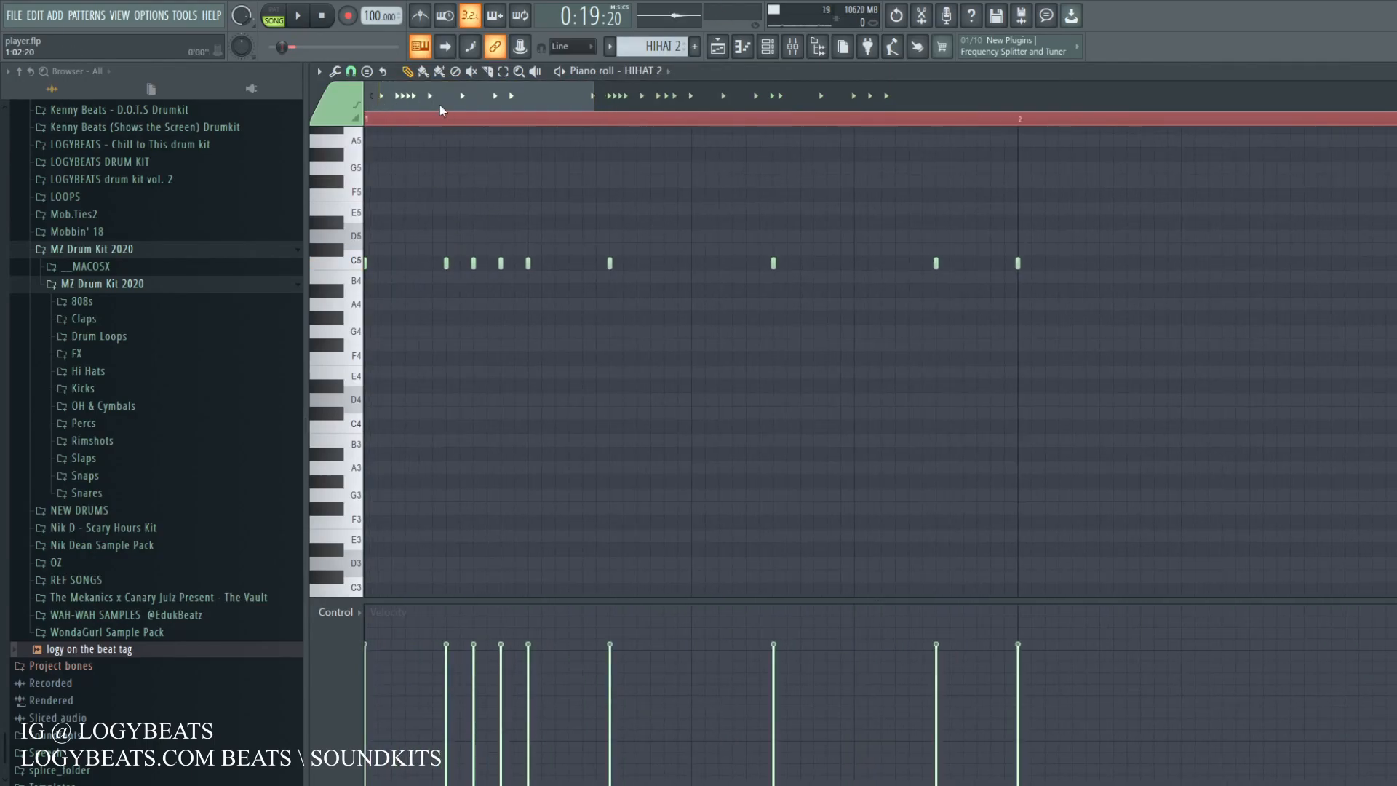
Step: Set the Piano roll snap to Main
scroll(439, 105, down, 2)
click(351, 71)
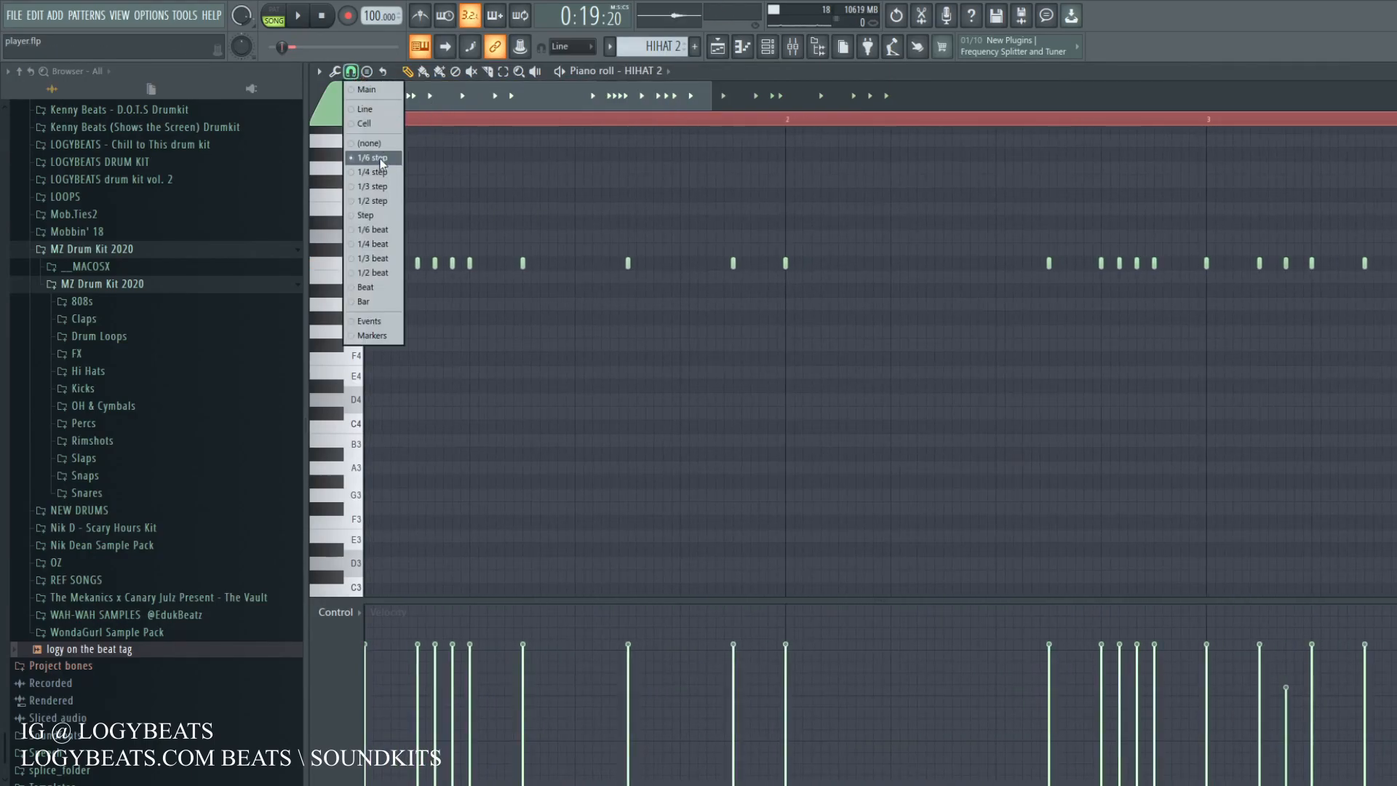
click(362, 93)
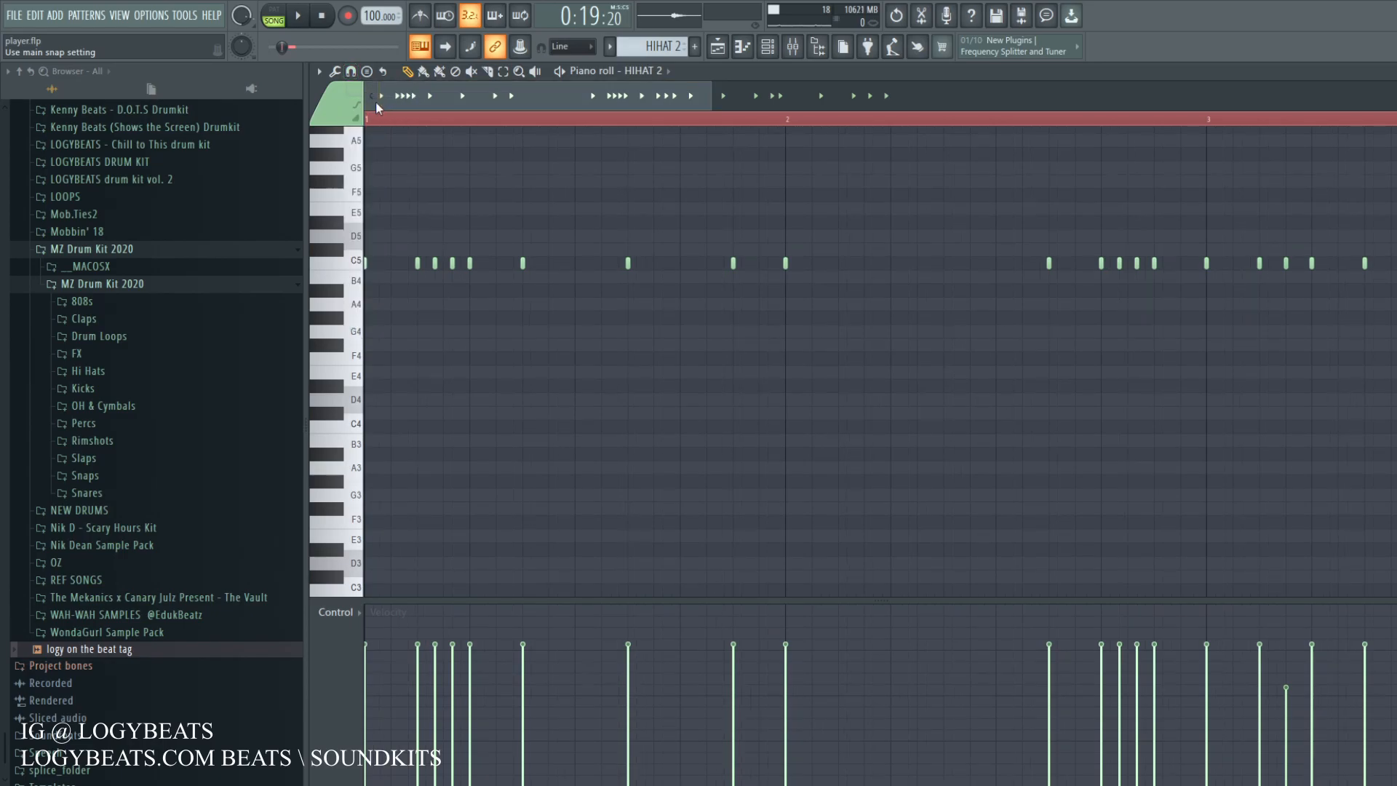
scroll(452, 124, down, 2)
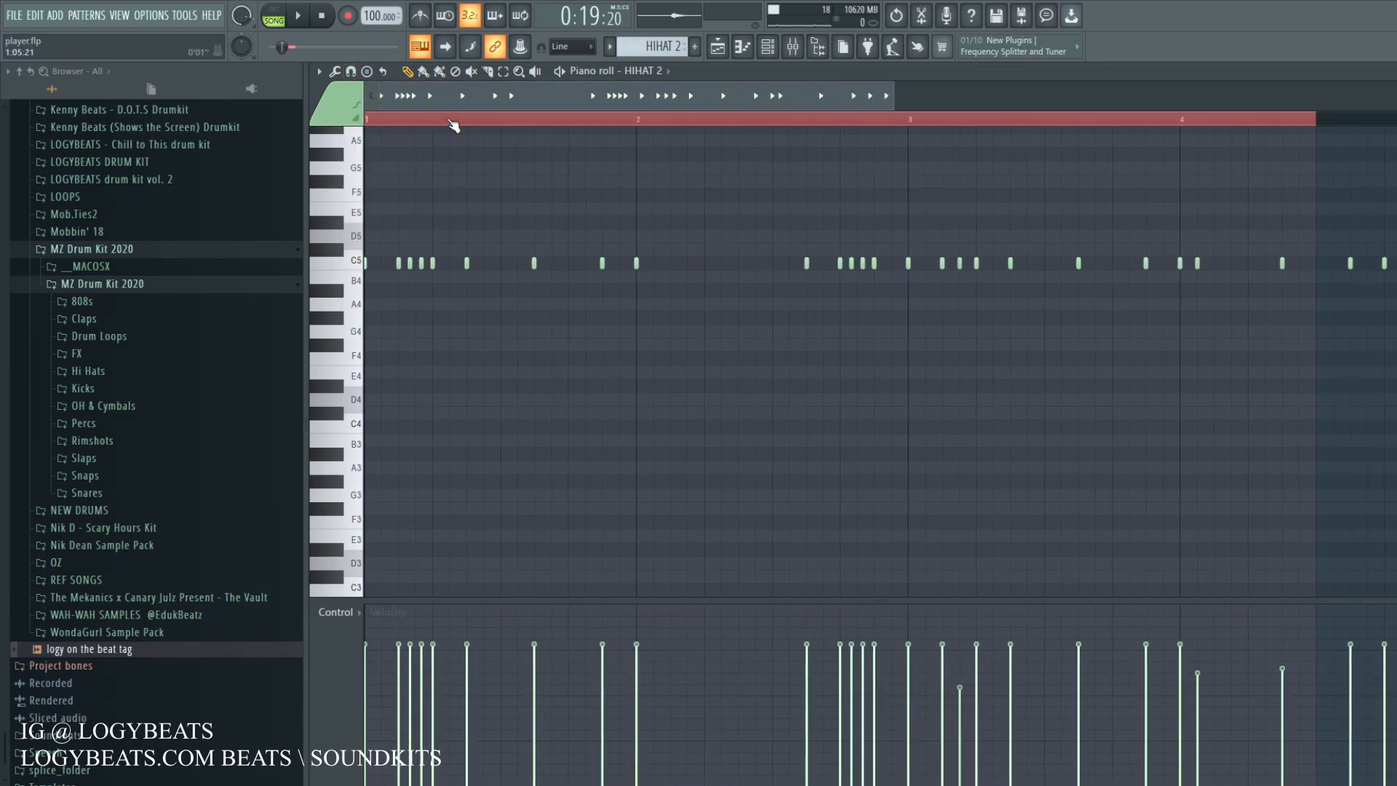
Step: Play the HIHAT 2 section from bar 9, stop playback, and review its notes in the Piano roll
key(space)
key(space)
scroll(451, 124, up, 2)
drag(425, 105, 403, 107)
scroll(411, 122, down, 1)
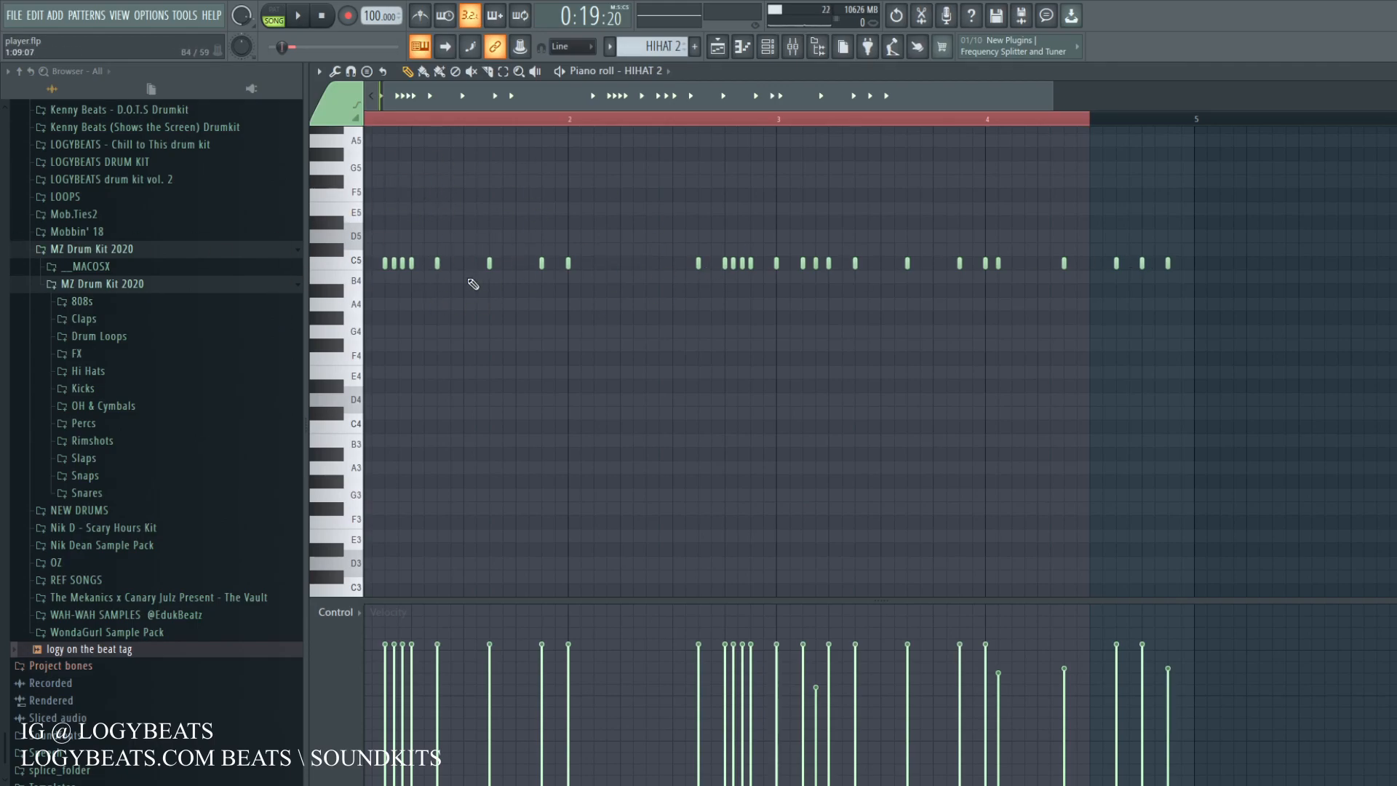
Step: Return to the playlist and unmute OPEN HAT (3), TECK PERC 1, TECK PERC 7 and Crash The Party on Tracks 12 to 15
key(F5)
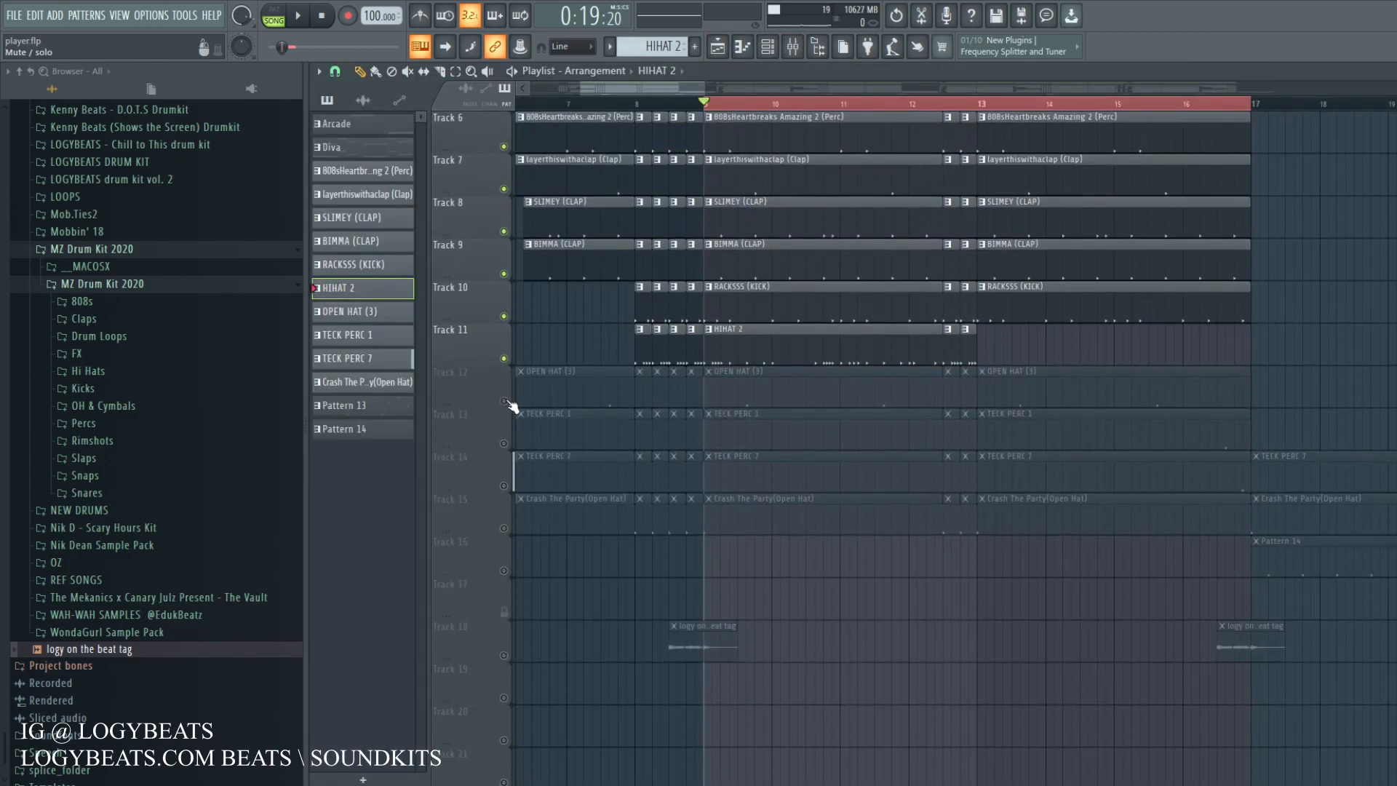
click(503, 401)
click(503, 443)
click(504, 486)
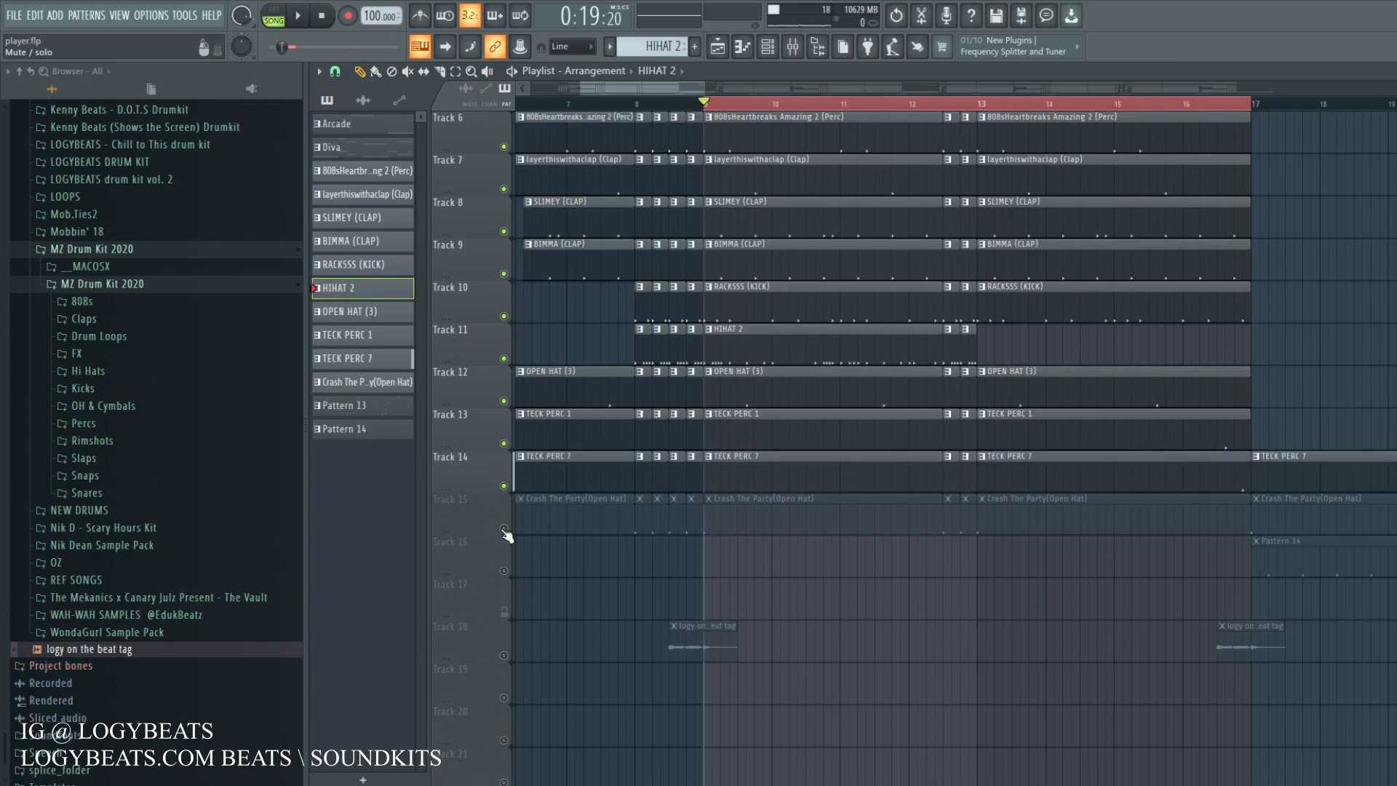
click(503, 528)
Step: Select the OPEN HAT (3) pattern, play the drum layers from bar 9, and stop playback
scroll(711, 126, up, 1)
click(740, 424)
key(space)
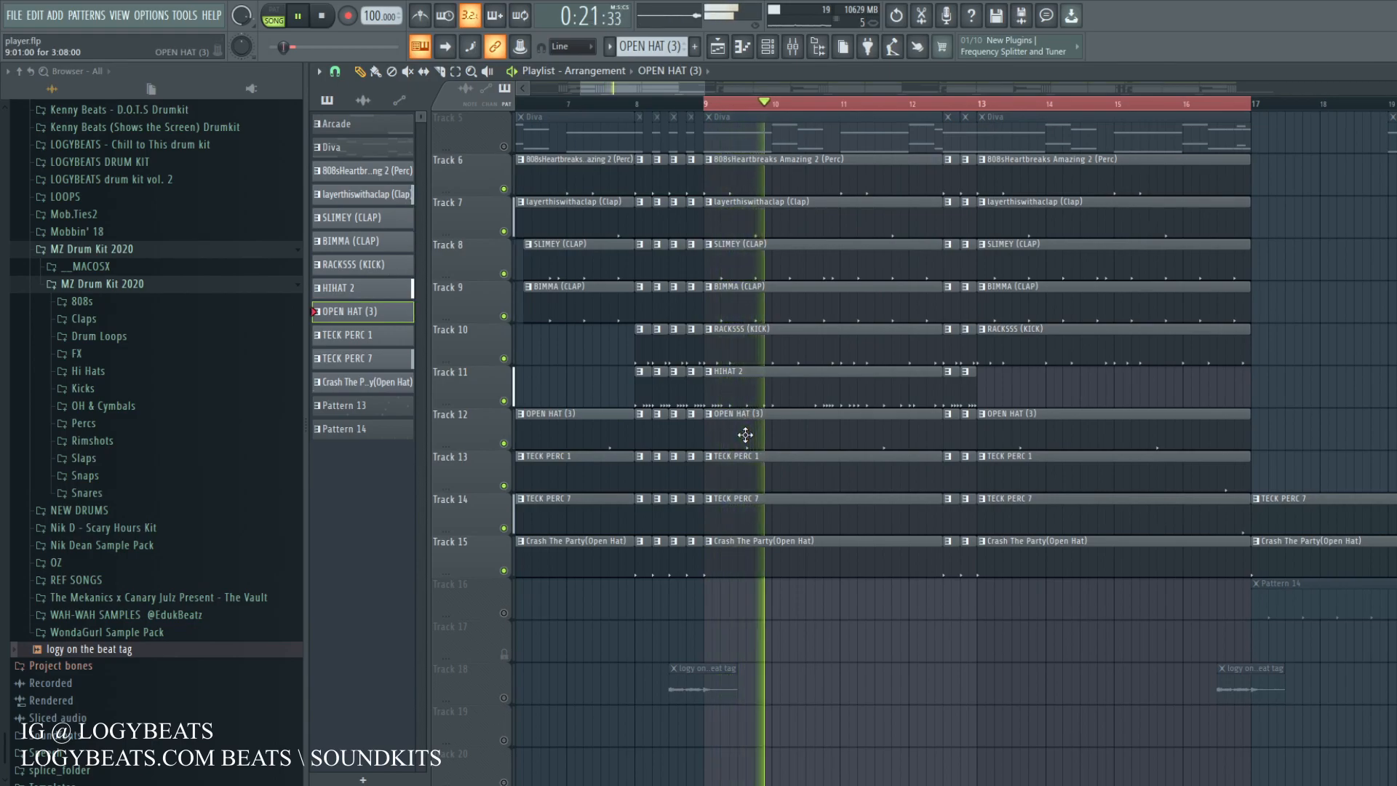
key(space)
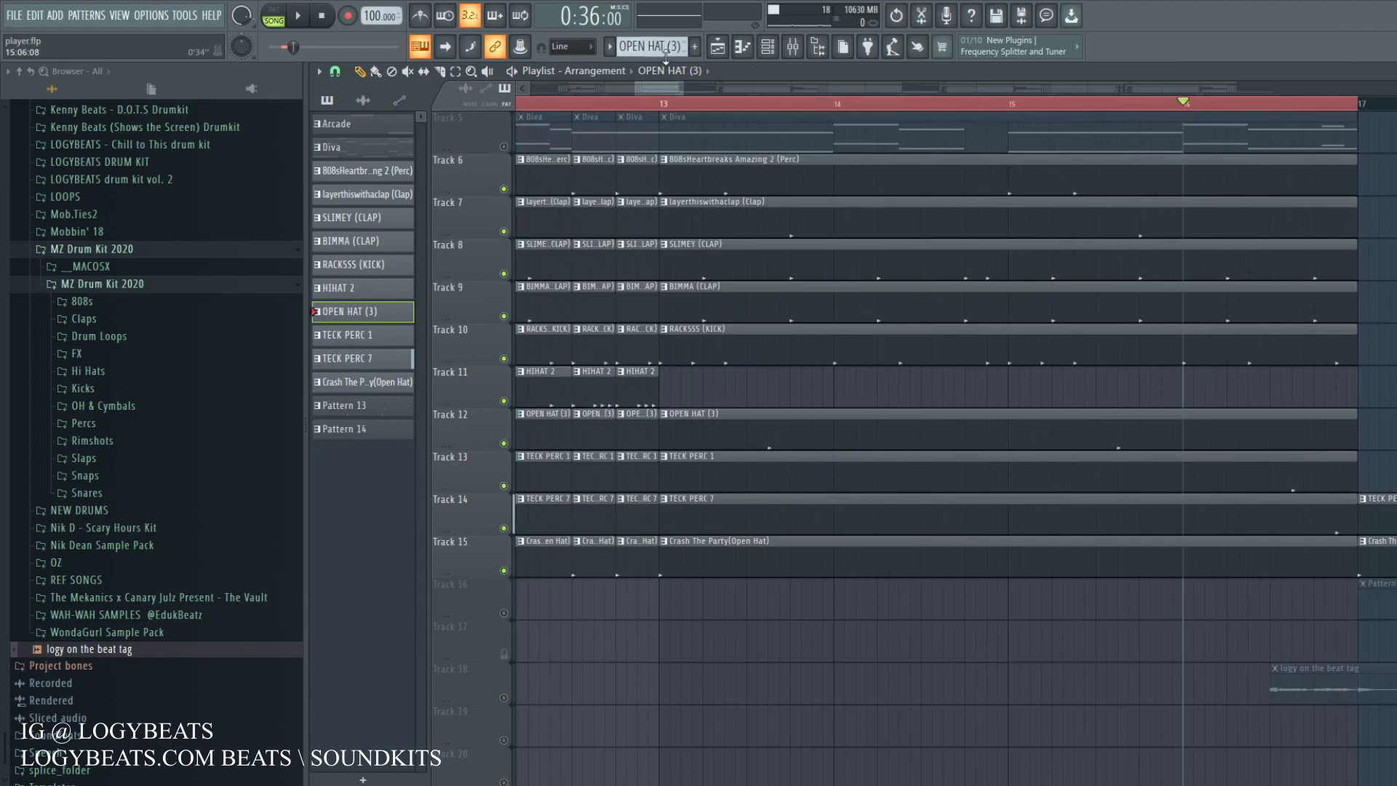
Step: Play the TECK PERC 1 and TECK PERC 7 hits from bar 16 and stop playback
drag(674, 89, 688, 90)
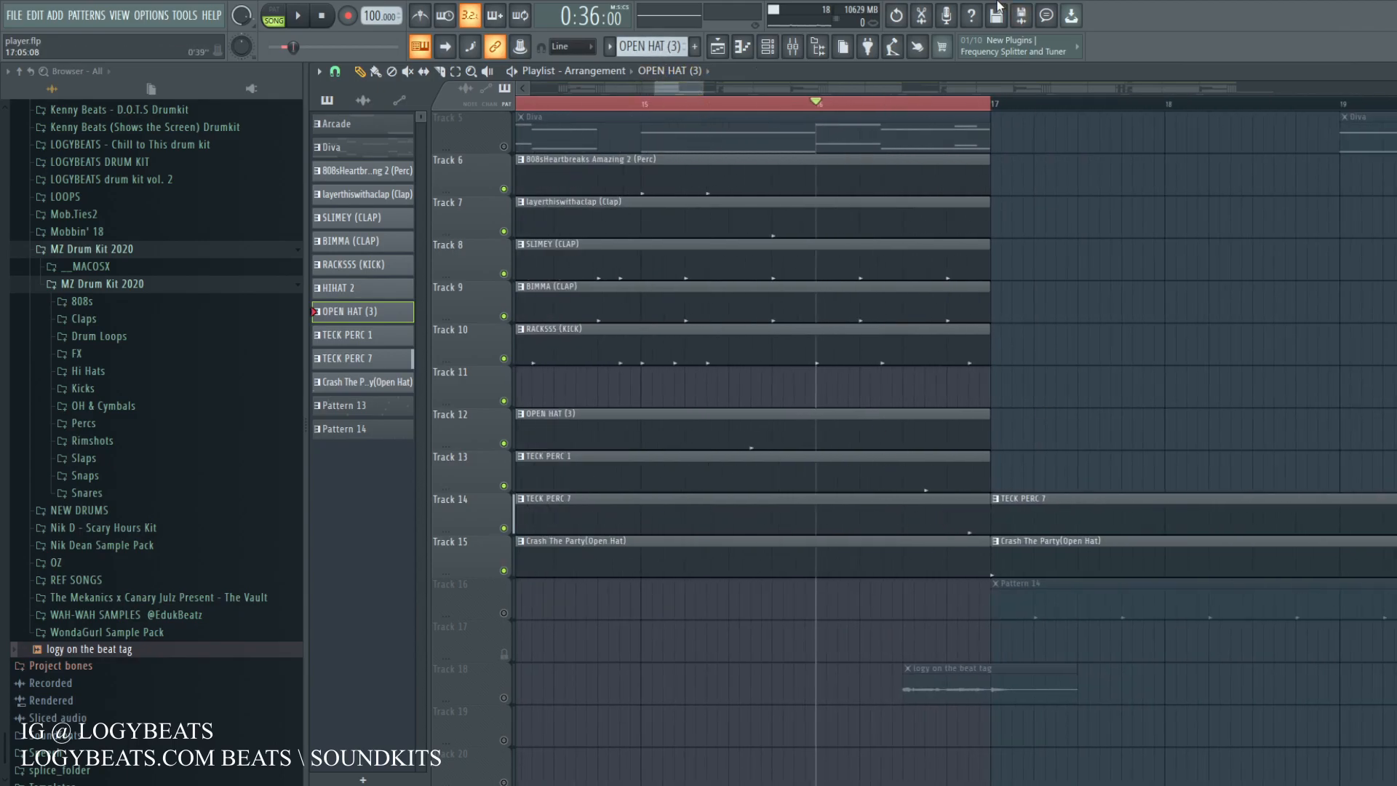
key(space)
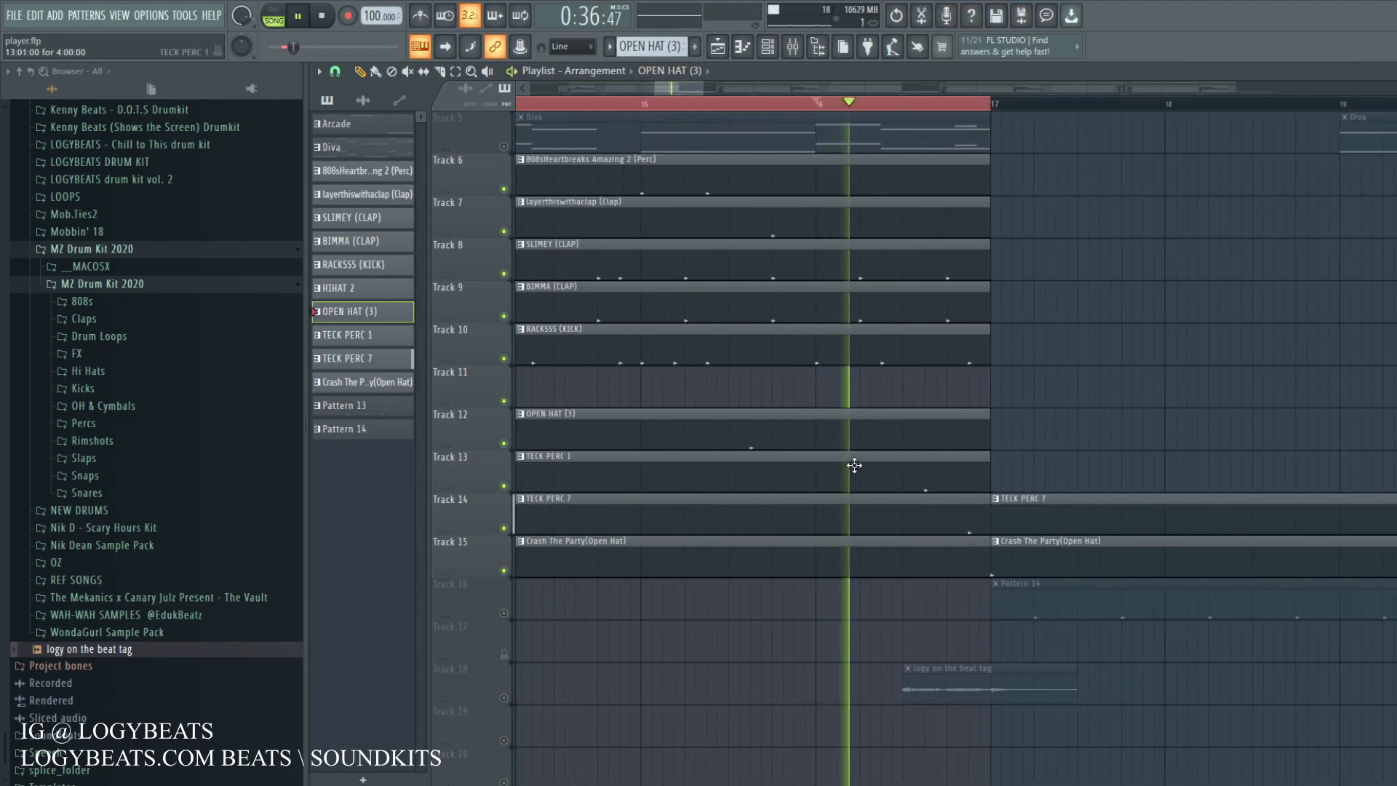
key(space)
Step: Unmute all the instrument and drum tracks and audition the section from bar 9 with every layer
right_click(504, 486)
click(505, 528)
key(space)
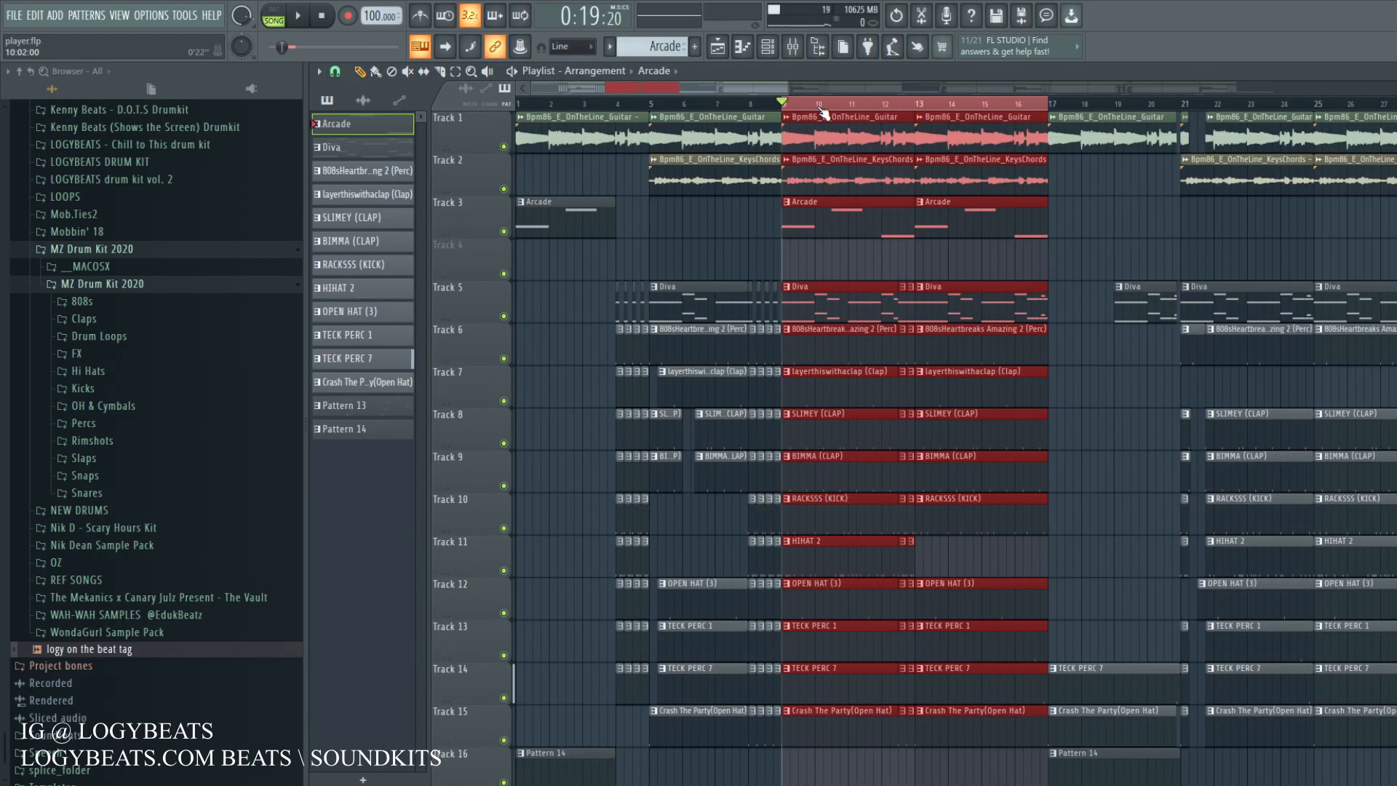
Step: Clear the time selection, place the playhead at bar 4, and look over the whole arrangement
scroll(822, 109, down, 2)
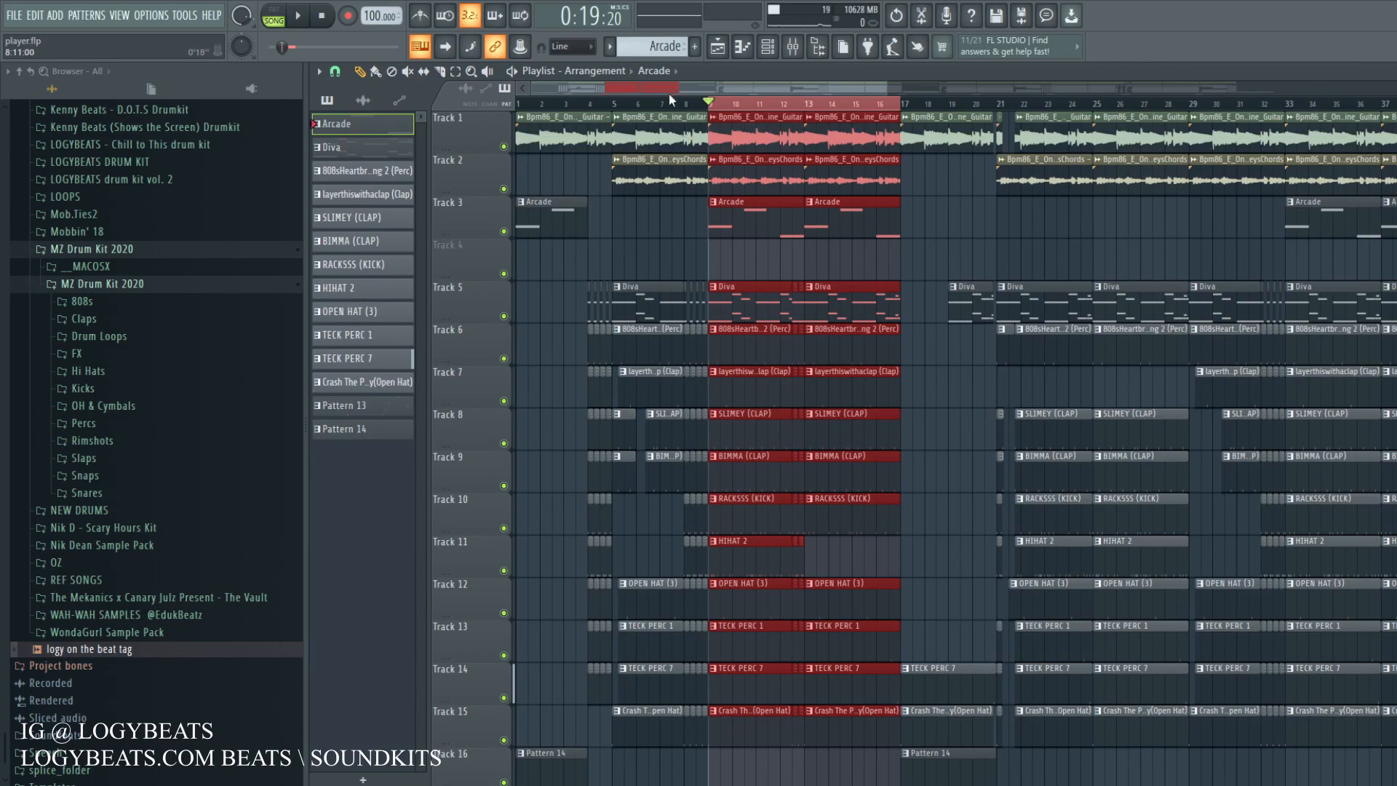
scroll(662, 89, up, 4)
click(635, 104)
scroll(635, 108, down, 6)
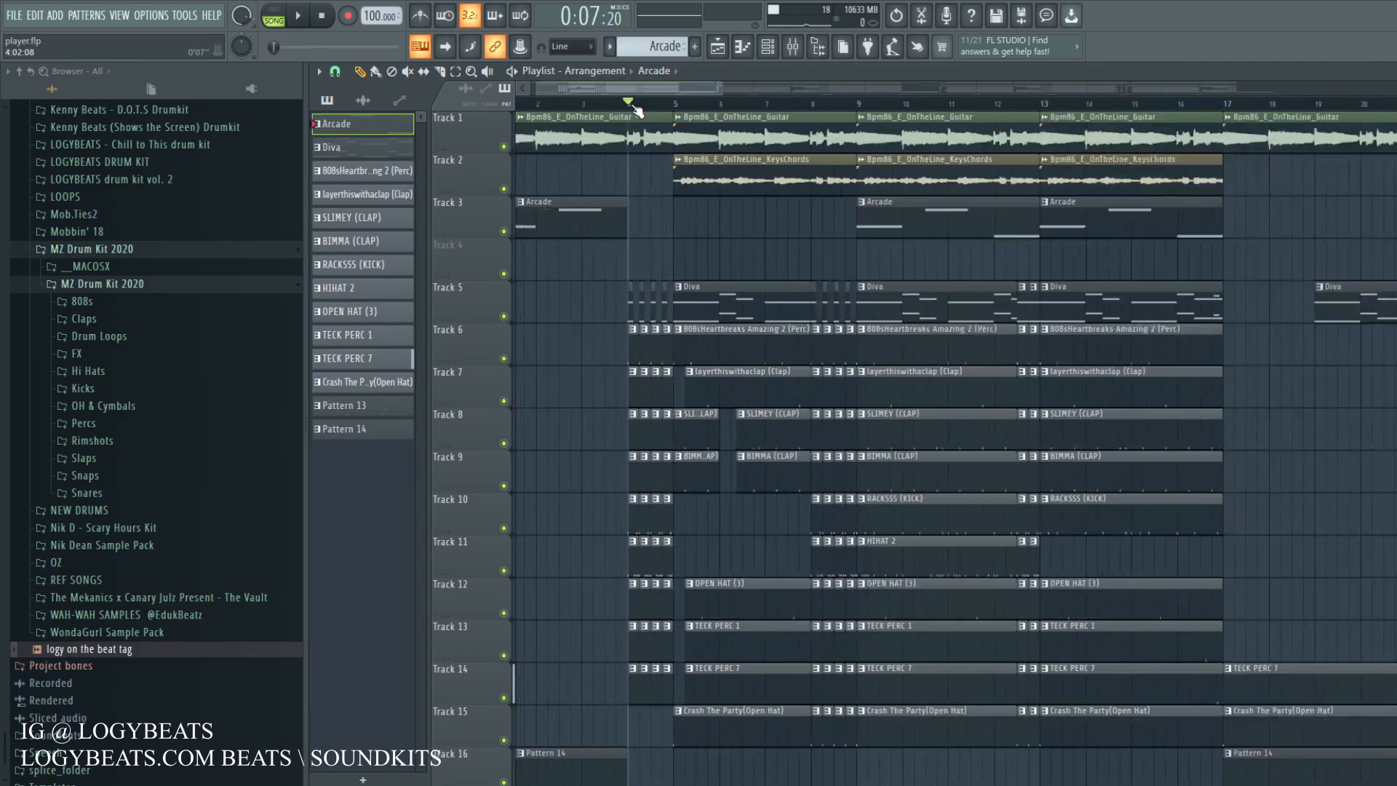
scroll(580, 110, down, 2)
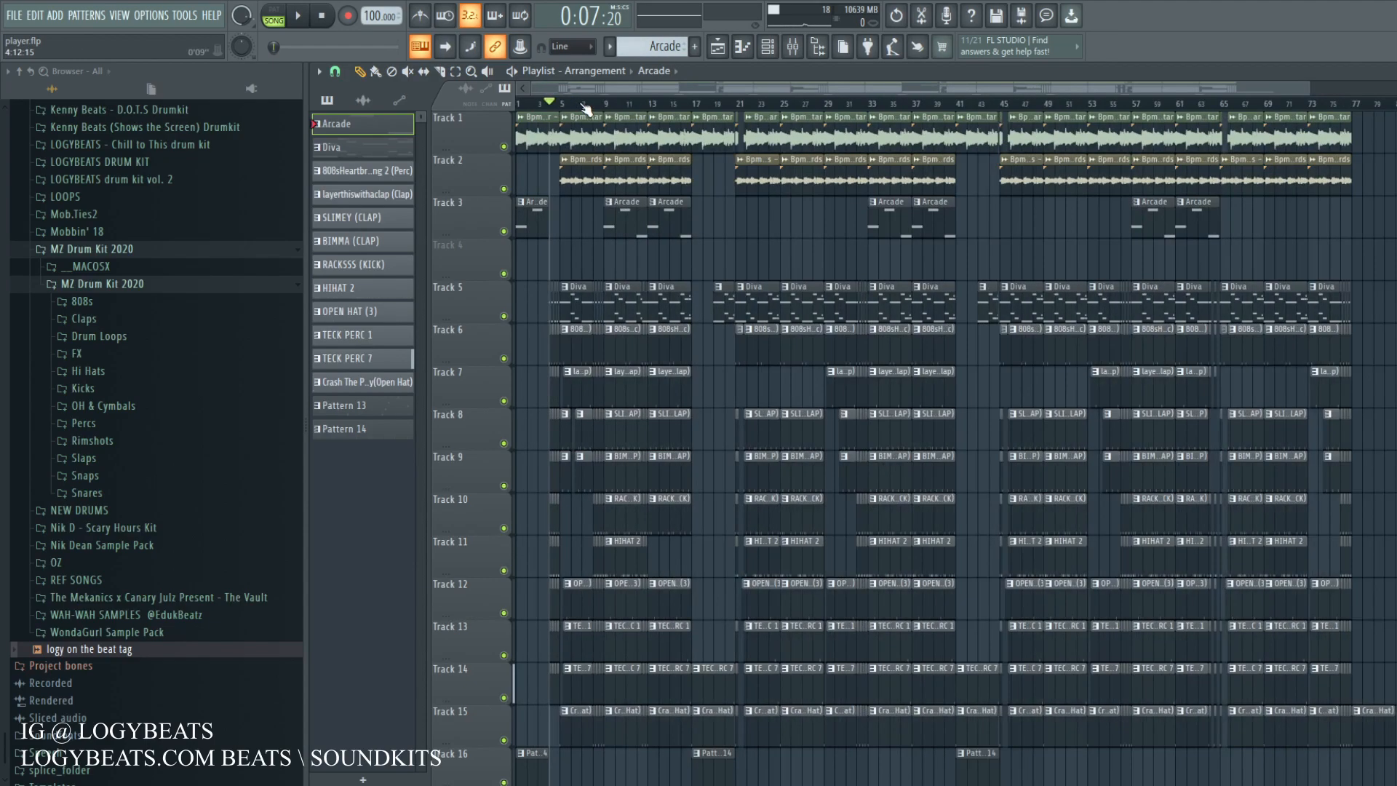
scroll(562, 109, up, 5)
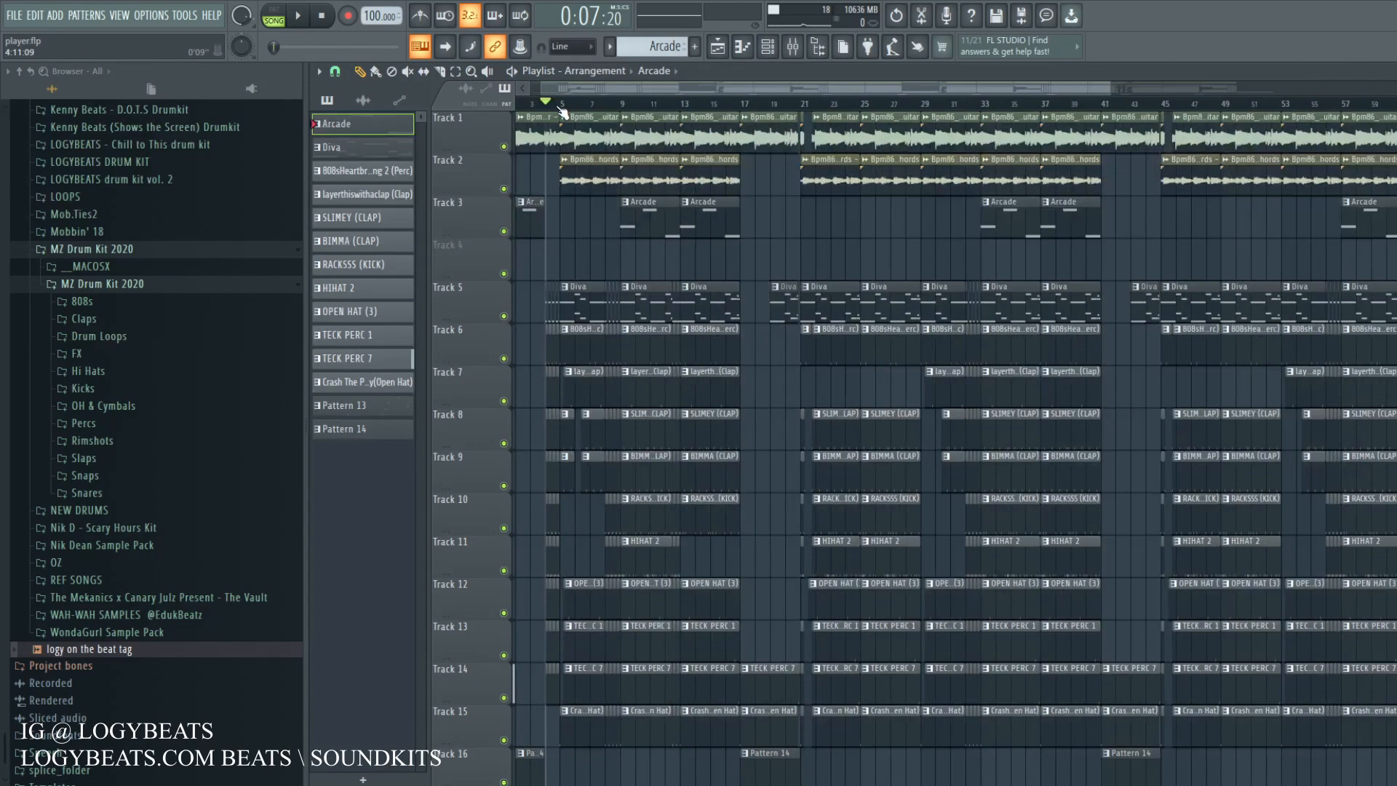
scroll(563, 109, up, 3)
drag(583, 86, 573, 87)
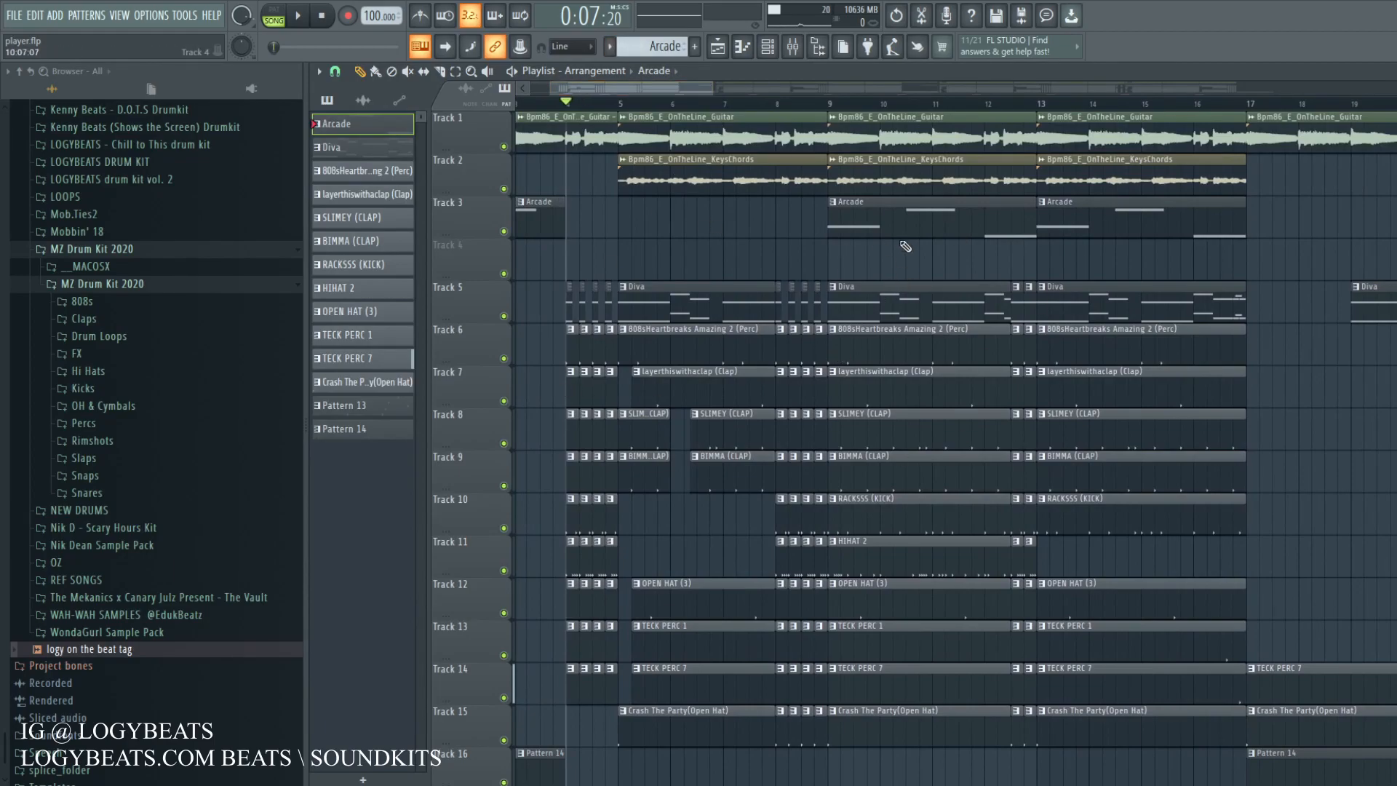
Step: Pick the Bpm86_E_OnTheLine_KeysChords clip as source, set the time selection to bars 5 to 8, and deselect the clips
click(921, 163)
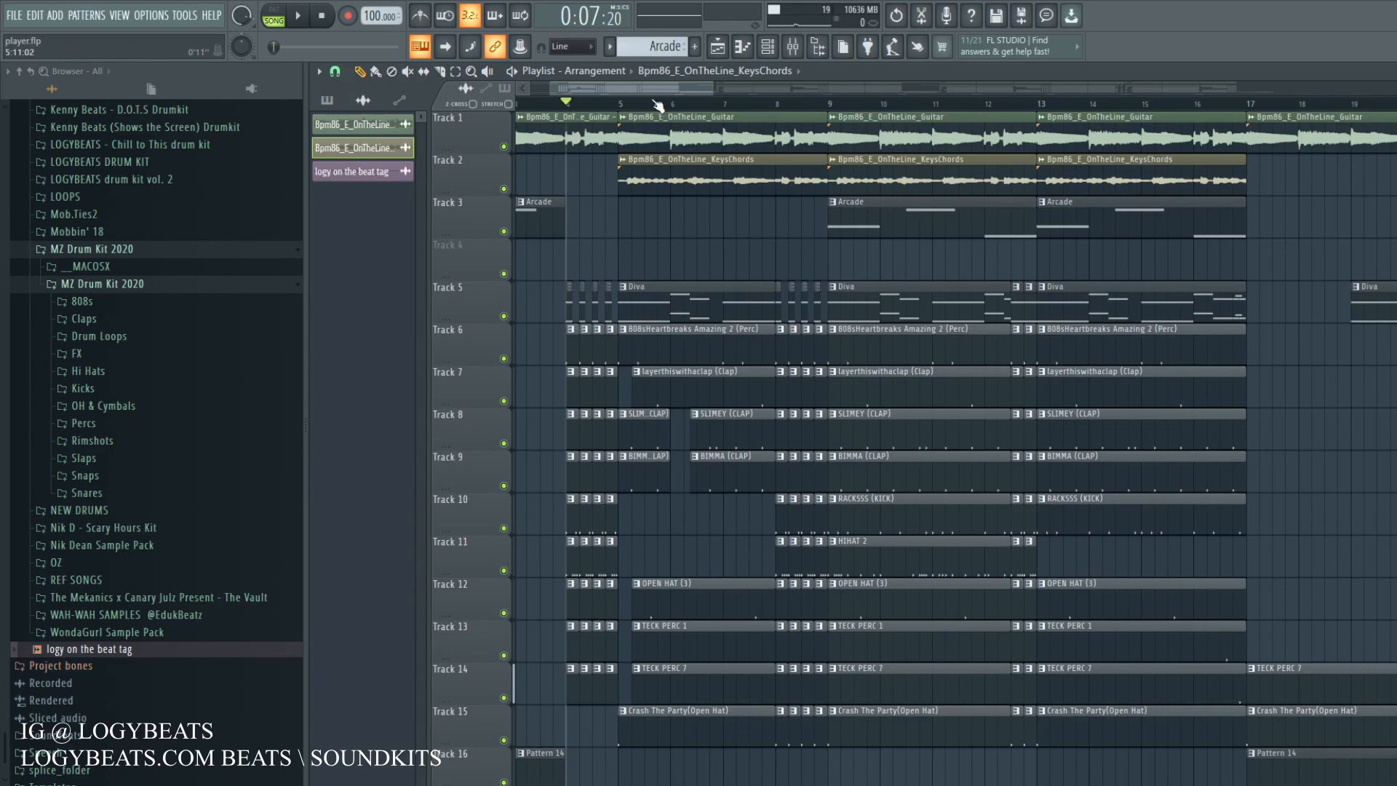
scroll(634, 97, down, 1)
click(623, 75)
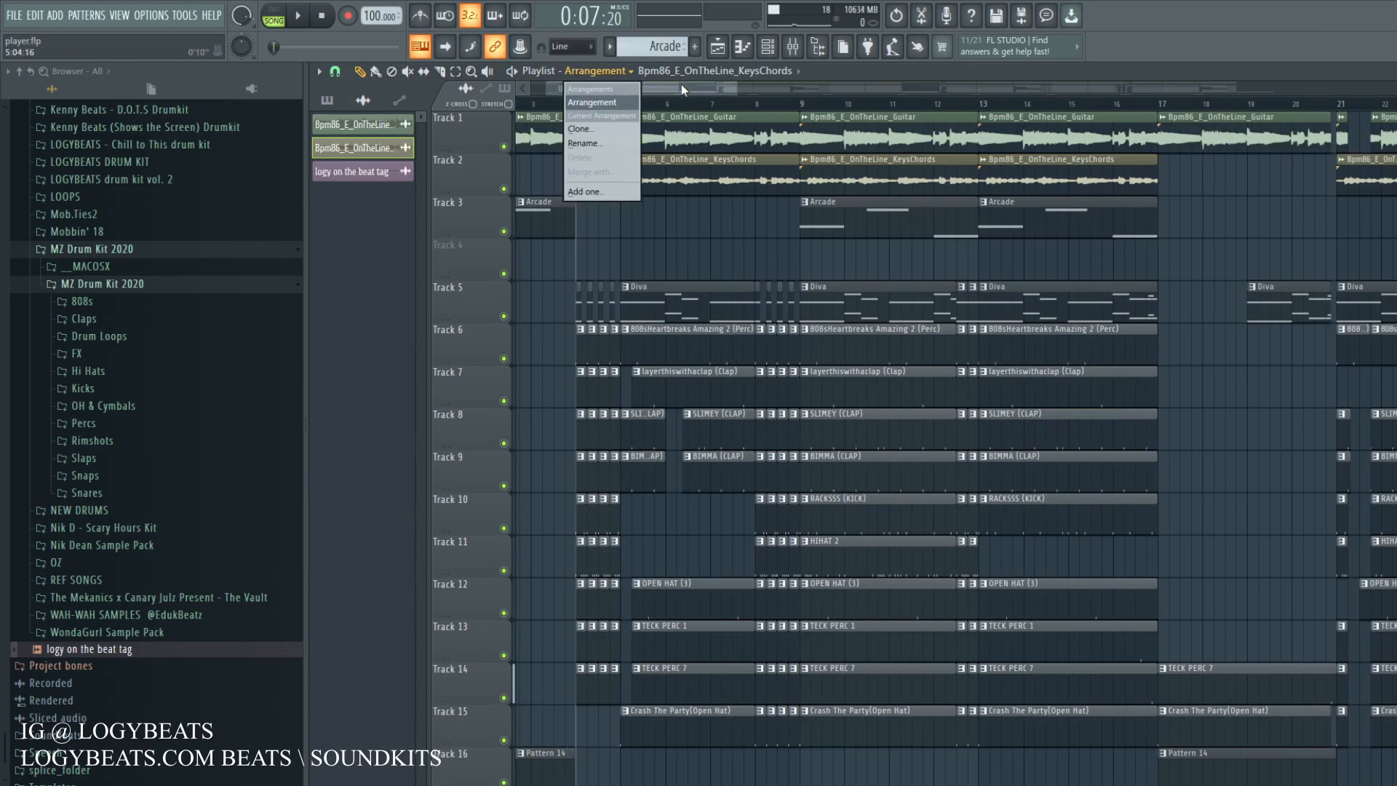
drag(681, 86, 692, 87)
scroll(554, 115, up, 2)
drag(594, 113, 879, 121)
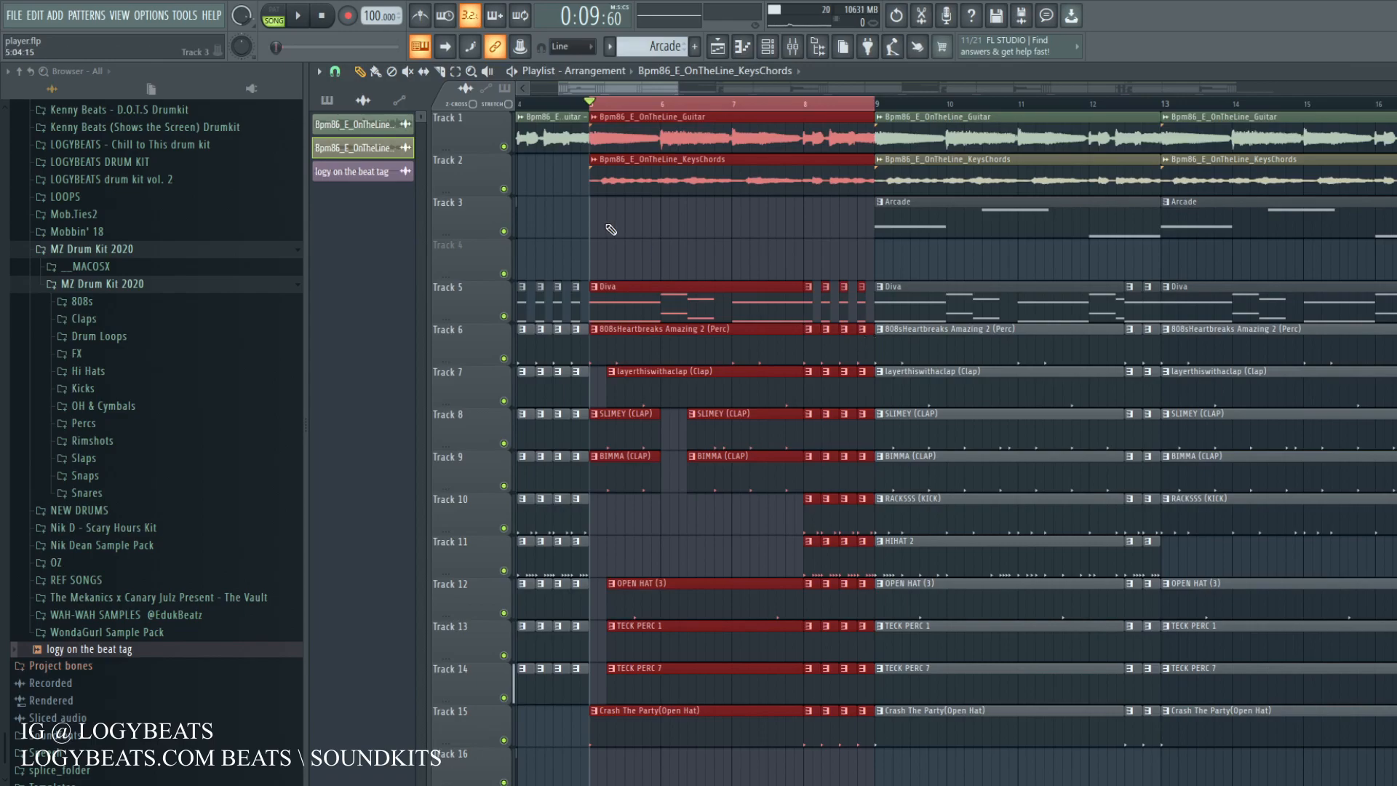
click(619, 585)
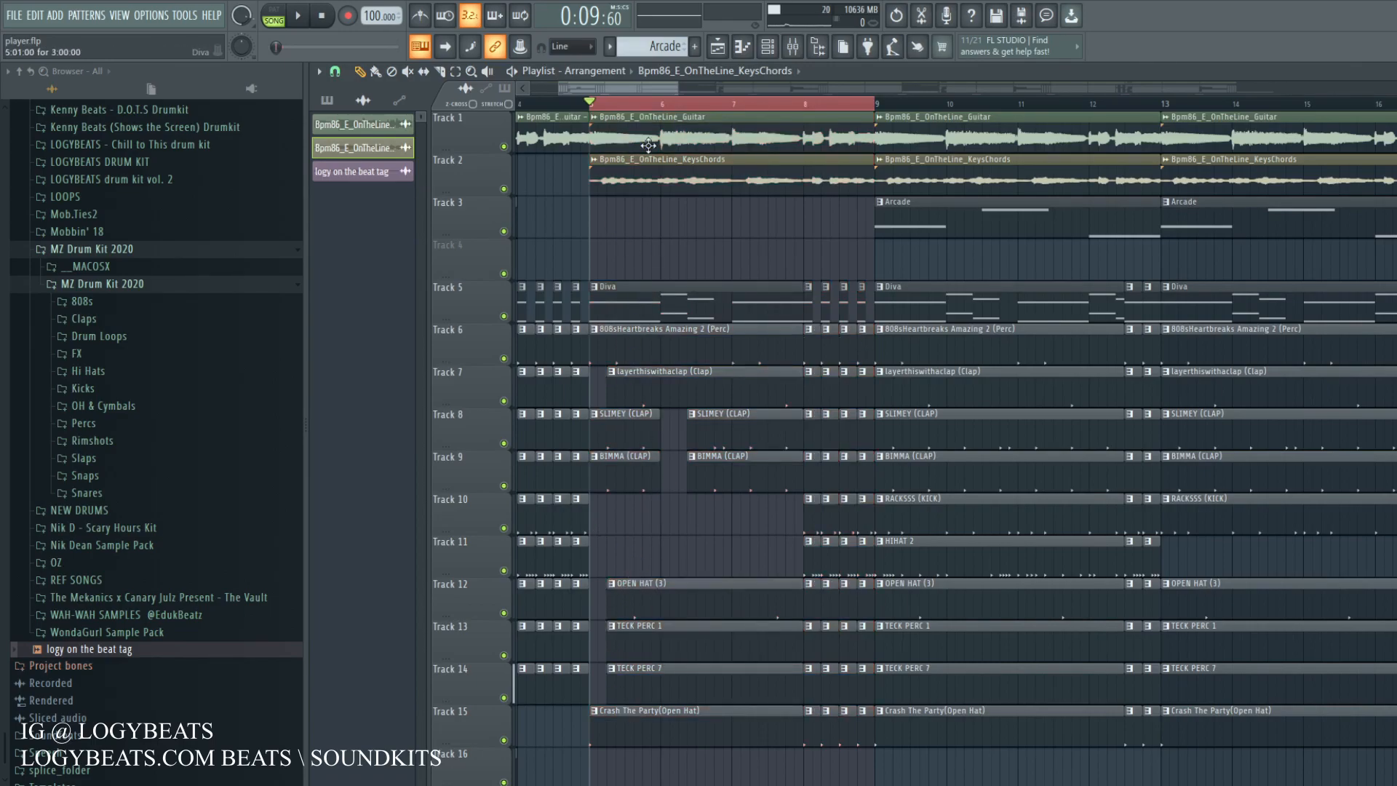
Step: Trim the start of the second SLIMEY (CLAP) and BIMMA (CLAP) clips on Tracks 8 and 9 to the middle of bar 6
scroll(646, 109, up, 2)
drag(618, 82, 613, 81)
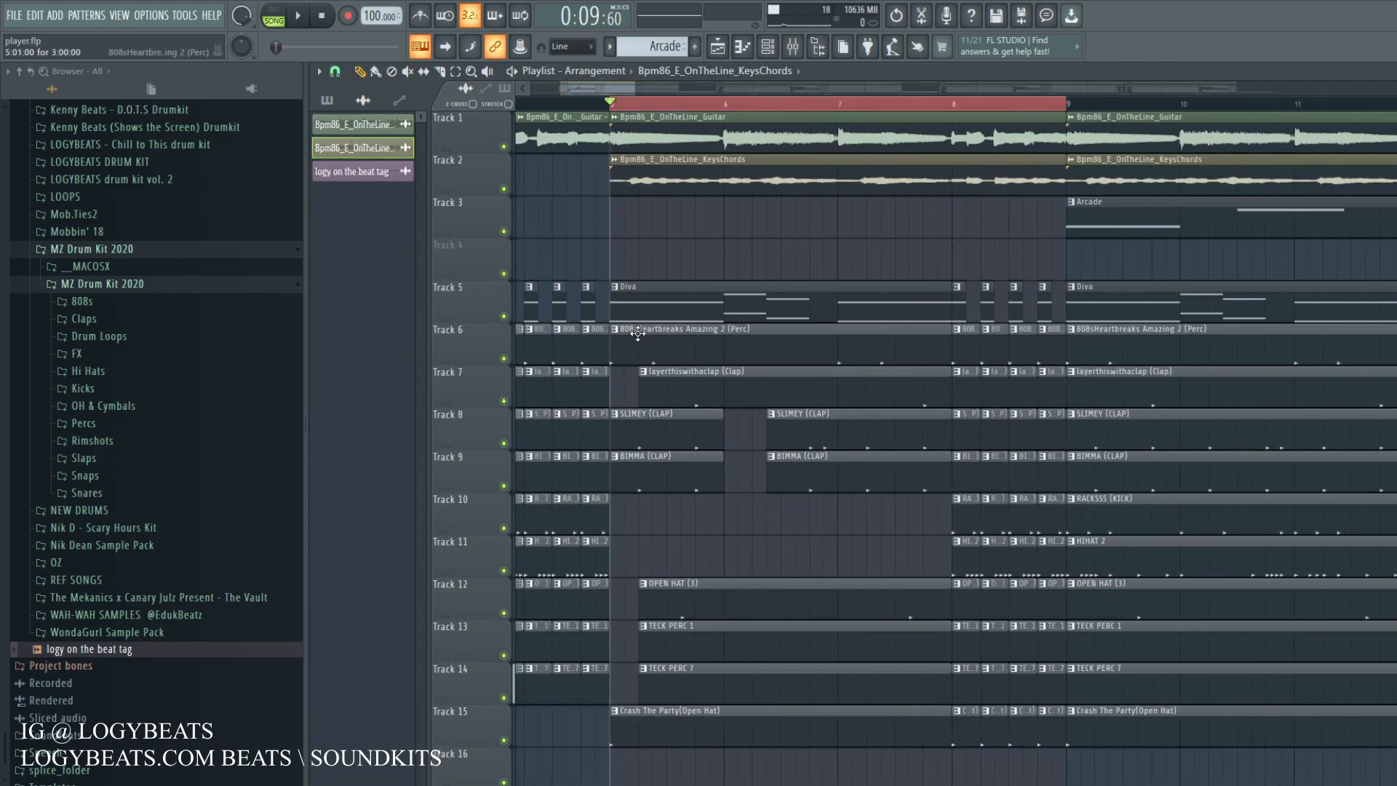
drag(775, 428, 779, 478)
click(769, 509)
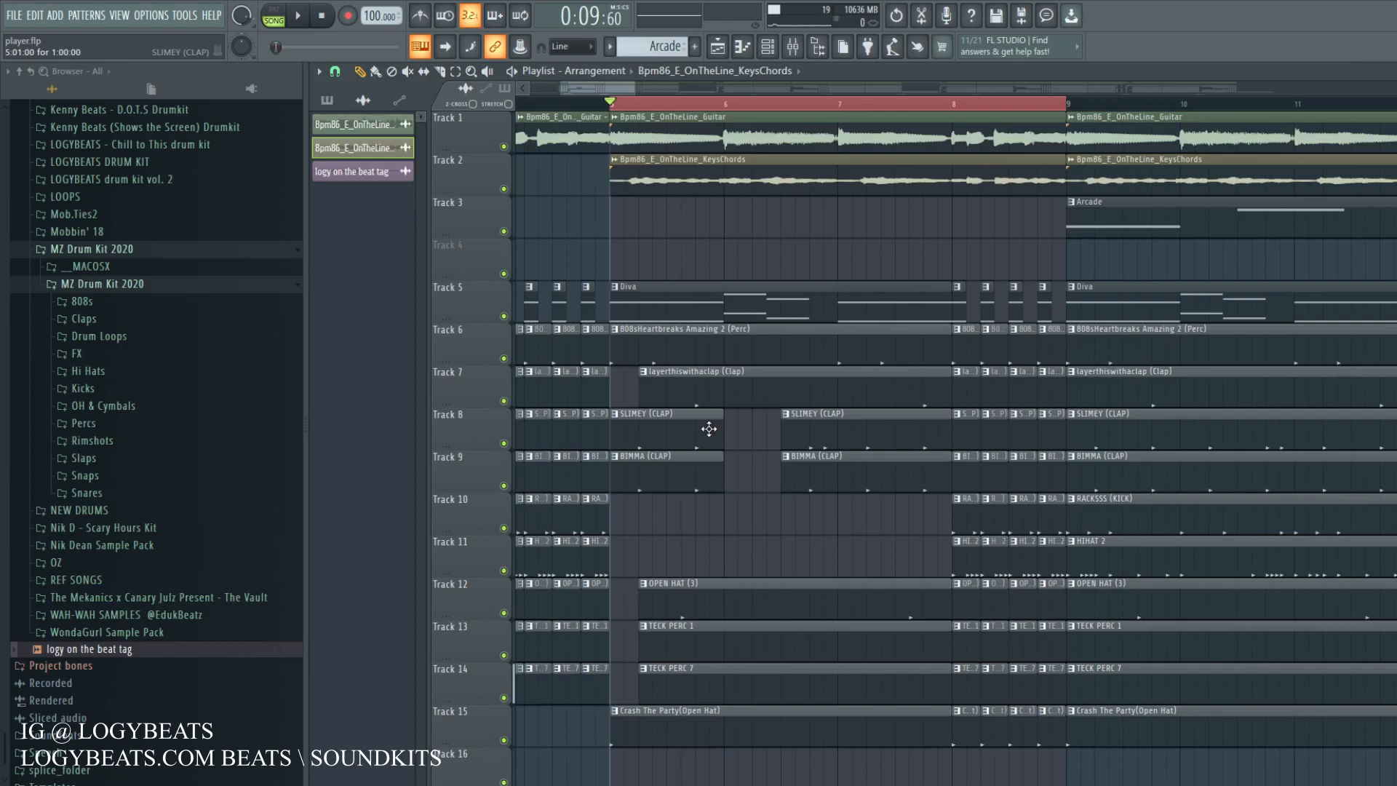
Step: Review the drum layers in bars 5 to 8, play the section, and stop playback
scroll(779, 338, down, 1)
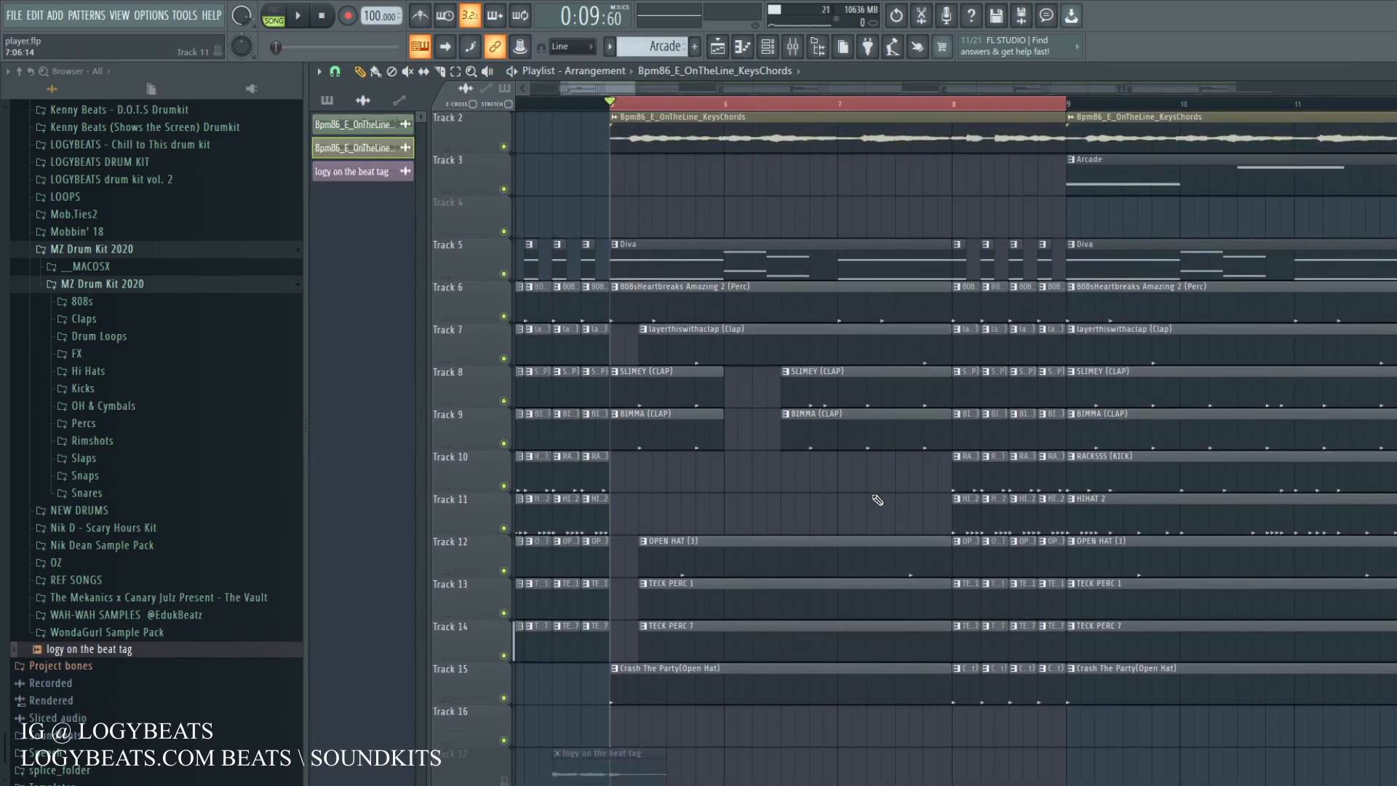
scroll(649, 106, down, 1)
scroll(647, 107, up, 1)
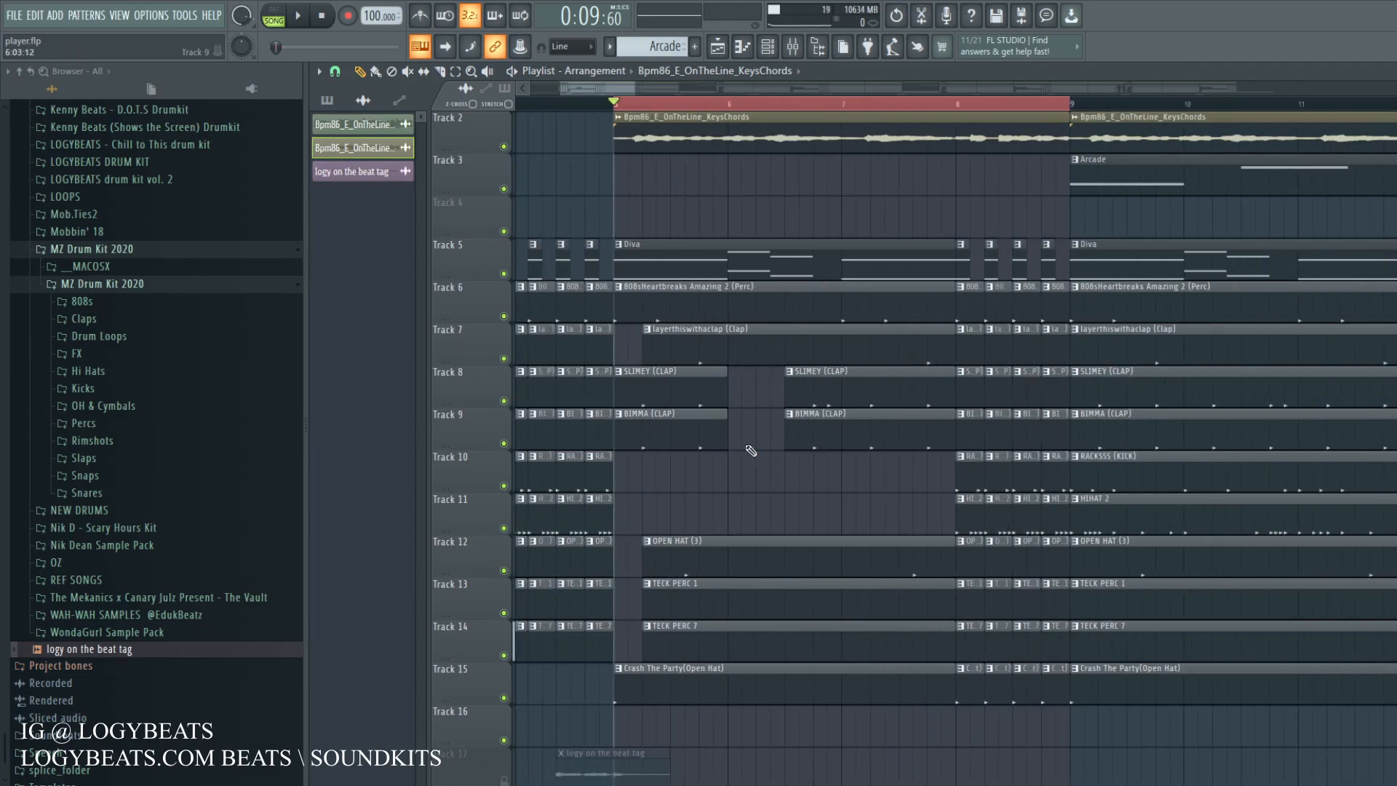
scroll(748, 451, up, 1)
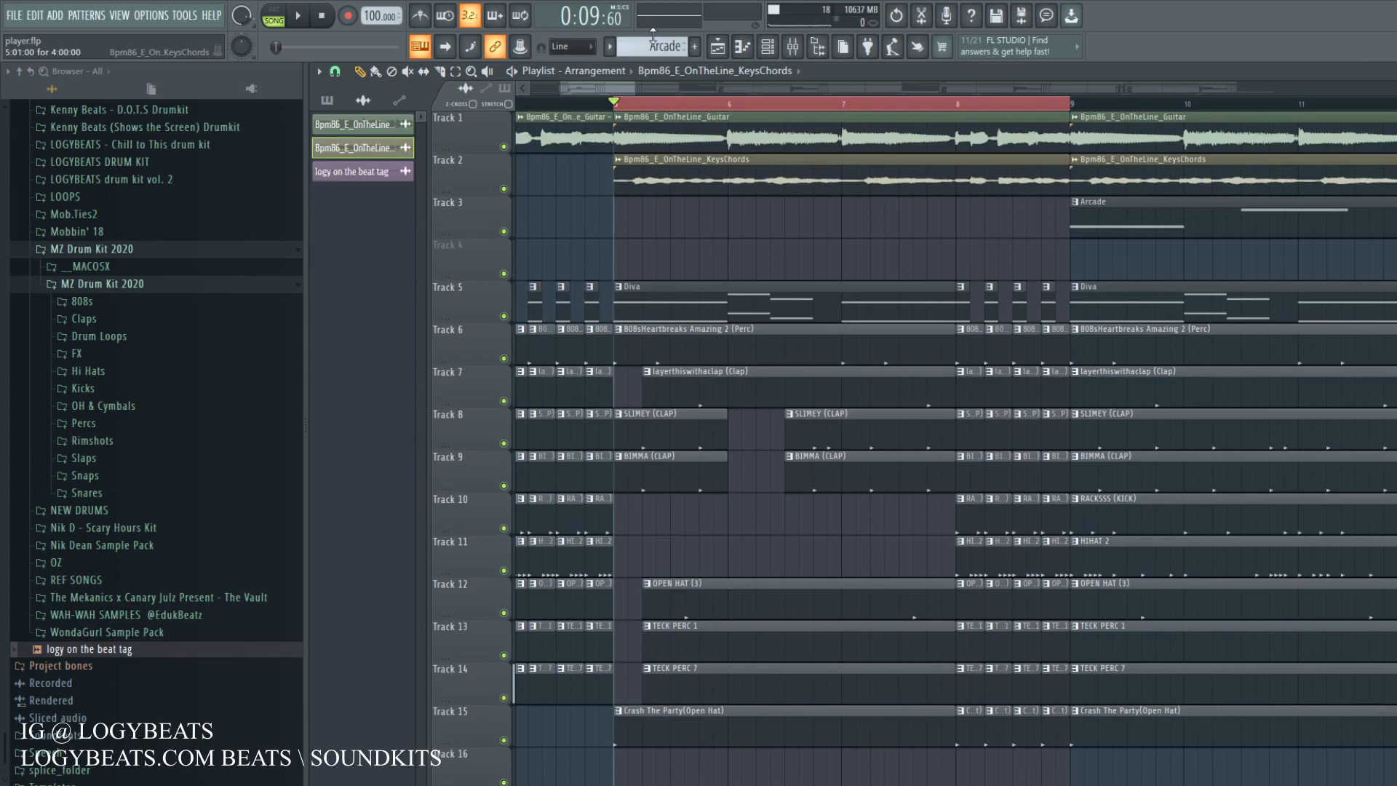
key(space)
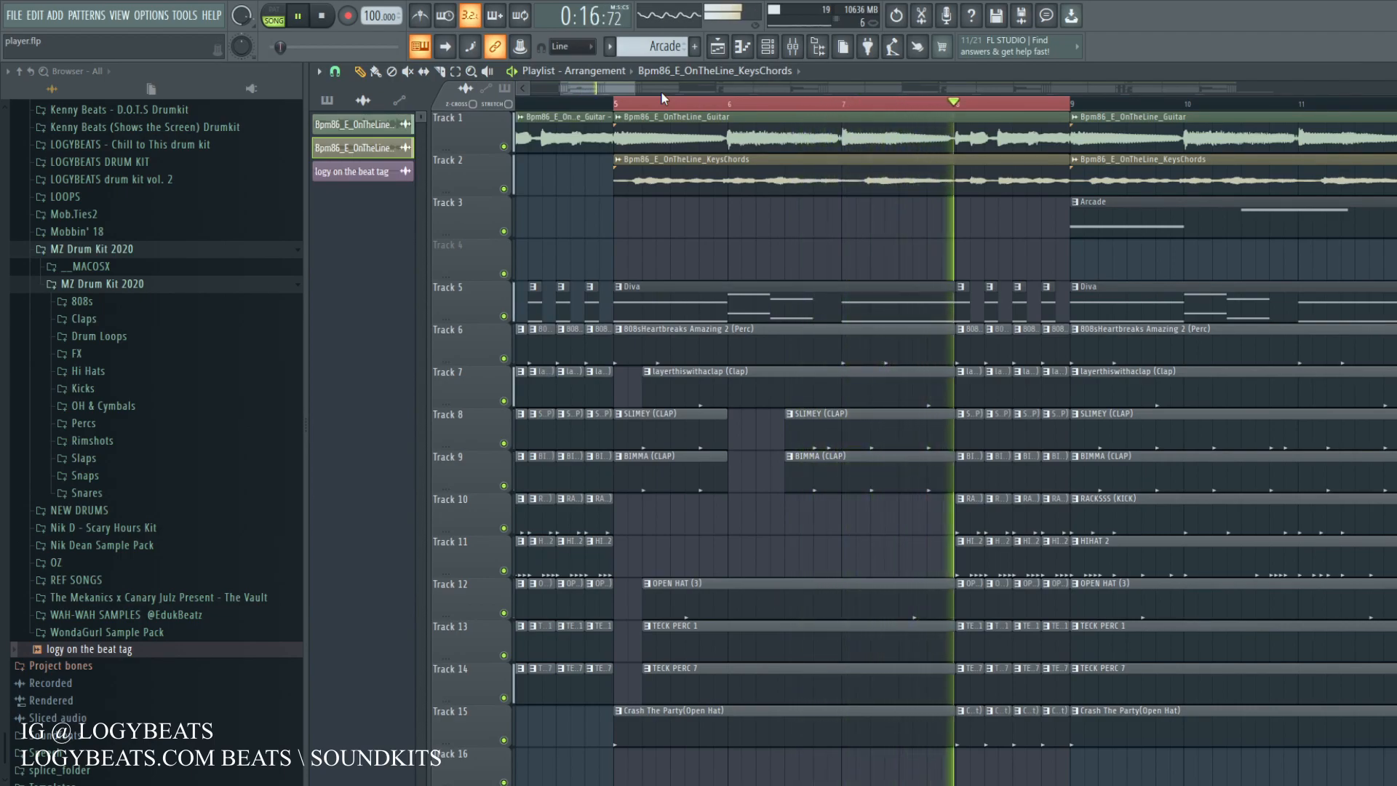
scroll(663, 98, down, 1)
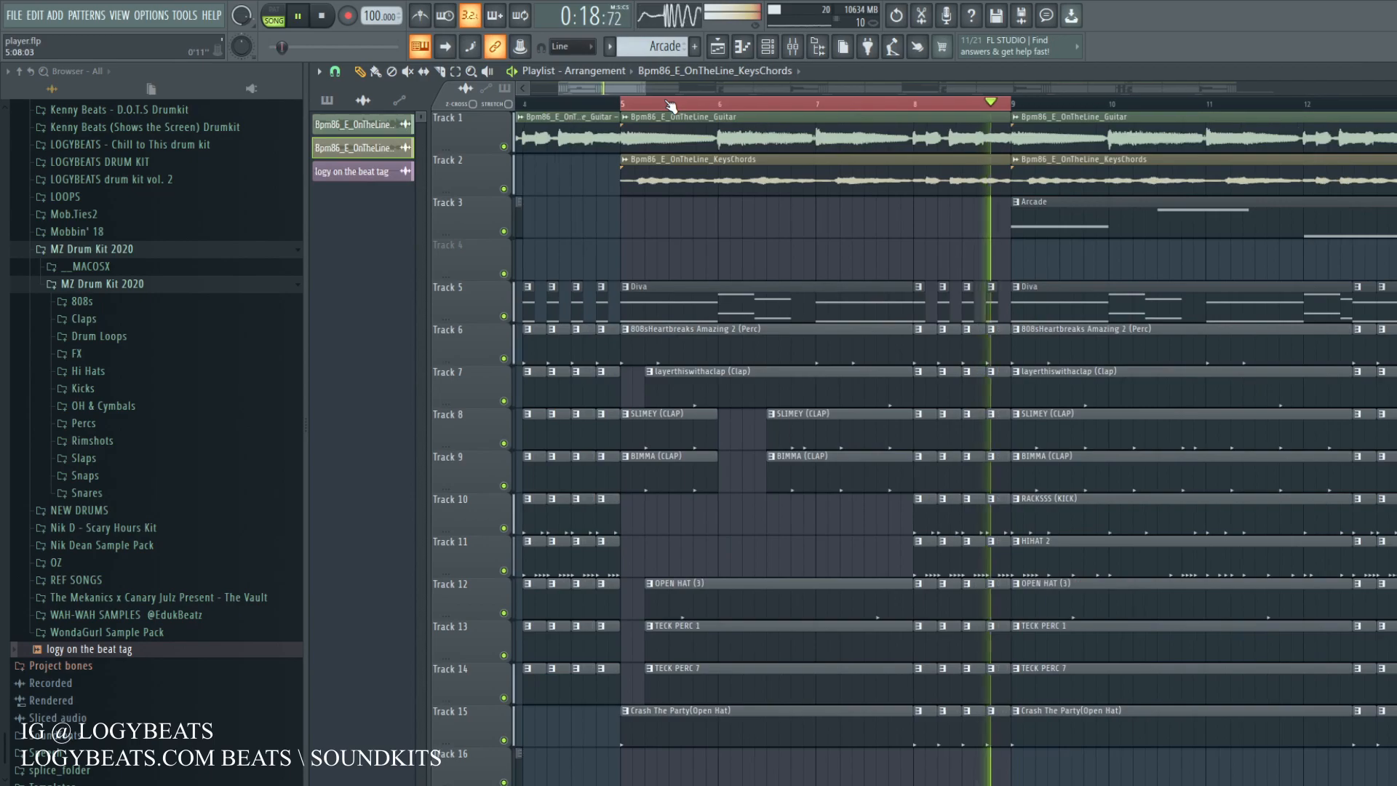
scroll(668, 103, down, 5)
key(space)
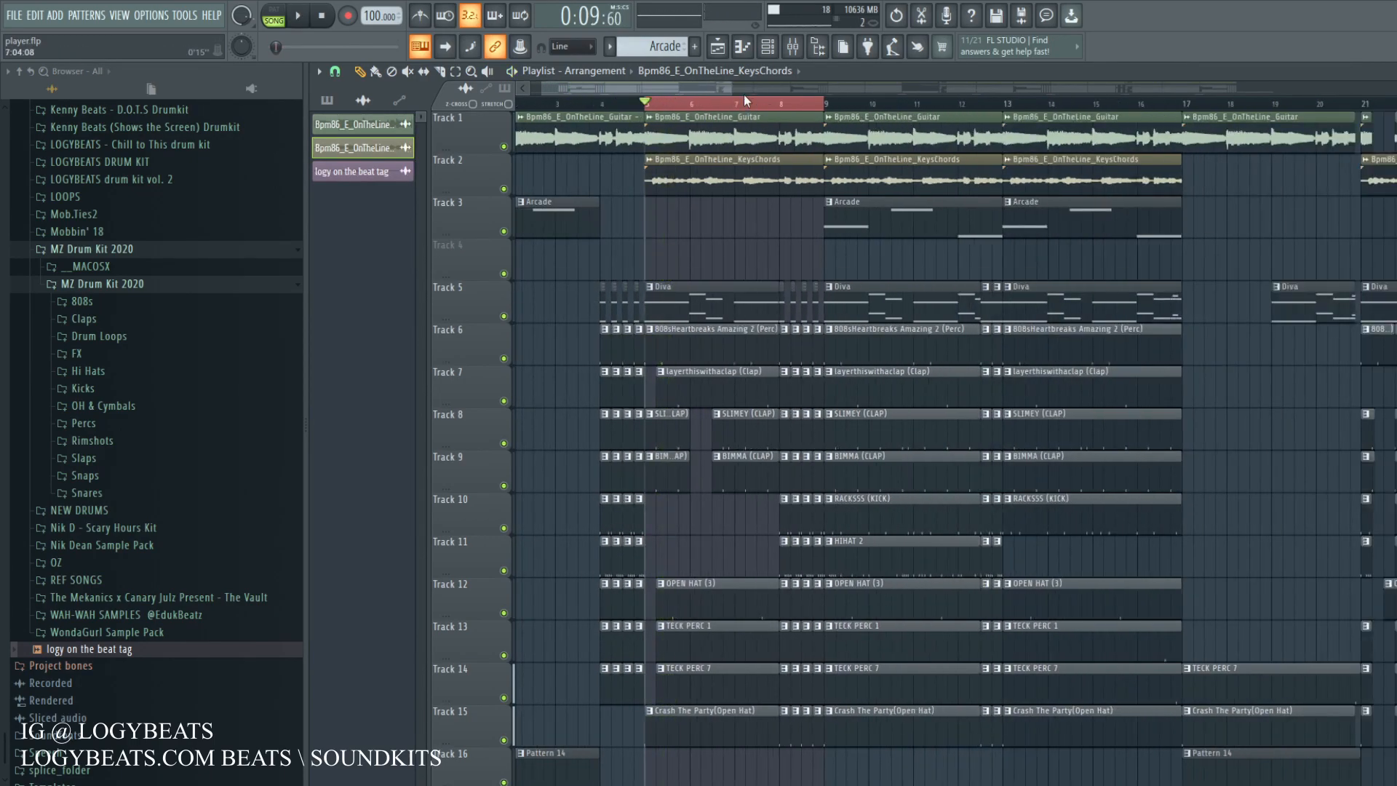
Step: Set the time selection to bars 17 to 28, start playback from bar 17, and deselect the clips
drag(744, 100, 699, 108)
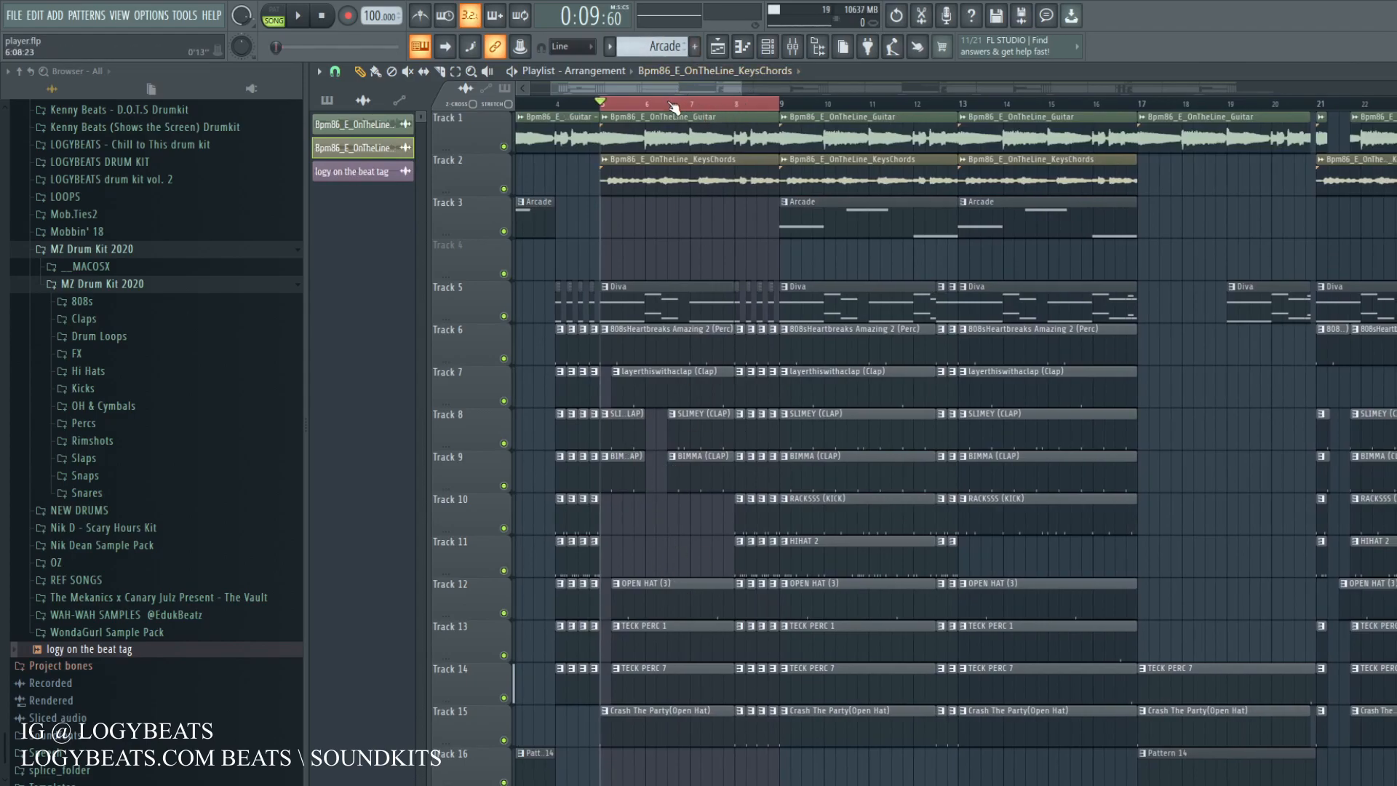
mouse_move(645, 89)
mouse_down()
mouse_move(1386, 145)
mouse_move(1223, 170)
mouse_up()
click(693, 103)
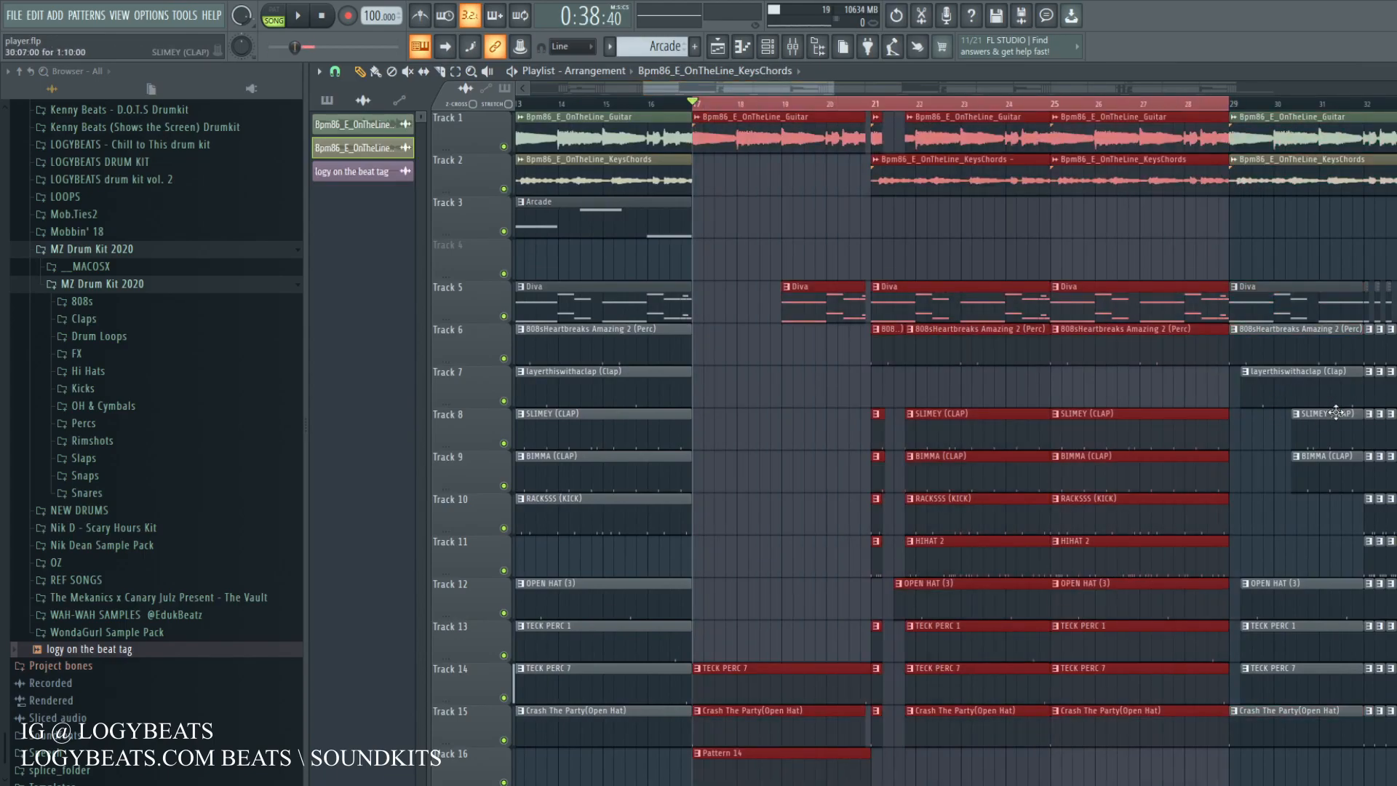
key(space)
click(777, 225)
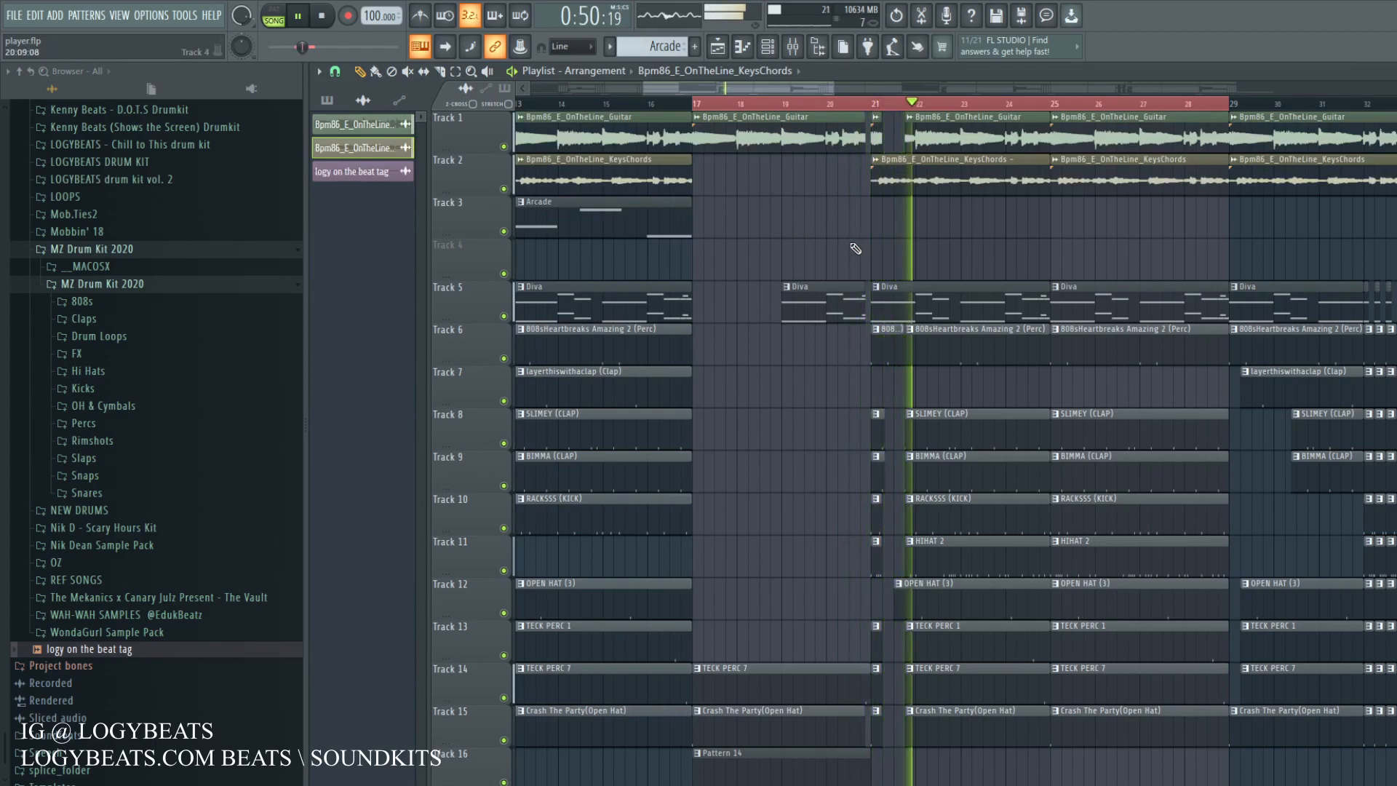
Step: Stop playback, place the playhead at bar 20, and examine the break leading into bar 21
key(space)
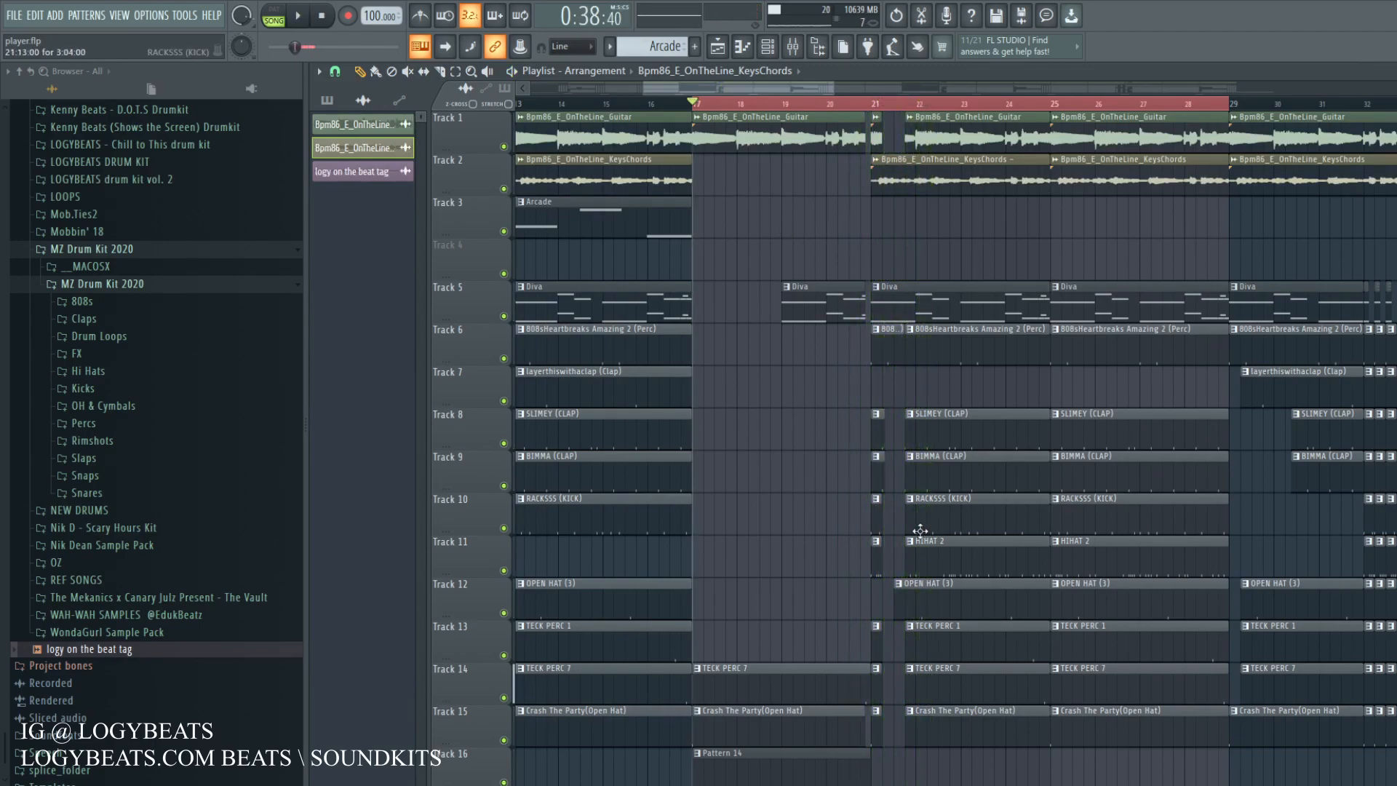
scroll(885, 107, up, 3)
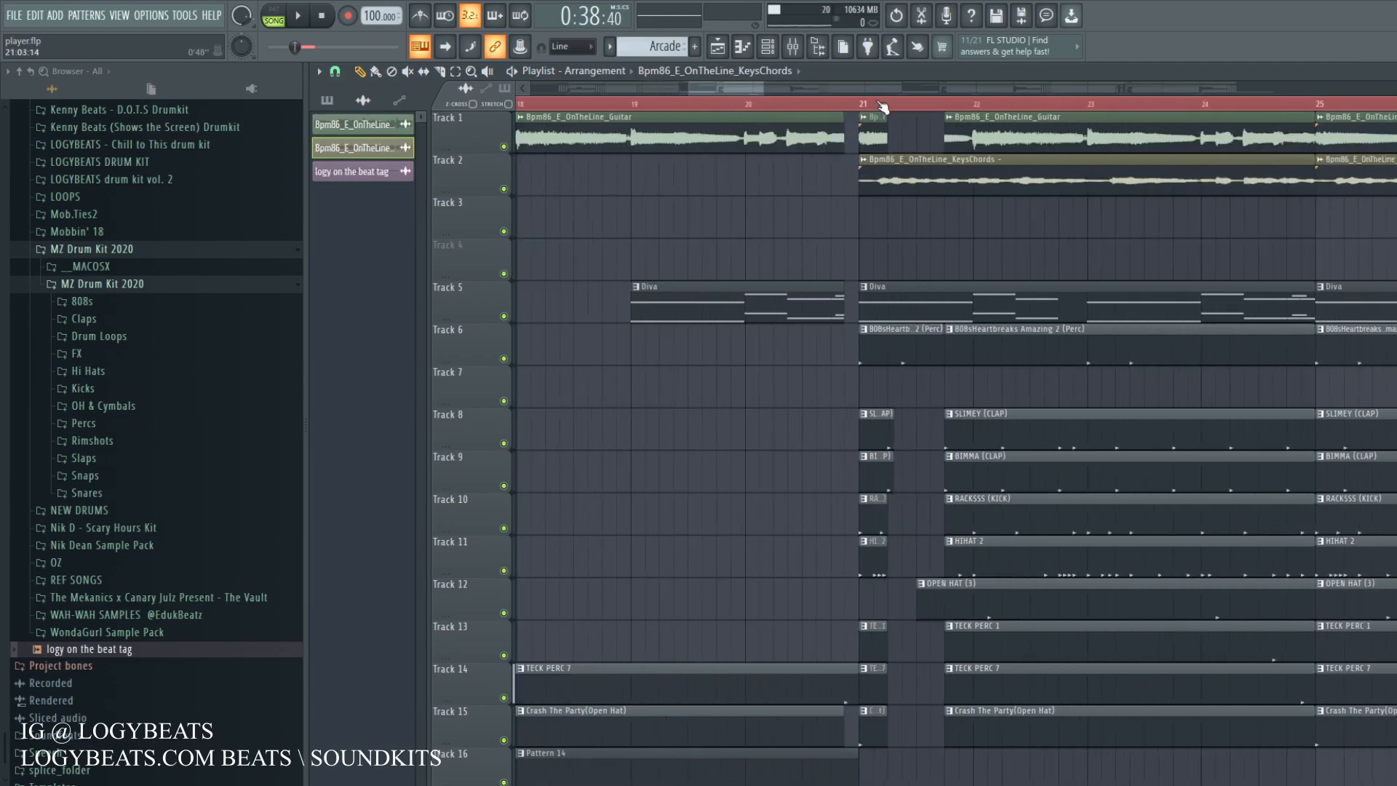
click(745, 103)
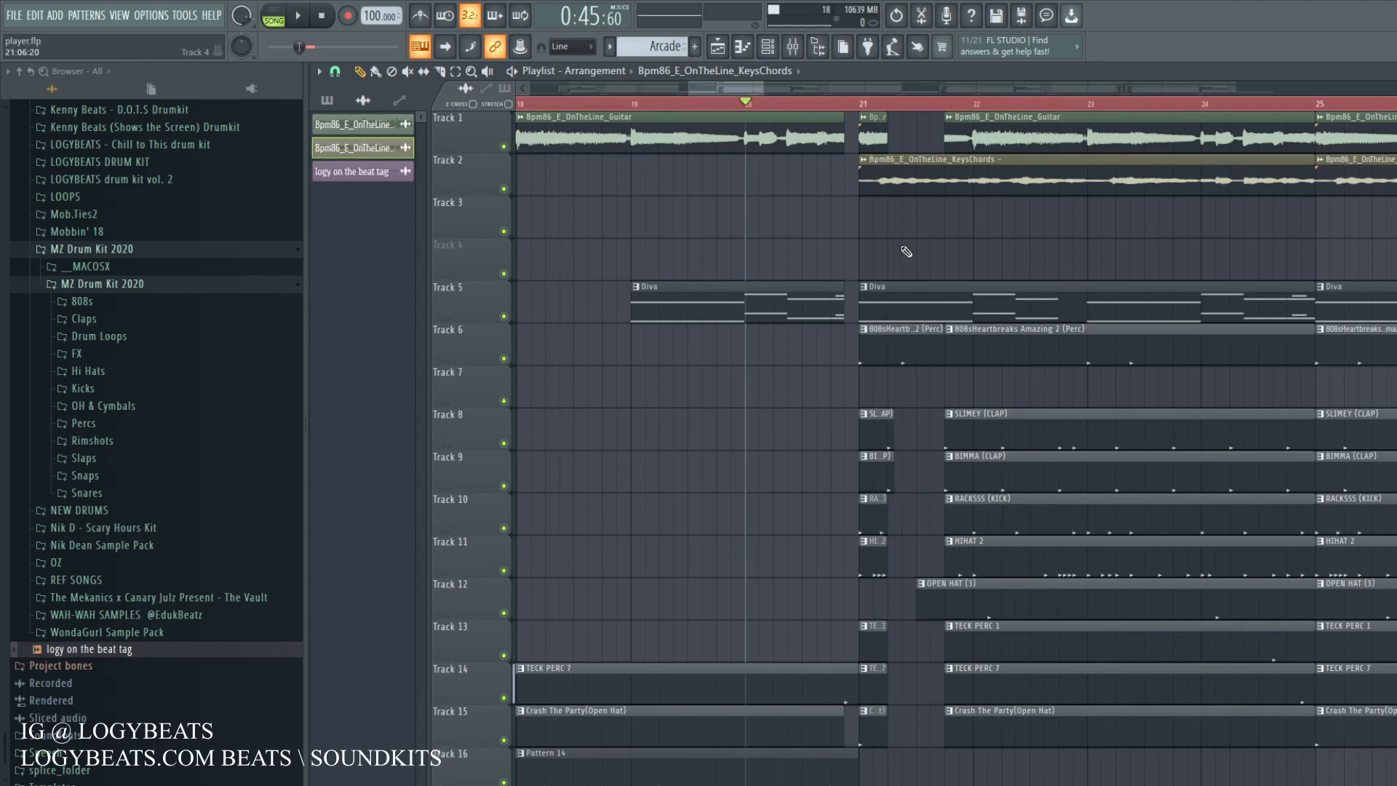
scroll(870, 117, down, 5)
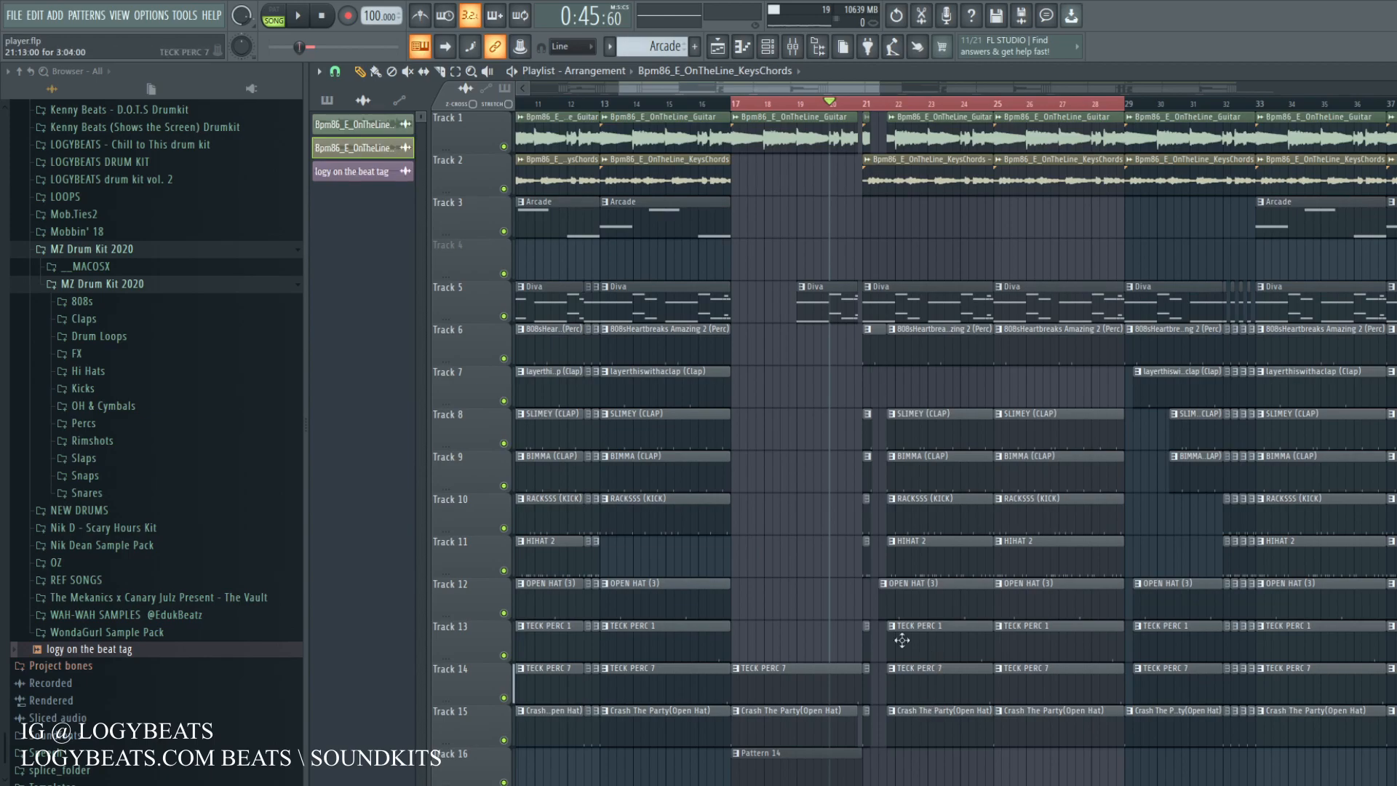
scroll(859, 103, up, 5)
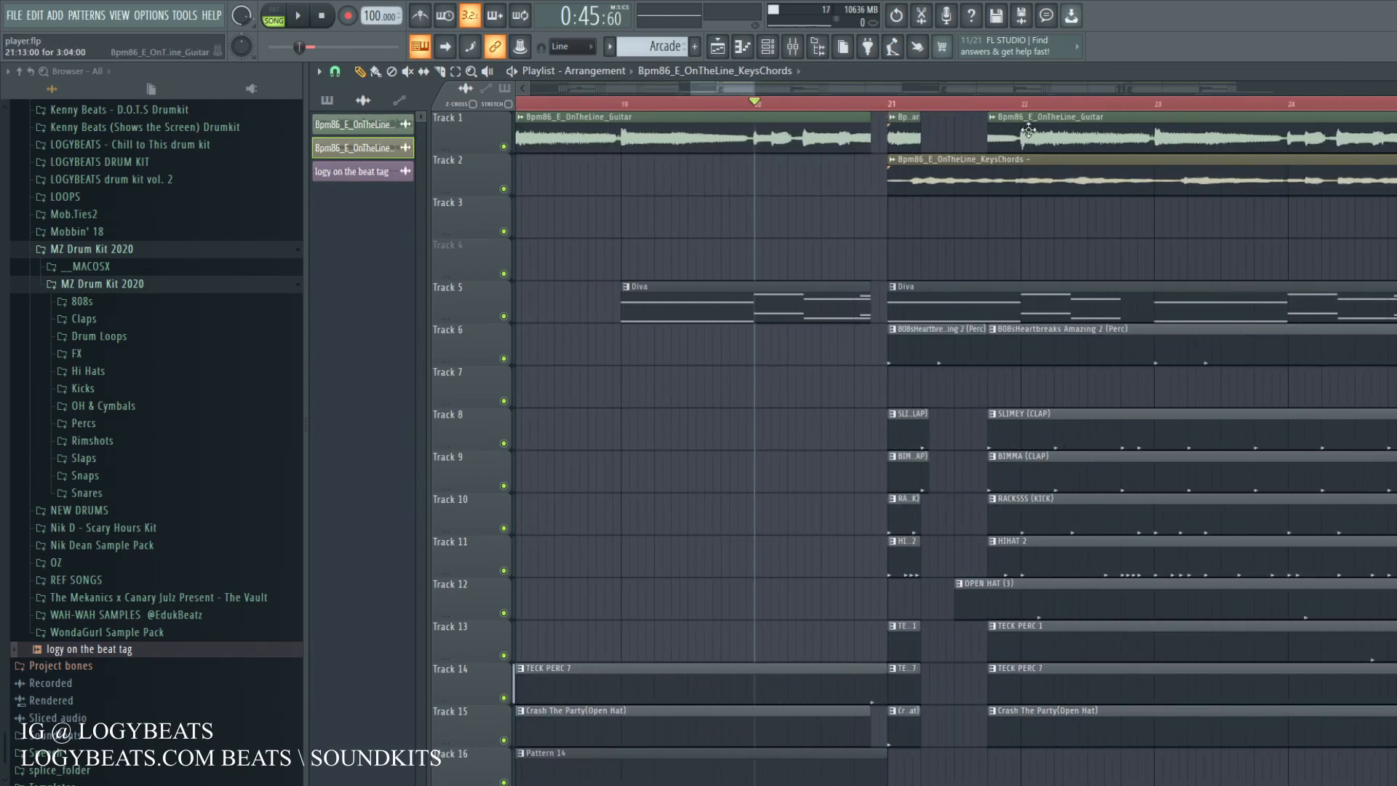
scroll(1132, 509, down, 4)
scroll(937, 107, up, 2)
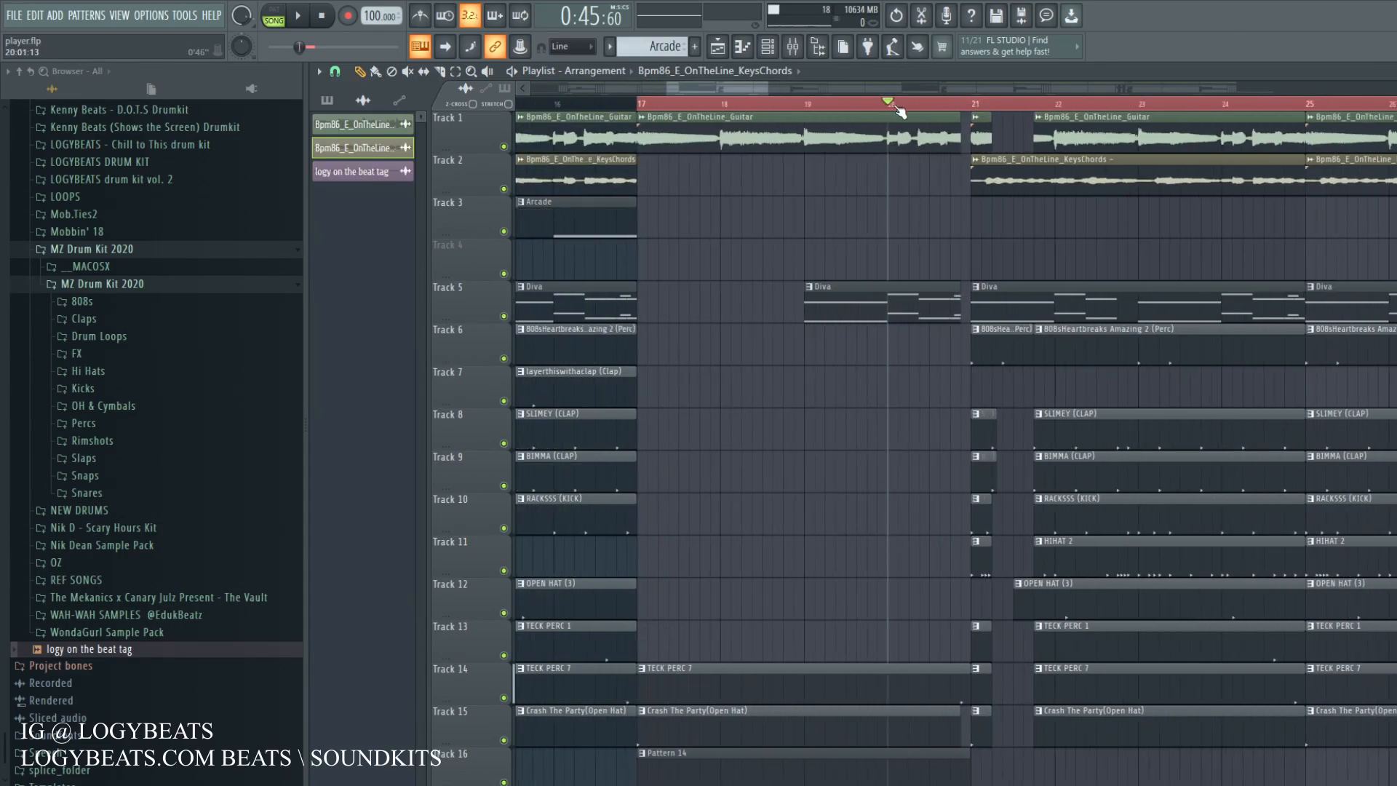
Step: Move the playhead to bar 21, play the section from there, and stop playback
click(975, 103)
scroll(973, 103, up, 3)
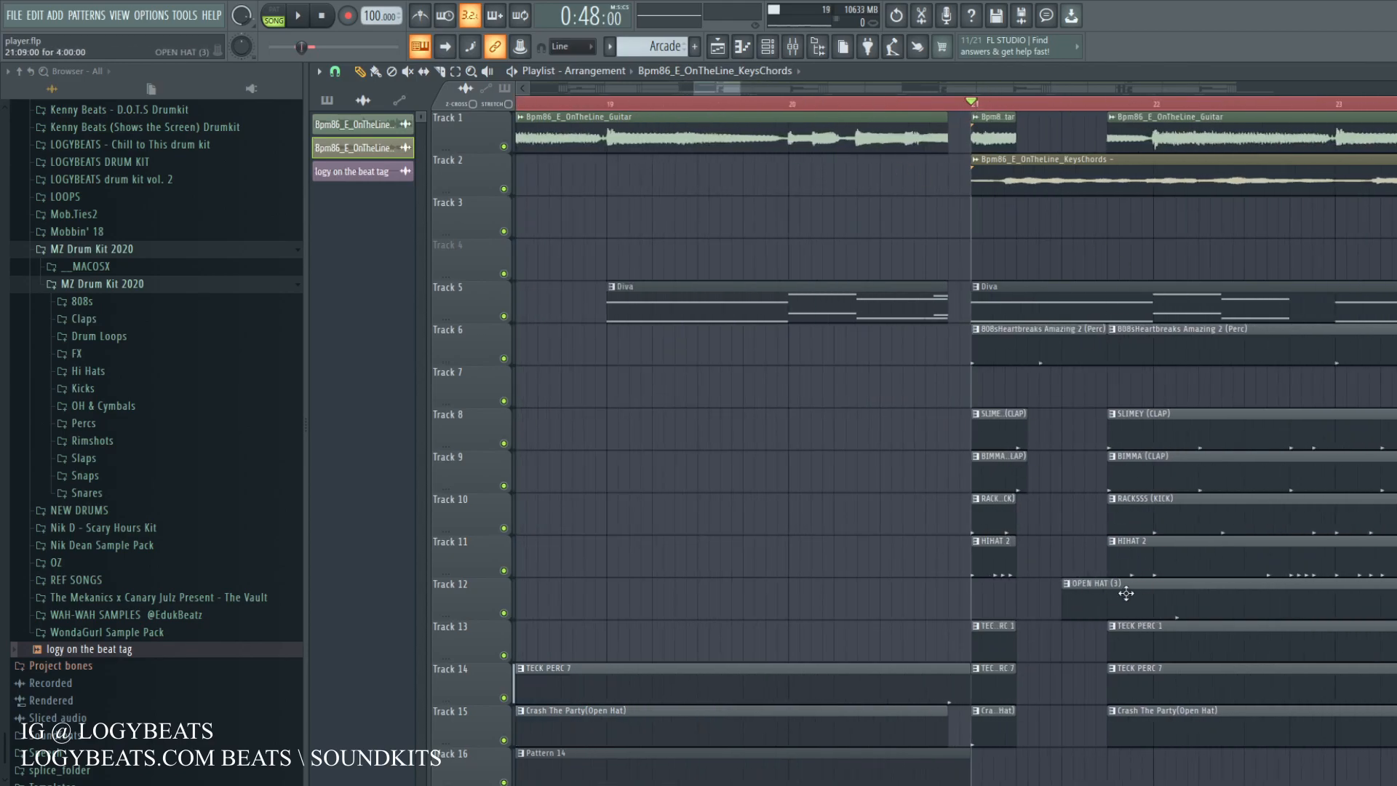
scroll(979, 105, down, 4)
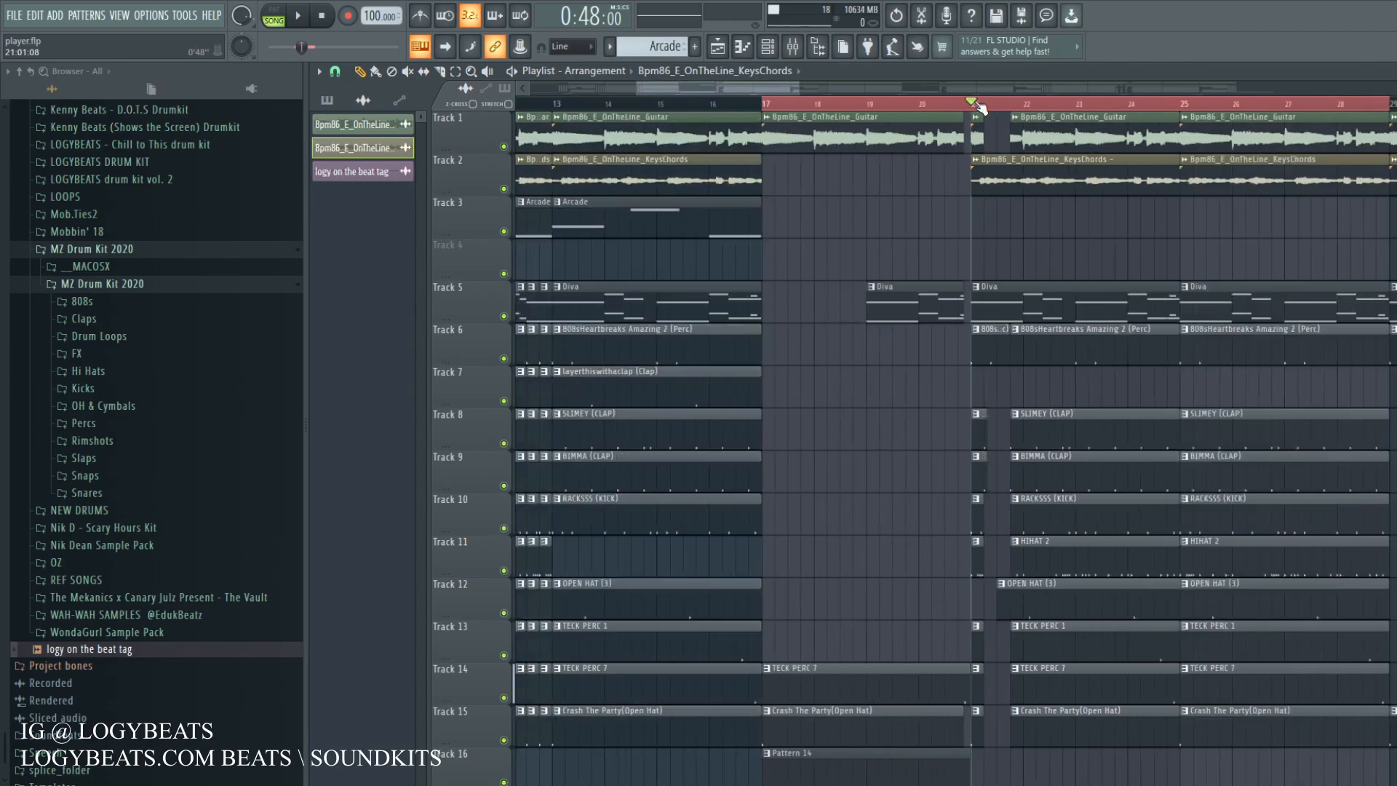
key(space)
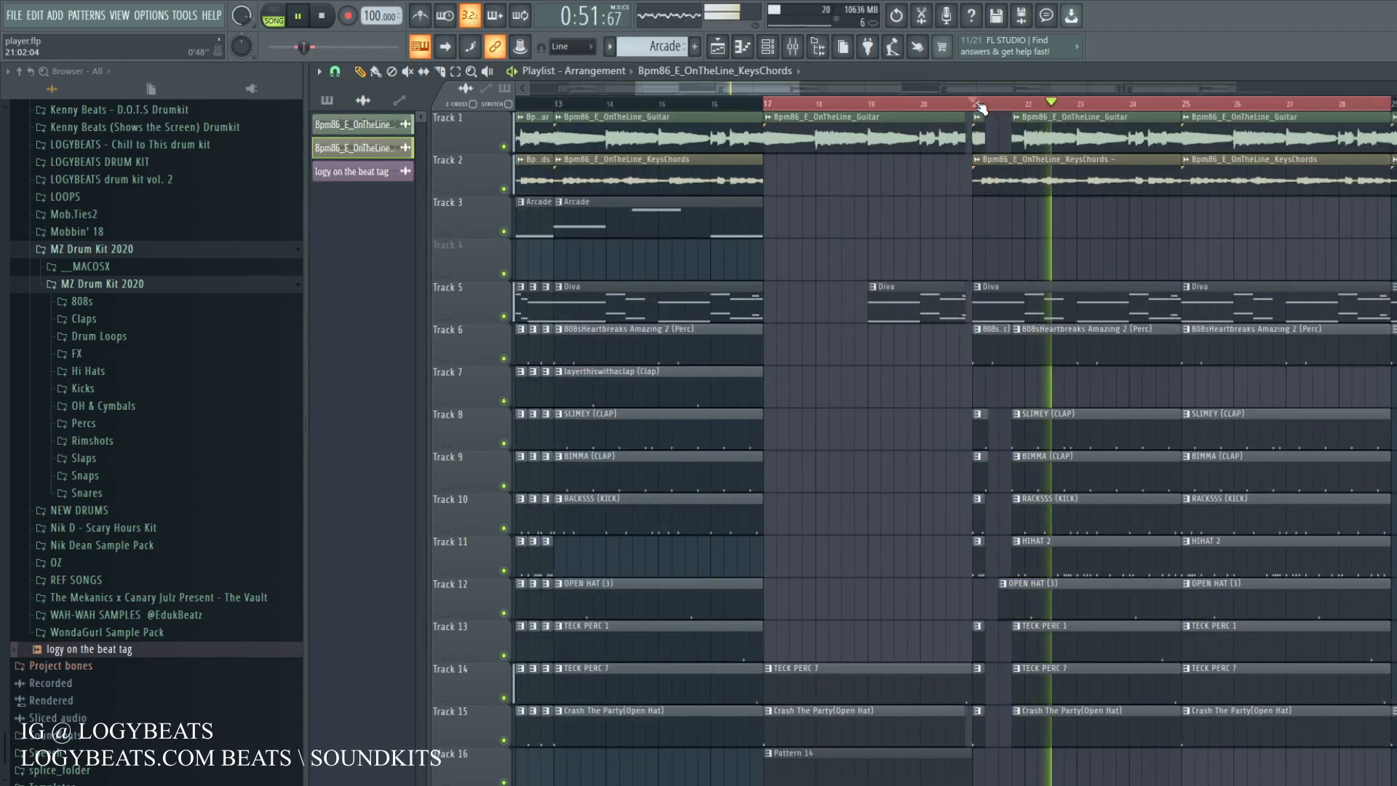
scroll(978, 107, down, 3)
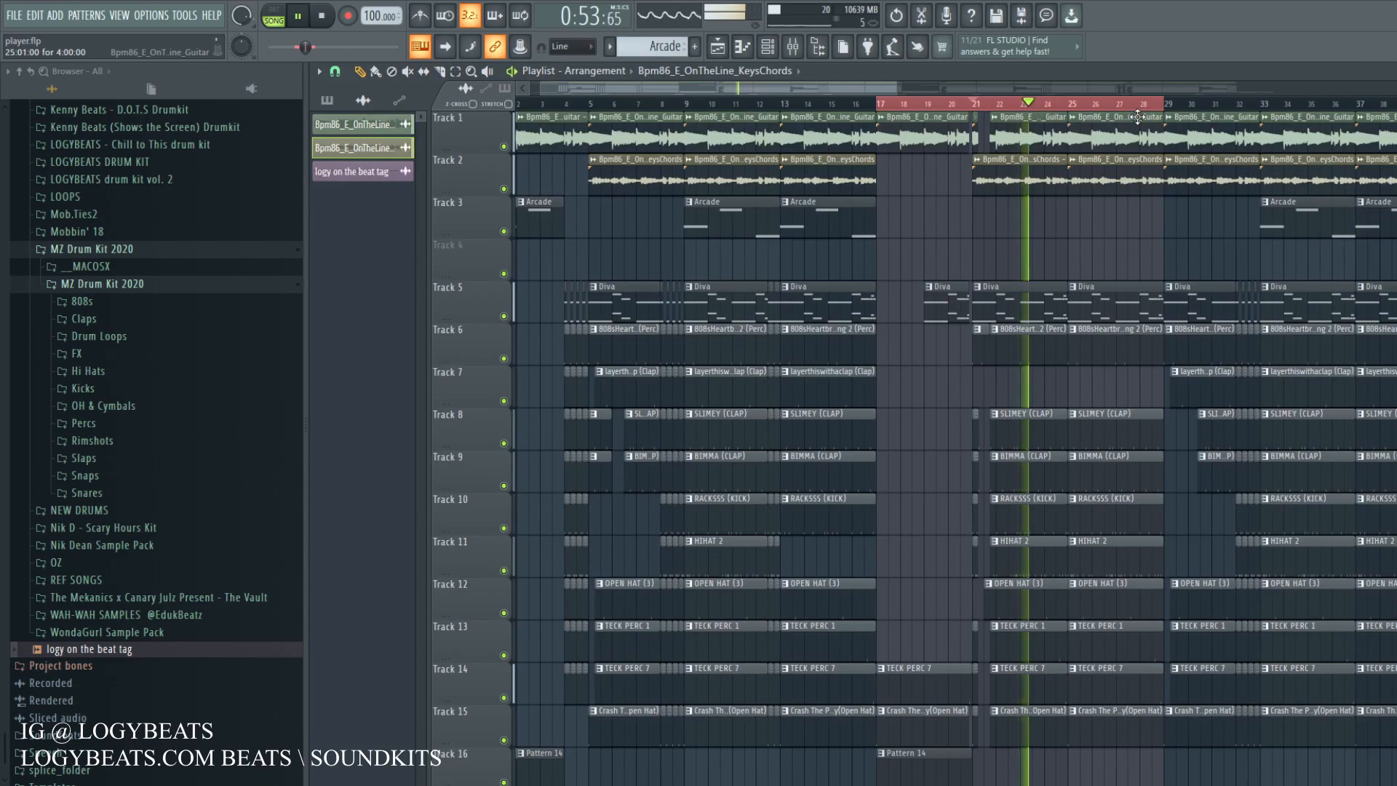
key(space)
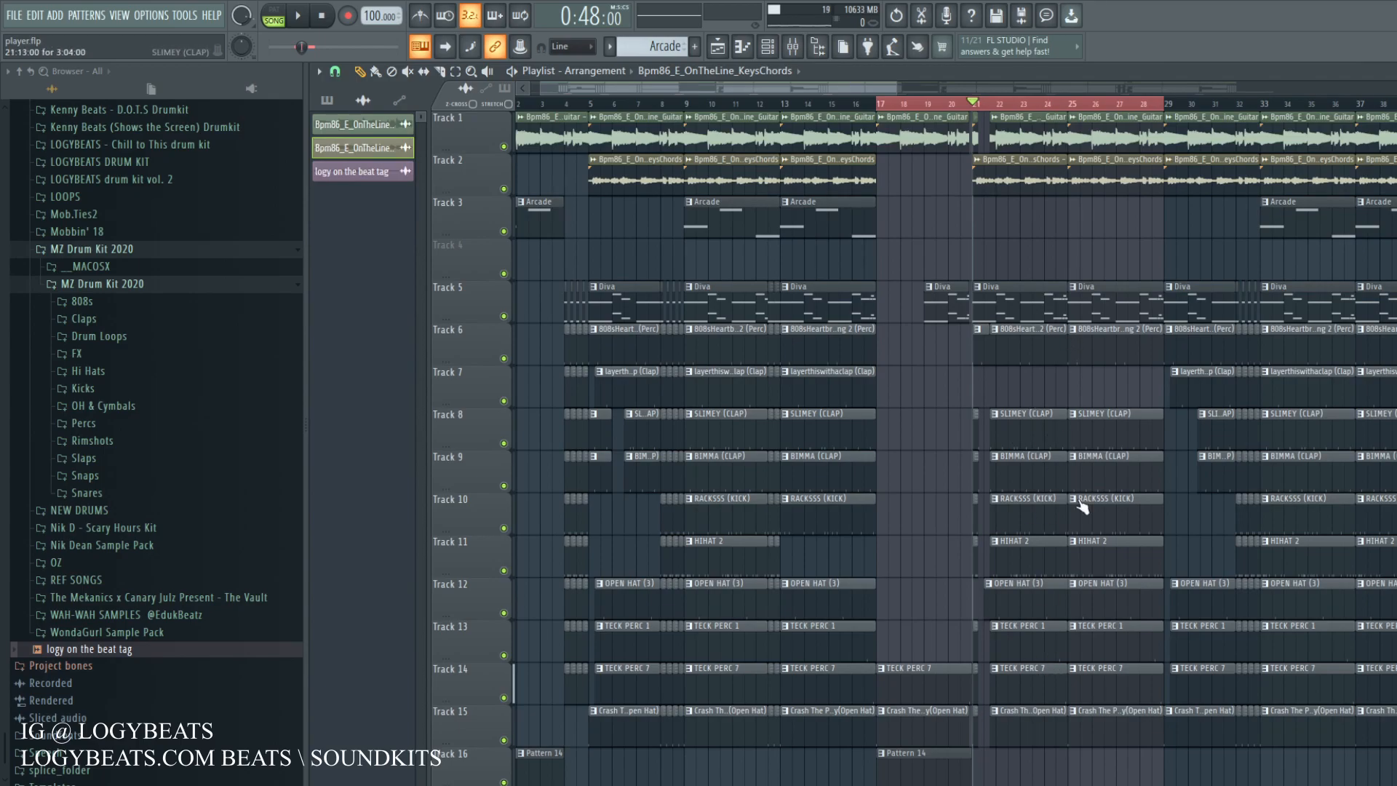
Step: Open the HIHAT 2 pattern from Track 11 in the piano roll to view its notes, and return to the playlist
drag(804, 94, 848, 92)
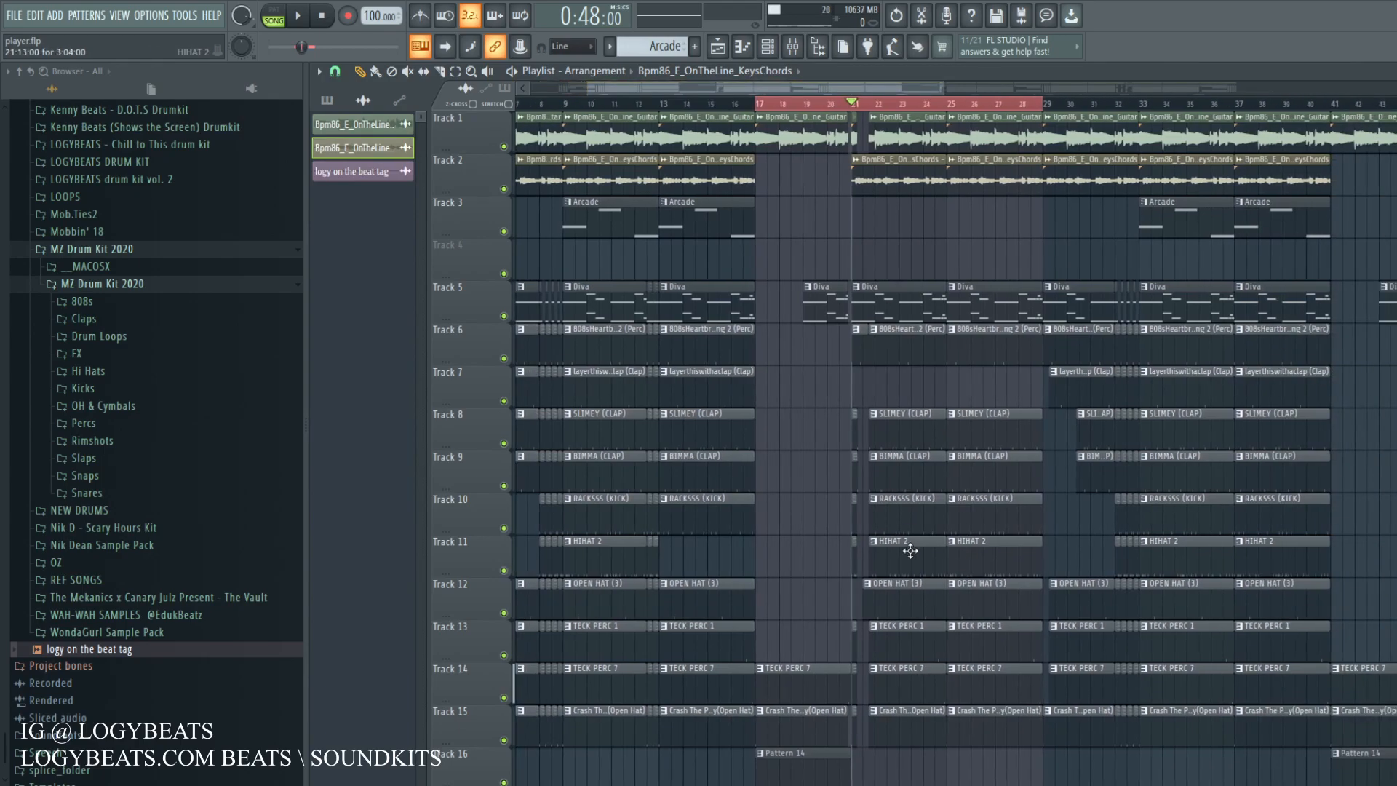
double_click(904, 555)
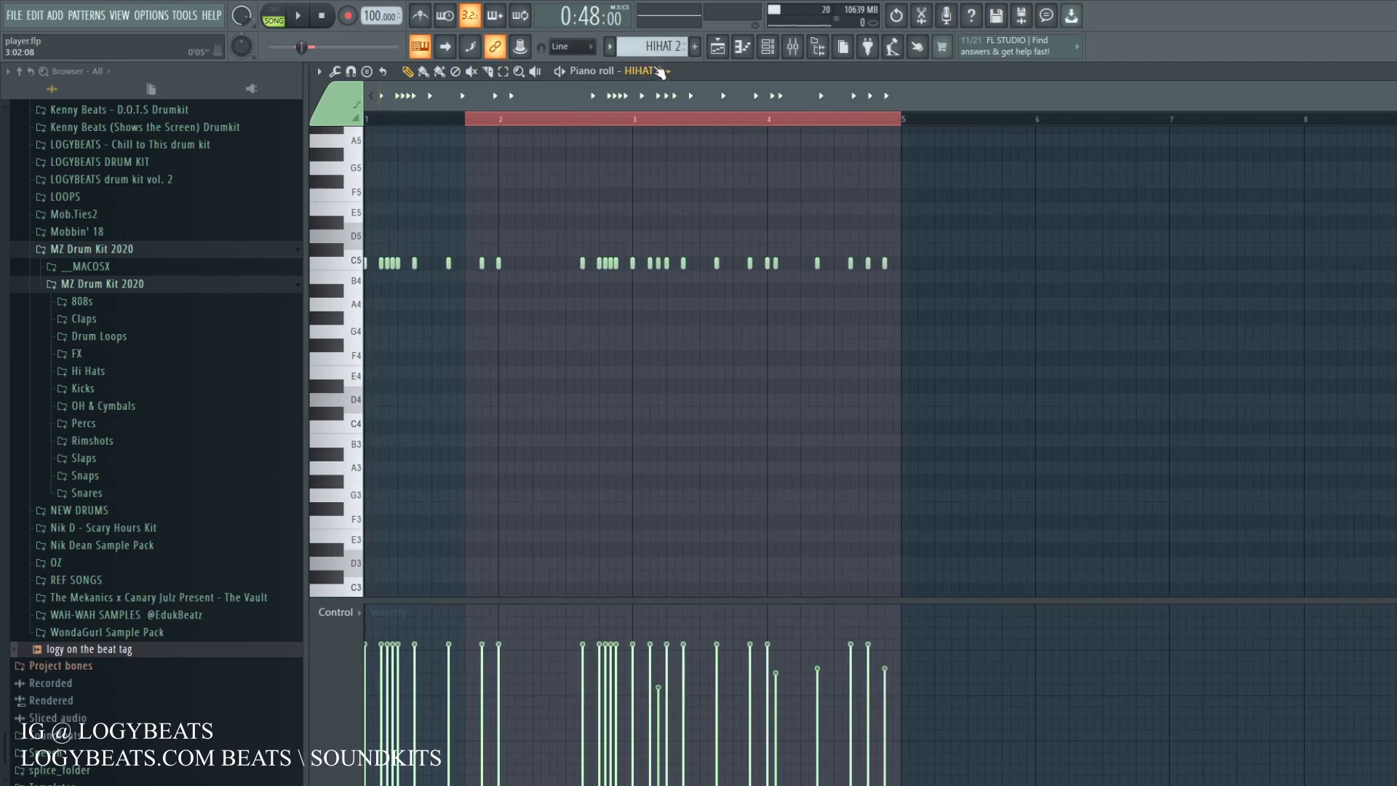
click(717, 46)
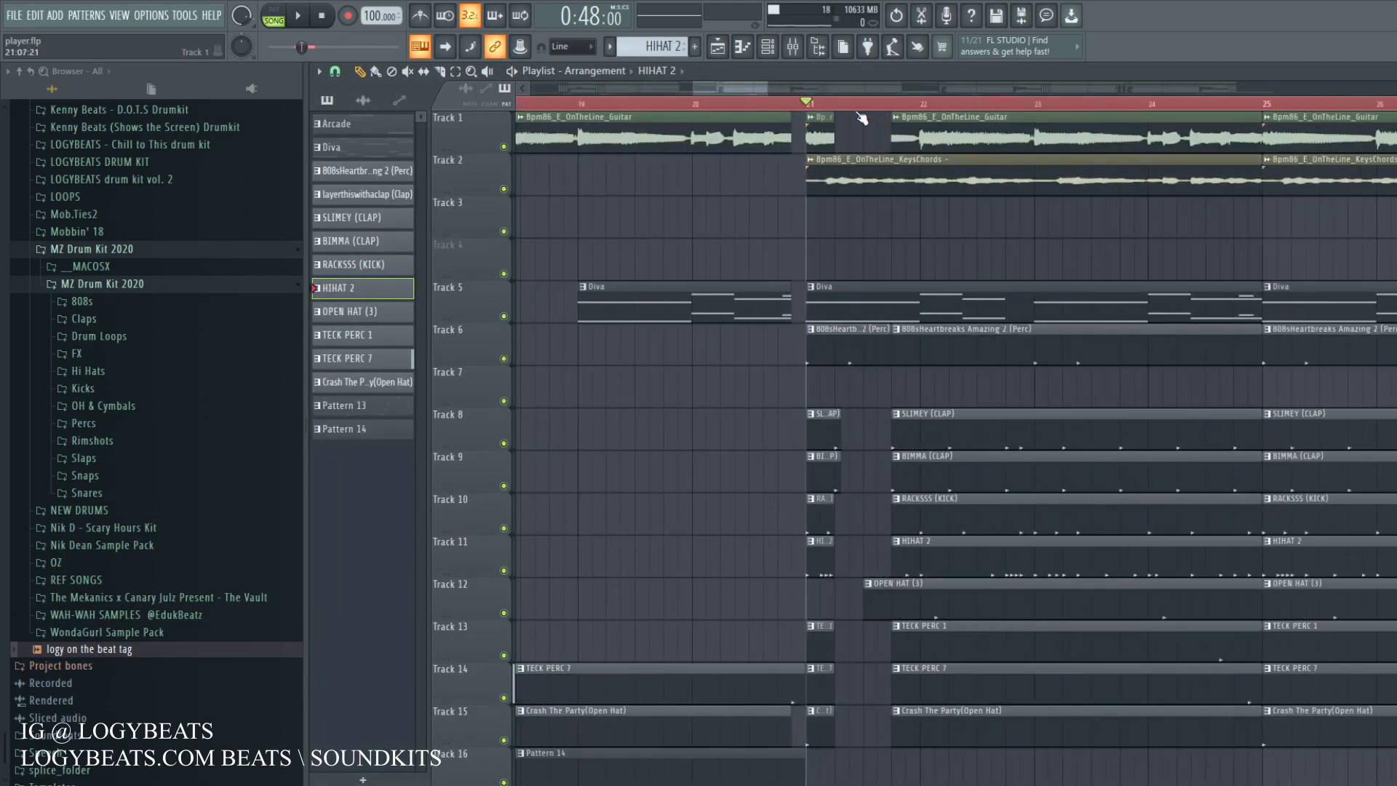
Step: Clear the time selection by placing the playhead at bar 7, and pick the Bpm86_E_OnTheLine_Guitar clip as source
scroll(861, 119, down, 5)
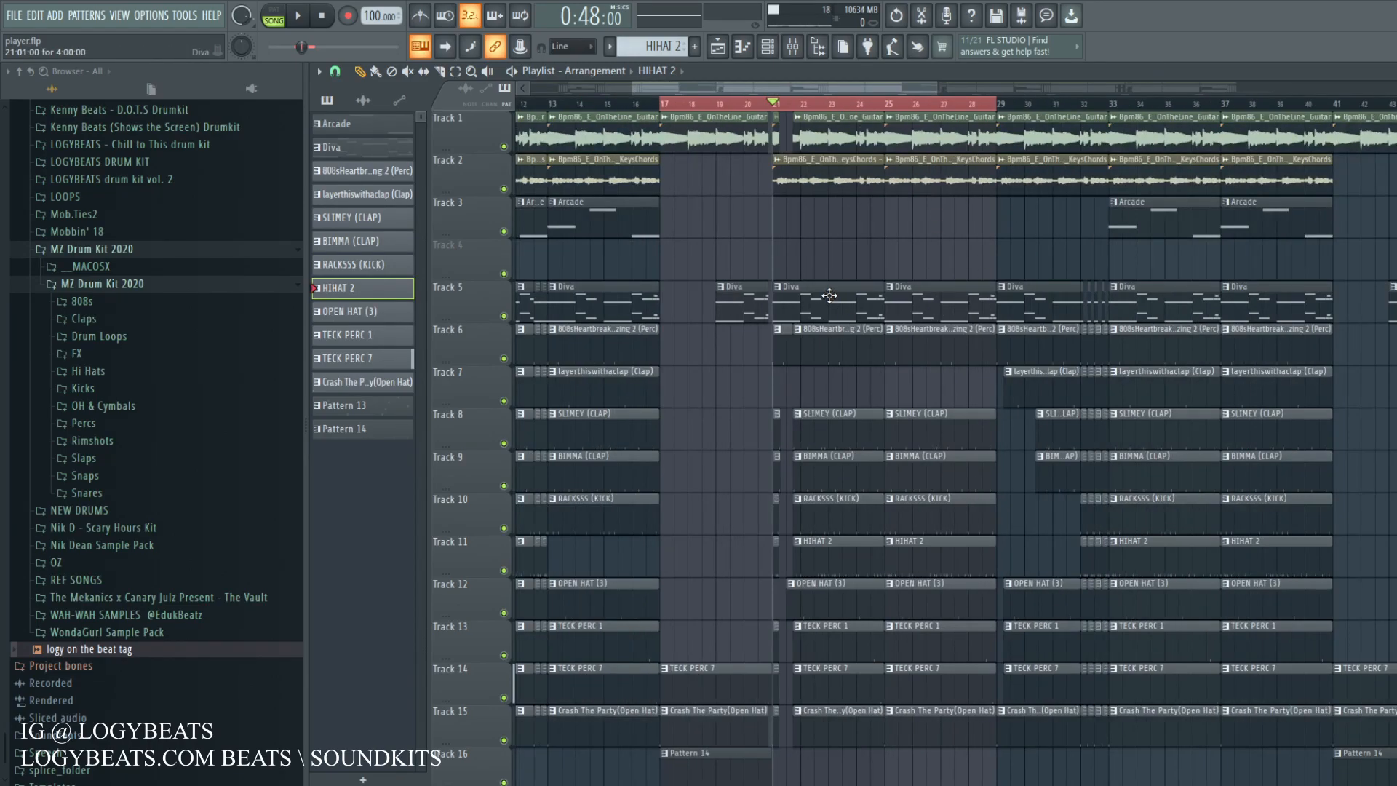
scroll(808, 117, down, 5)
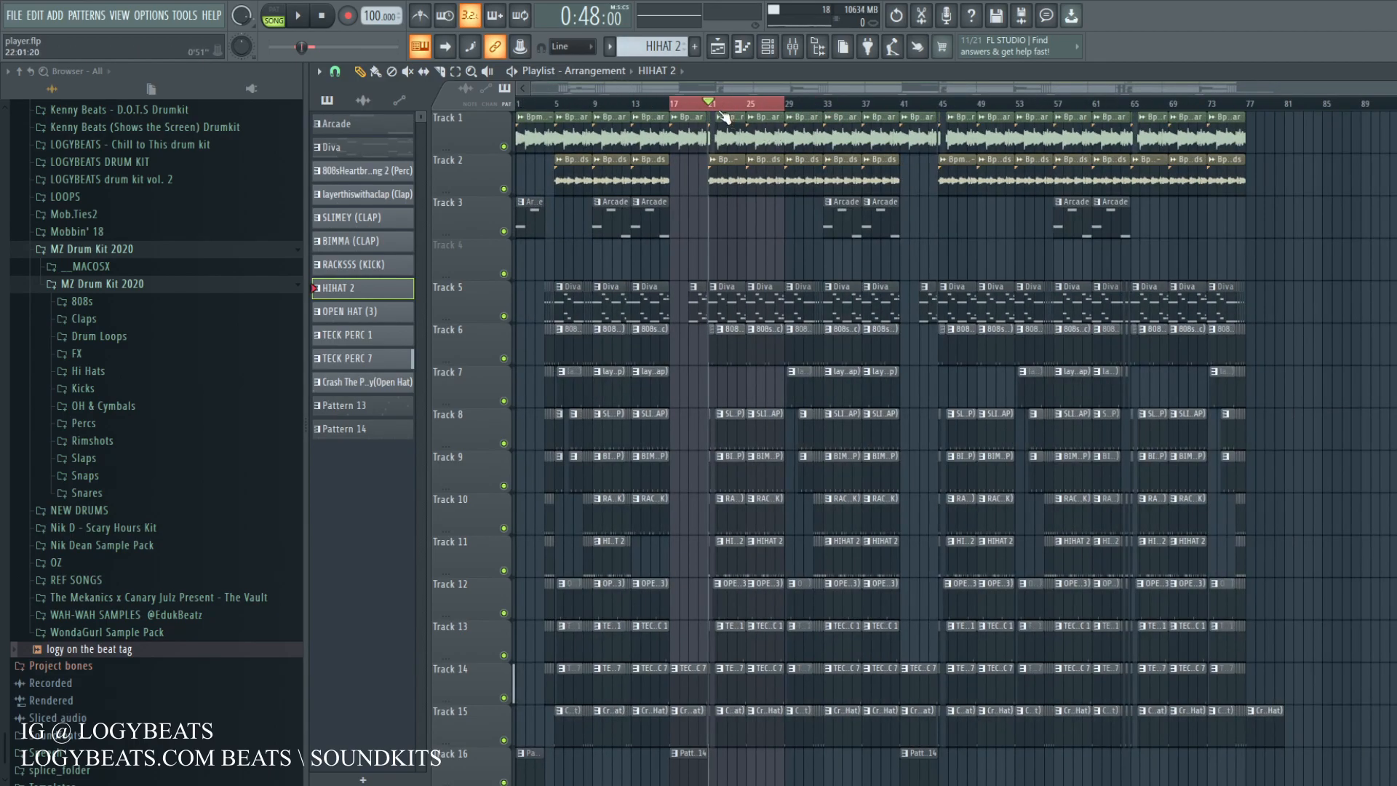
scroll(728, 108, up, 4)
drag(677, 88, 576, 89)
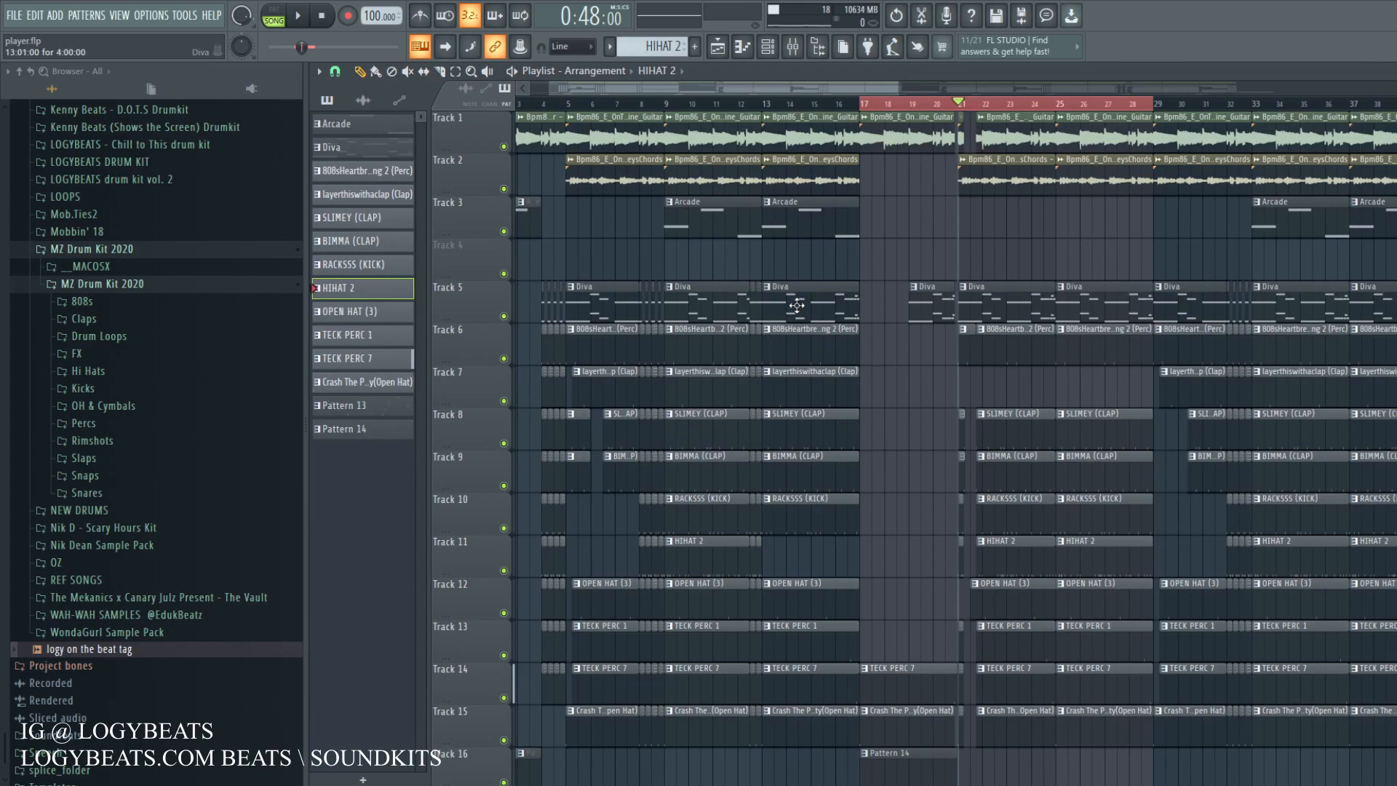
click(617, 103)
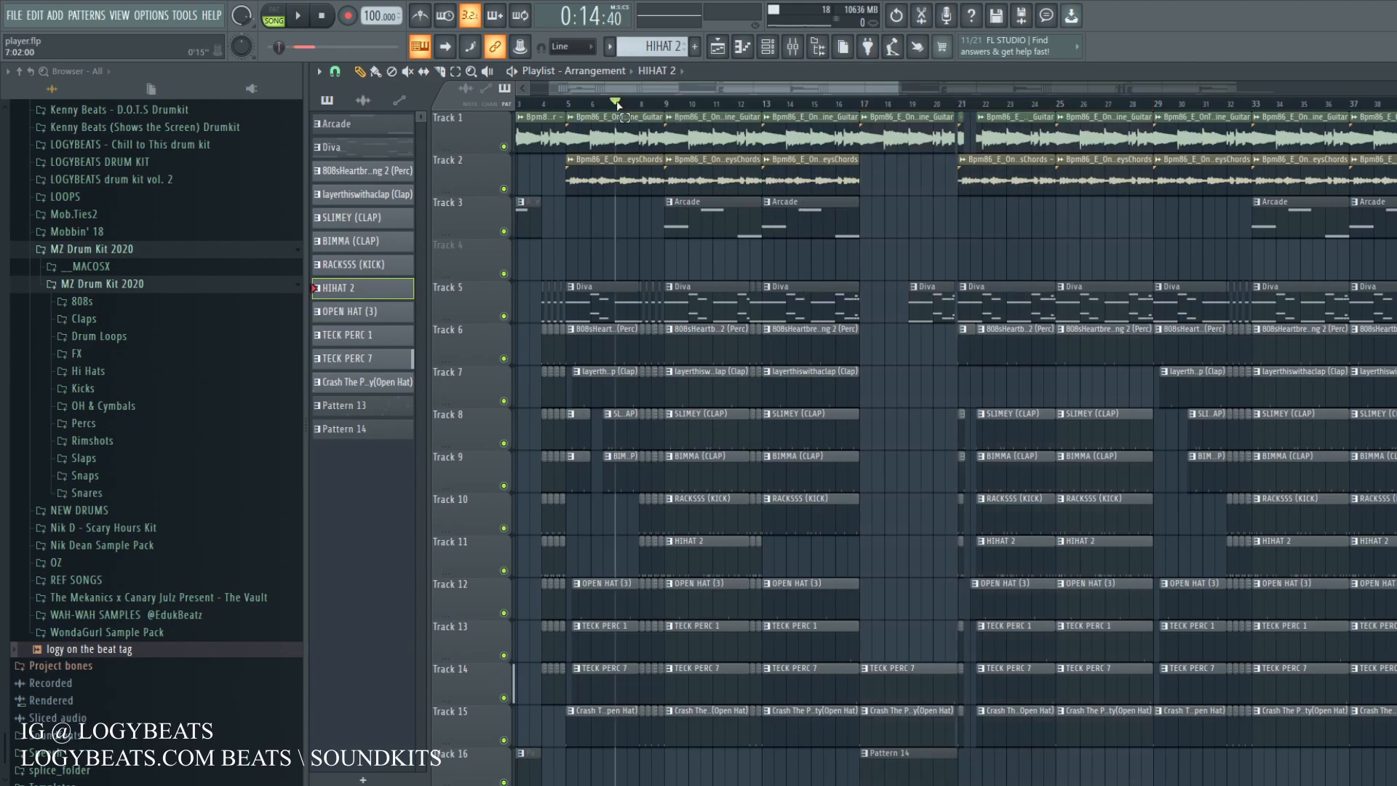
click(626, 130)
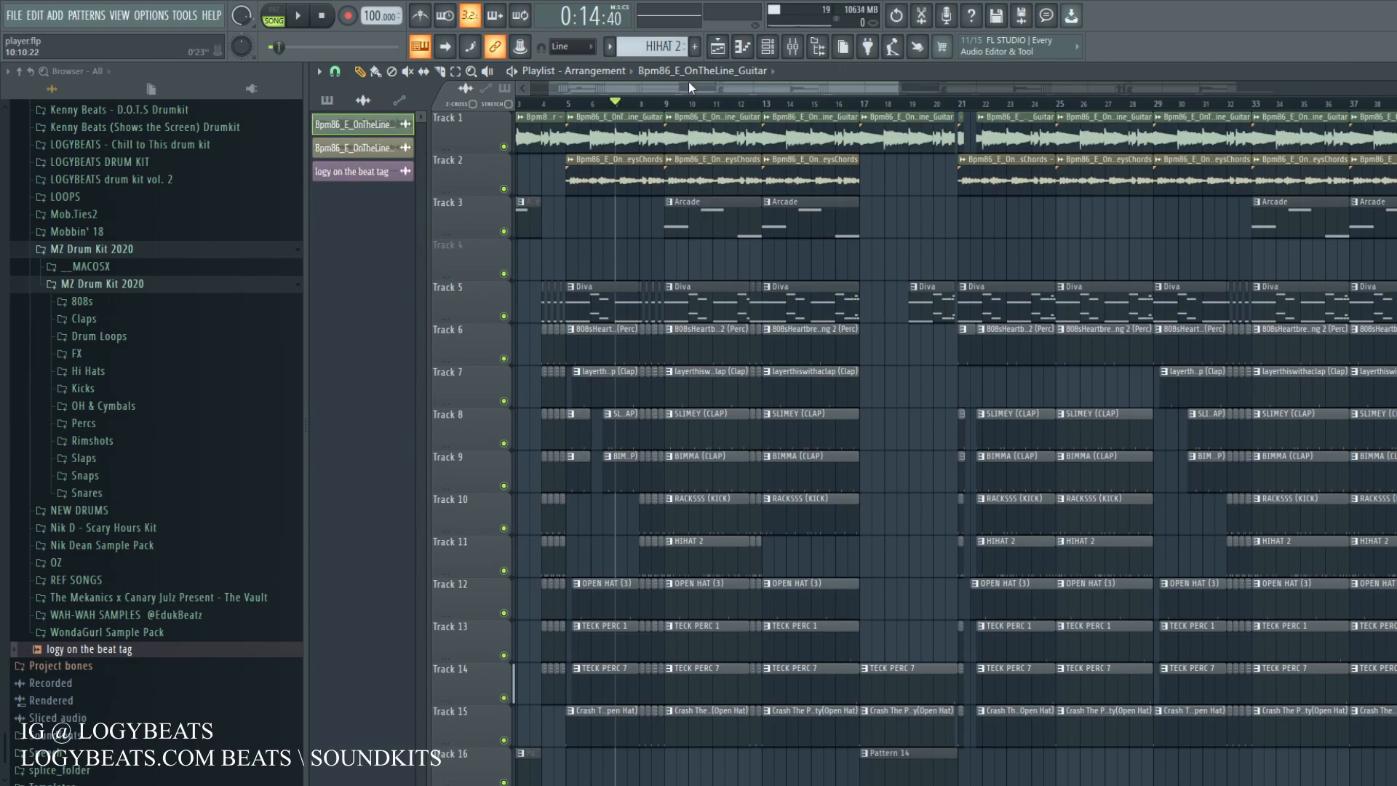
drag(683, 86, 641, 88)
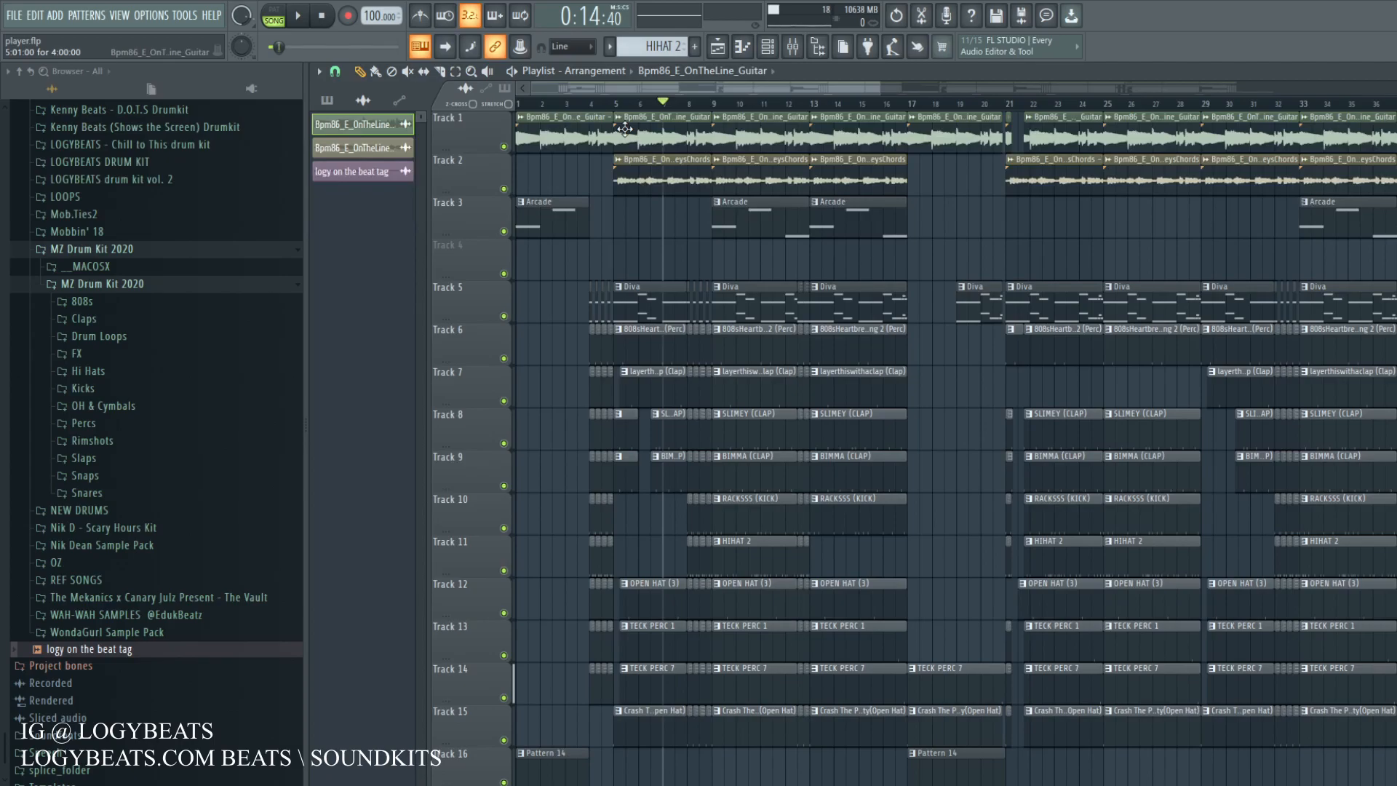
scroll(624, 108, up, 1)
drag(630, 92, 570, 91)
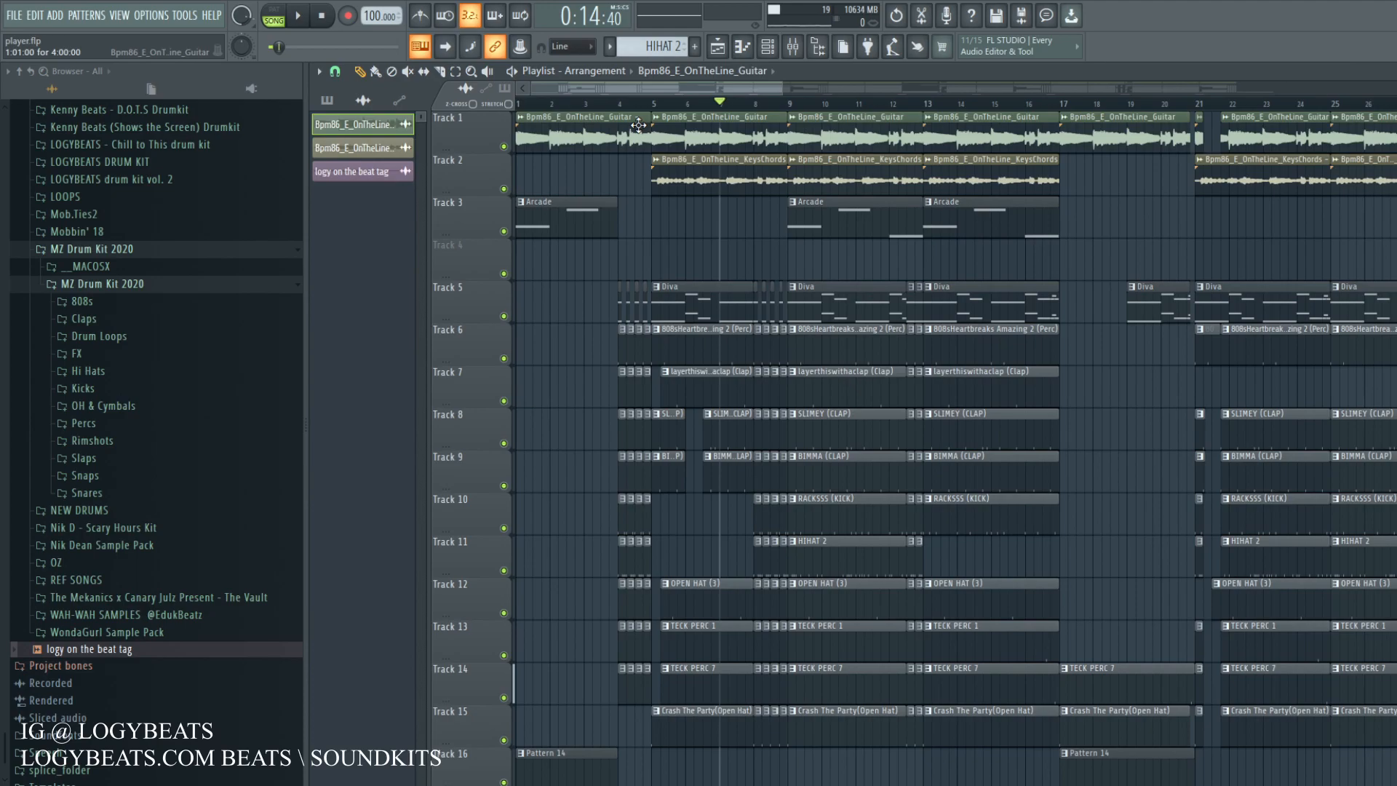
scroll(636, 115, up, 2)
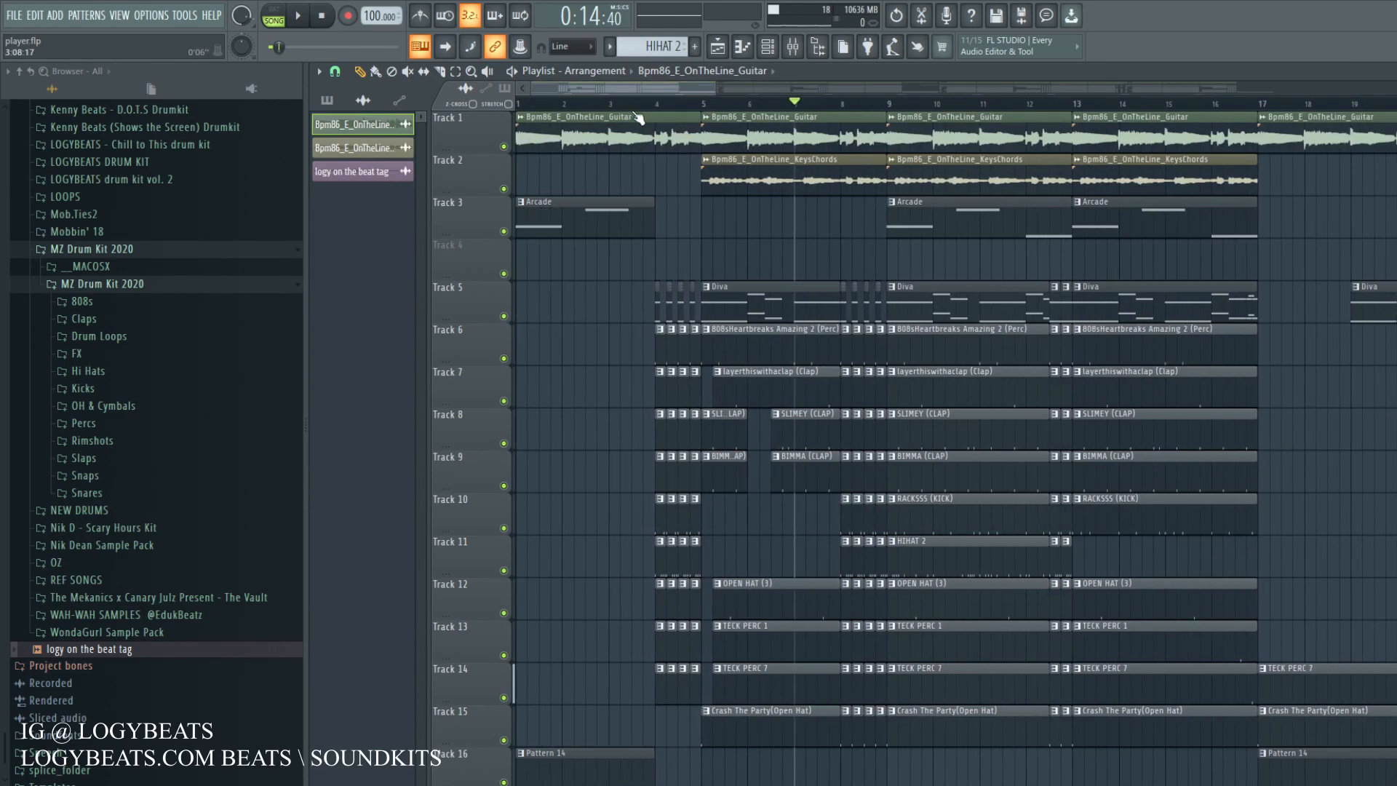
scroll(640, 113, down, 4)
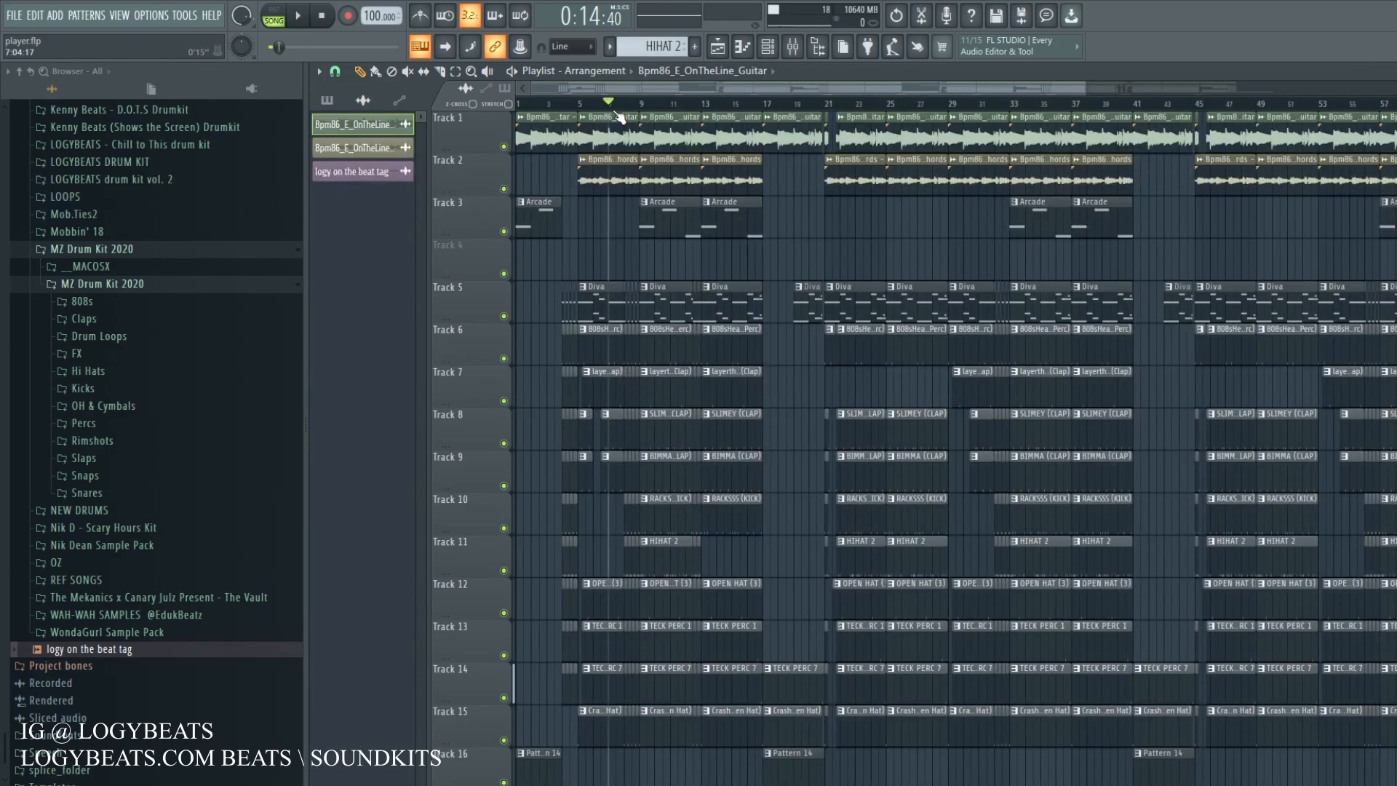
scroll(619, 115, up, 3)
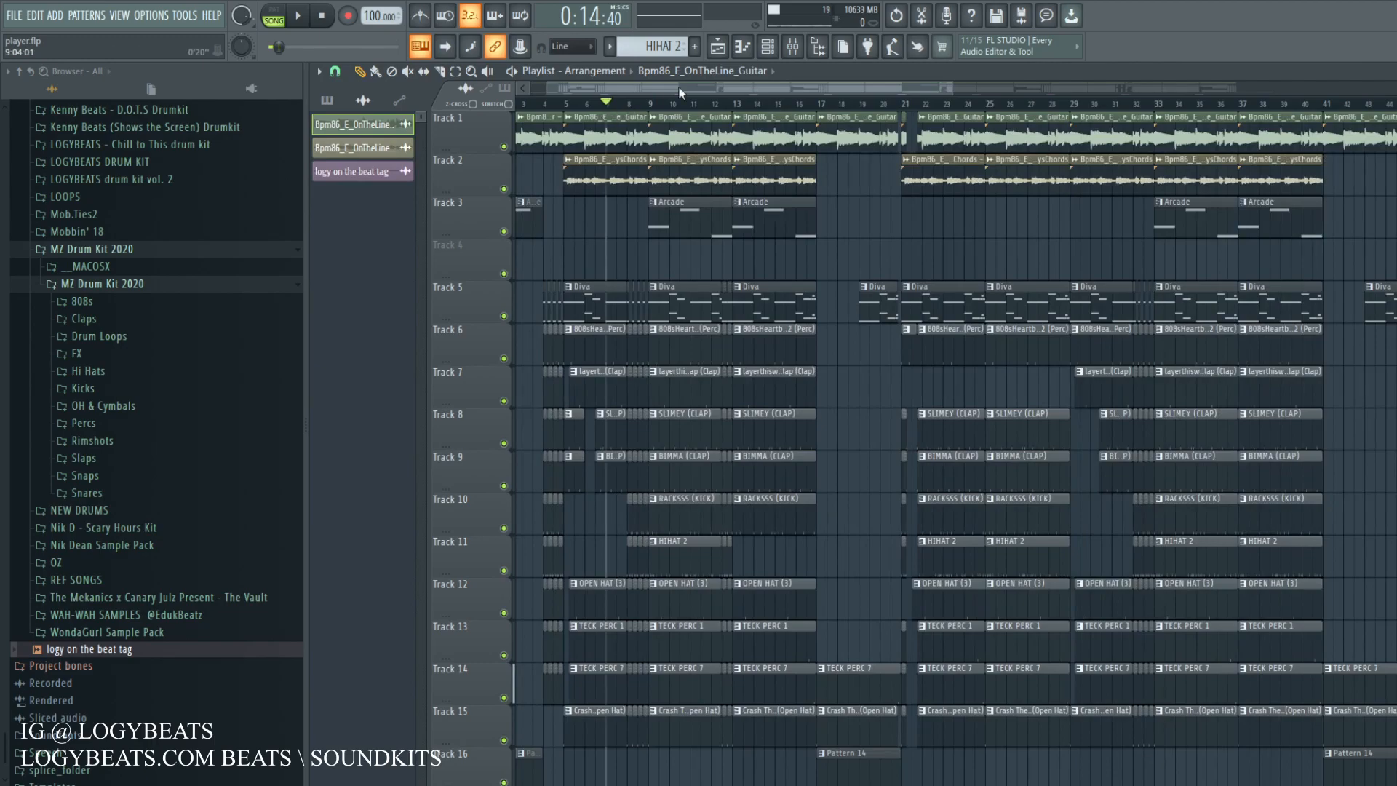
Step: Open the mixer and inspect the effect slots of the melody and drum inserts, ending on Insert 5
click(796, 51)
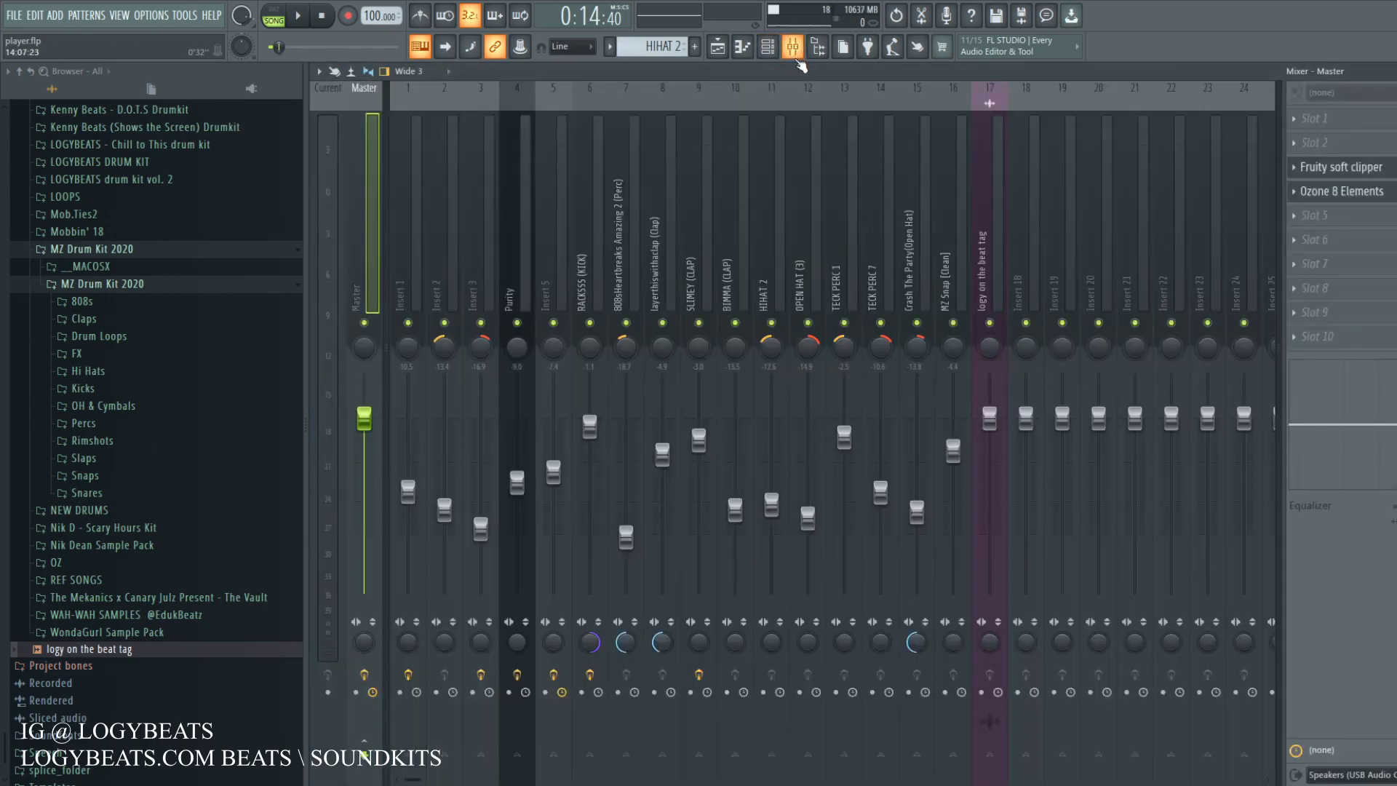
click(416, 284)
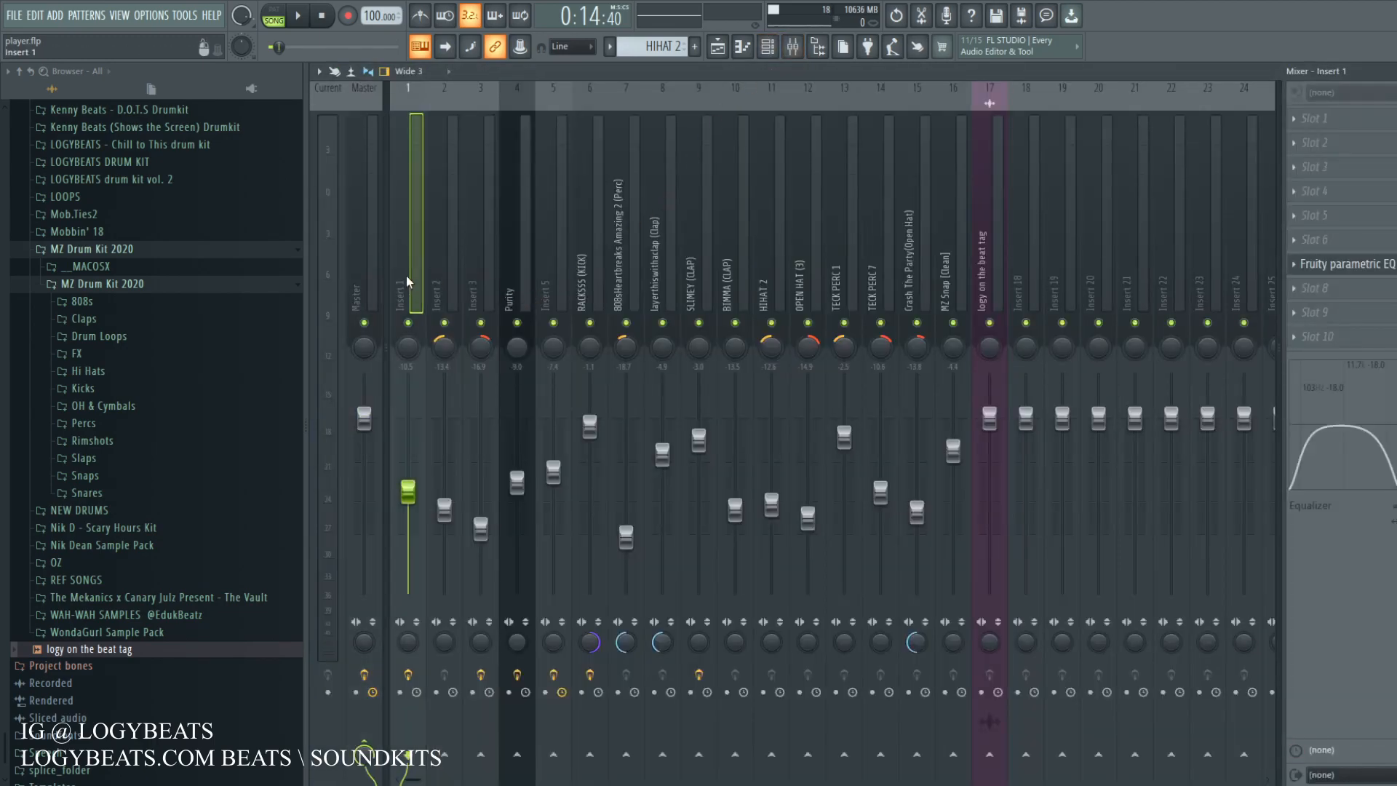
click(437, 281)
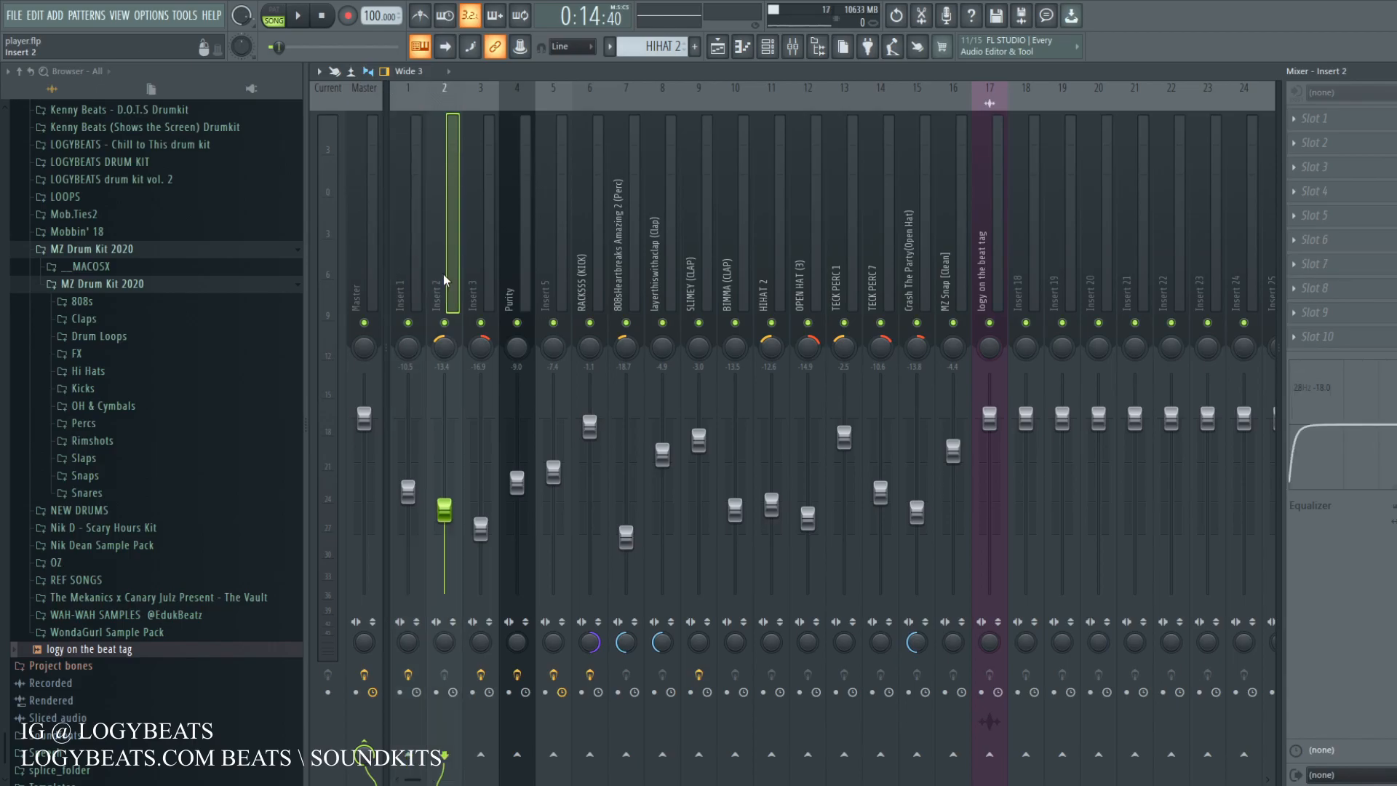
click(516, 282)
click(555, 284)
click(627, 284)
click(707, 283)
click(807, 284)
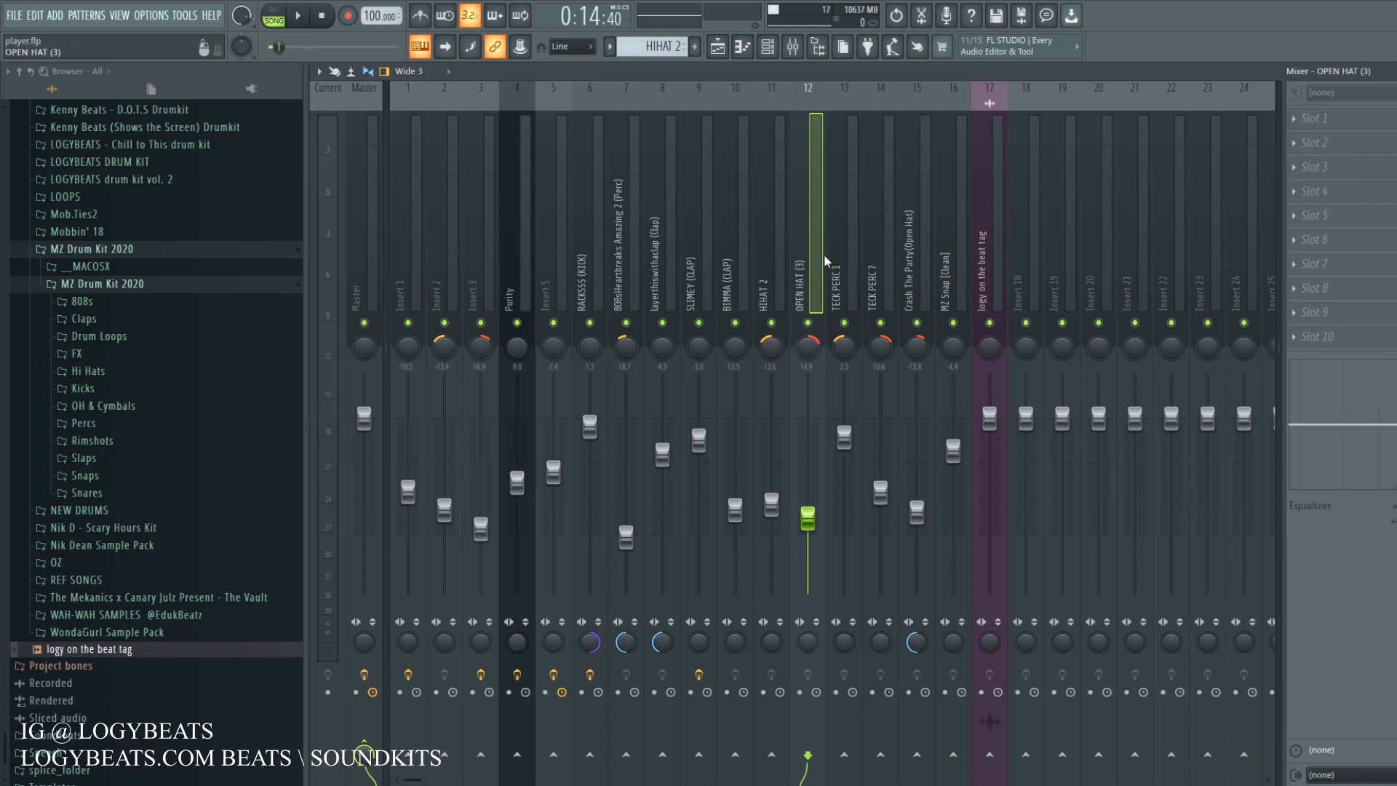
click(560, 252)
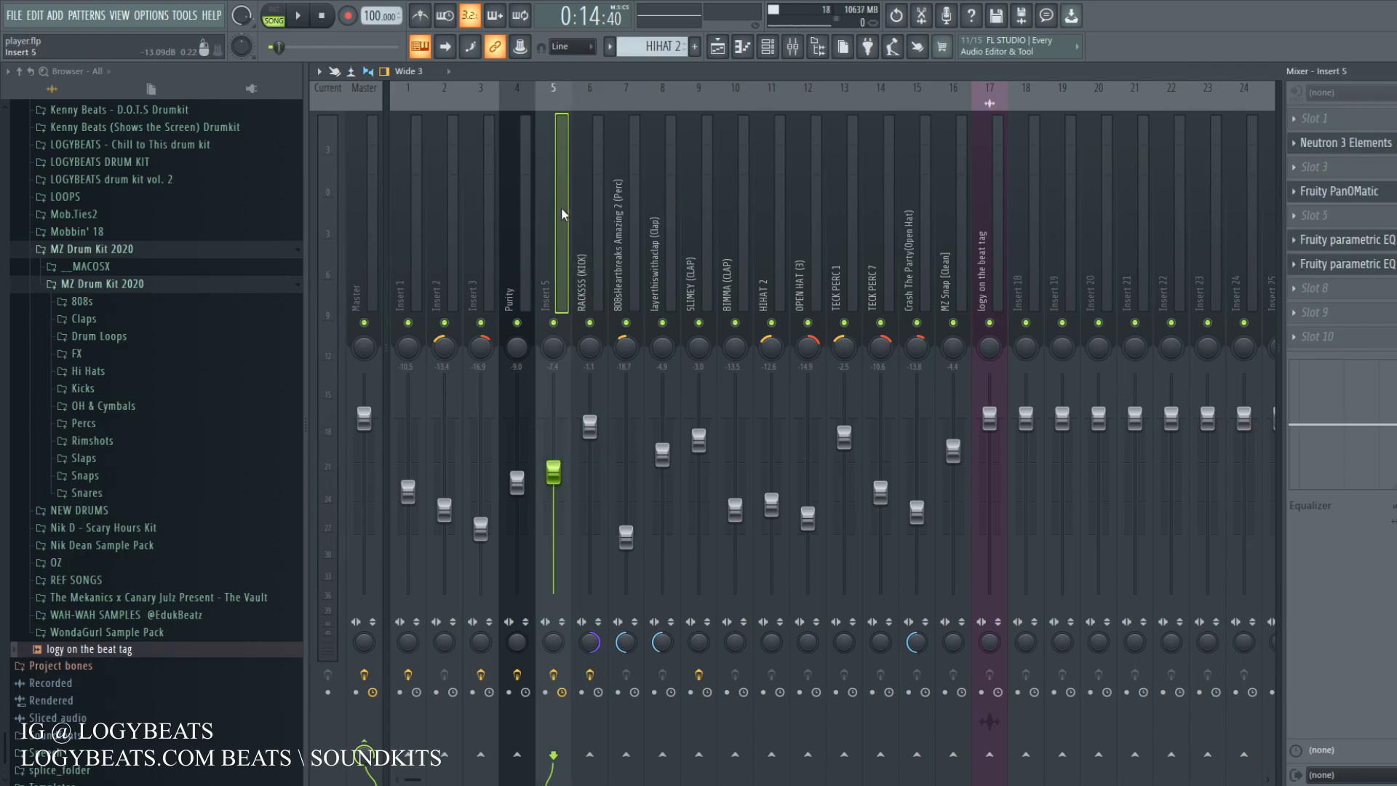
Step: Return to the playlist and set the time selection to bars 7 to 12
key(F5)
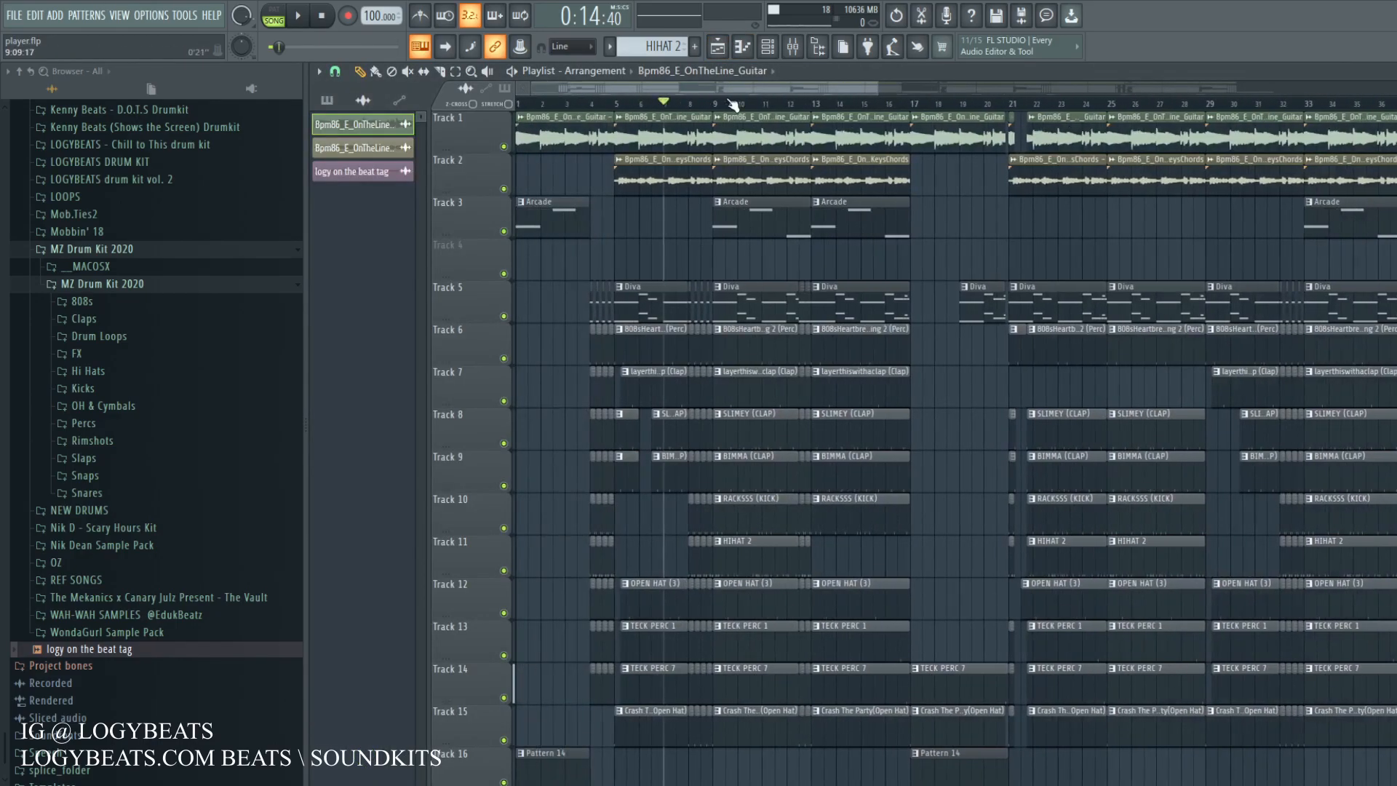
scroll(732, 105, up, 3)
drag(668, 107, 834, 107)
drag(582, 106, 825, 107)
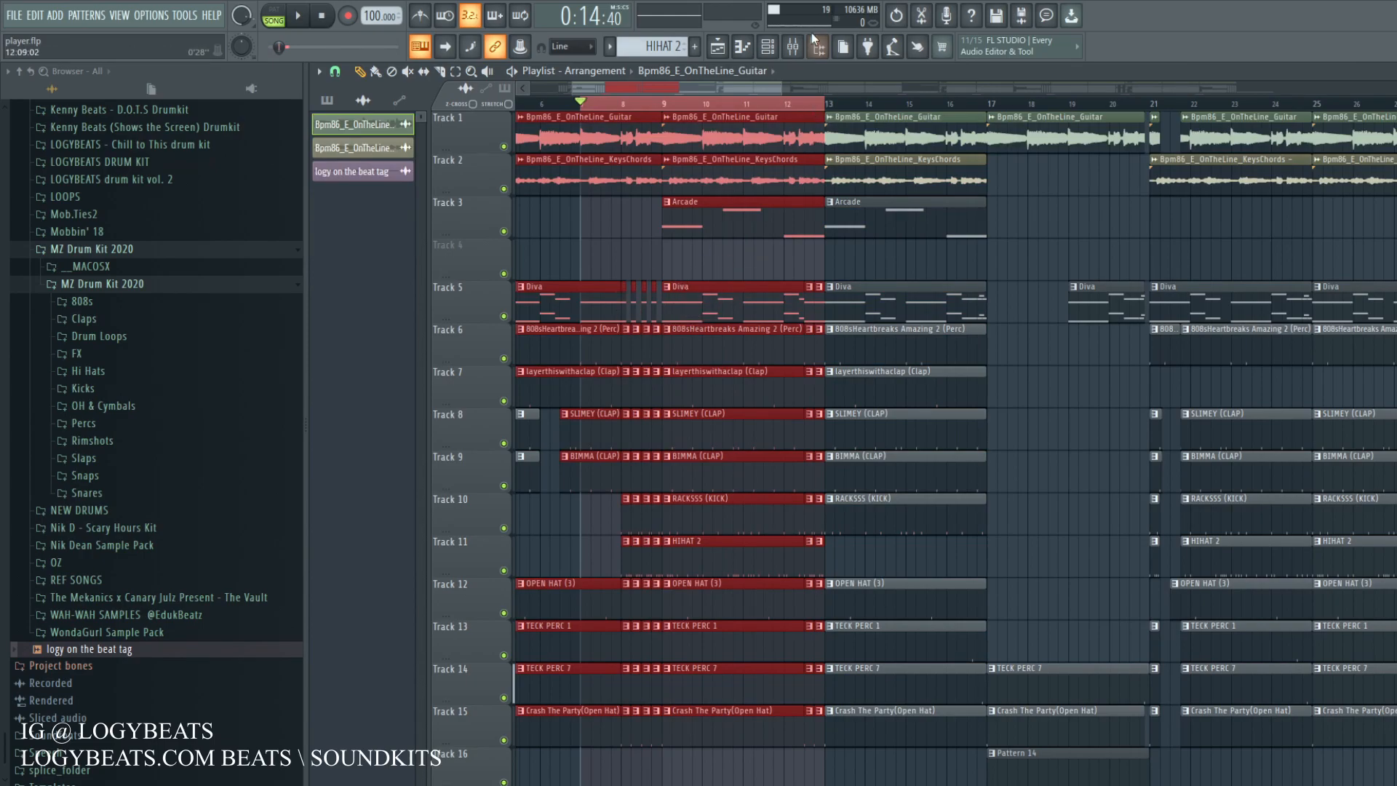
Step: Open the mixer and play the selected bars while watching the track levels, stopping and restarting playback once
click(795, 45)
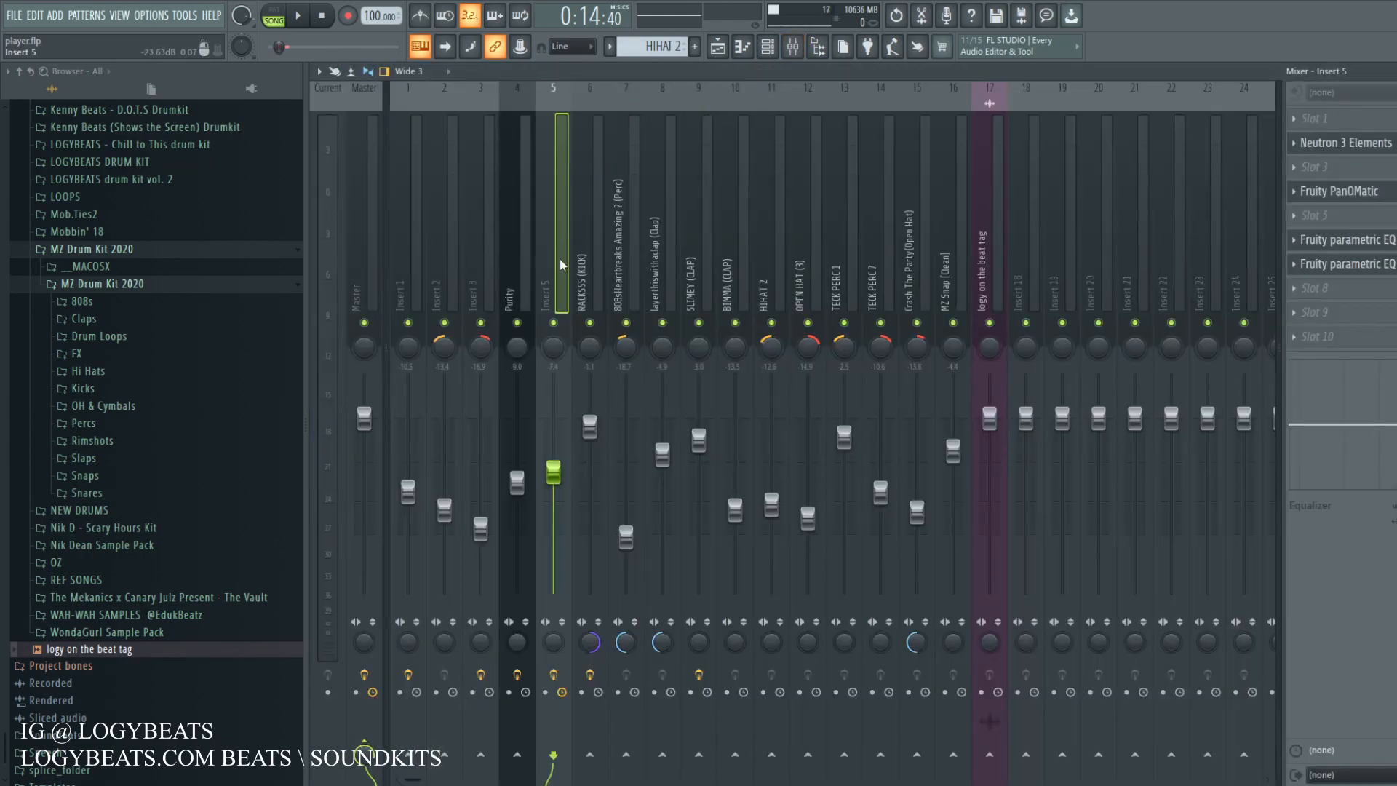
key(space)
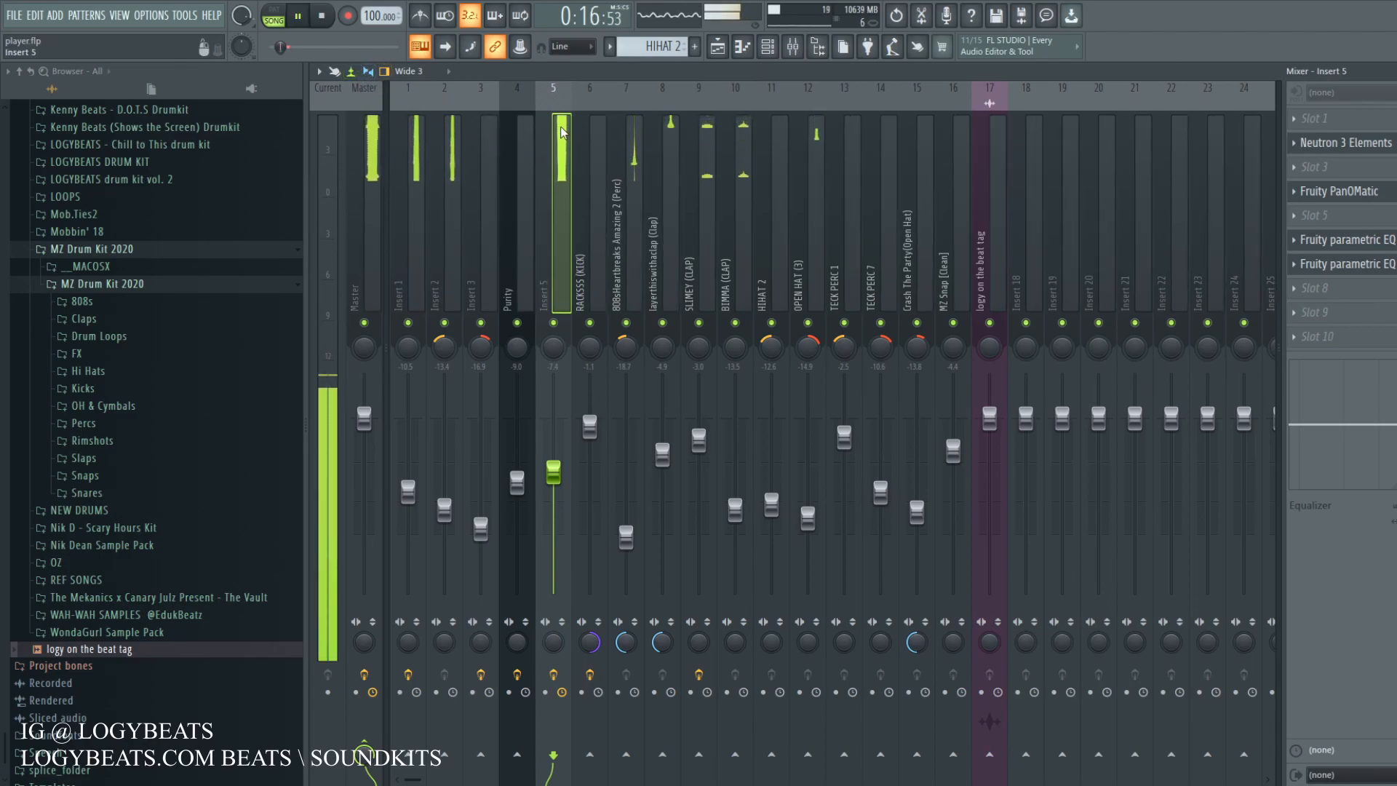
key(space)
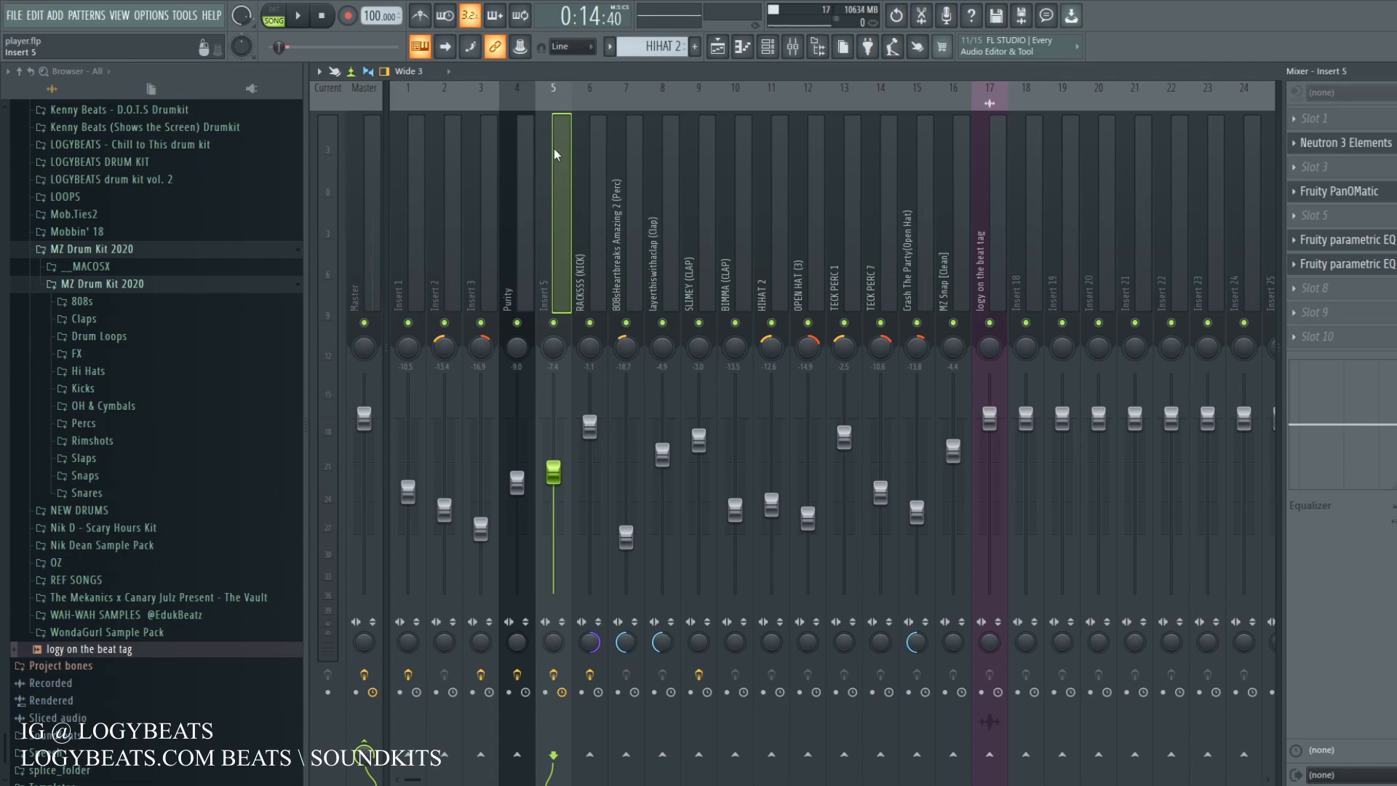
key(space)
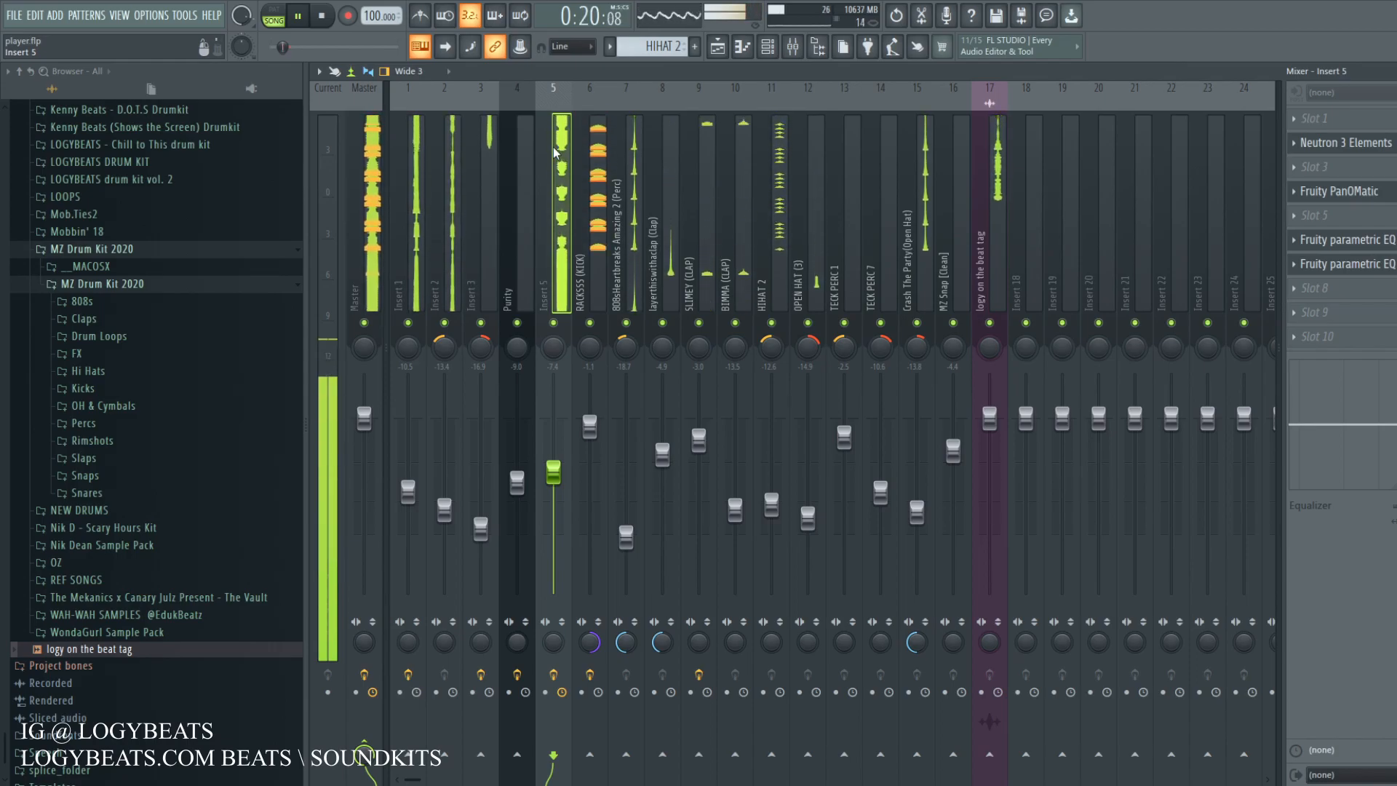
Step: Stop playback, return to the playlist, and solo the Diva track with the playhead at bar 9
key(space)
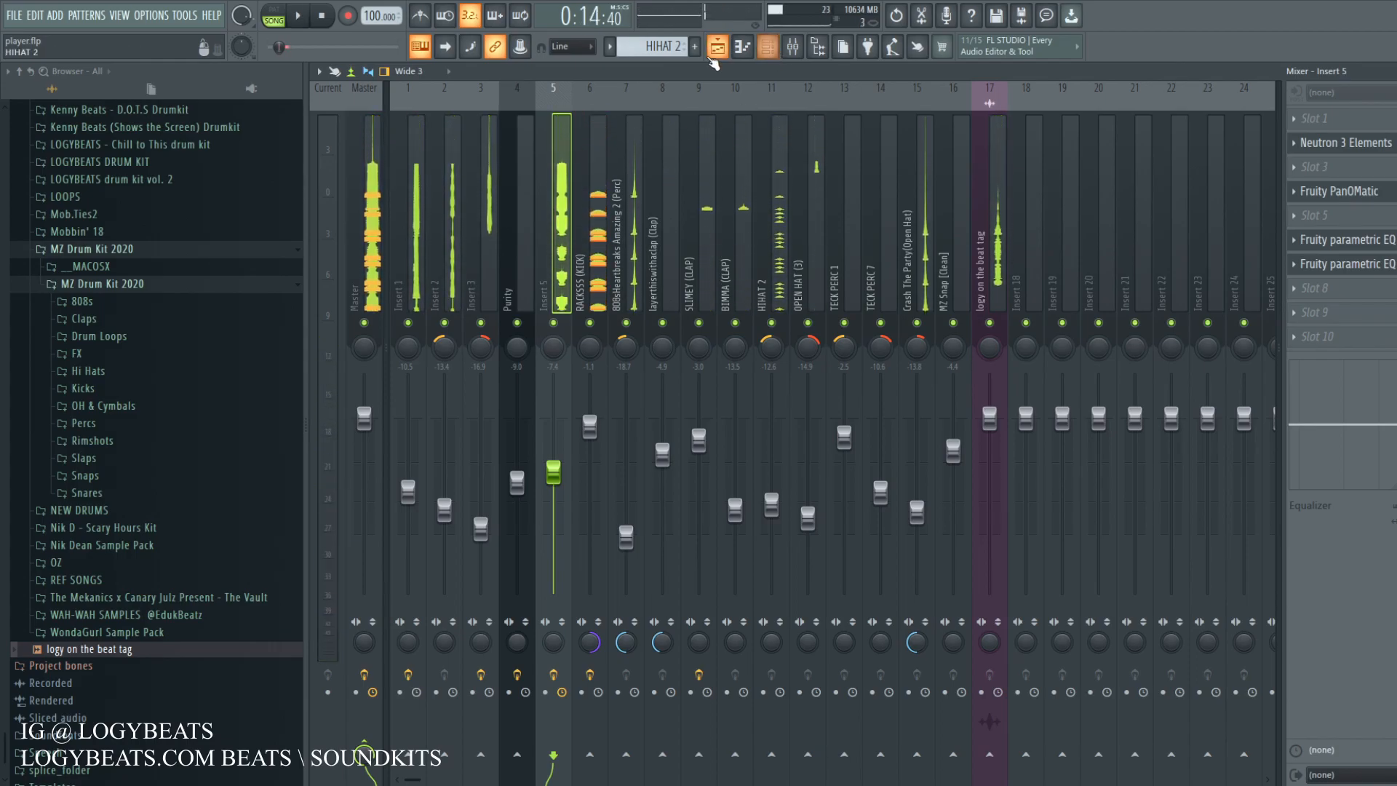
click(715, 52)
drag(606, 90, 621, 89)
scroll(618, 91, up, 2)
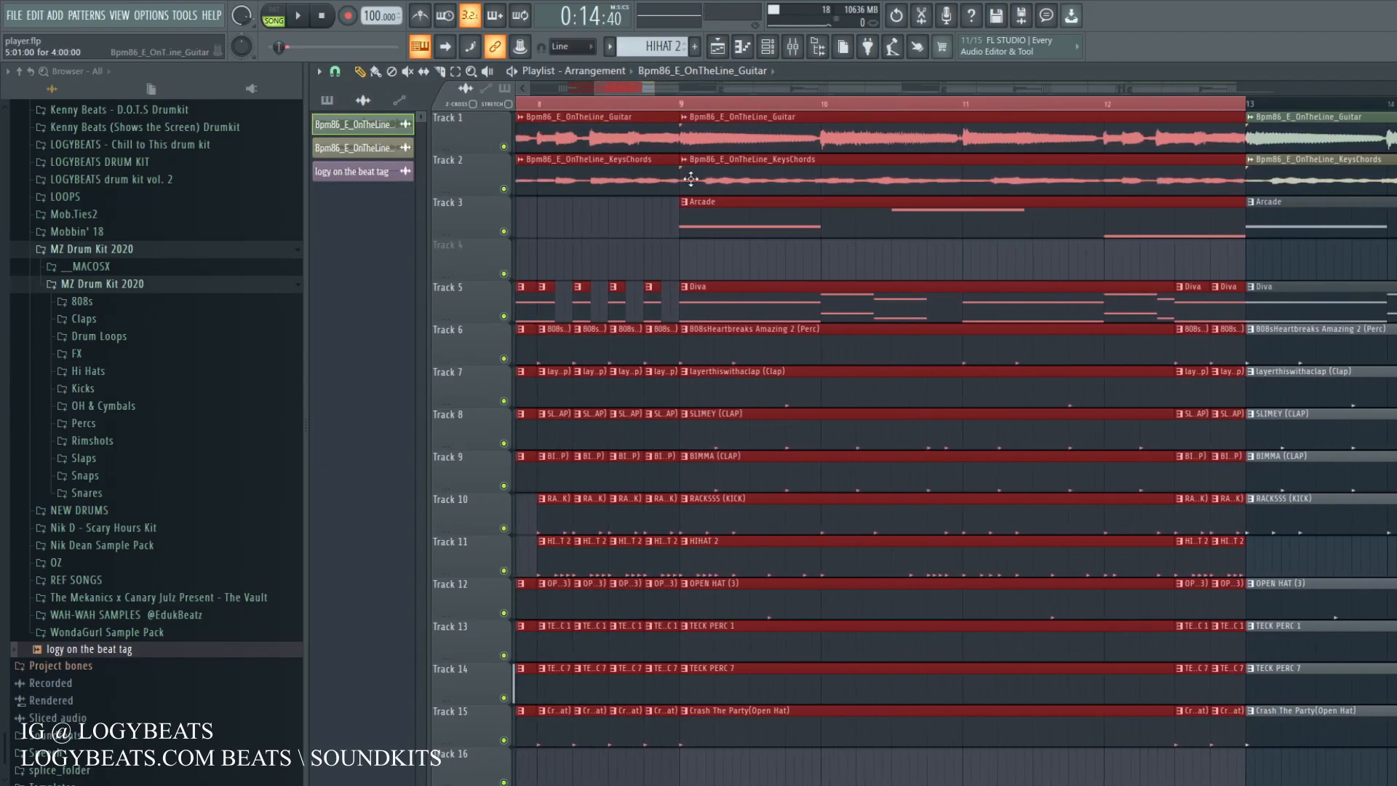
click(724, 297)
click(683, 104)
right_click(504, 316)
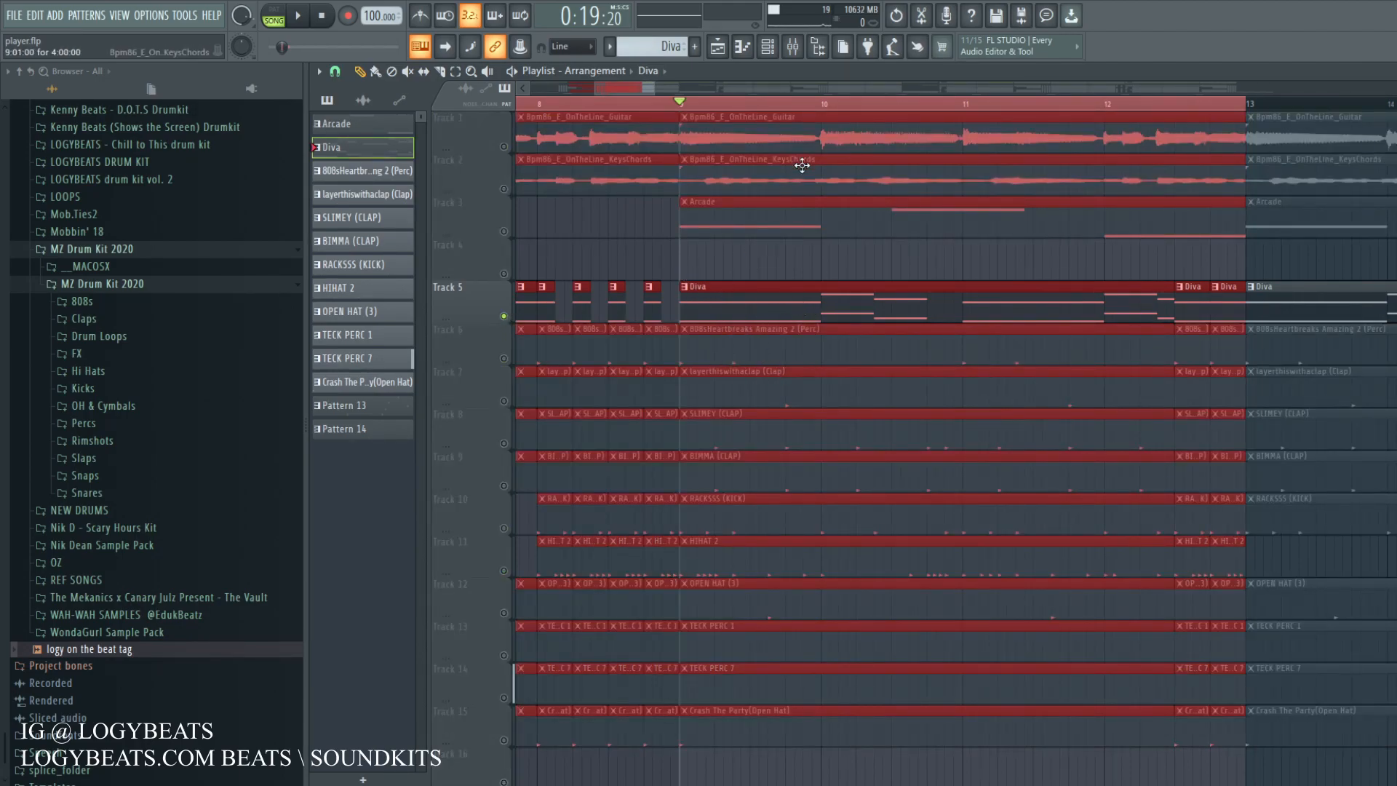
Step: Play the soloed Diva track briefly from bar 9 and check its level in the mixer before returning to the playlist
scroll(719, 111, down, 1)
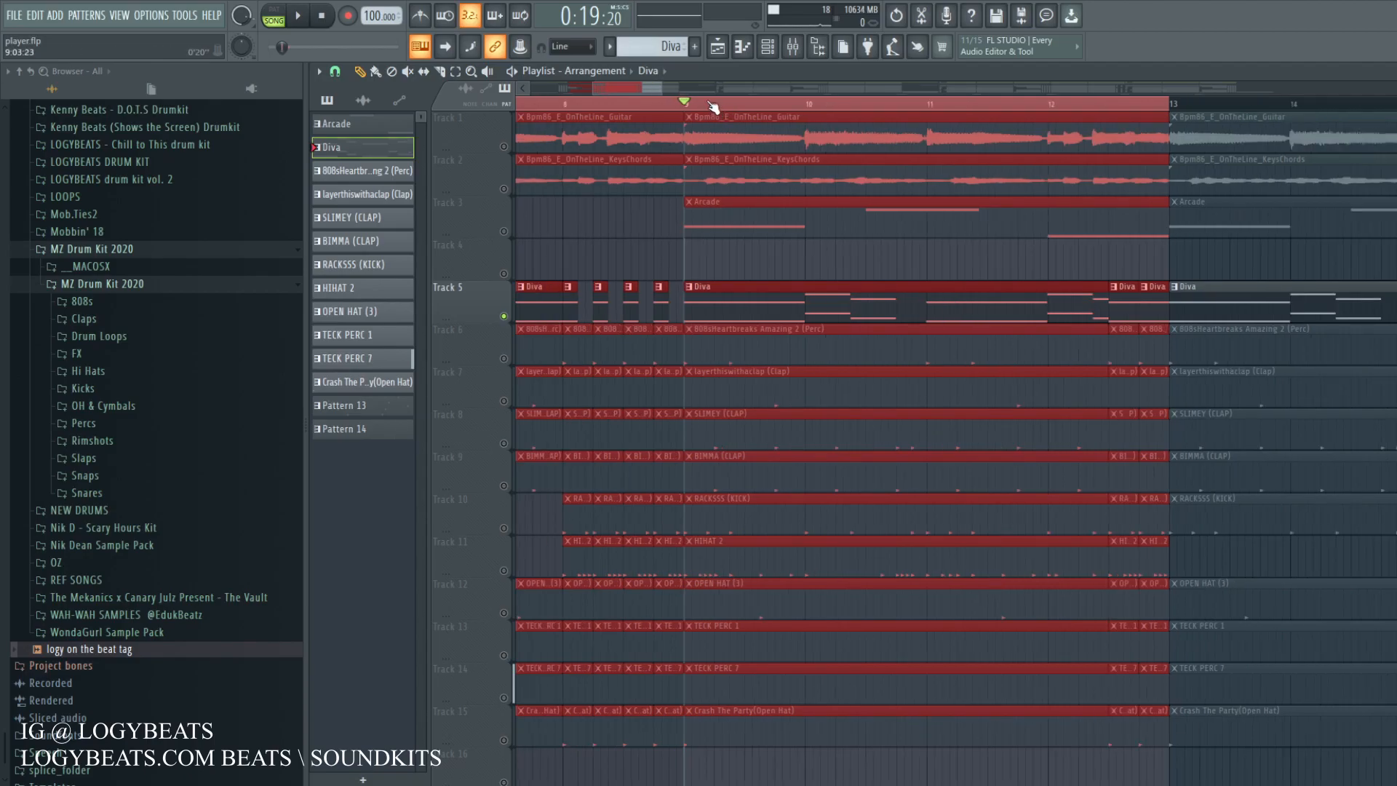
scroll(687, 111, up, 1)
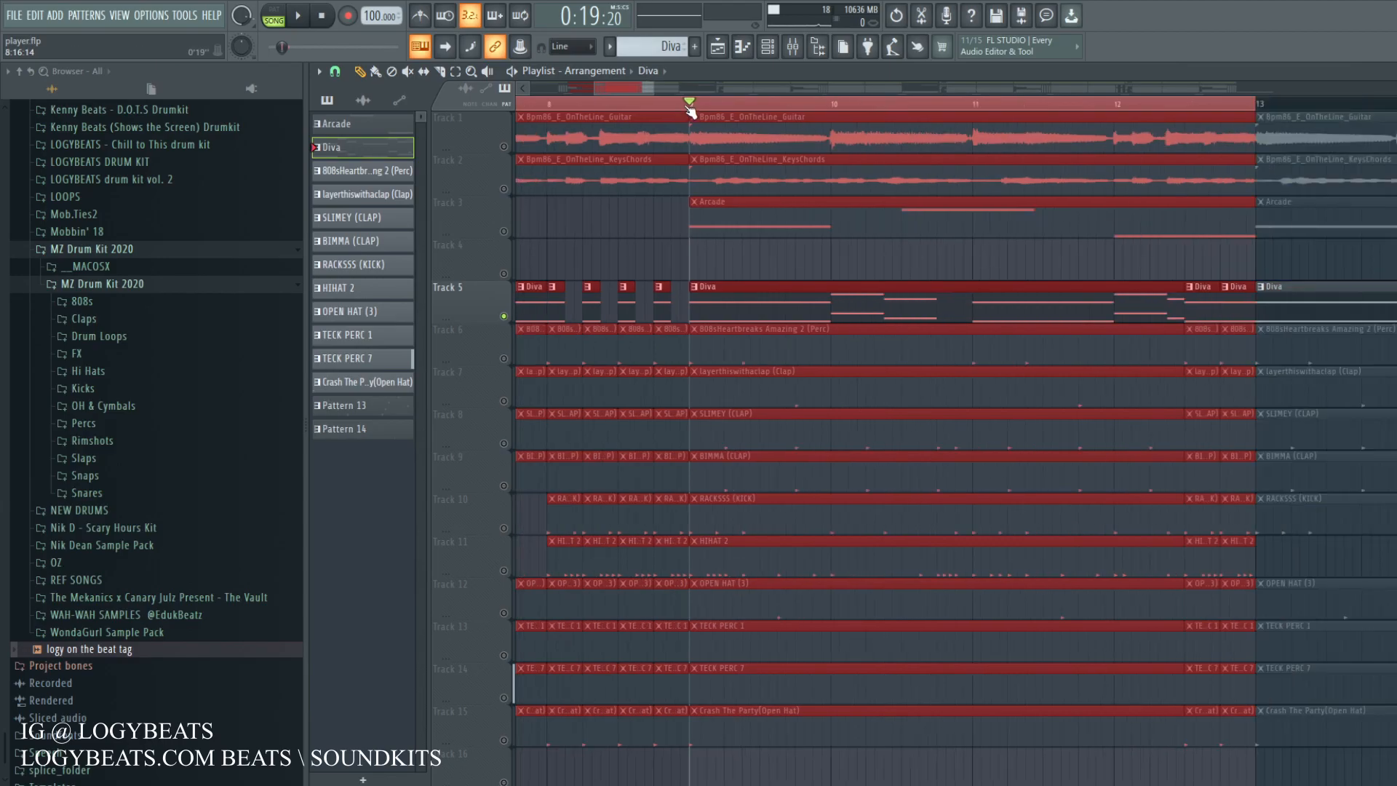
scroll(689, 111, down, 2)
key(space)
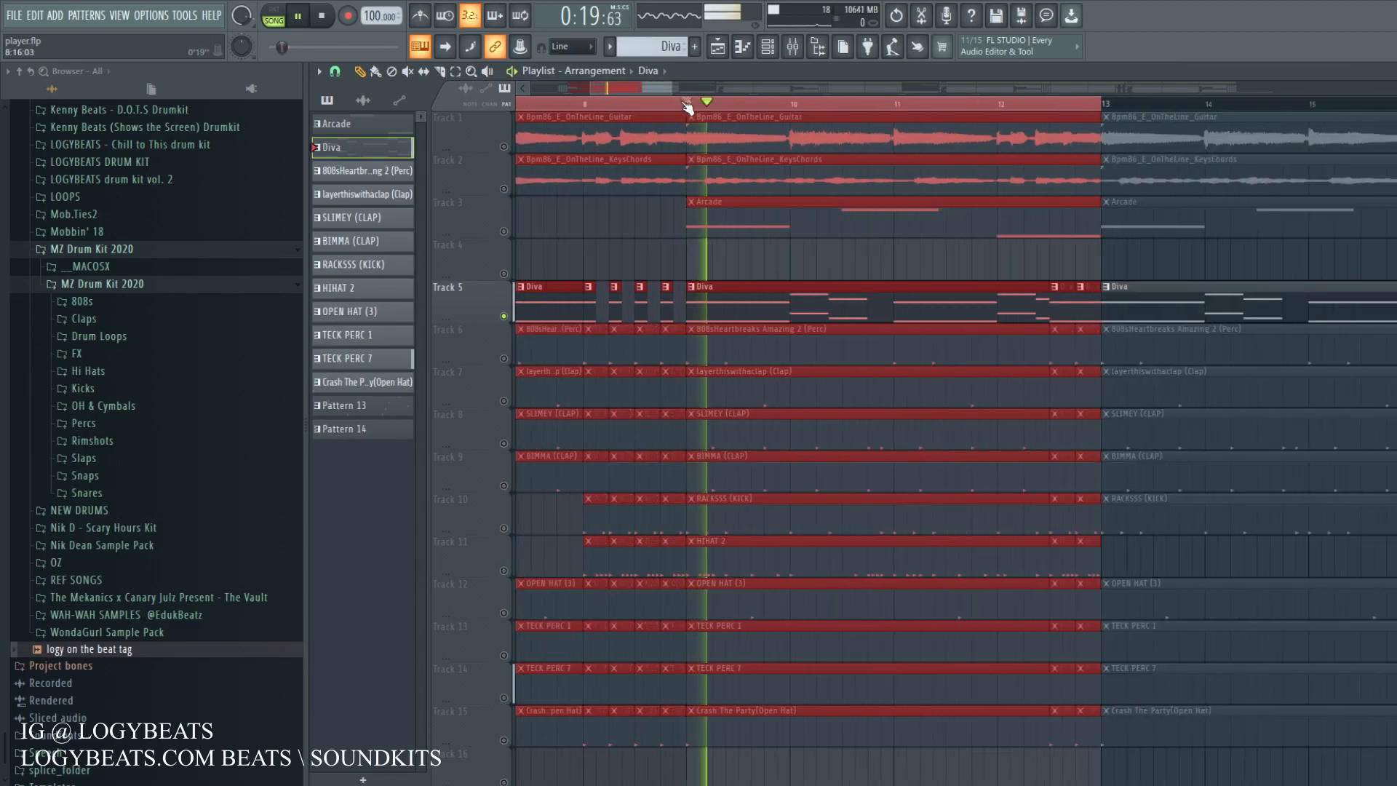
key(space)
click(793, 46)
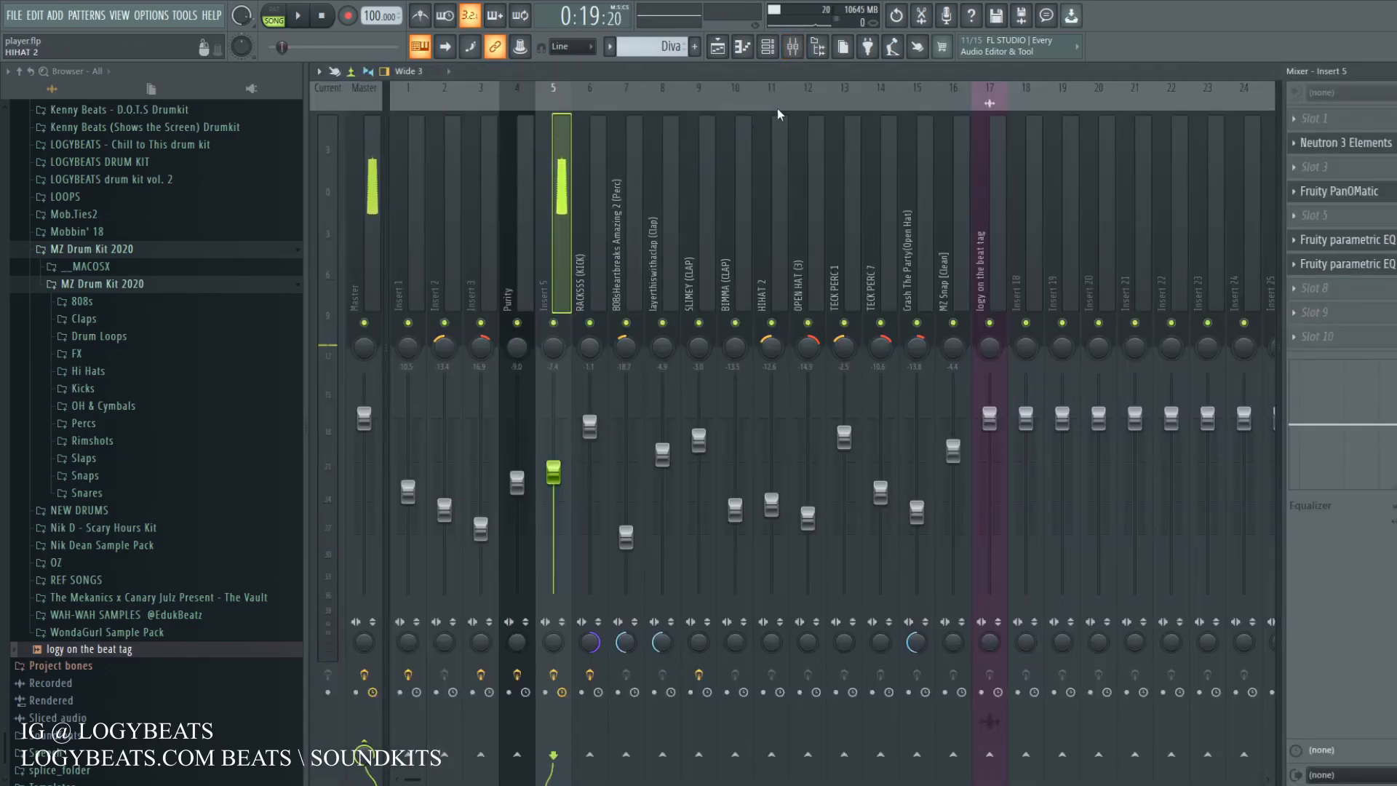
click(768, 46)
click(718, 46)
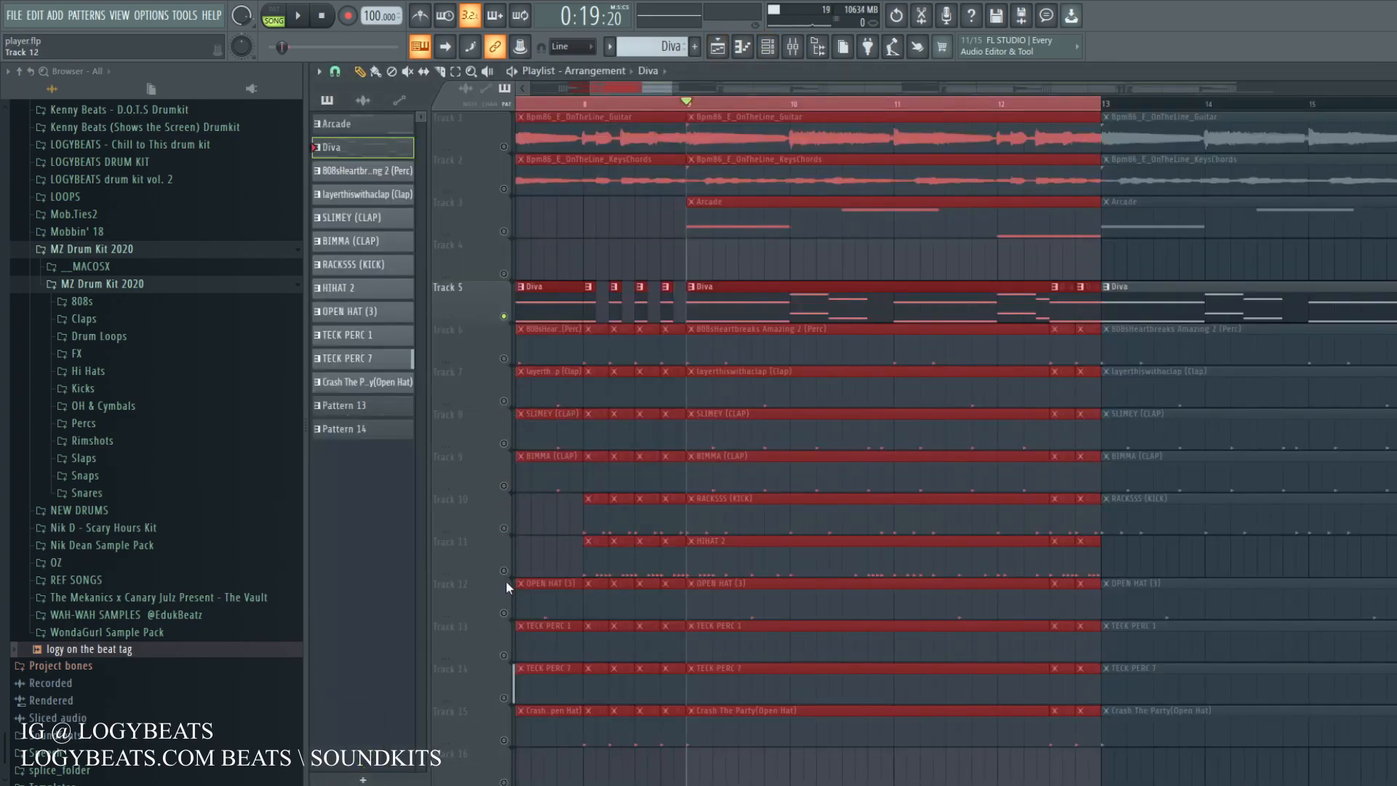
Step: Unmute the RACKSSS (KICK) track alongside Diva and play both briefly before showing the mixer
click(505, 532)
key(space)
key(space)
click(792, 46)
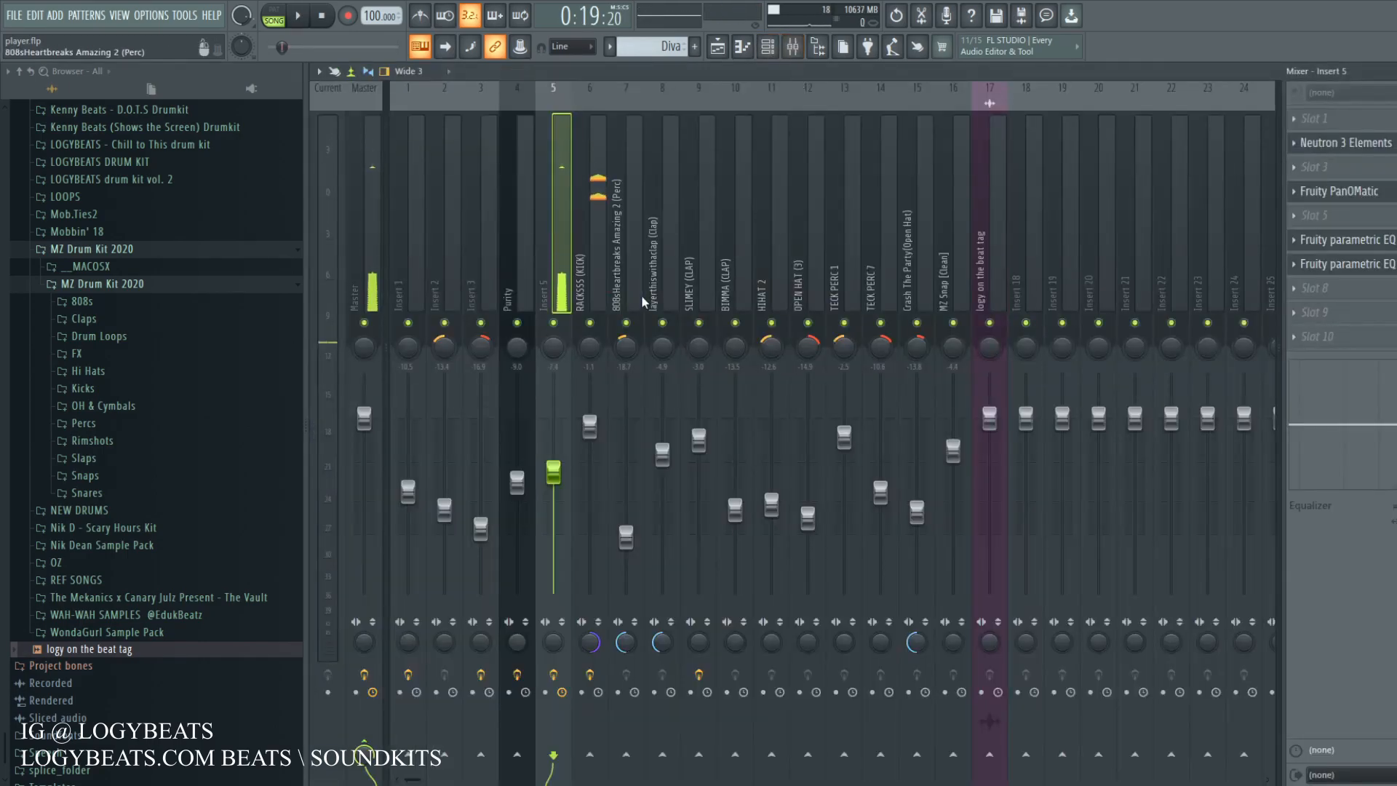
Step: Open the Fruity peak controller on the RACKSSS (KICK) insert and watch its peak graph during a short playback
click(586, 300)
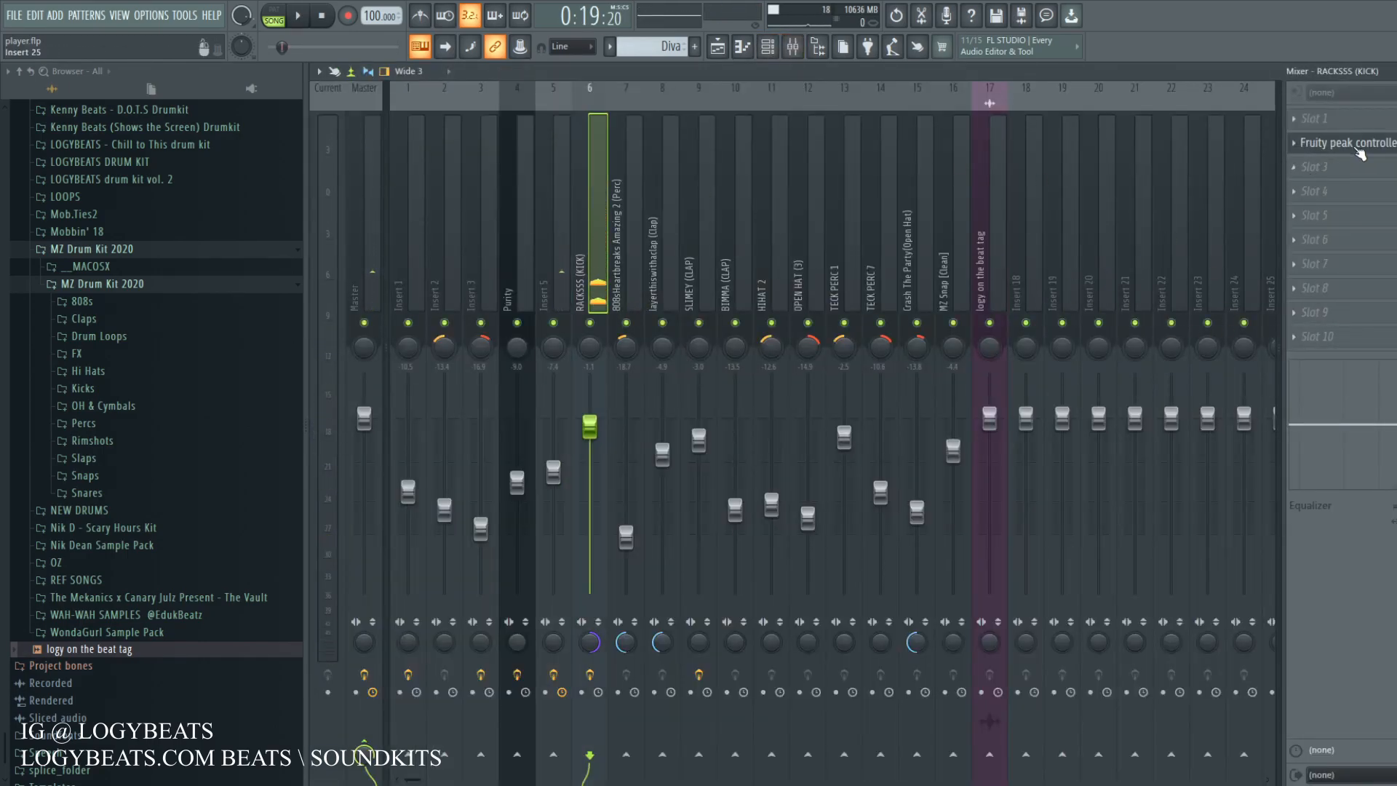
click(1382, 149)
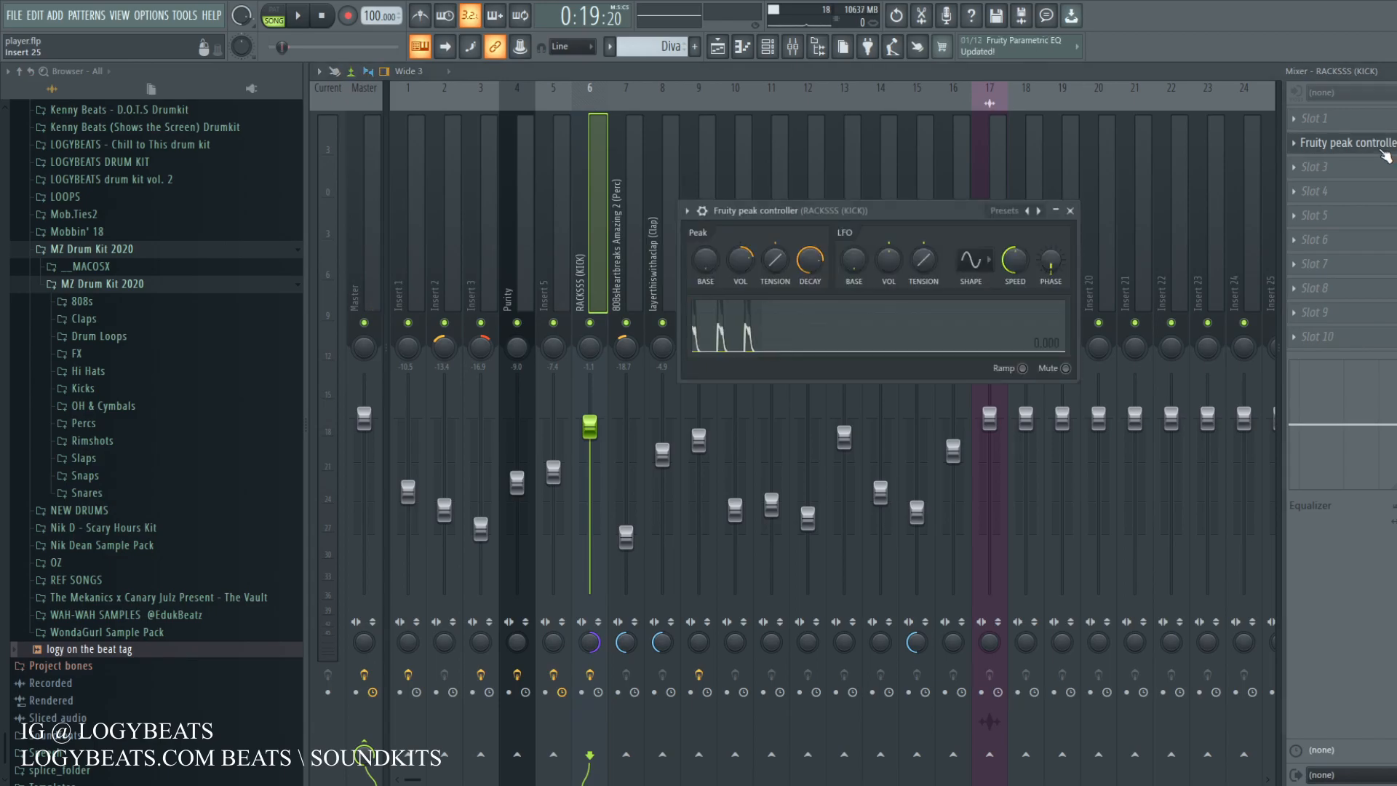
drag(916, 177, 899, 191)
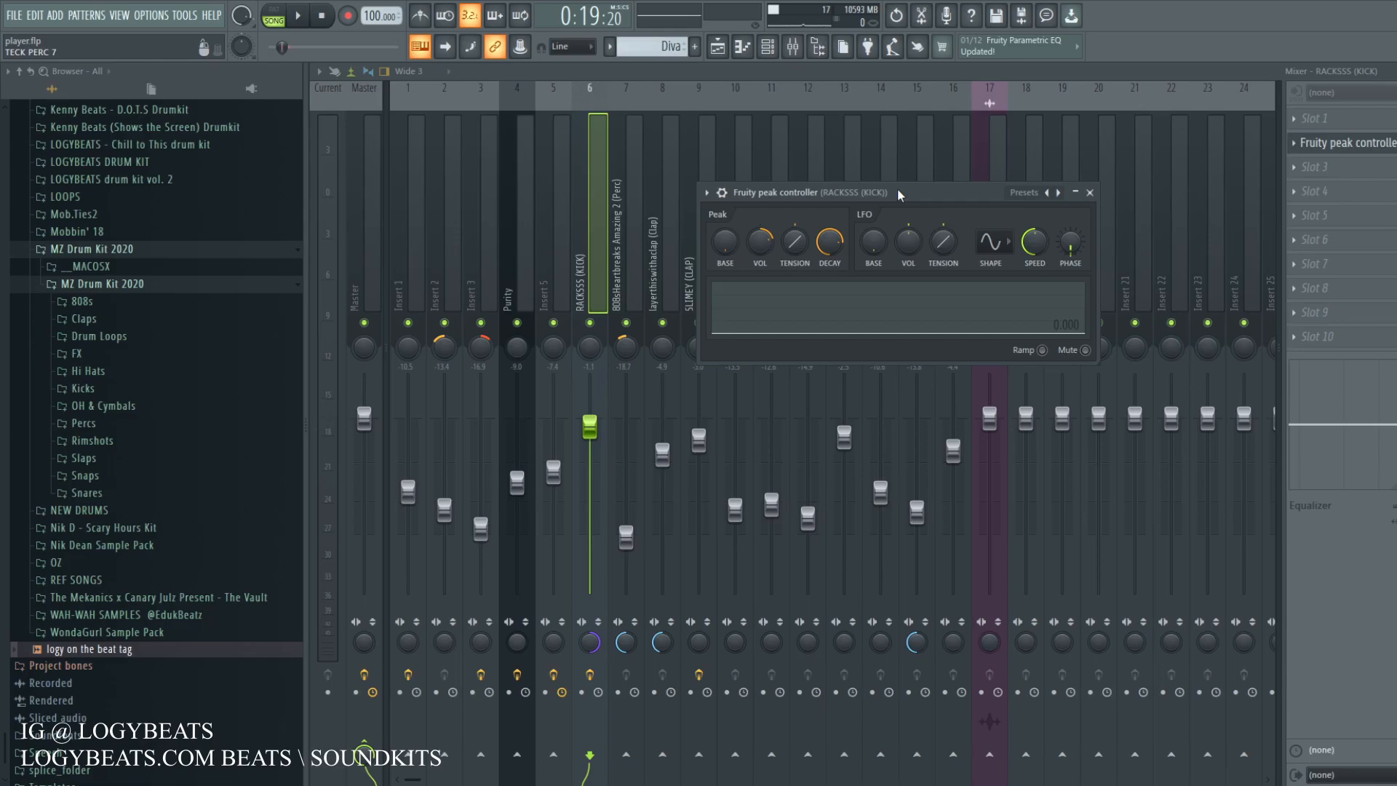
key(space)
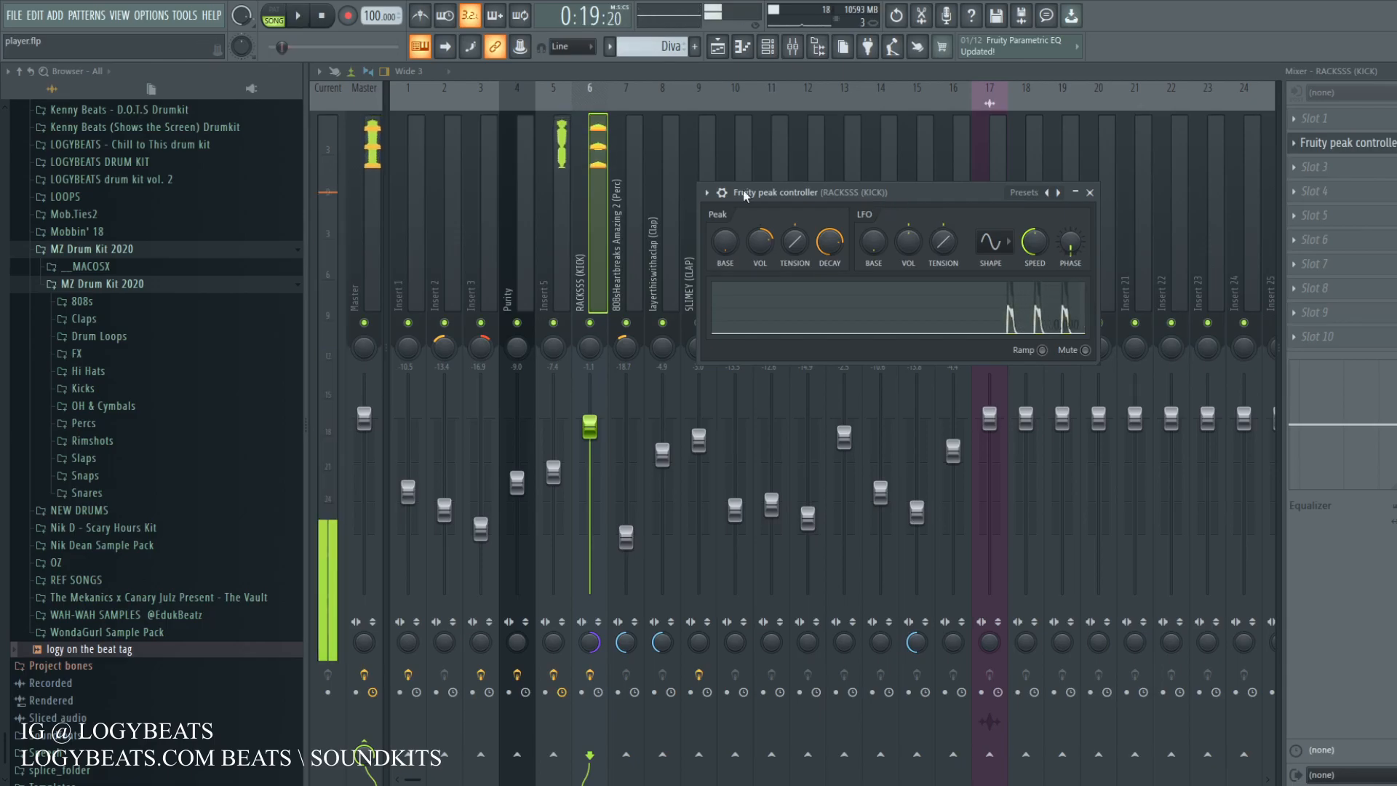
drag(744, 193, 760, 192)
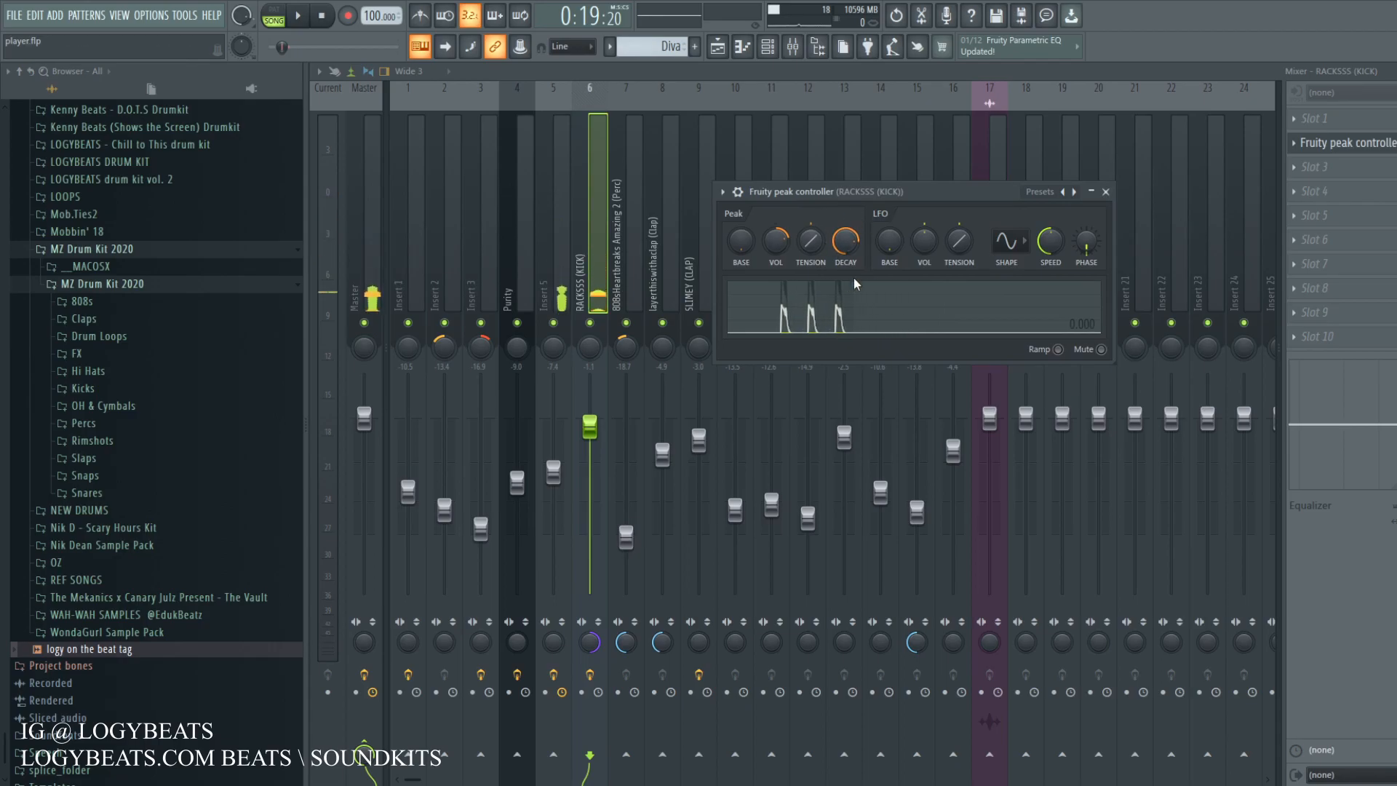
Step: Compare the effect slots of Insert 5 and the RACKSSS (KICK) insert, including a look at the plugins available for the kick's Slot 3
click(560, 178)
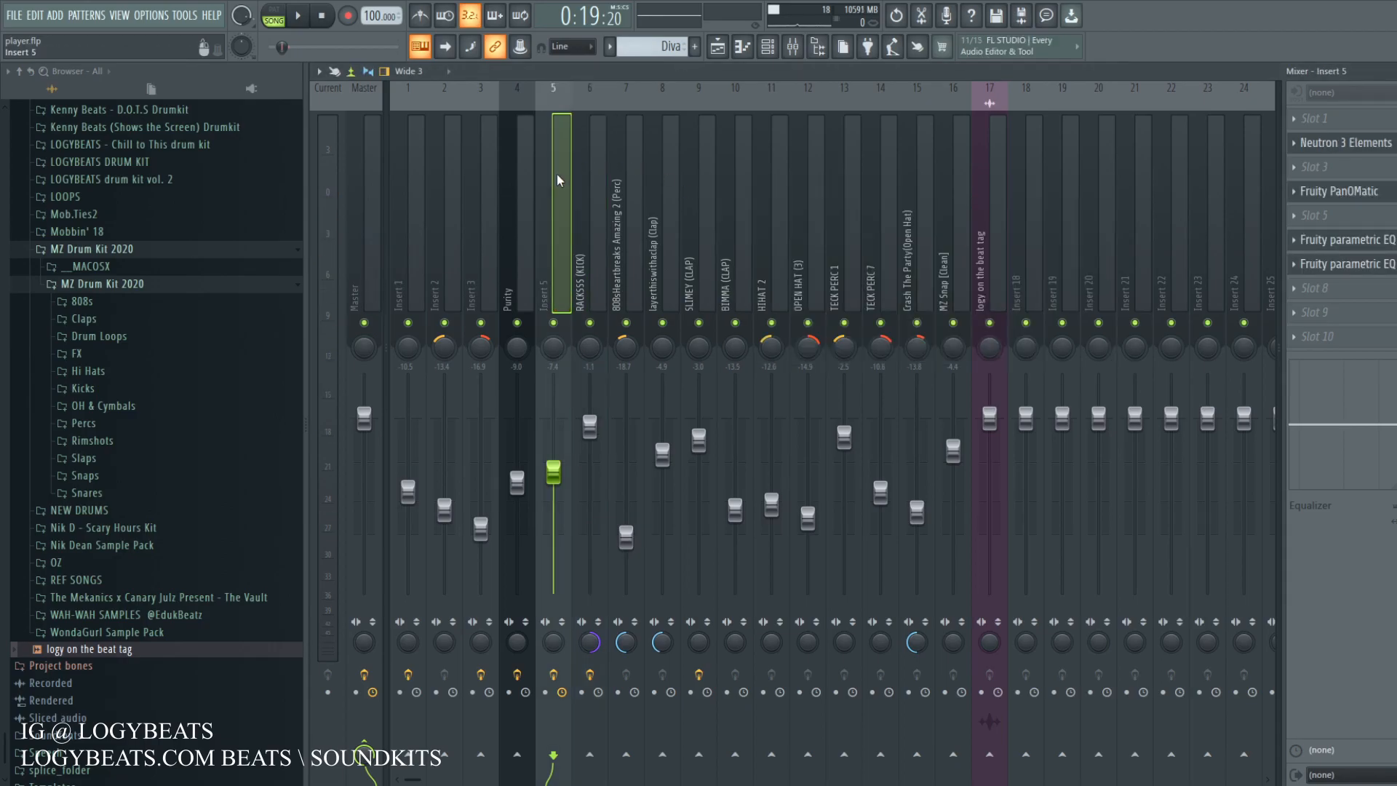
click(593, 265)
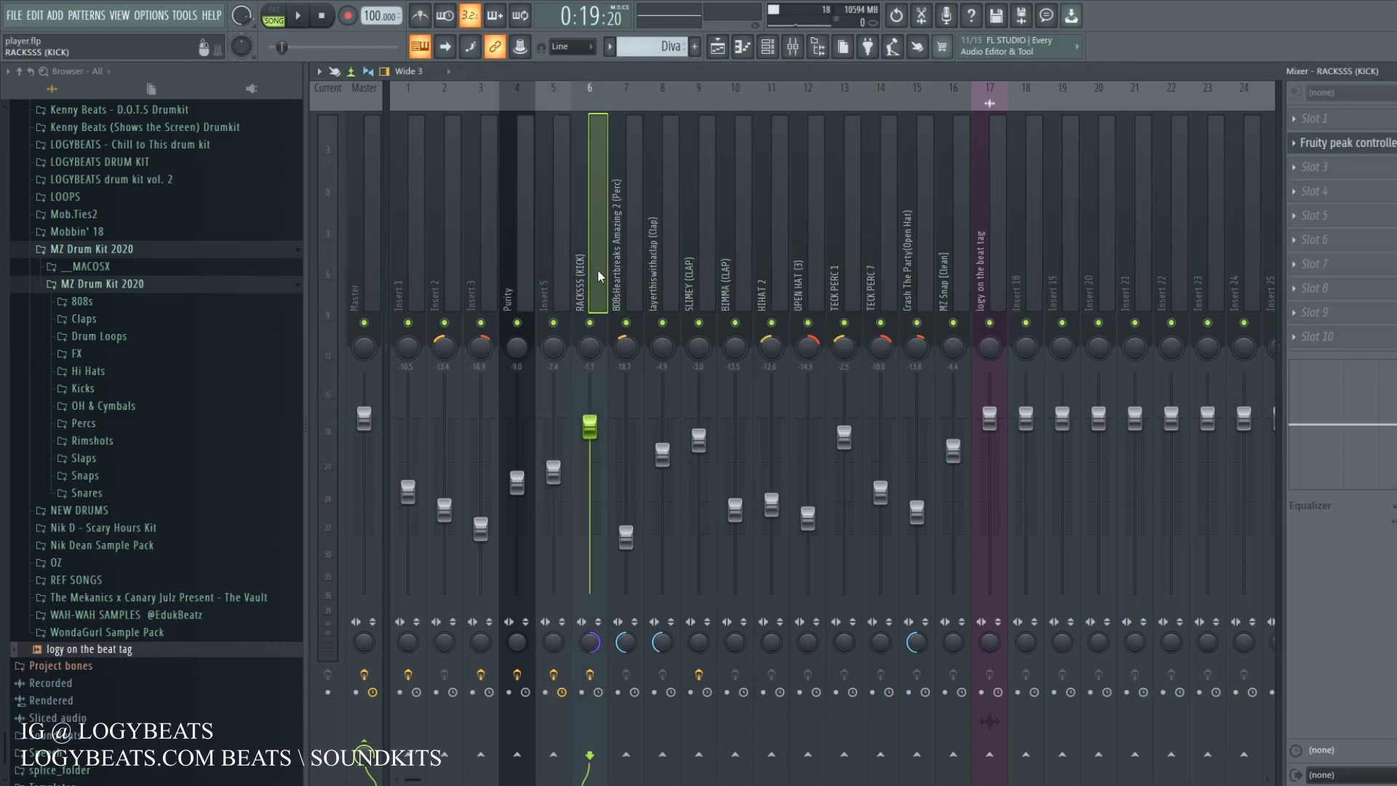
click(1297, 172)
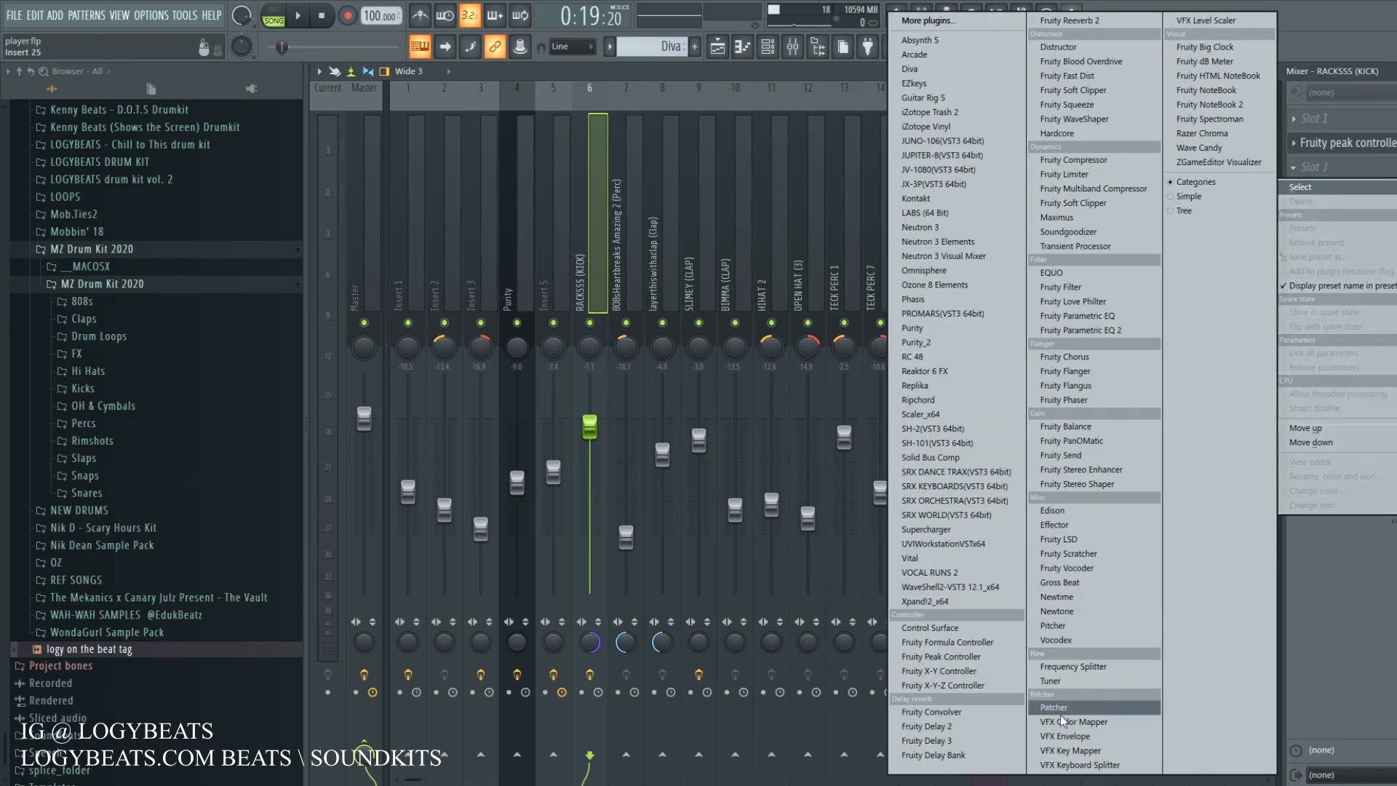
click(603, 255)
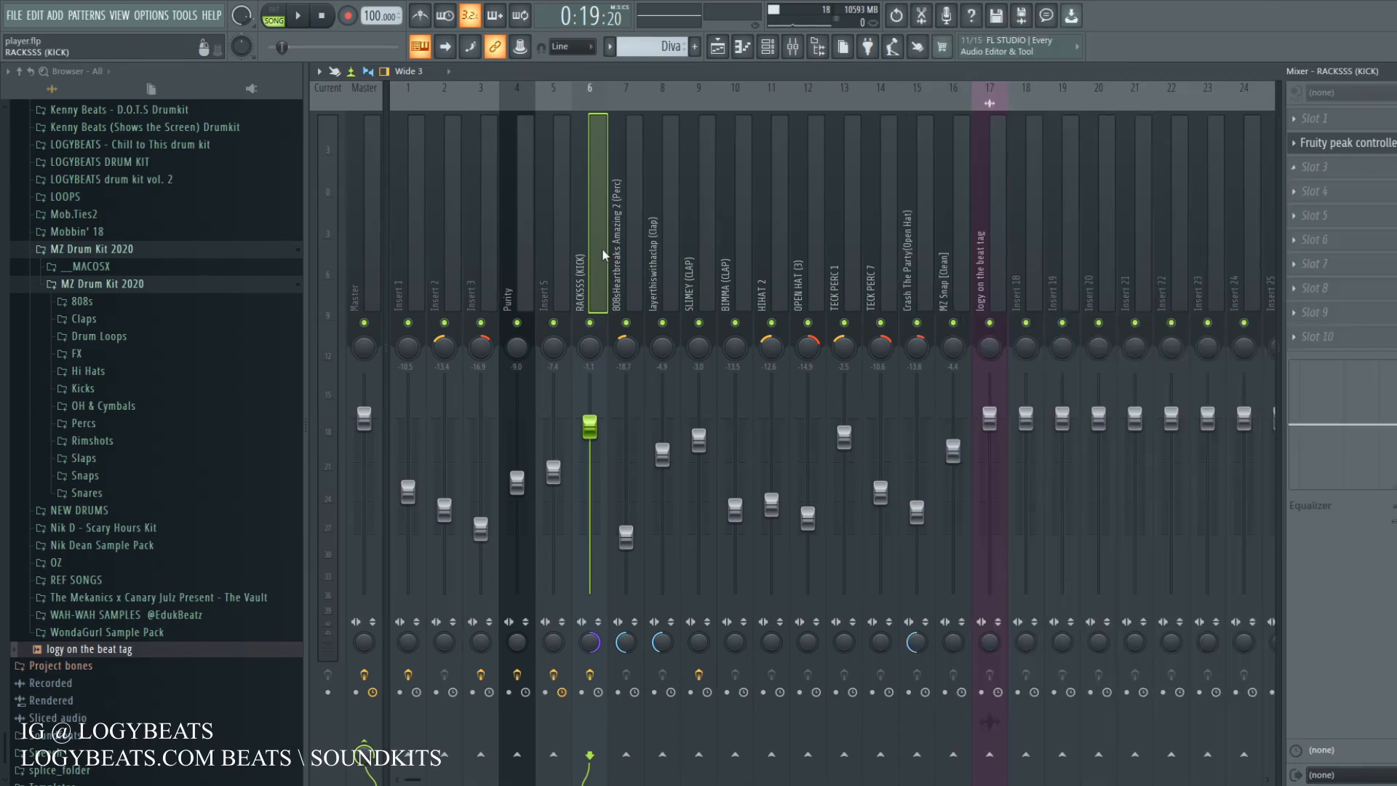
click(564, 252)
click(598, 254)
click(564, 250)
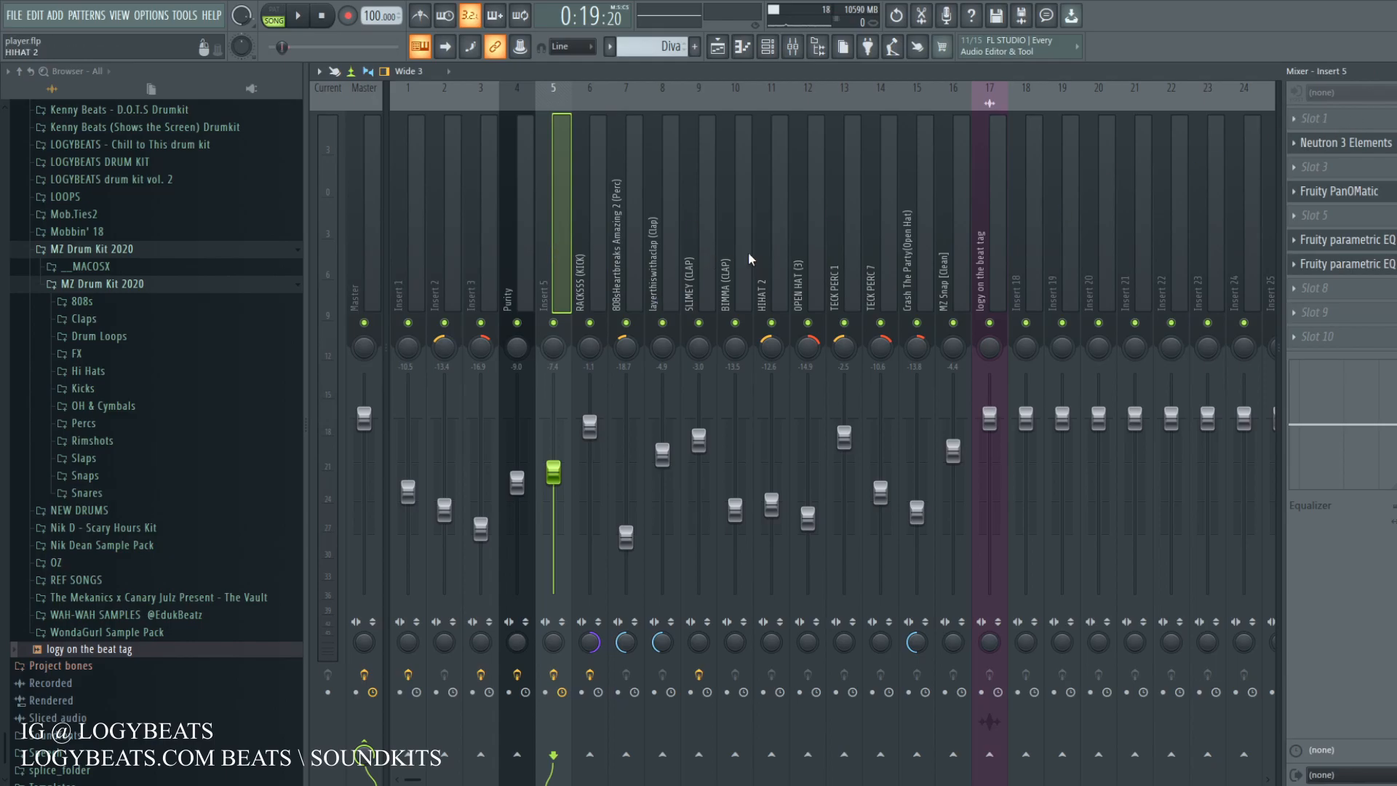
key(Right)
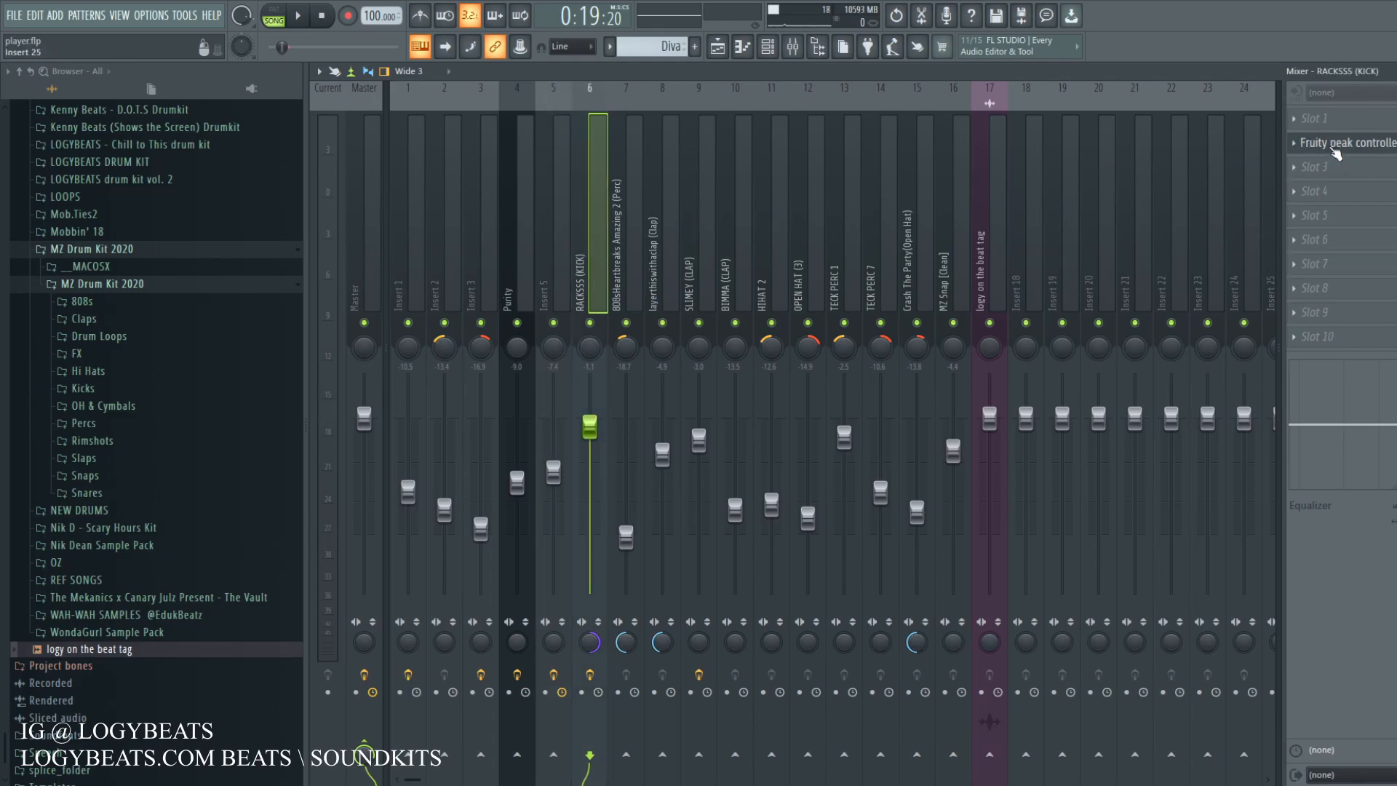
click(558, 250)
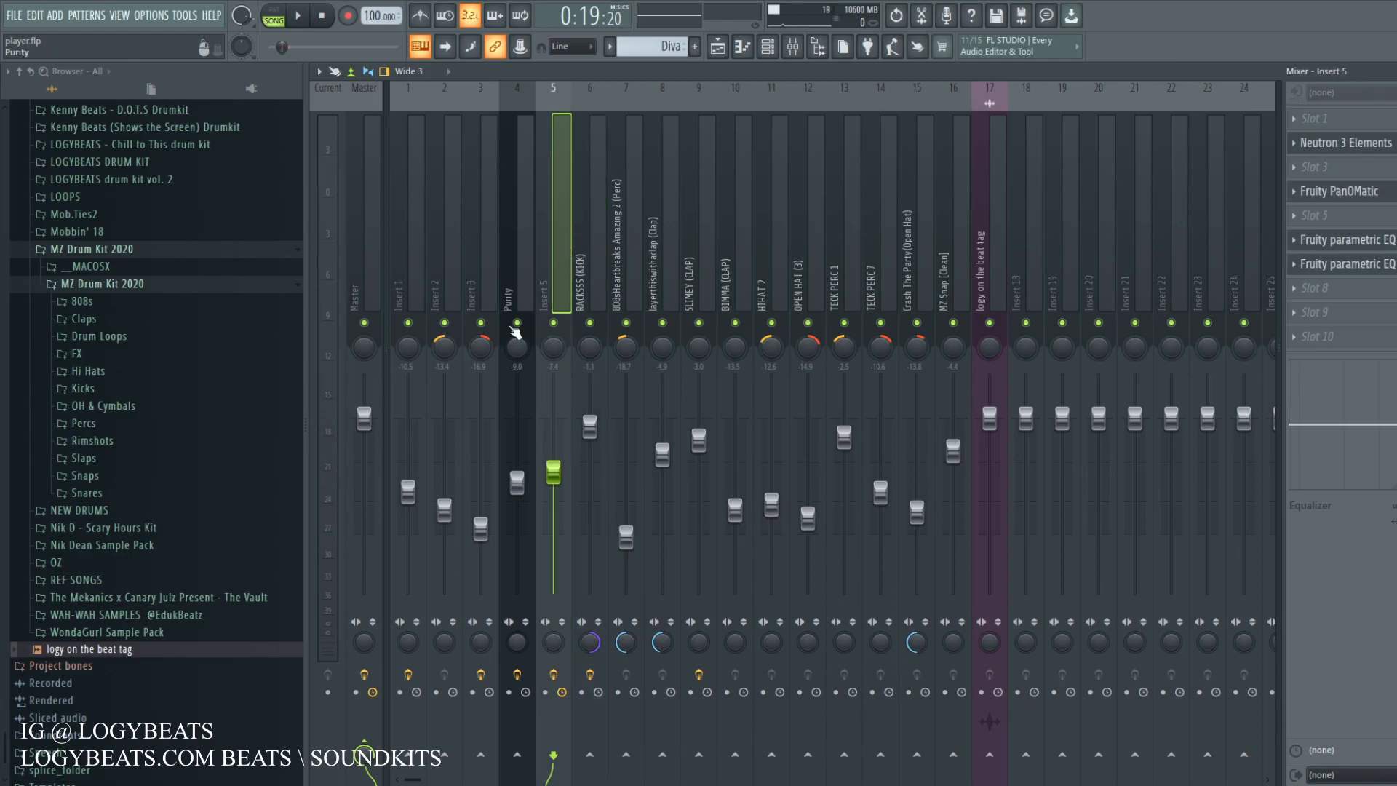
Step: Link the volume of Insert 5's Fruity PanOMatic to Peak ctrl - Peak with the mapping formula 1-Input
click(1343, 194)
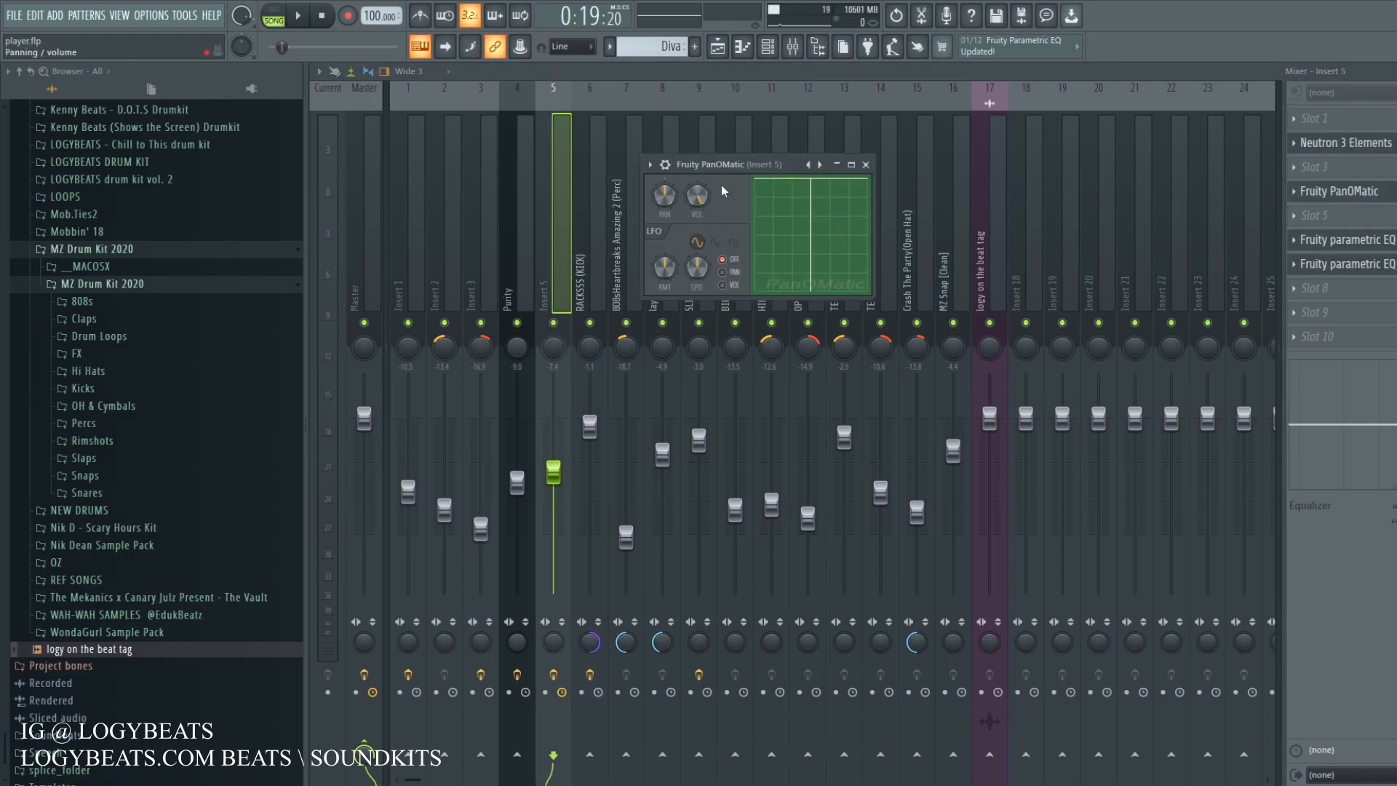
drag(697, 195, 697, 232)
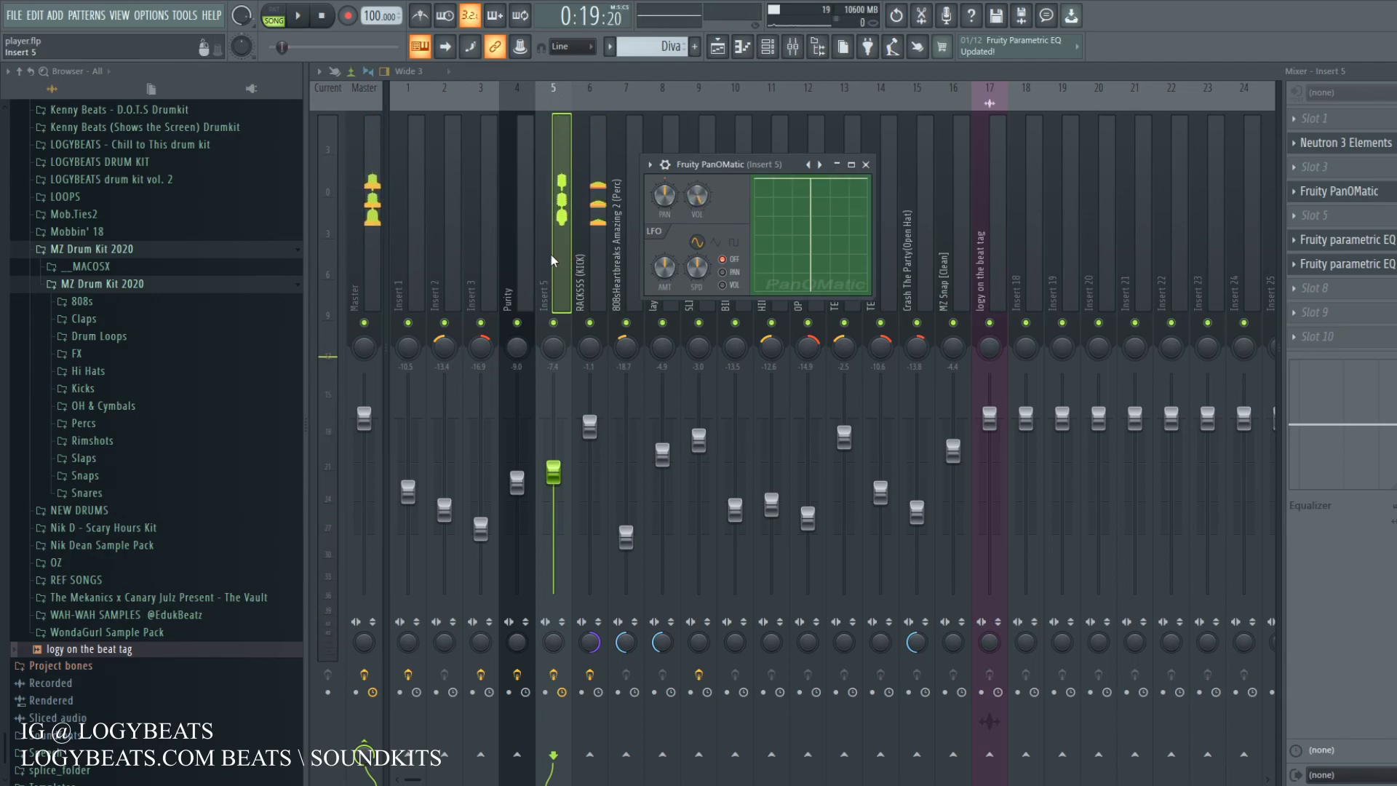
right_click(706, 198)
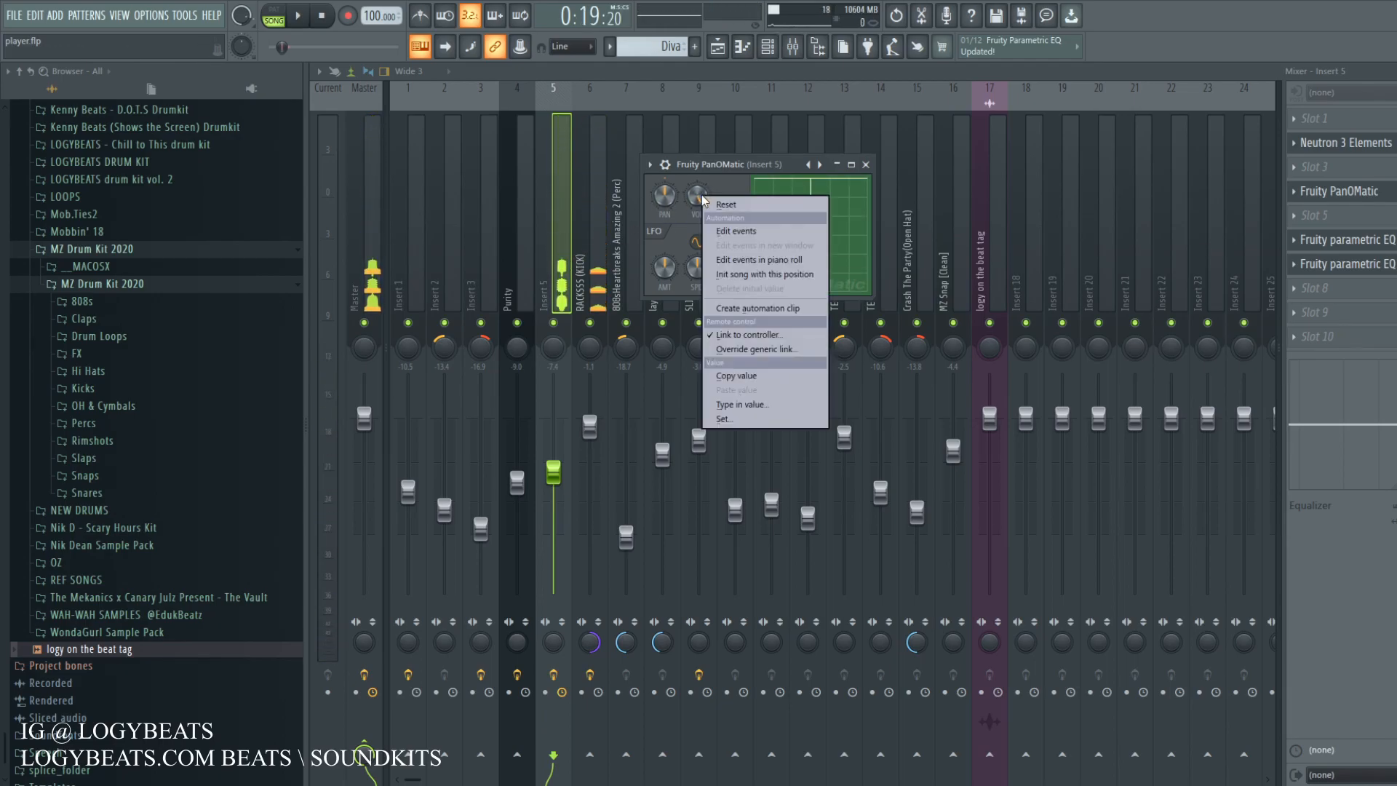
click(756, 336)
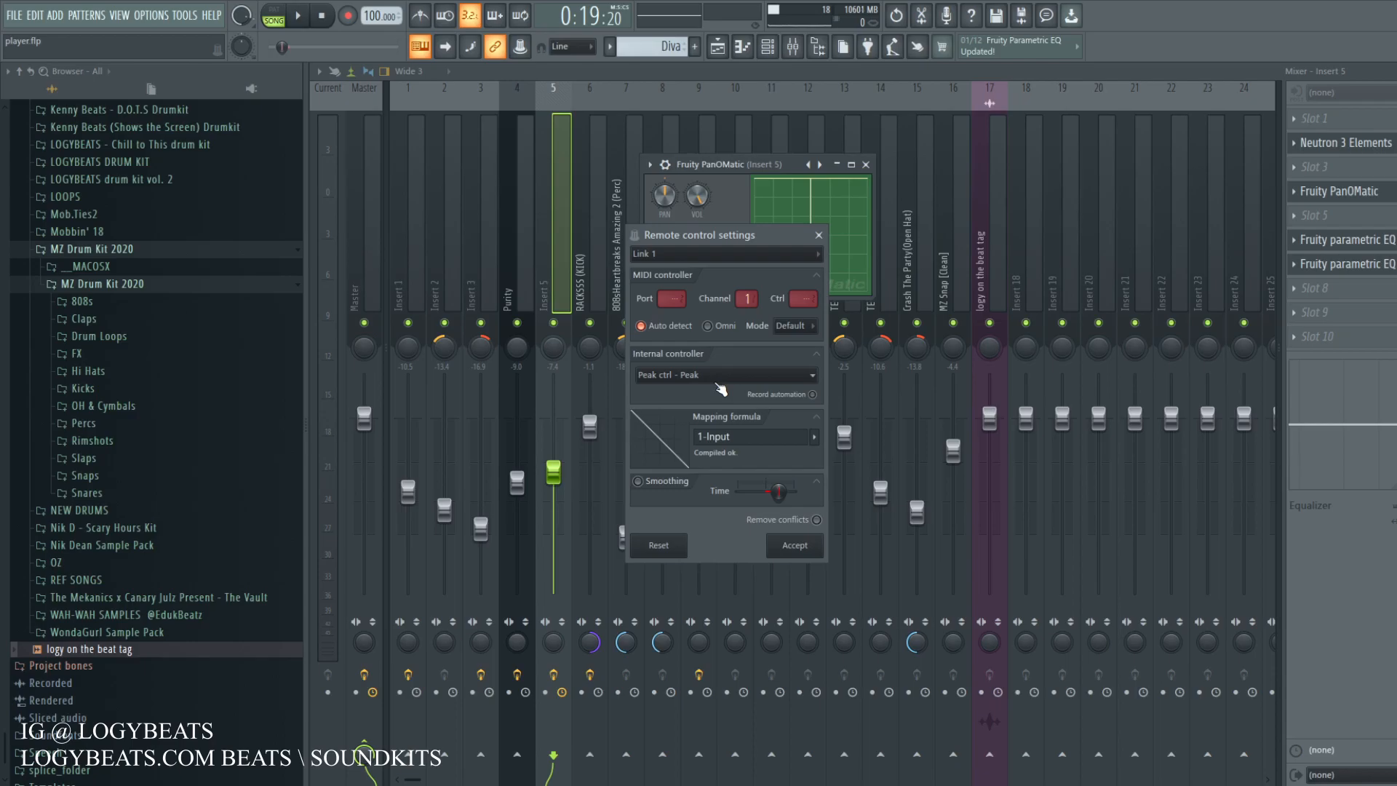
click(713, 375)
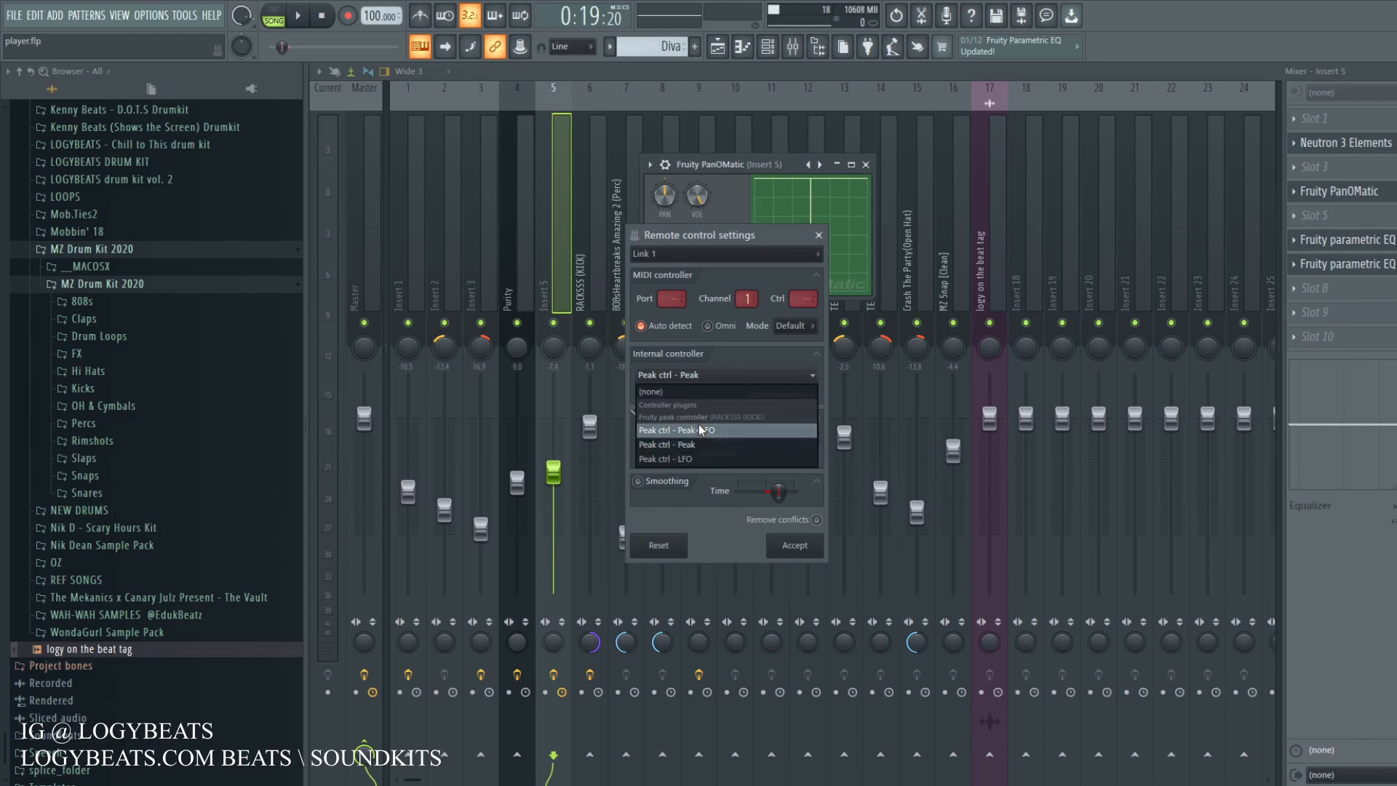
click(689, 445)
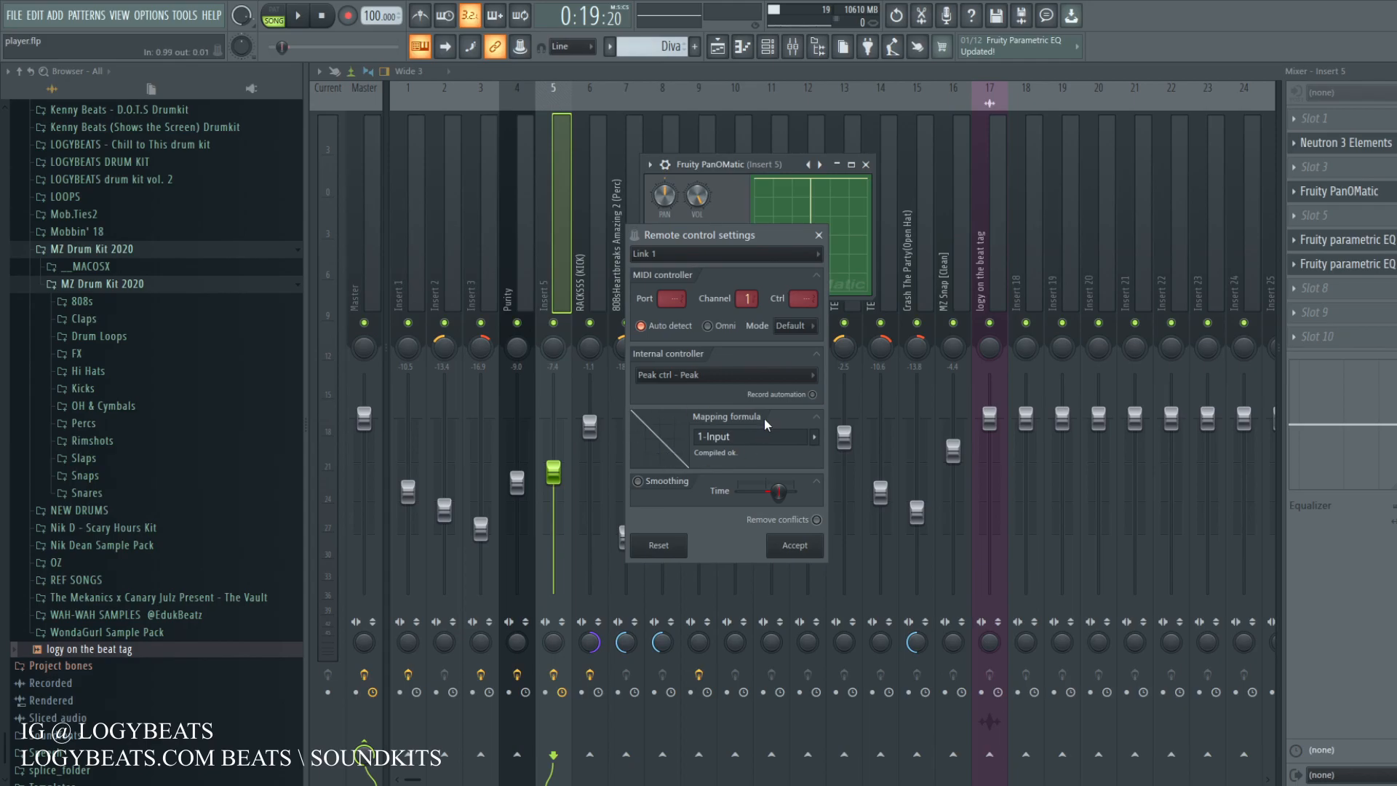
click(815, 436)
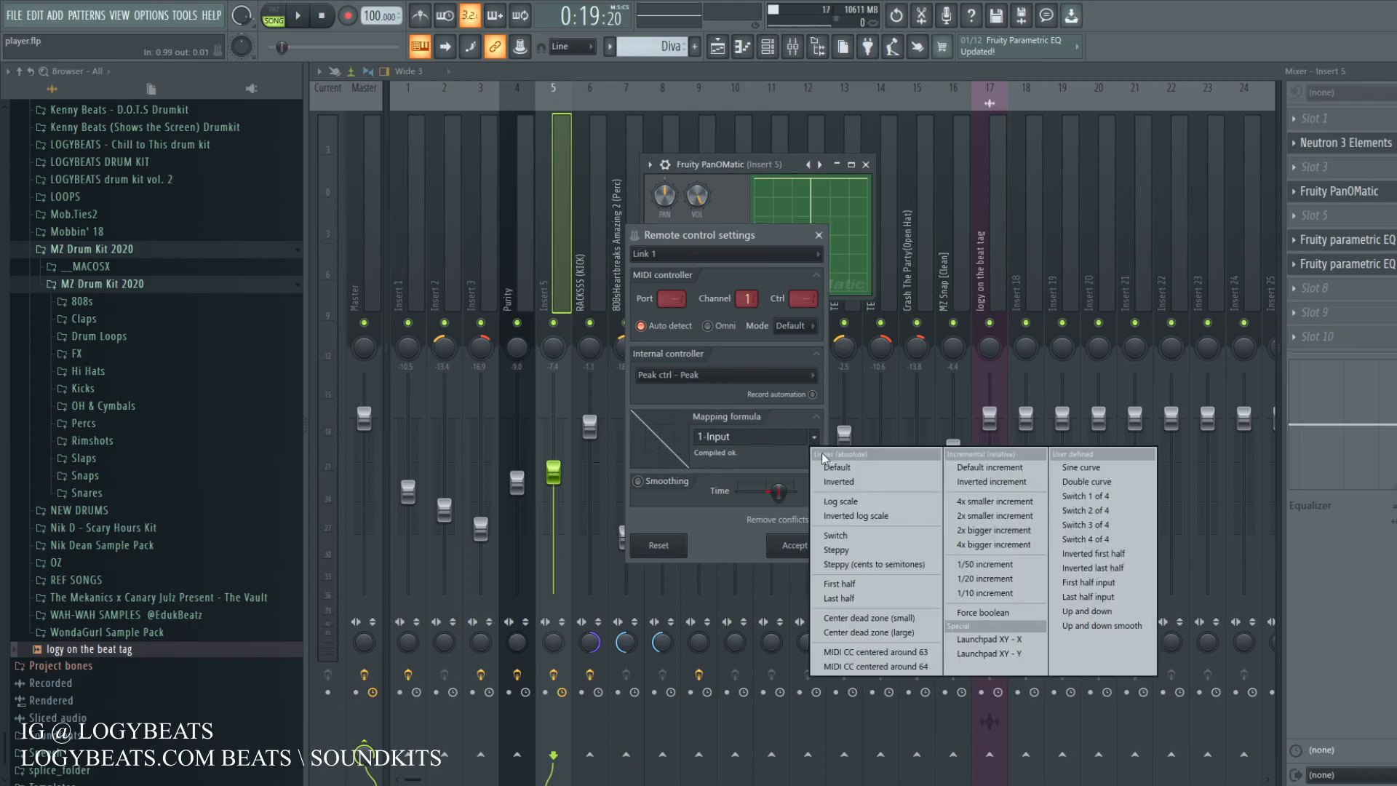
click(753, 434)
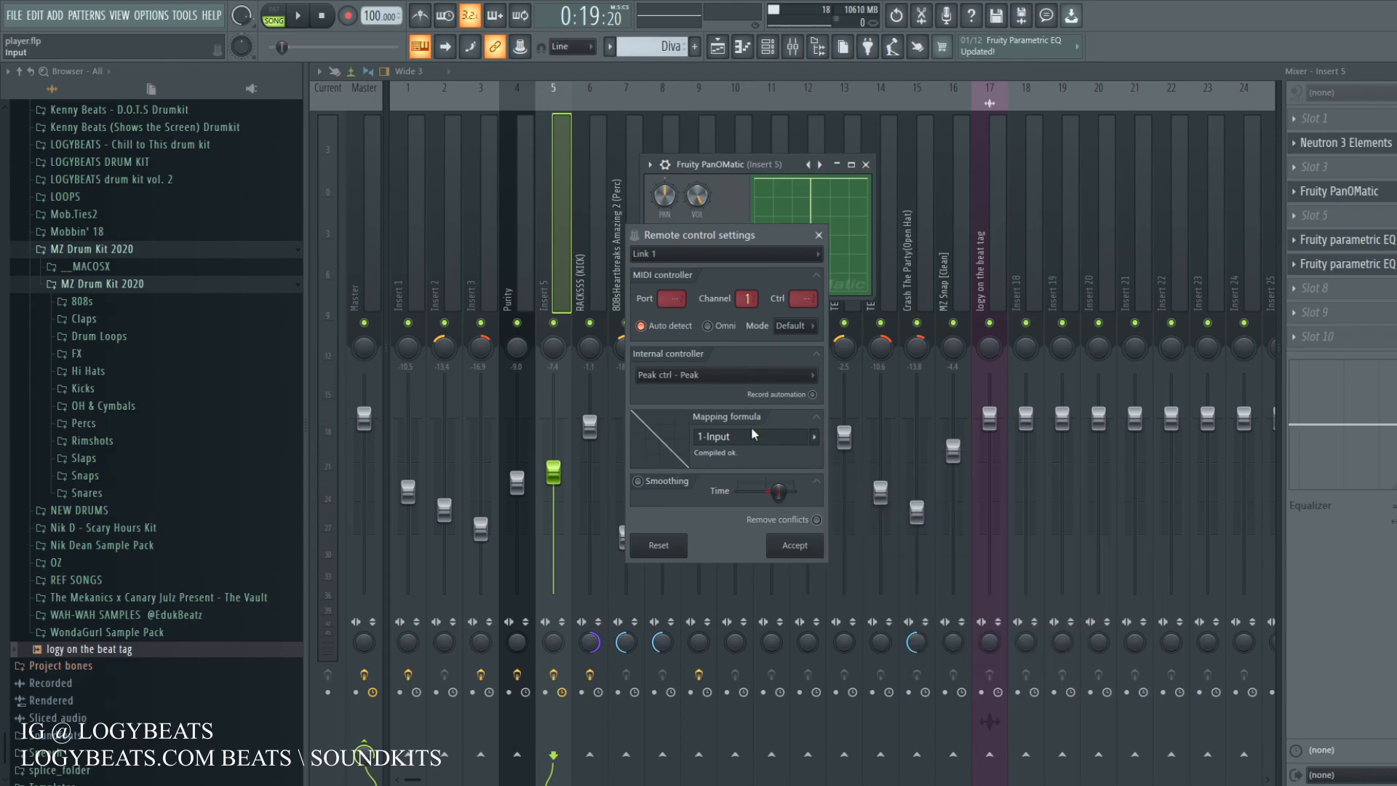
click(794, 546)
Step: Play the kick and Diva together from bar 9 while watching the Fruity PanOMatic volume on Insert 5
drag(713, 169, 724, 169)
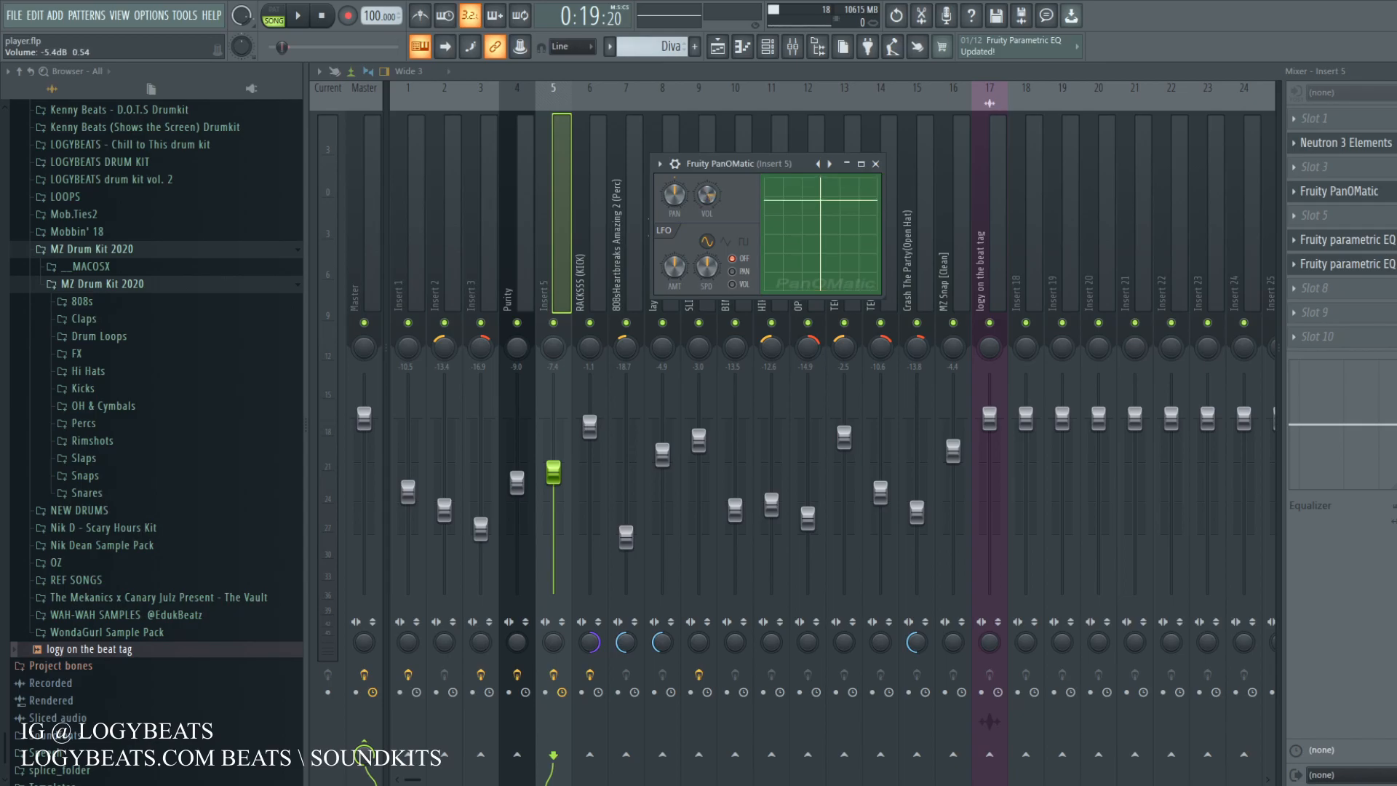
drag(715, 167, 723, 168)
key(space)
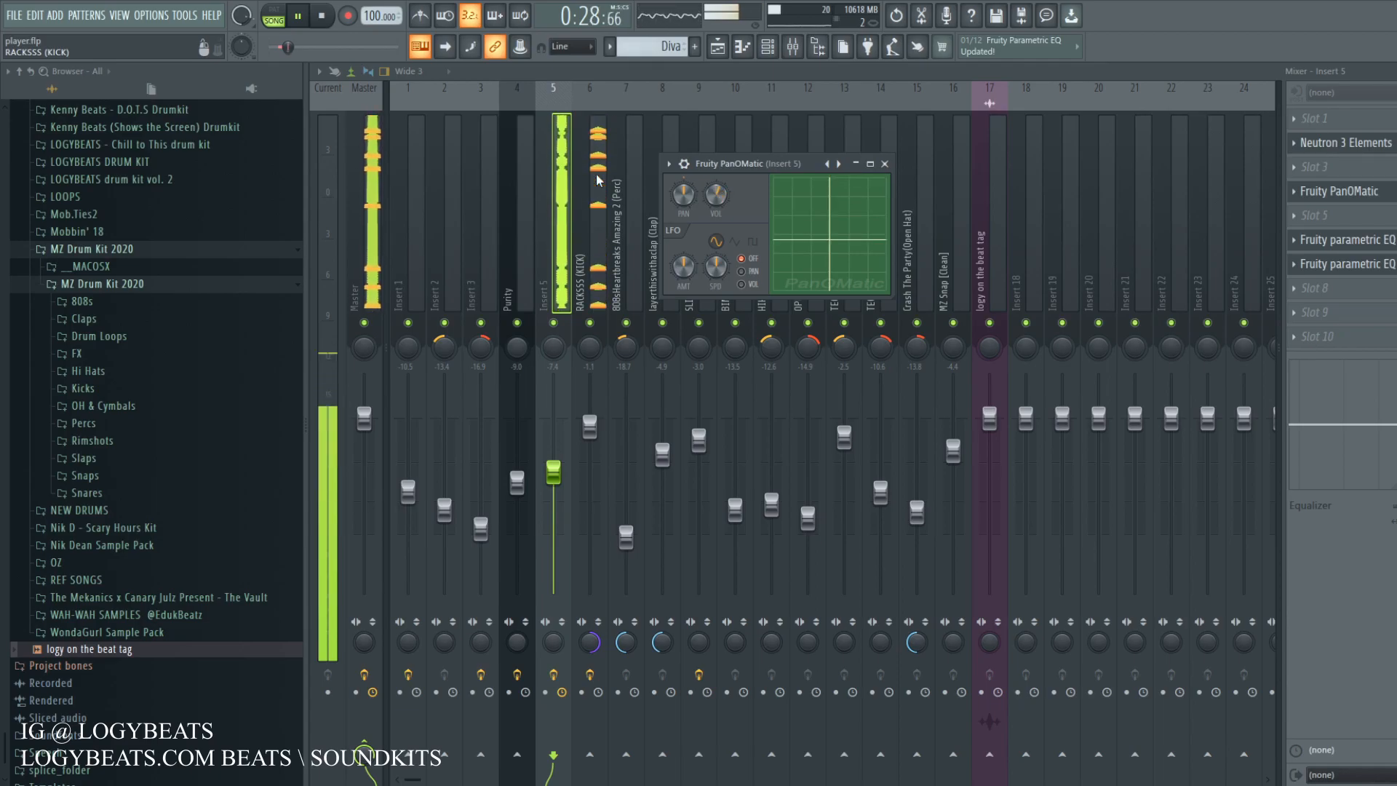
key(space)
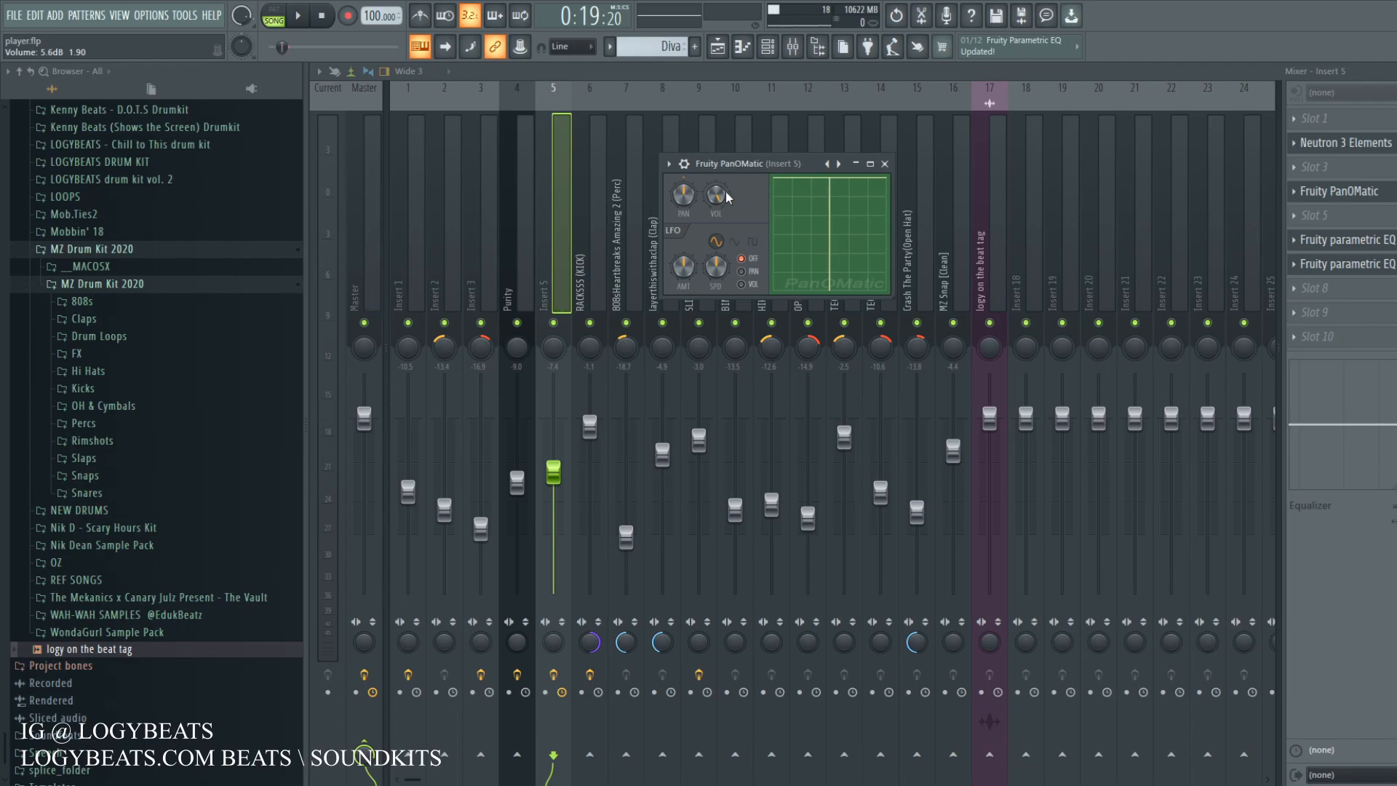
Step: Move the Fruity PanOMatic window aside and reopen the Fruity peak controller on the RACKSSS (KICK) insert
drag(600, 164, 364, 152)
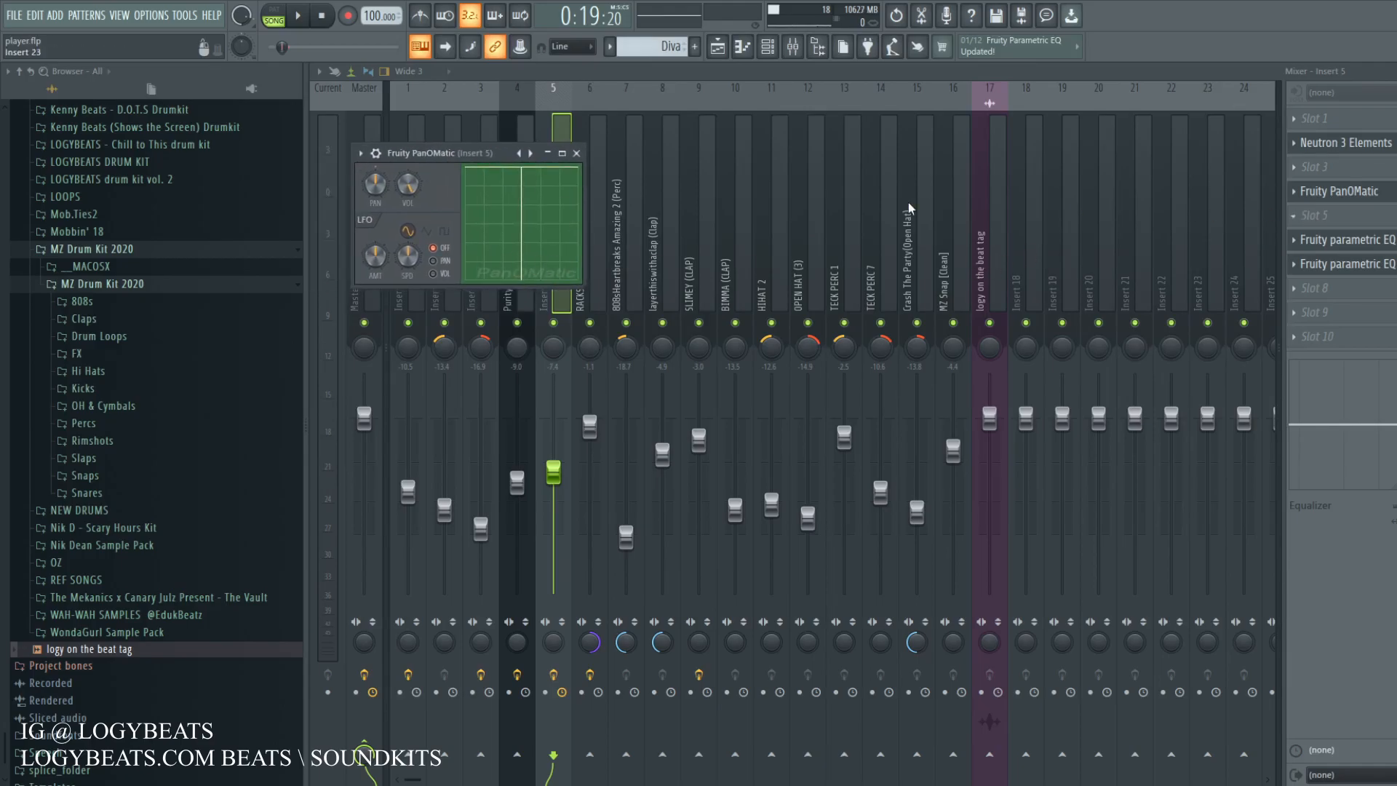
click(627, 264)
click(602, 265)
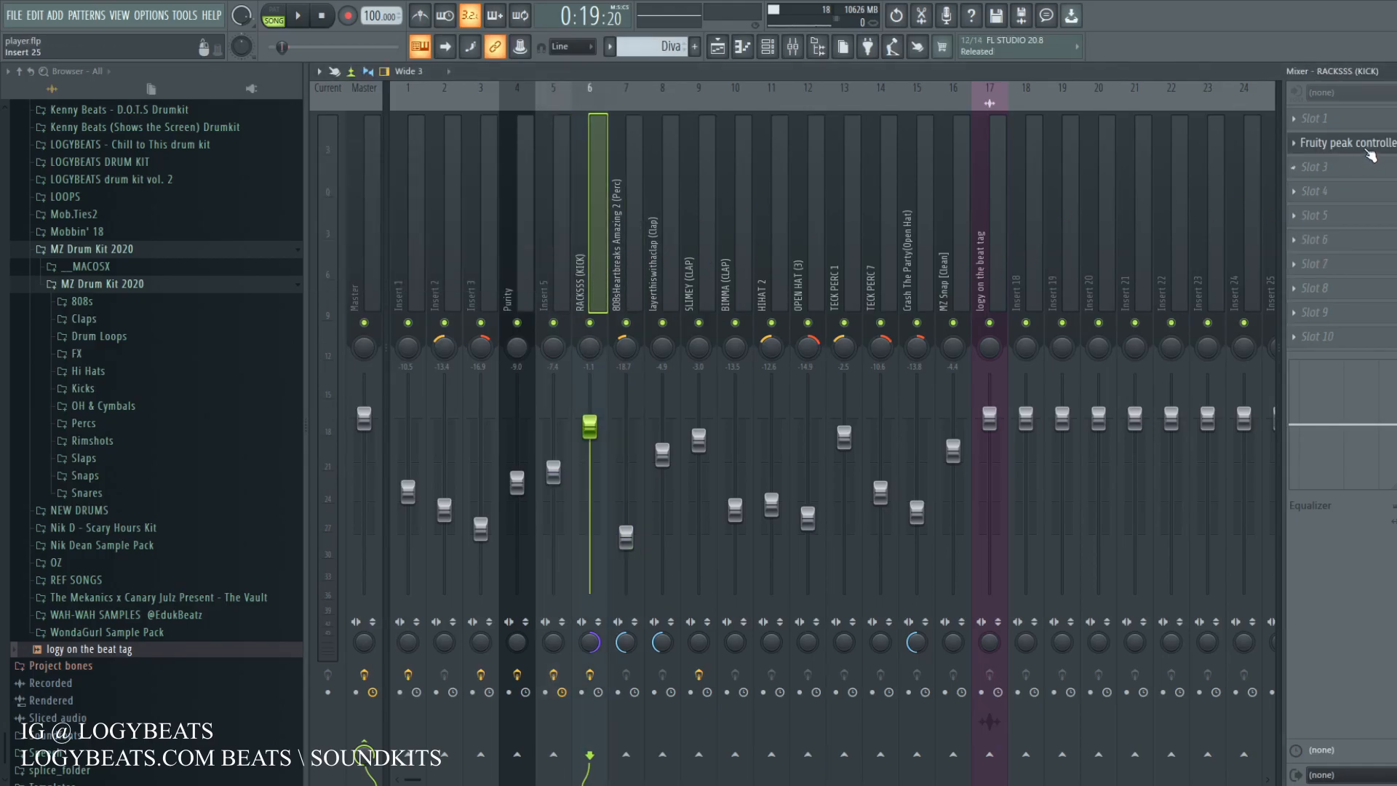
click(1370, 155)
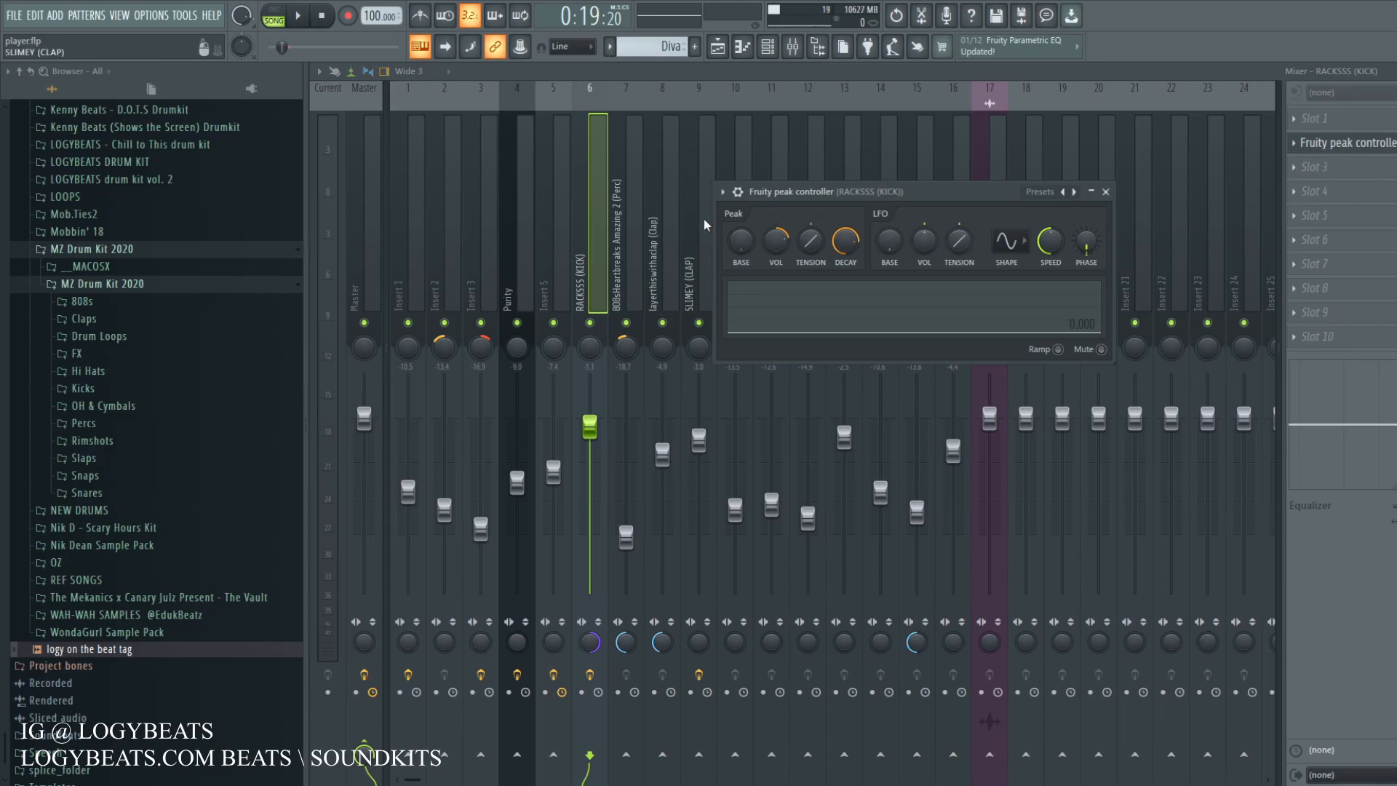
Step: Check Fruity PanOMatic on Insert 5, restore the mixer to its smaller window and reopen the RACKSSS (KICK) insert's Fruity peak controller
click(547, 280)
click(1320, 191)
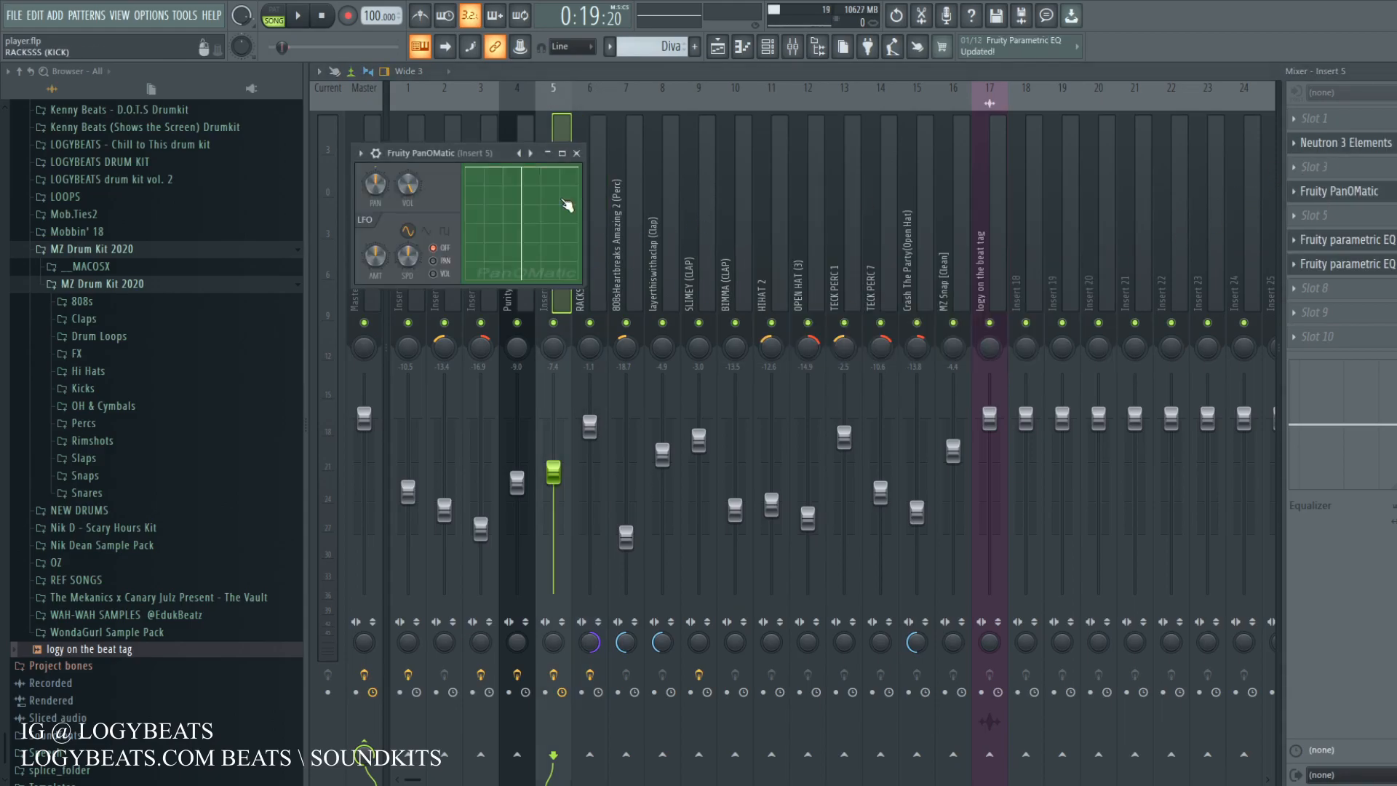
click(599, 298)
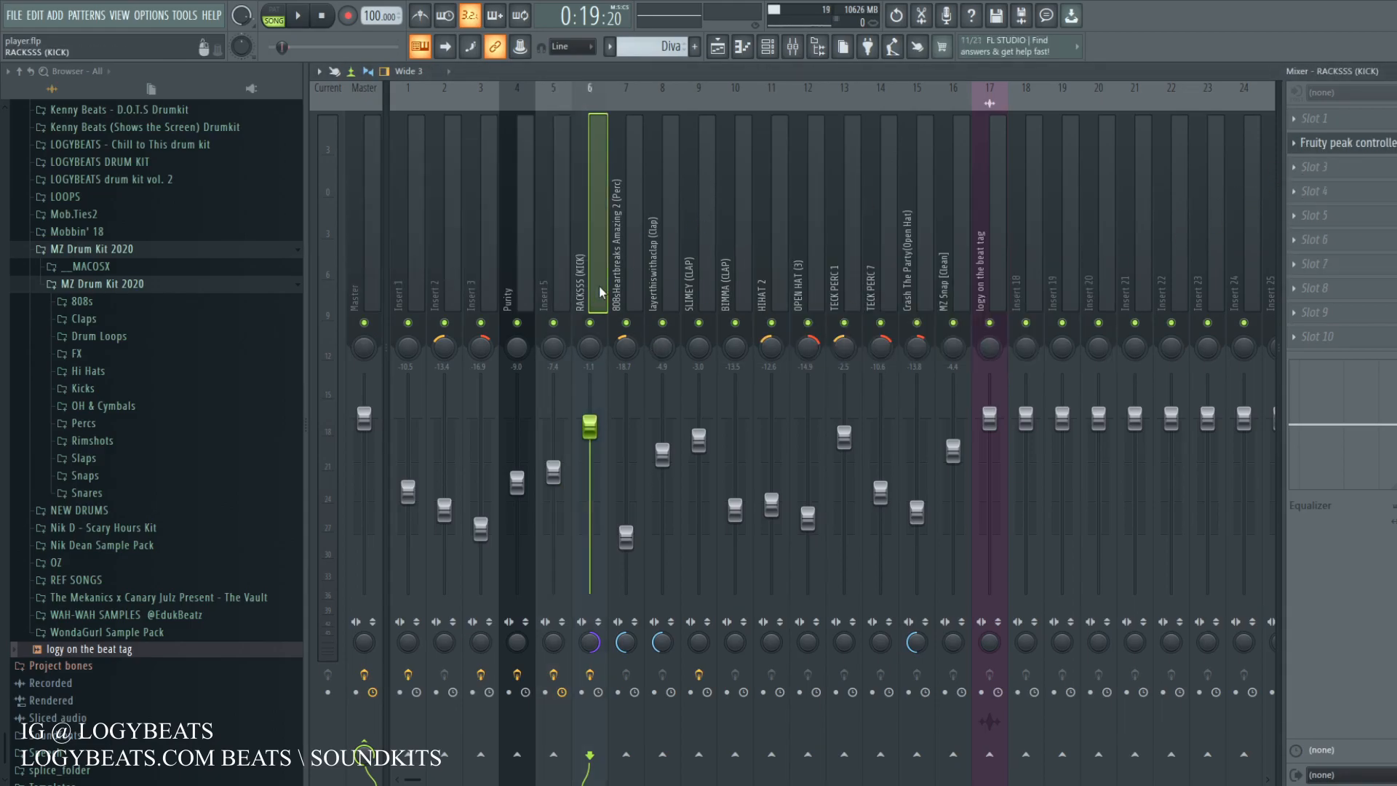
double_click(1244, 76)
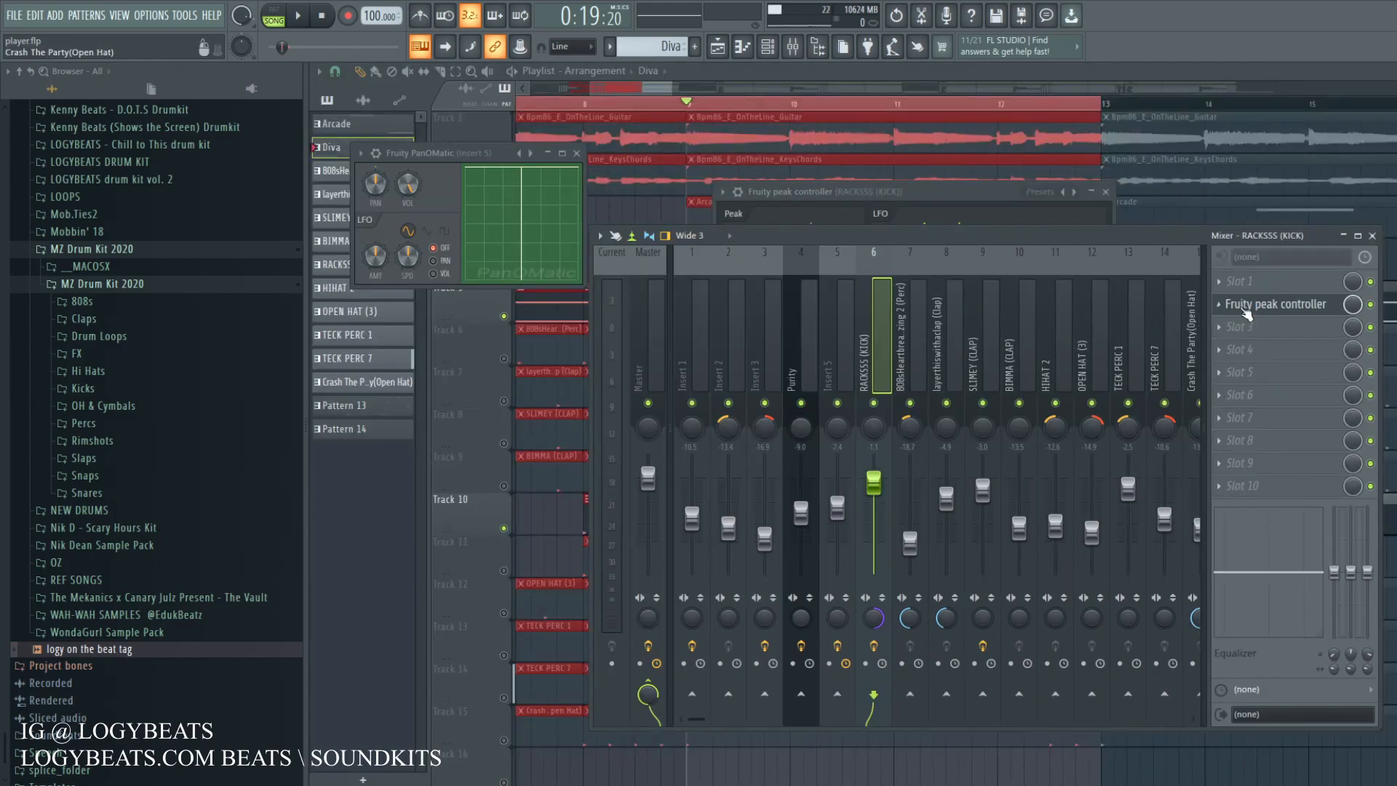
click(1238, 310)
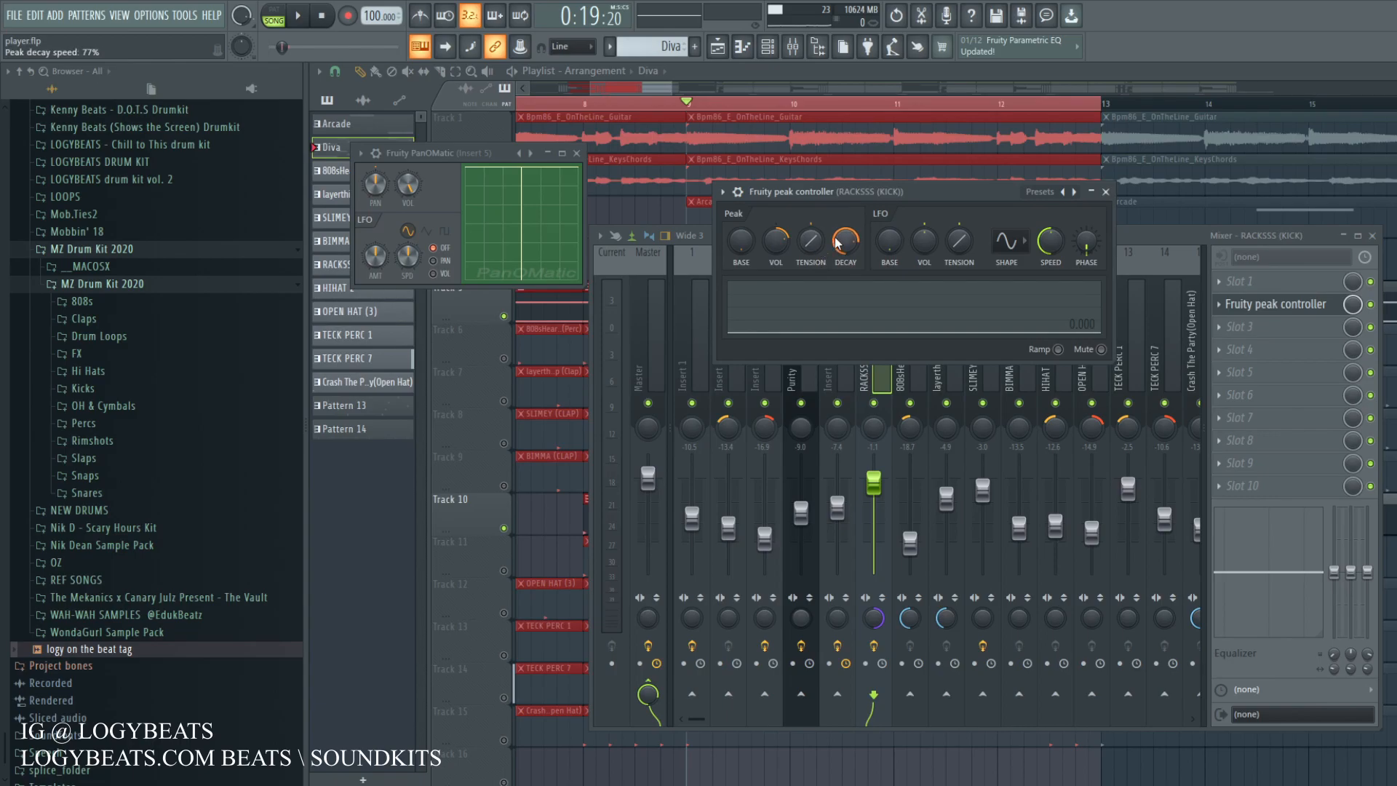
Step: Compare a peak decay speed of 32% with the original higher setting while playing the kick and Diva together
drag(846, 242, 847, 258)
key(space)
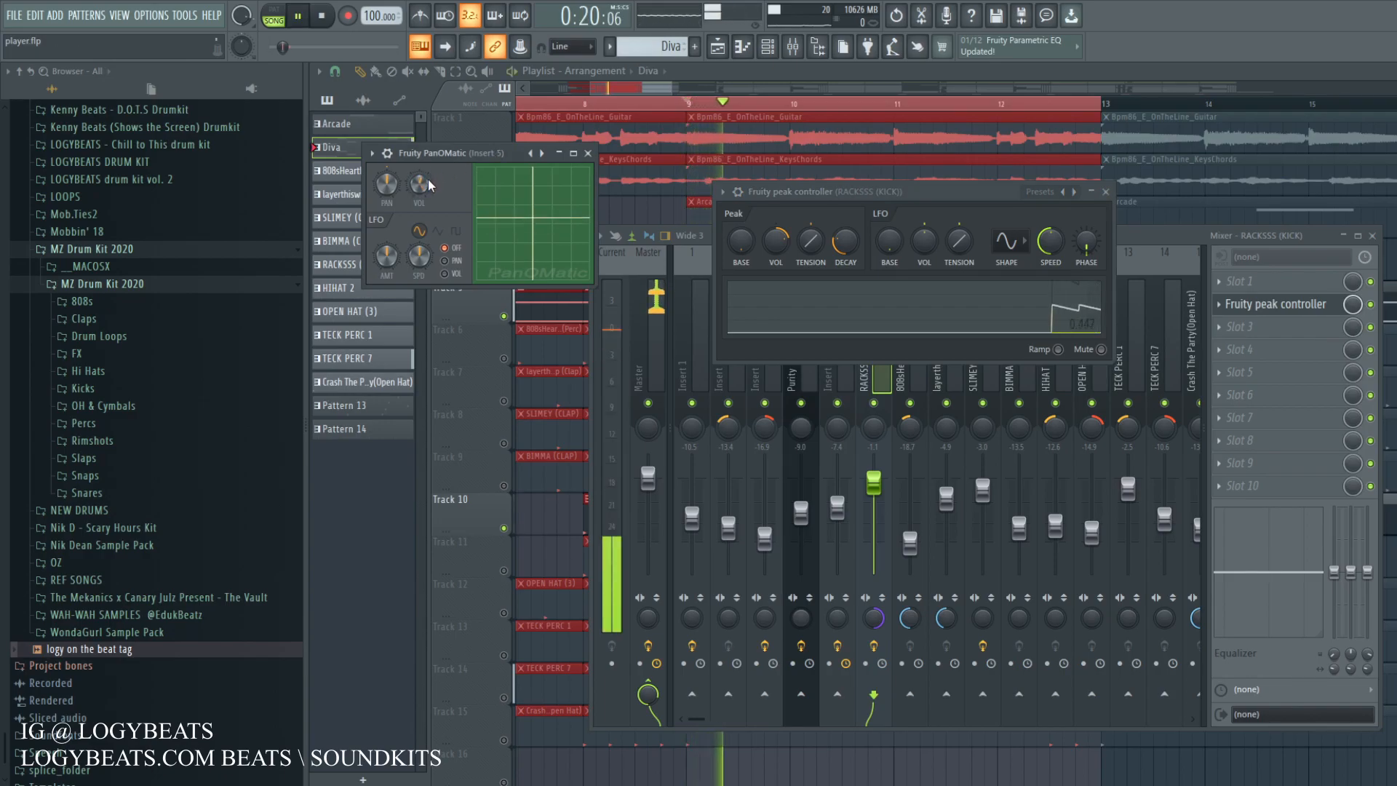
key(space)
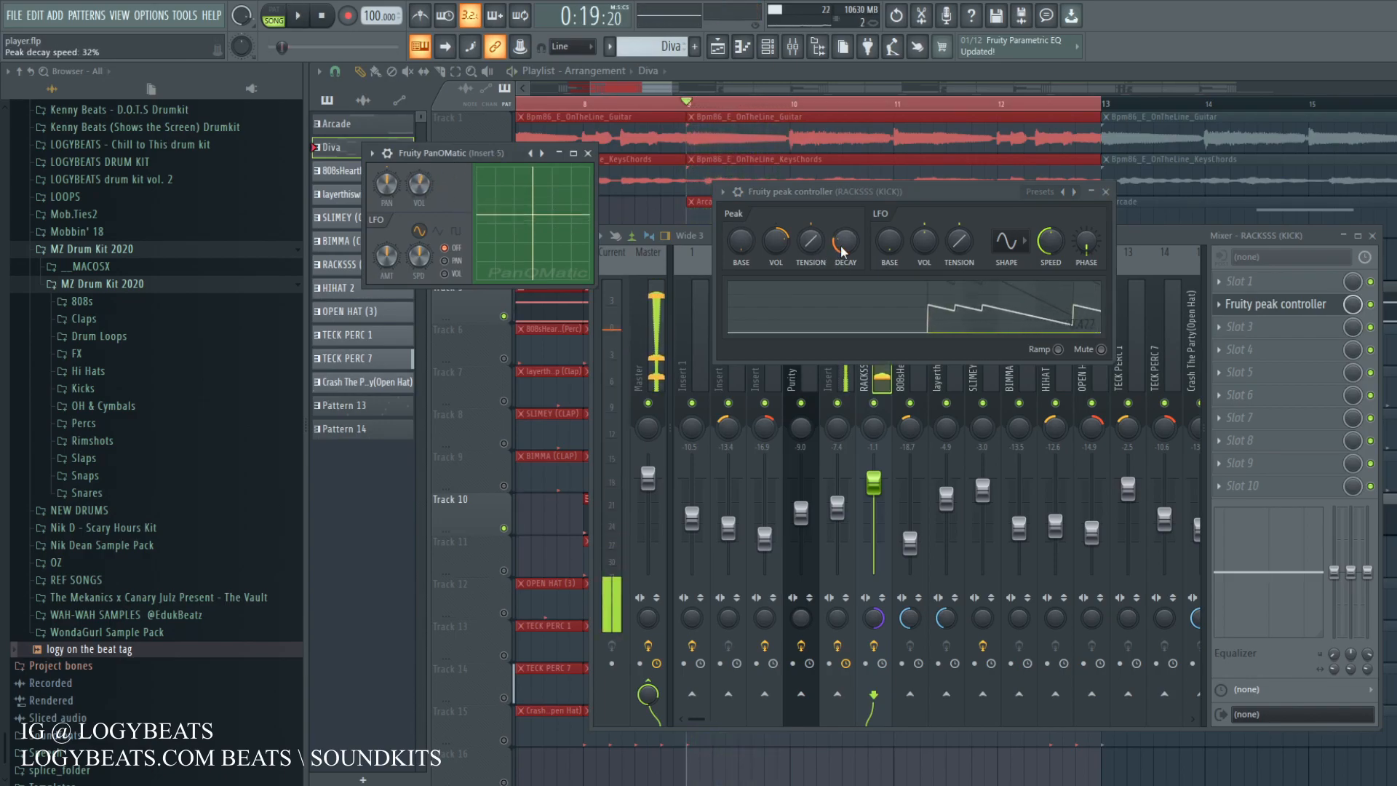
key(space)
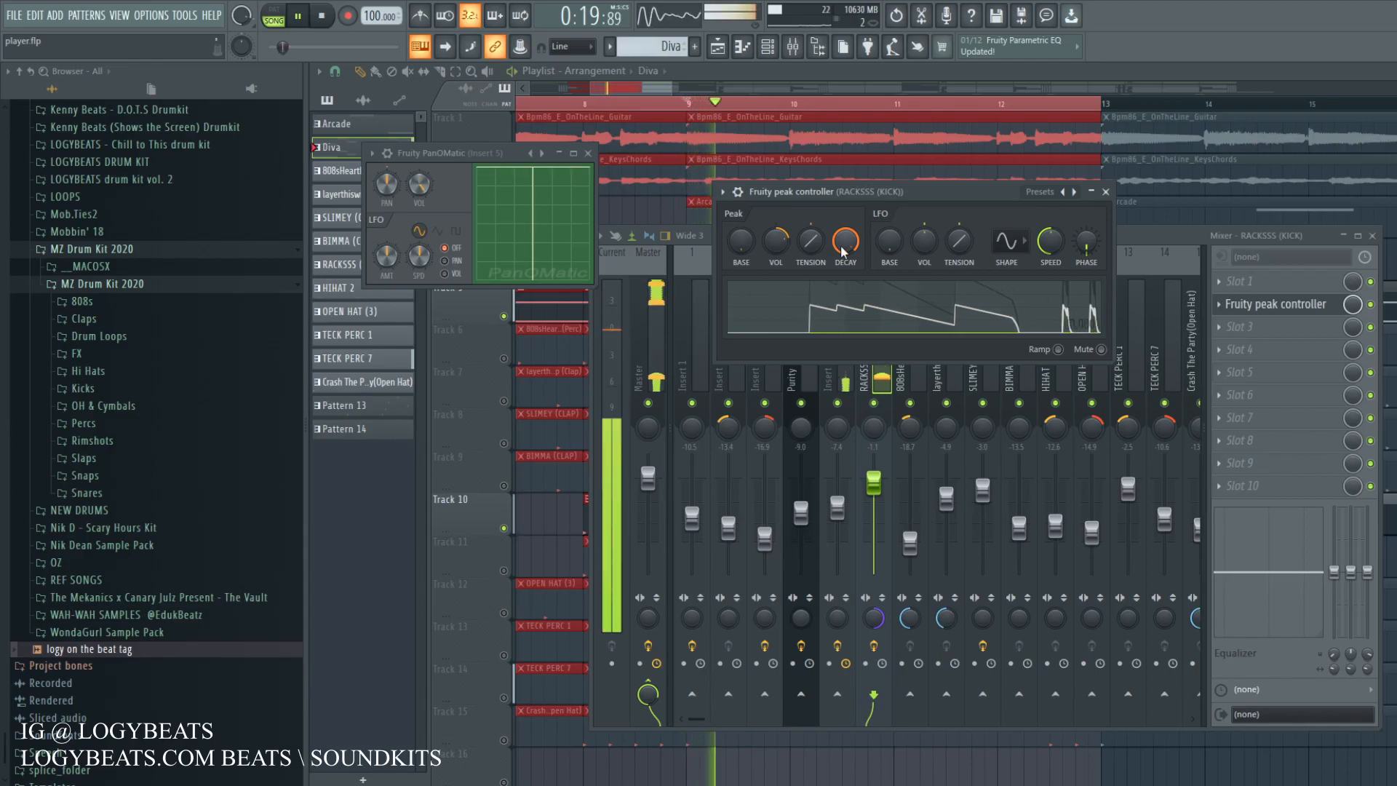
key(space)
key(space)
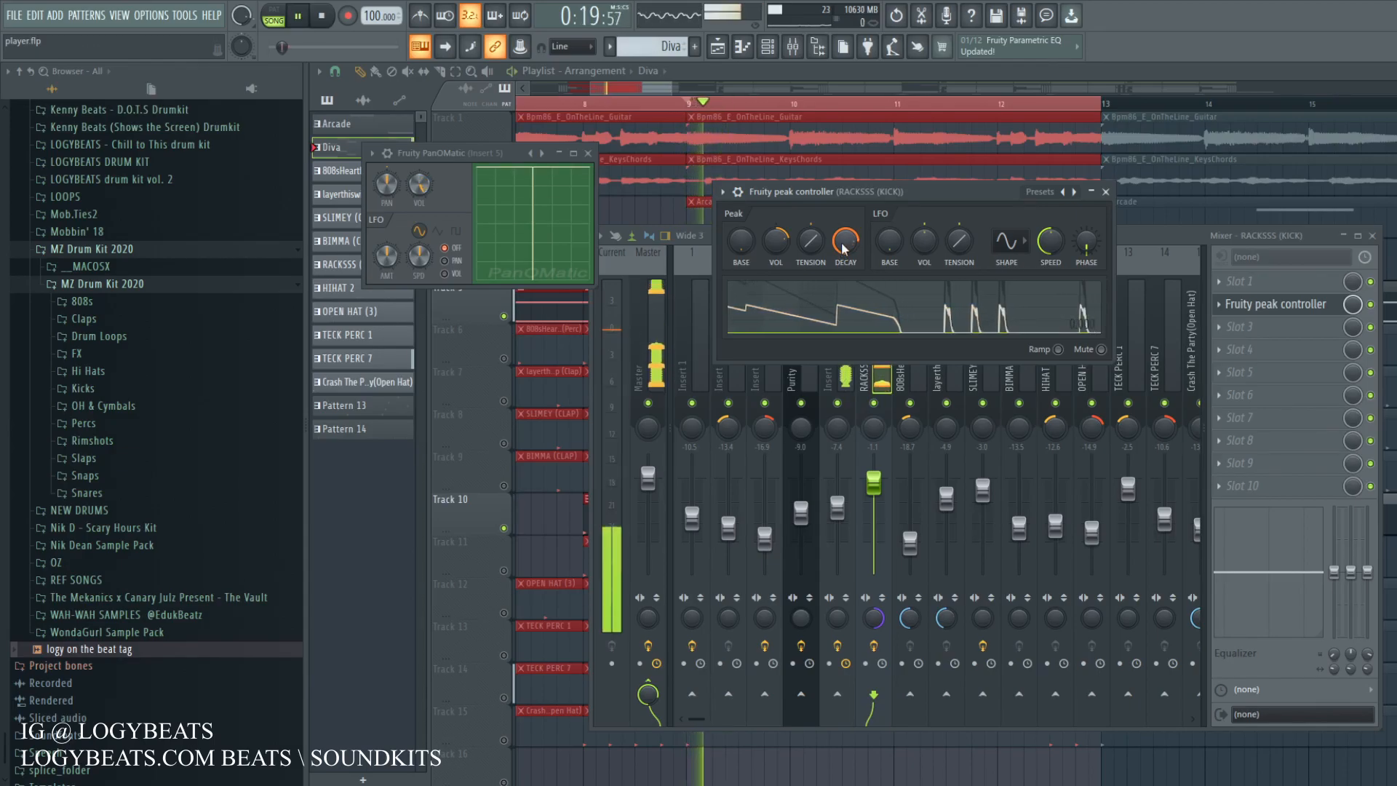
key(space)
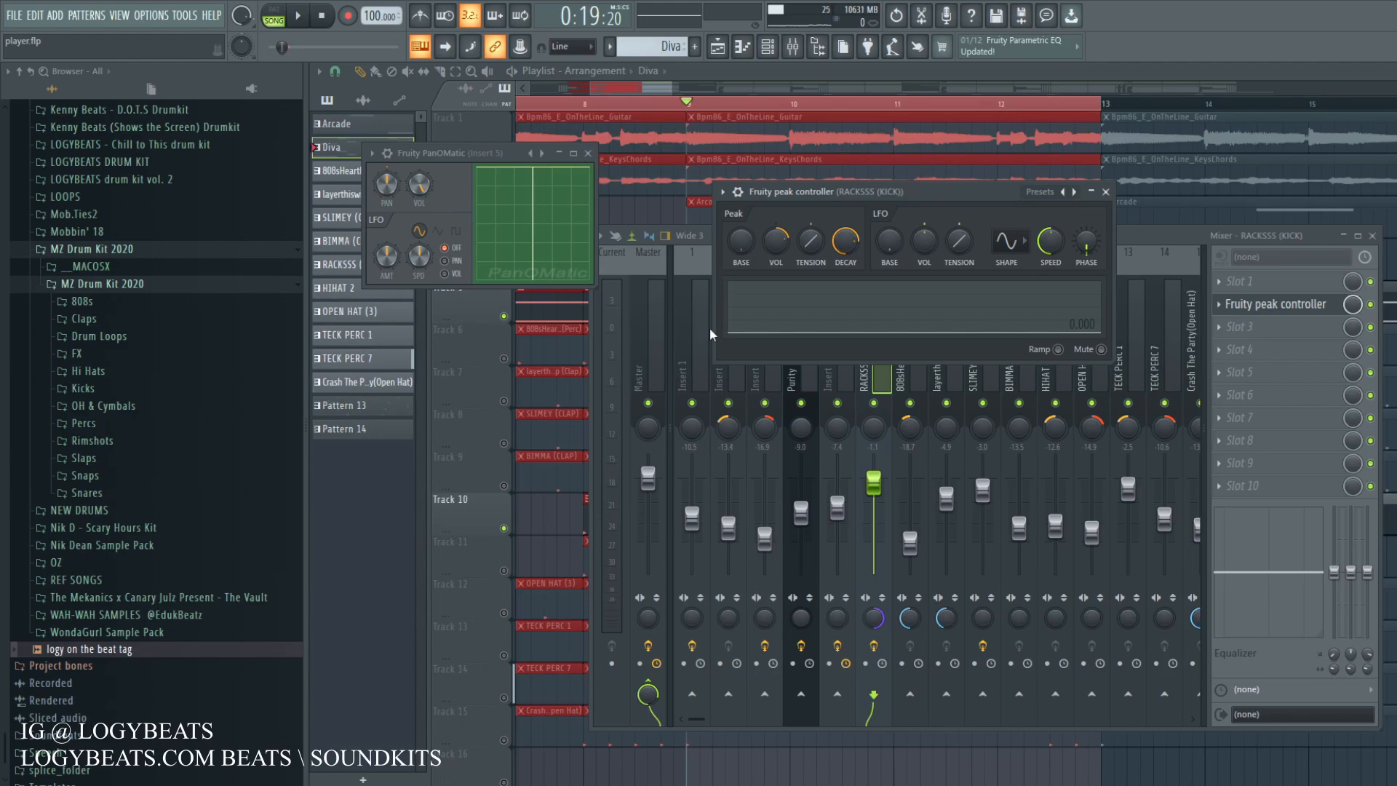
Step: Inspect the curve of the Fruity parametric EQ 2 on Insert 1
click(727, 378)
click(687, 369)
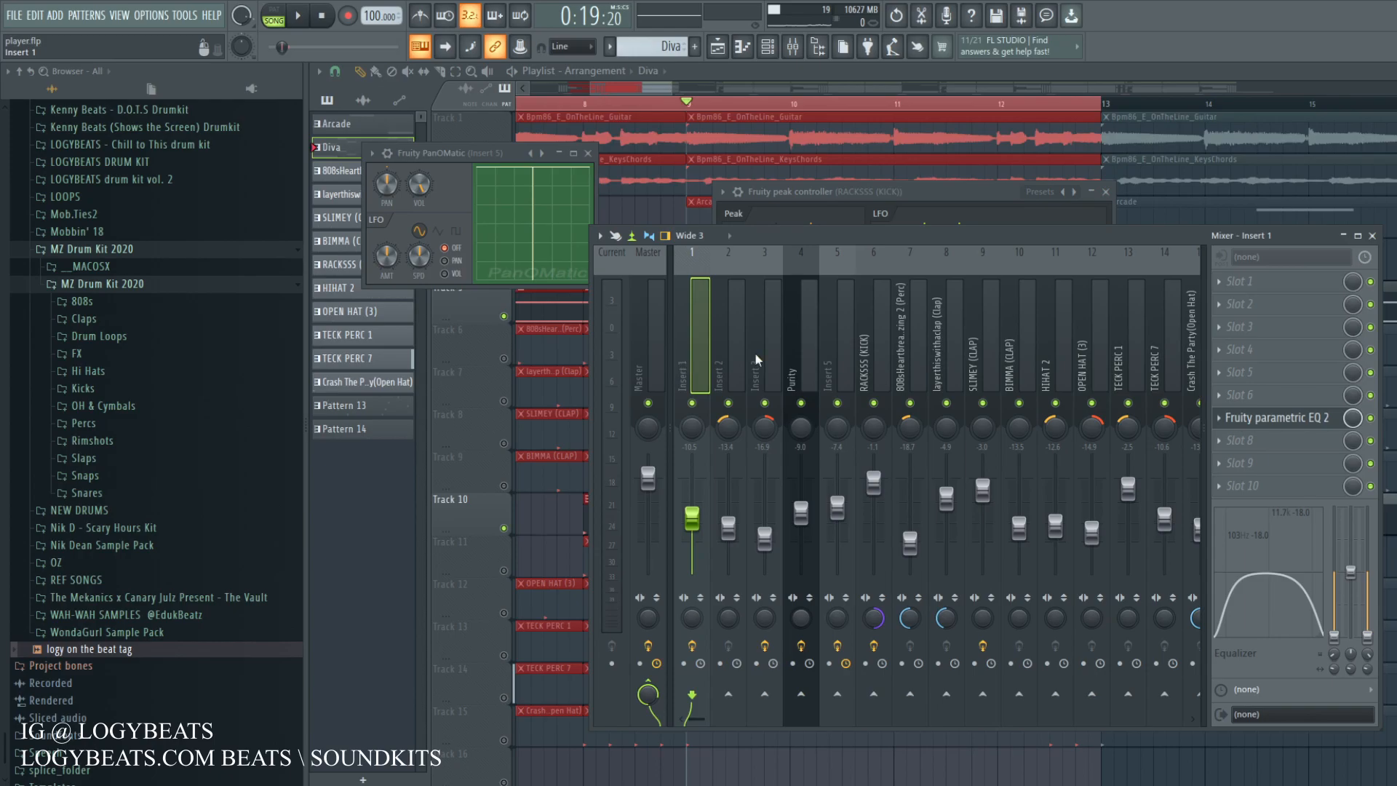
click(1237, 418)
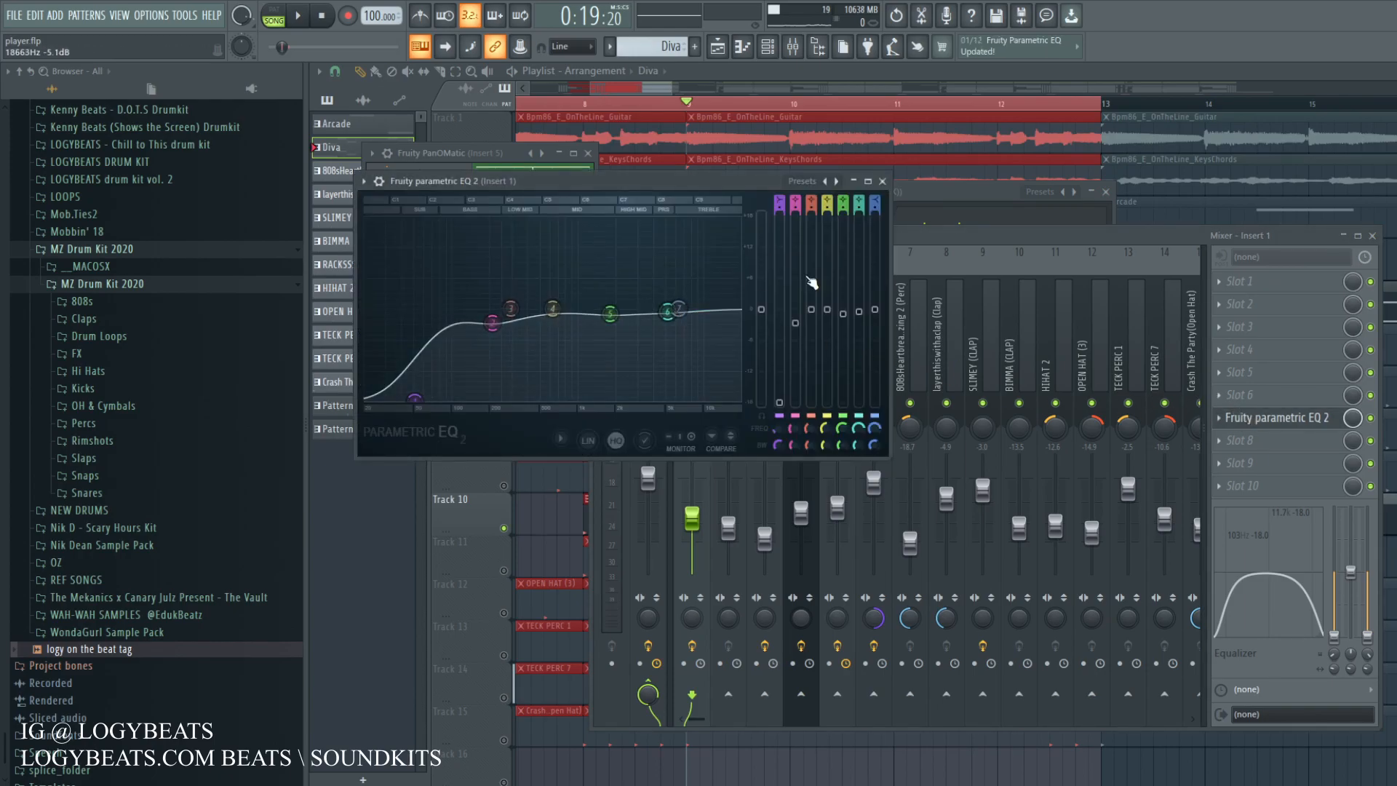
click(935, 235)
Step: Inspect the high-frequency cut in Insert 3's first Fruity parametric EQ 2 and move that EQ window aside
click(730, 358)
click(760, 361)
click(736, 360)
click(763, 356)
click(1276, 372)
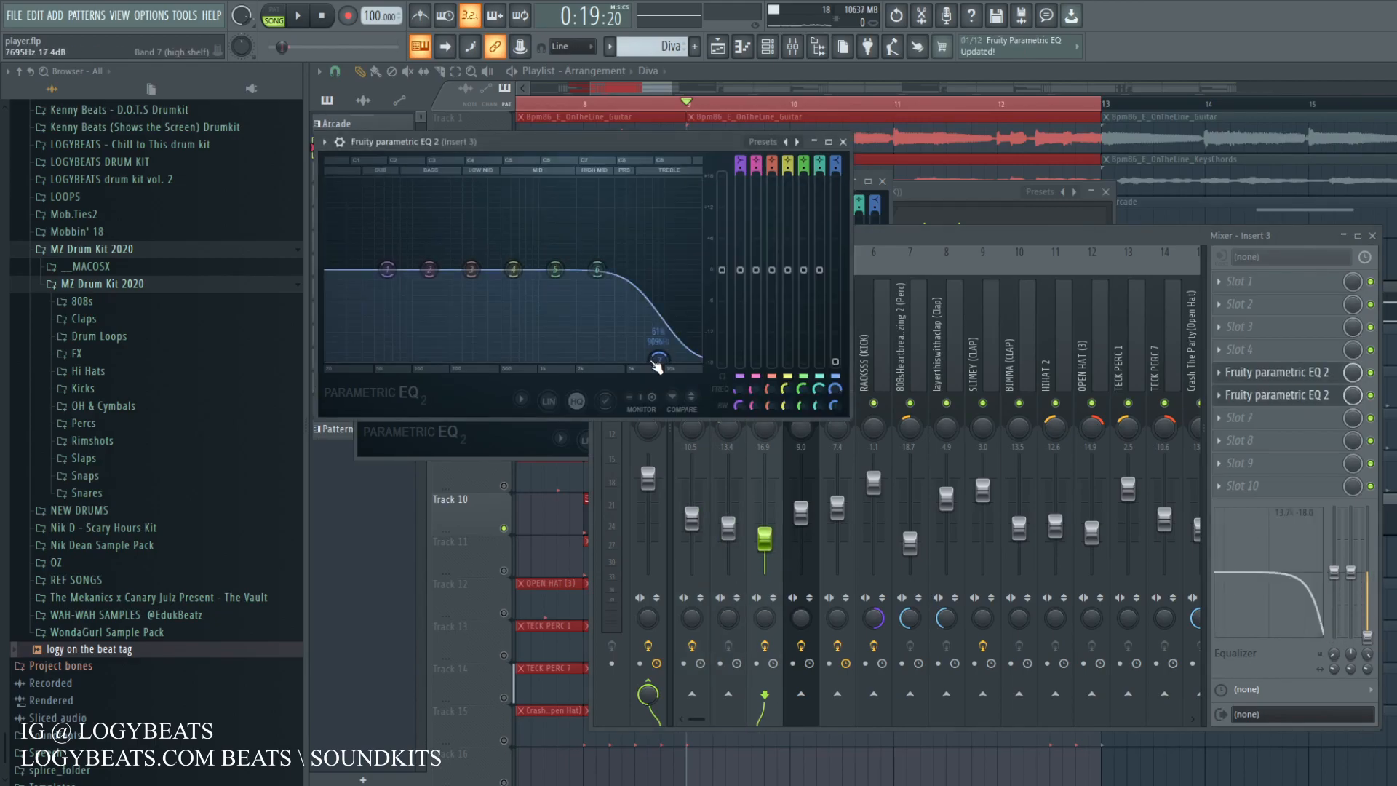
click(888, 235)
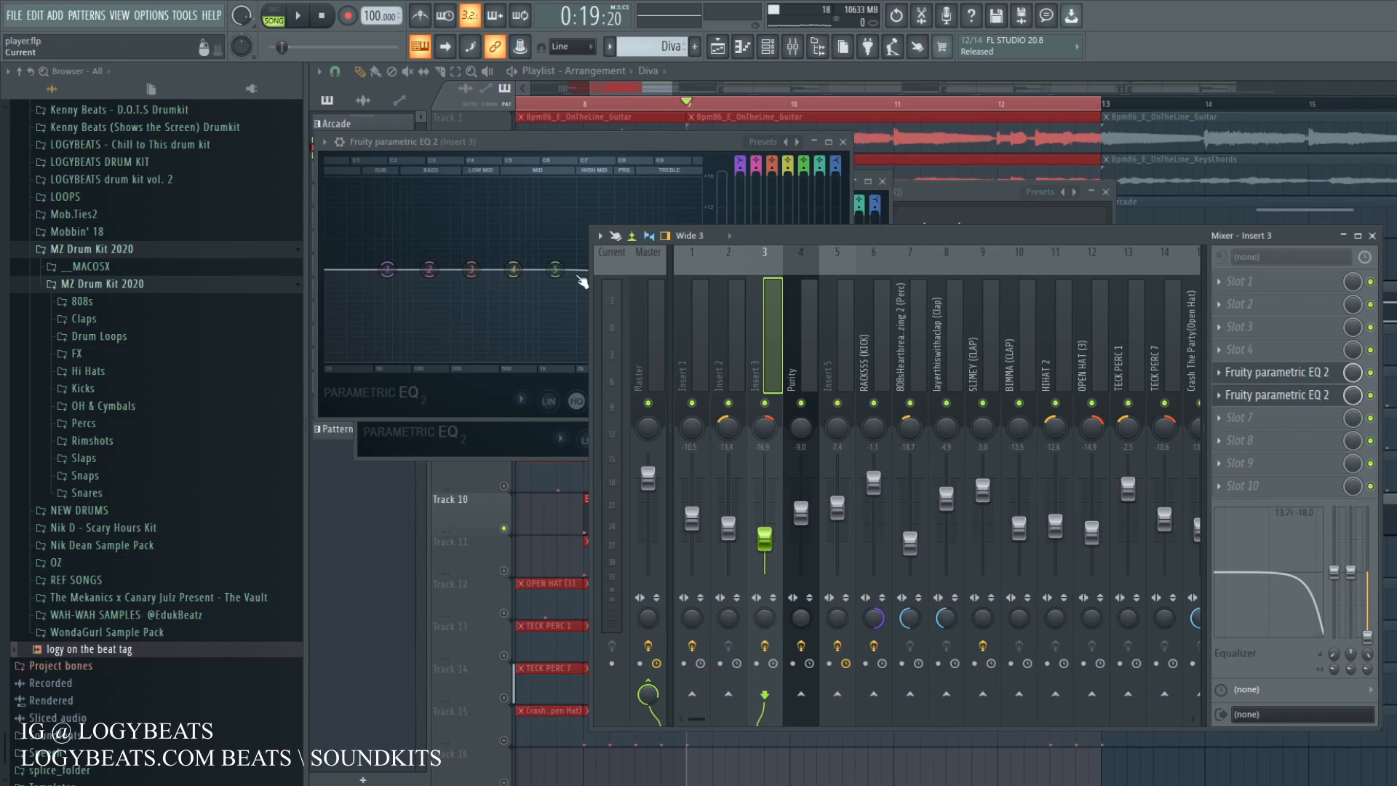
drag(553, 142, 519, 143)
Step: Review the effect slots and insert equalizers of the drum inserts from layerthiswithaclap (Clap) through Crash The Party(Open Hat)
click(959, 347)
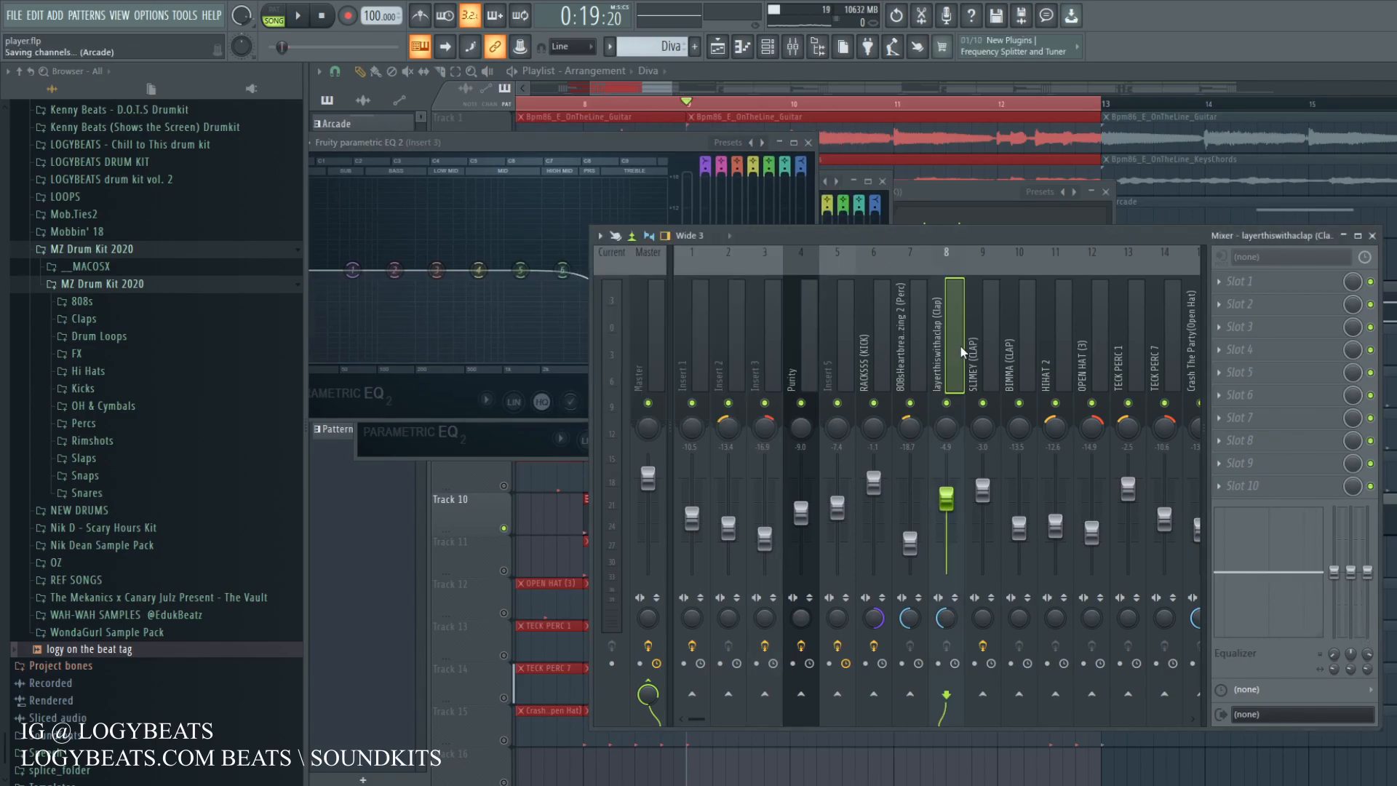
scroll(961, 351, down, 3)
click(923, 363)
click(938, 364)
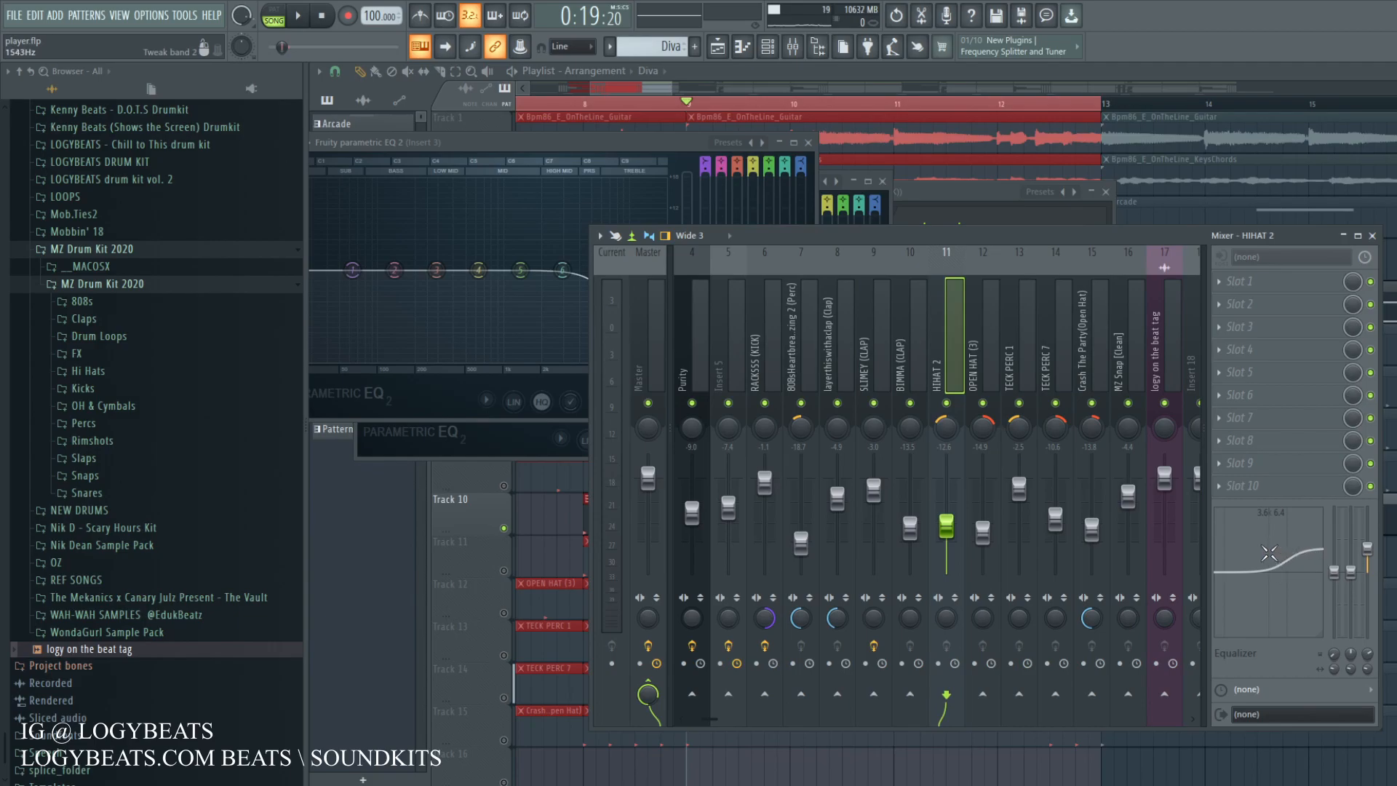
click(986, 367)
click(950, 367)
click(975, 368)
scroll(975, 368, down, 3)
click(937, 362)
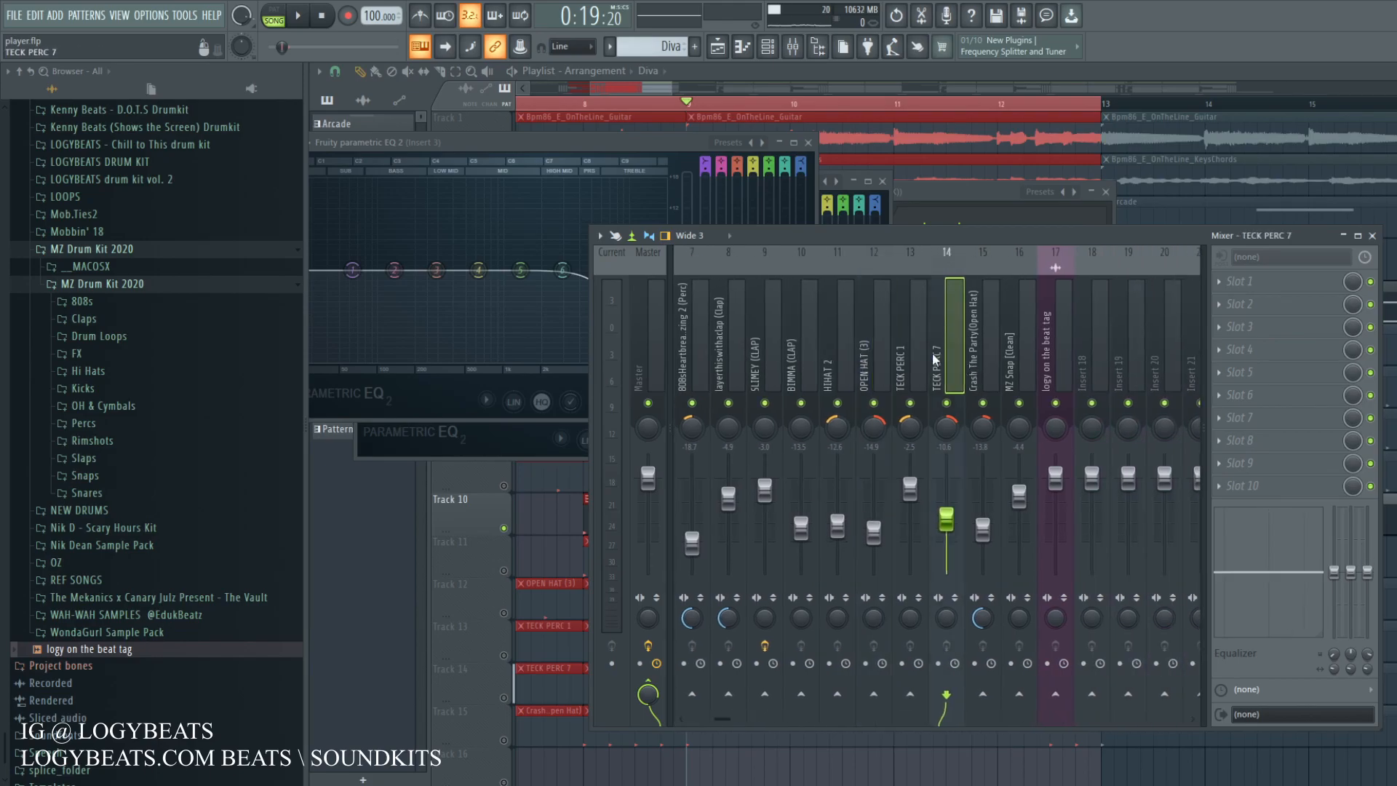
click(987, 361)
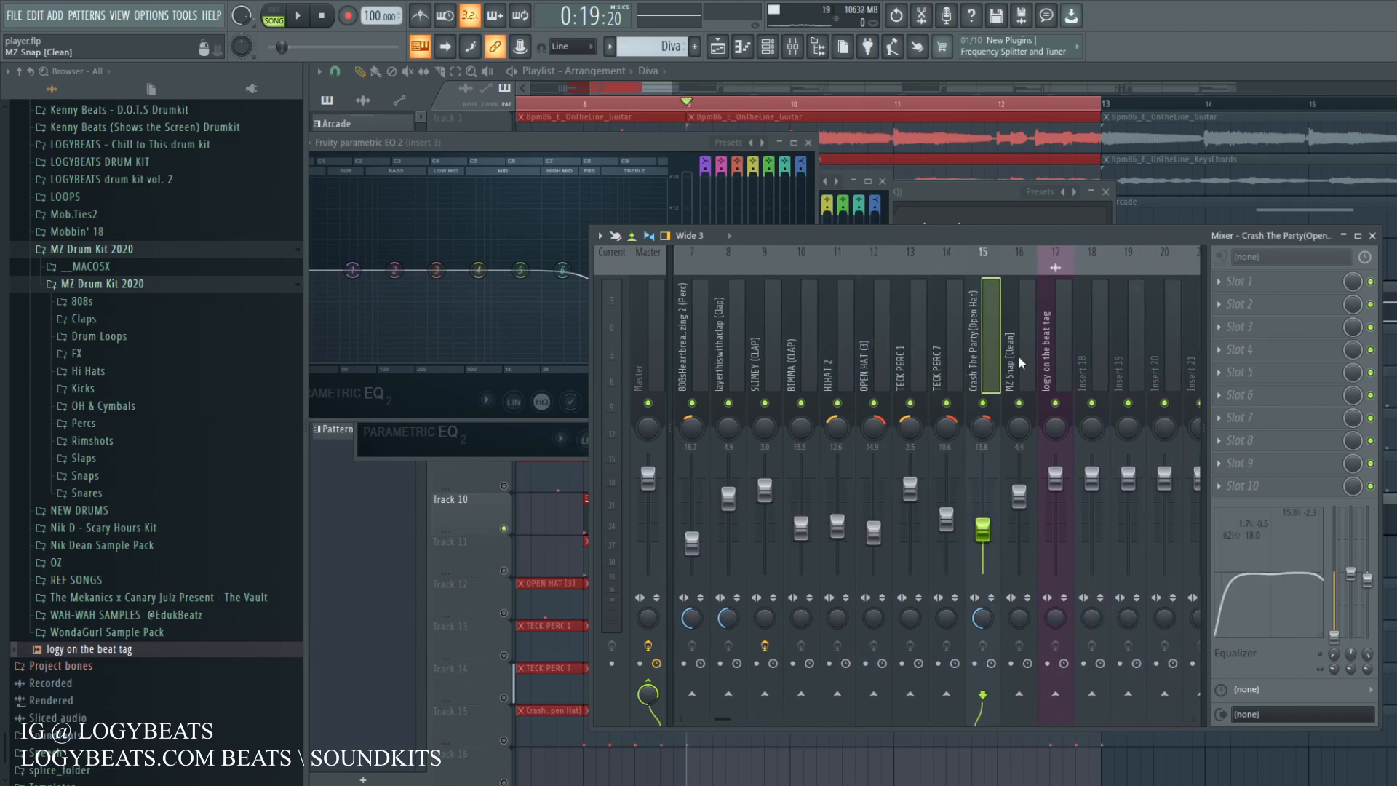
Step: Return to the playlist and unmute all tracks, ending the solo of the Diva and kick tracks
click(596, 87)
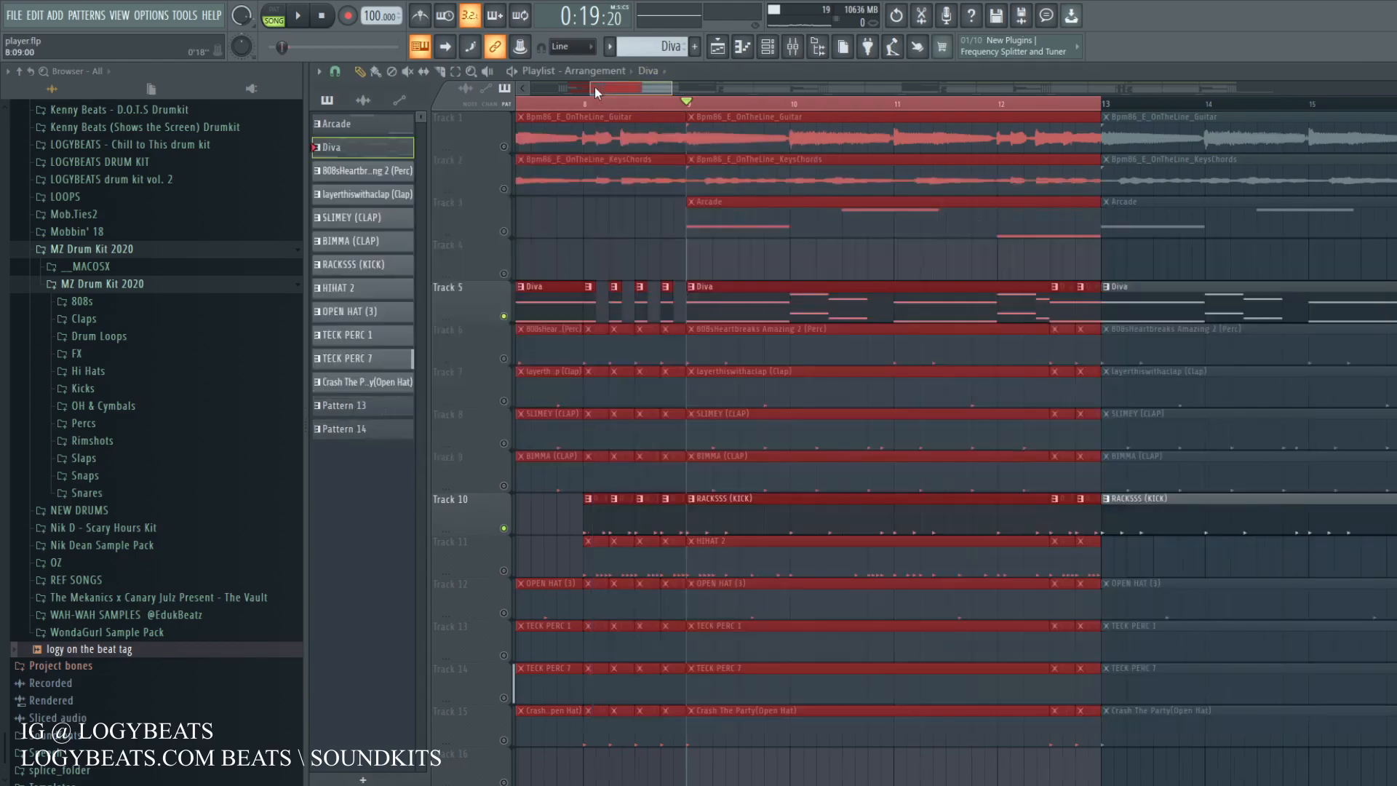
scroll(608, 106, down, 2)
scroll(609, 105, down, 2)
right_click(504, 316)
right_click(504, 317)
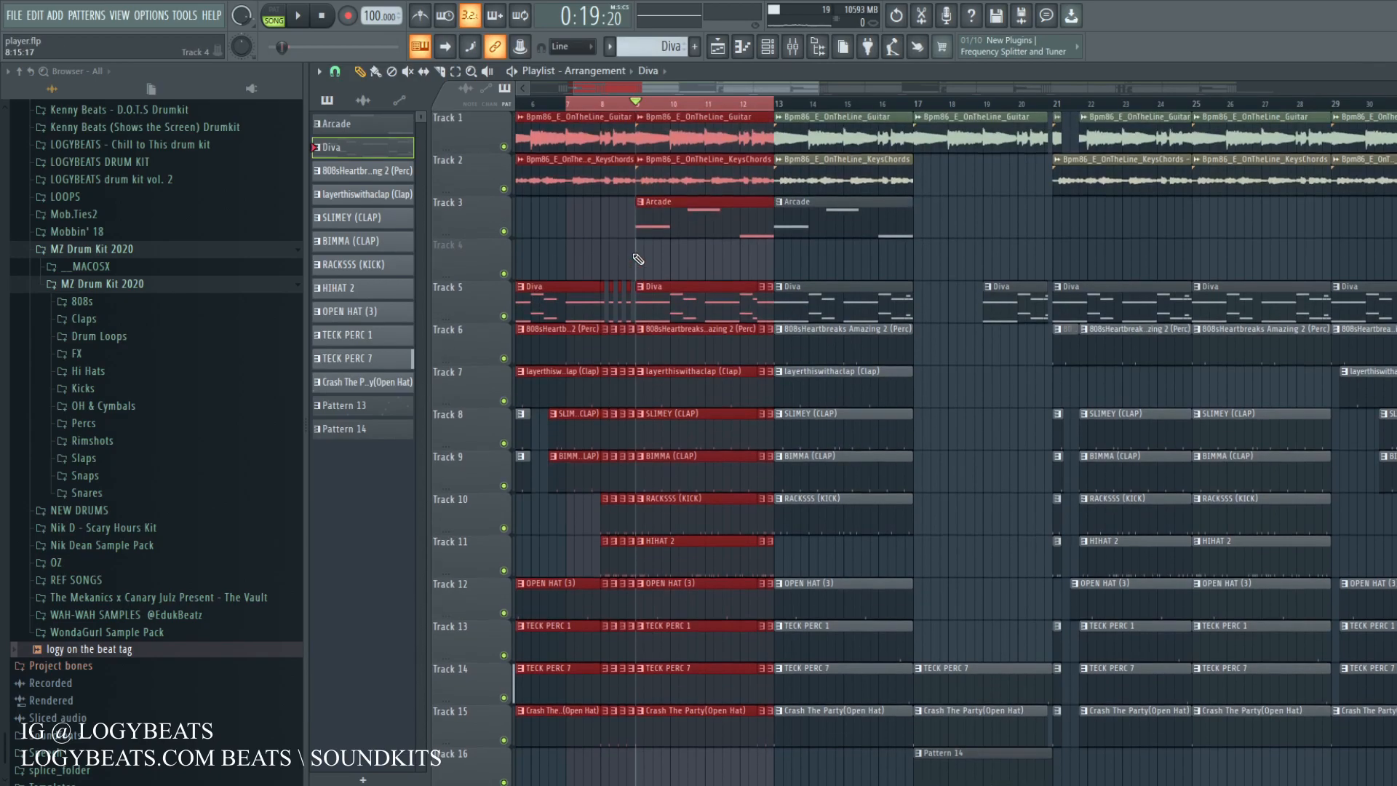
Step: Bring back the mixer, check the SLIMEY (CLAP) insert, maximize the mixer and select the RACKSSS (KICK) insert
click(792, 47)
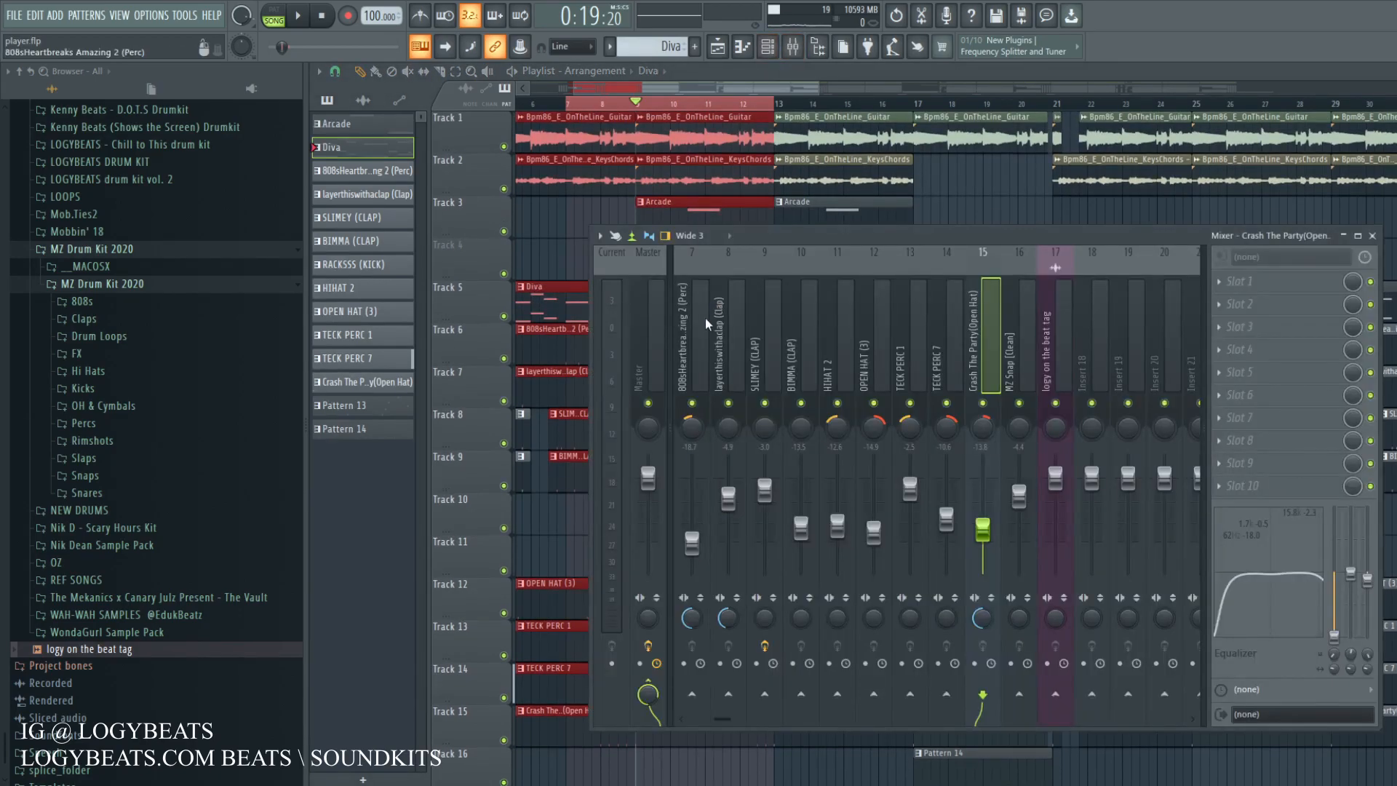
scroll(654, 109, up, 2)
click(757, 349)
scroll(760, 346, up, 3)
click(1358, 236)
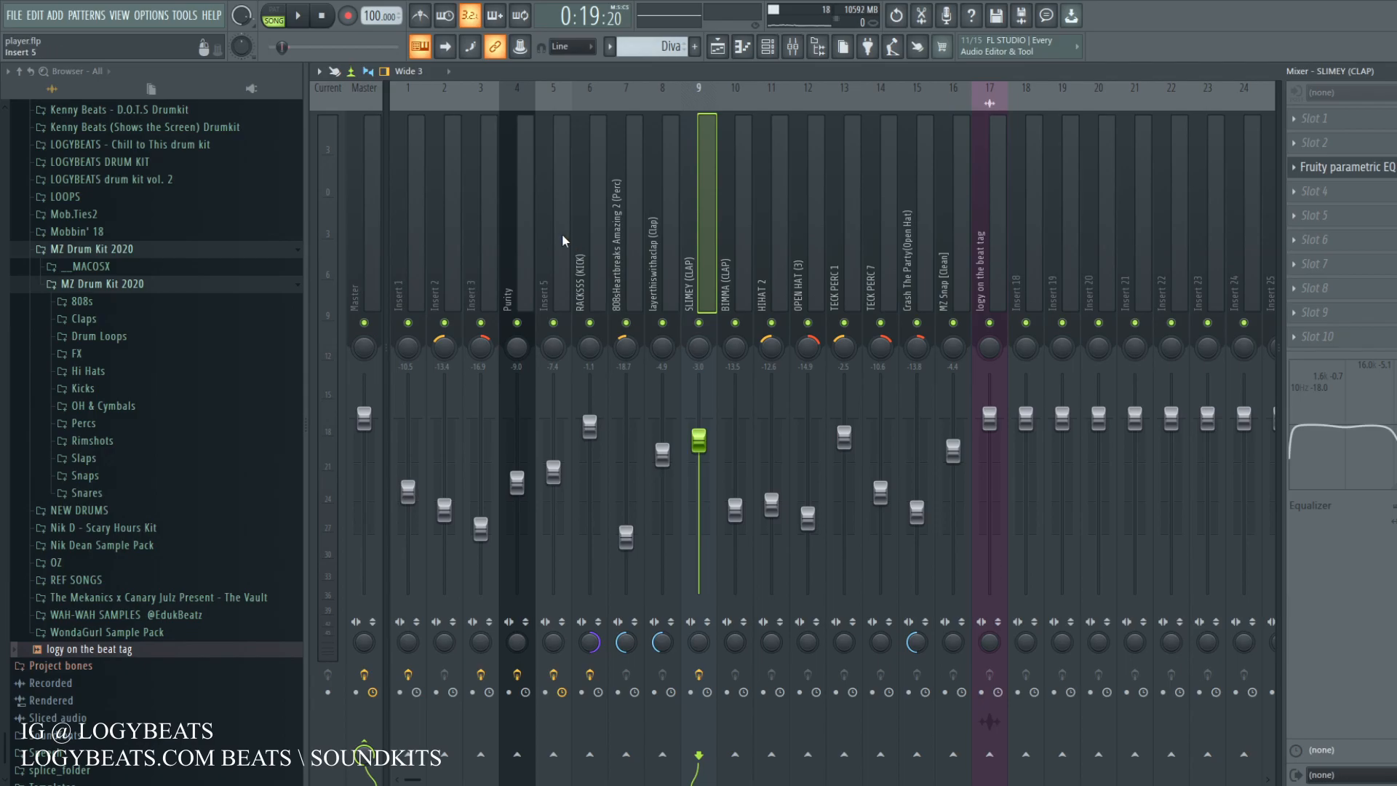
click(591, 266)
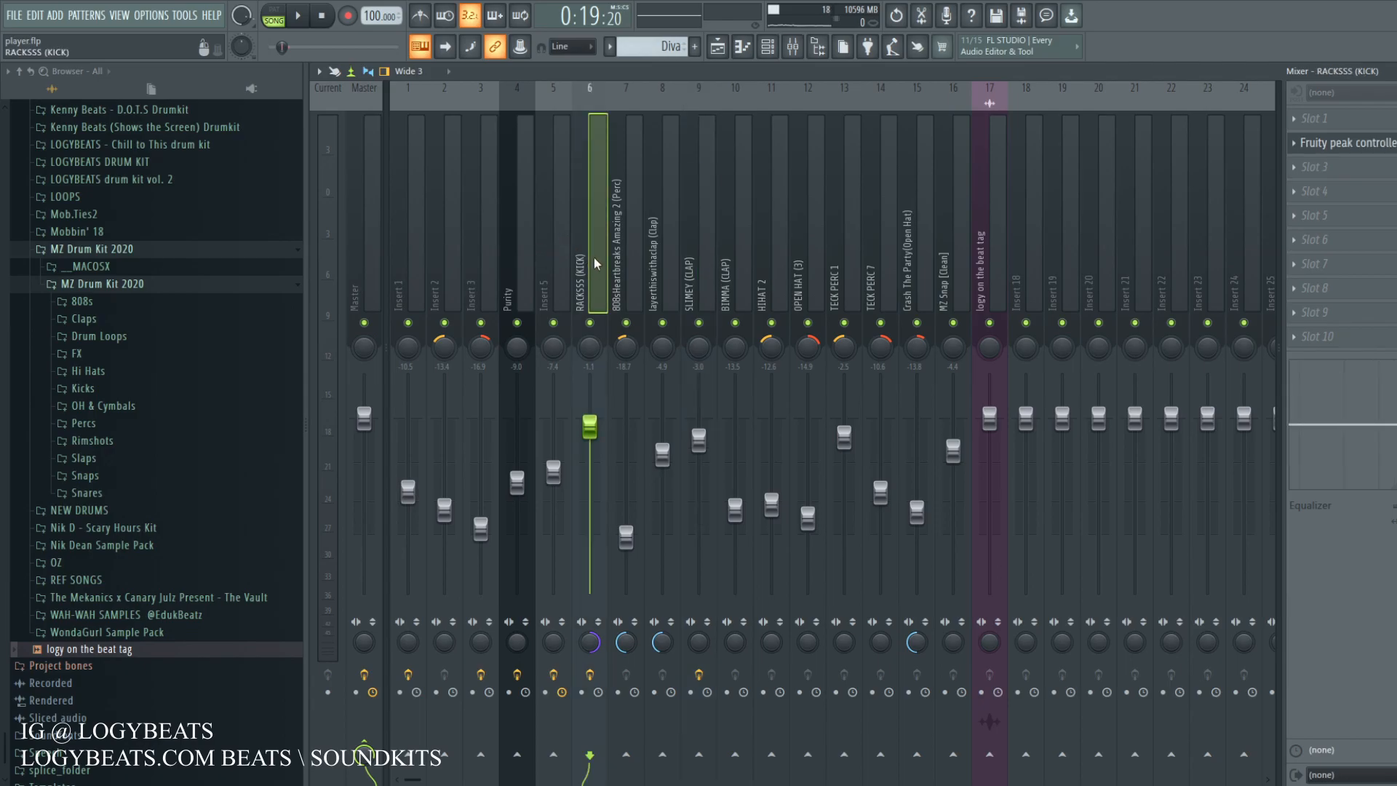
Step: Check the playlist's start point and play the full beat from bar 9 while watching the mixer levels
click(717, 47)
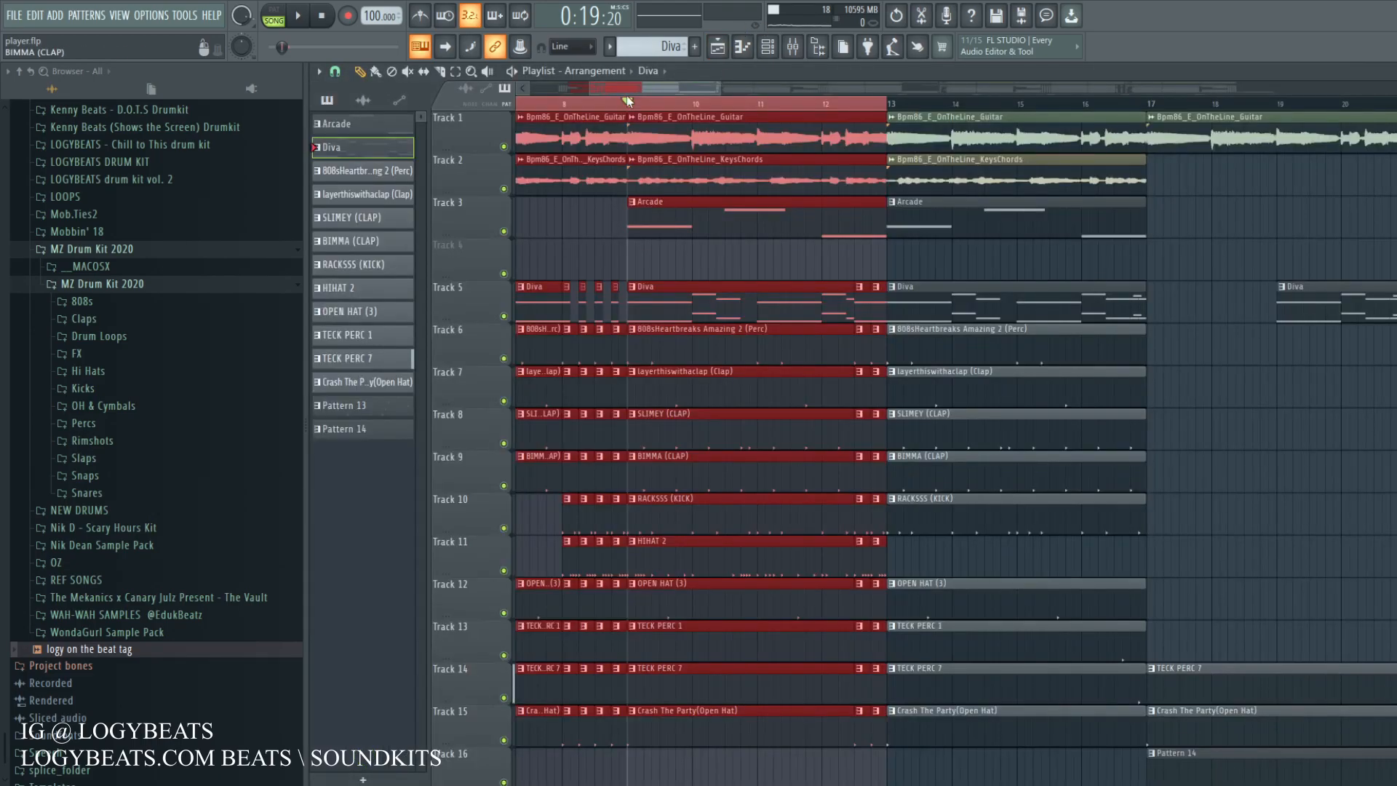
click(792, 47)
key(space)
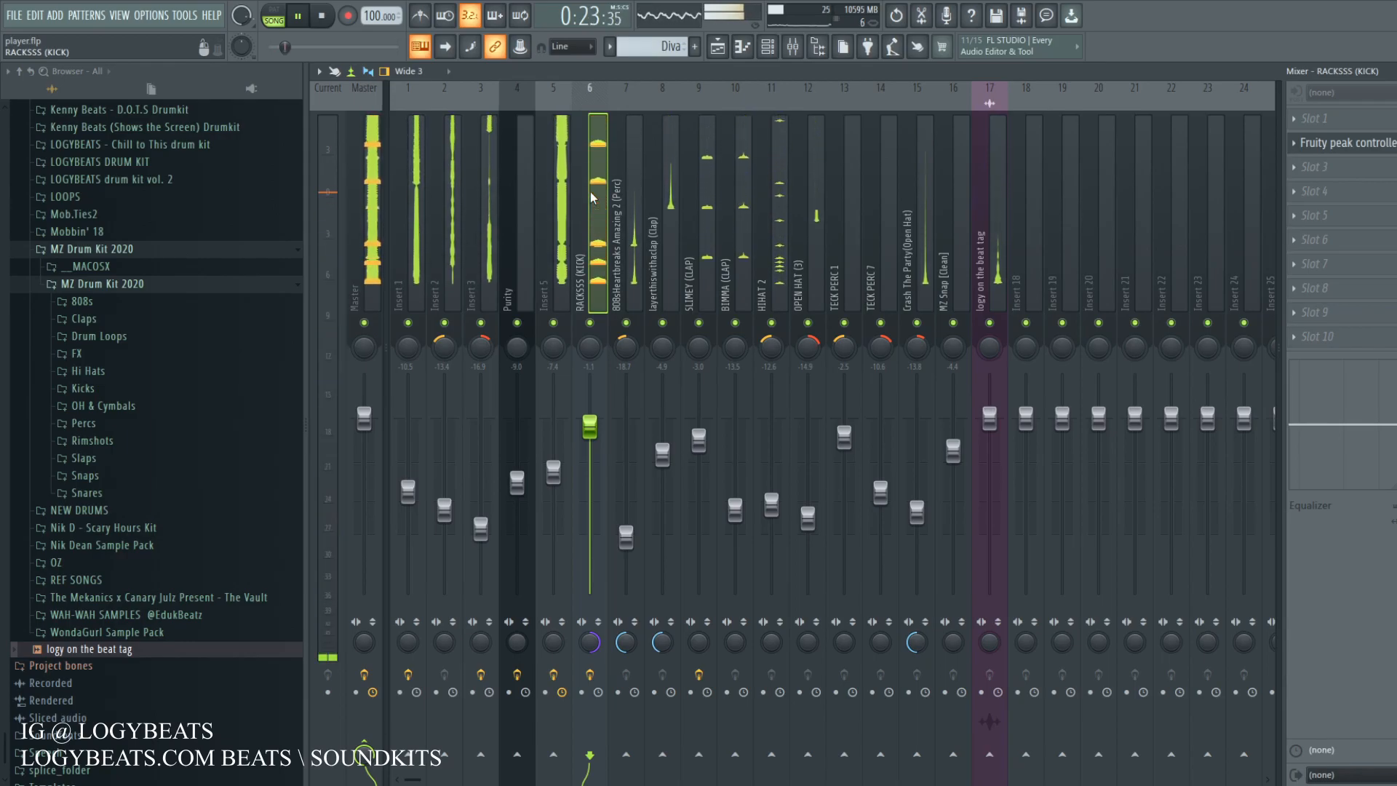
key(space)
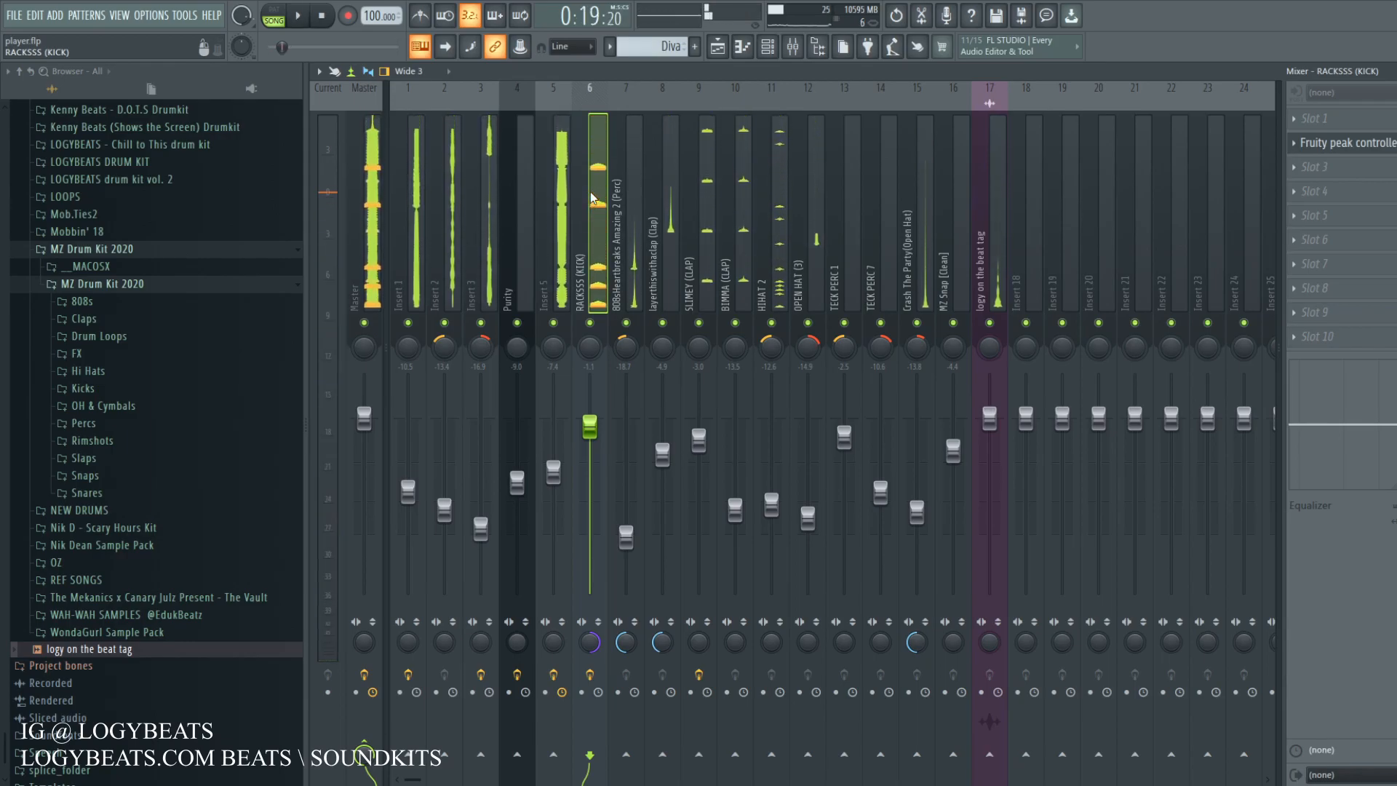
Step: Open the Fruity soft clipper on the Master and shift its window slightly to inspect its settings
click(362, 224)
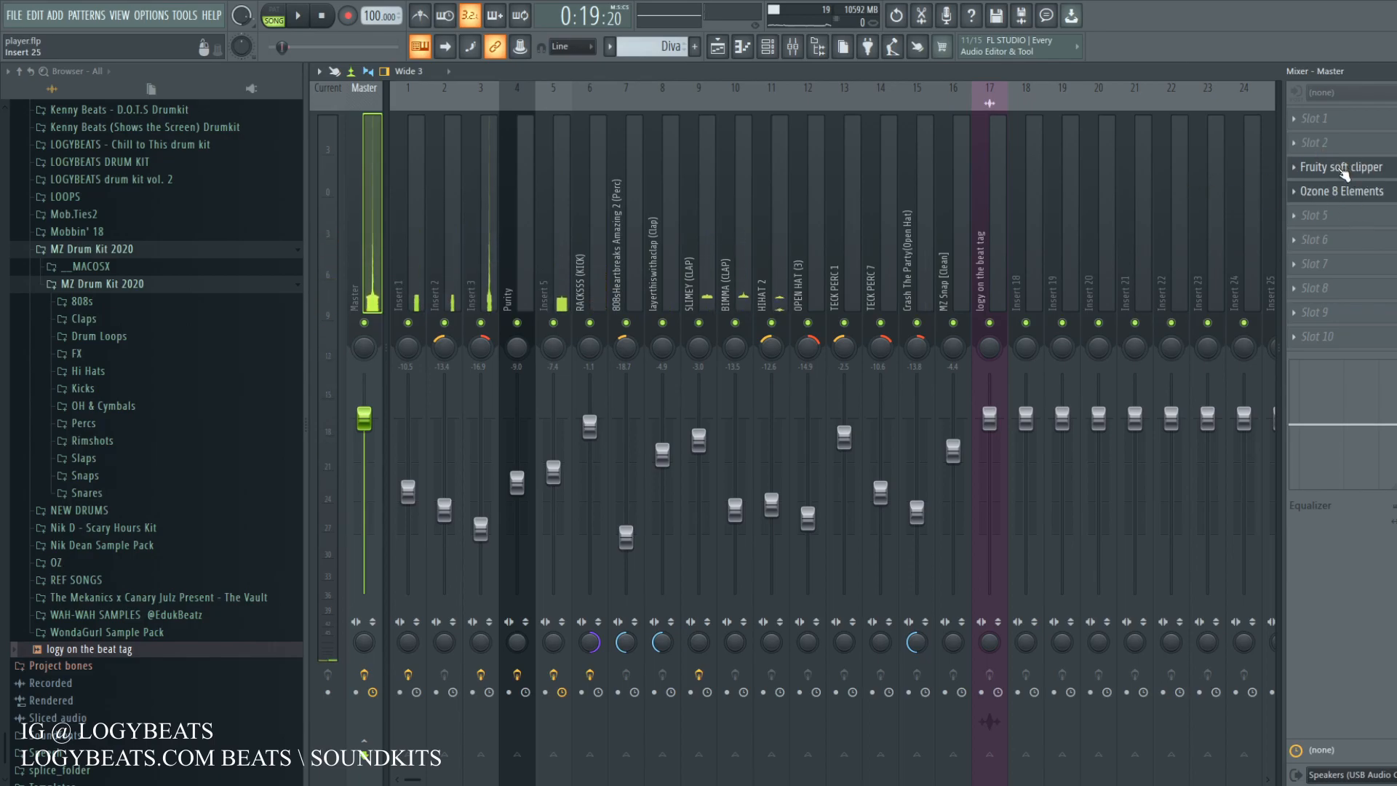
click(1342, 169)
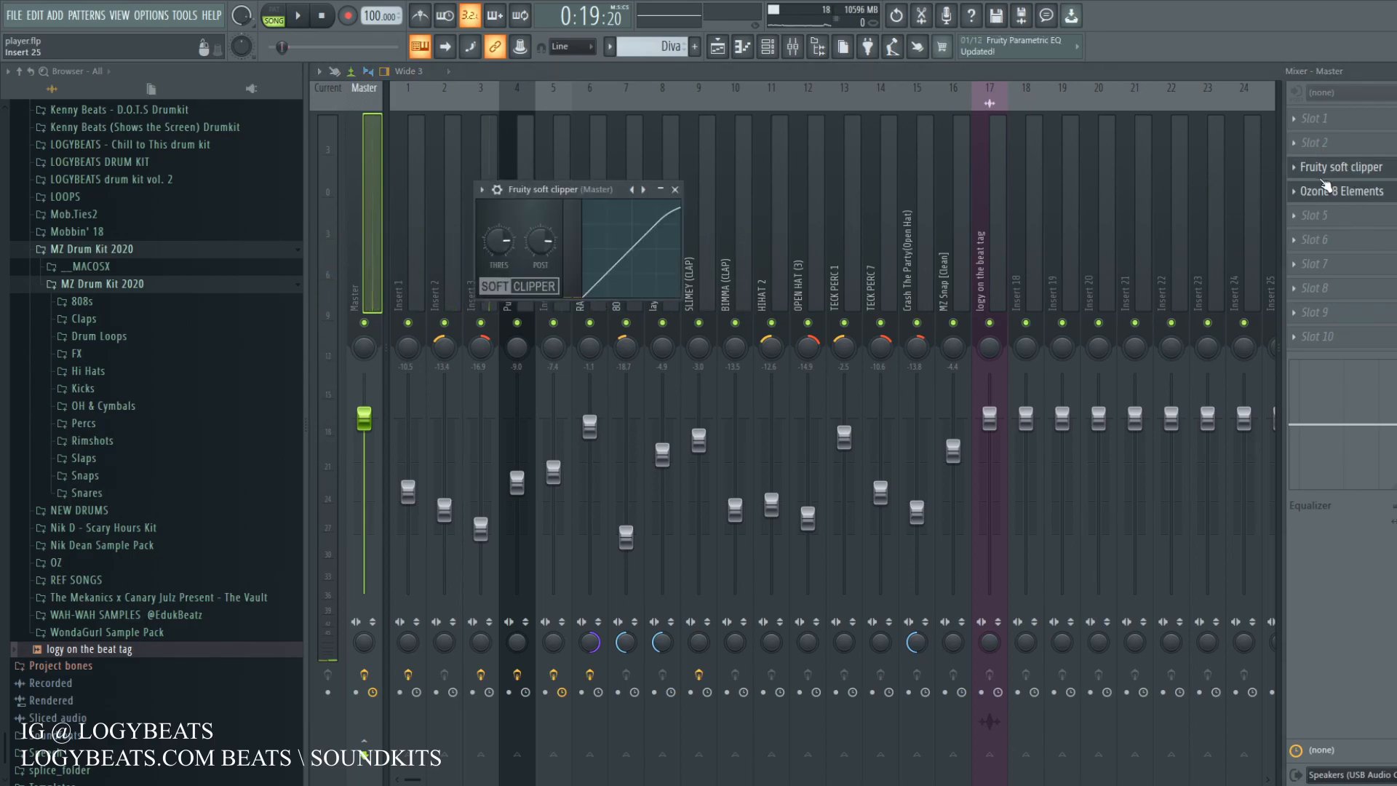
drag(606, 190, 629, 190)
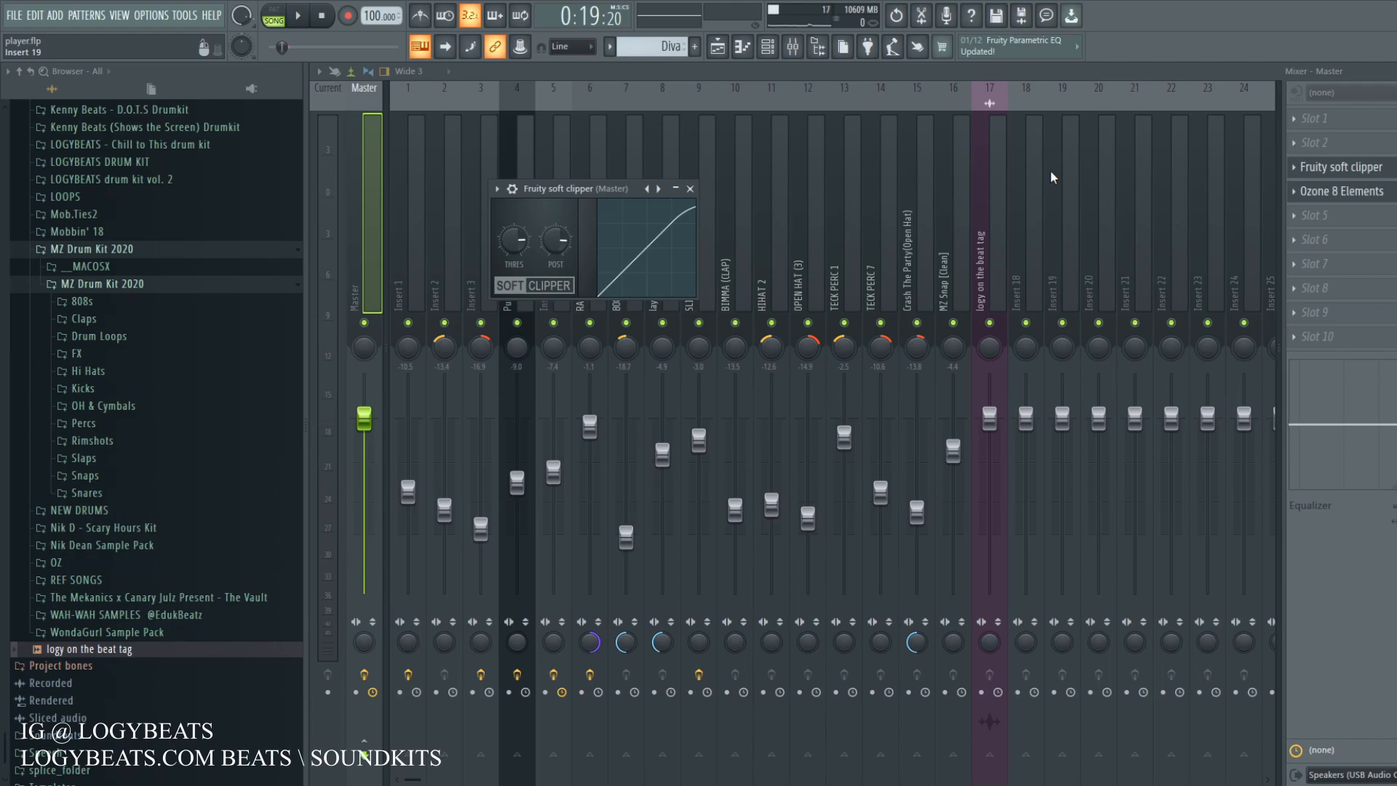
mouse_move(609, 190)
mouse_down()
mouse_move(647, 192)
mouse_move(621, 192)
mouse_up()
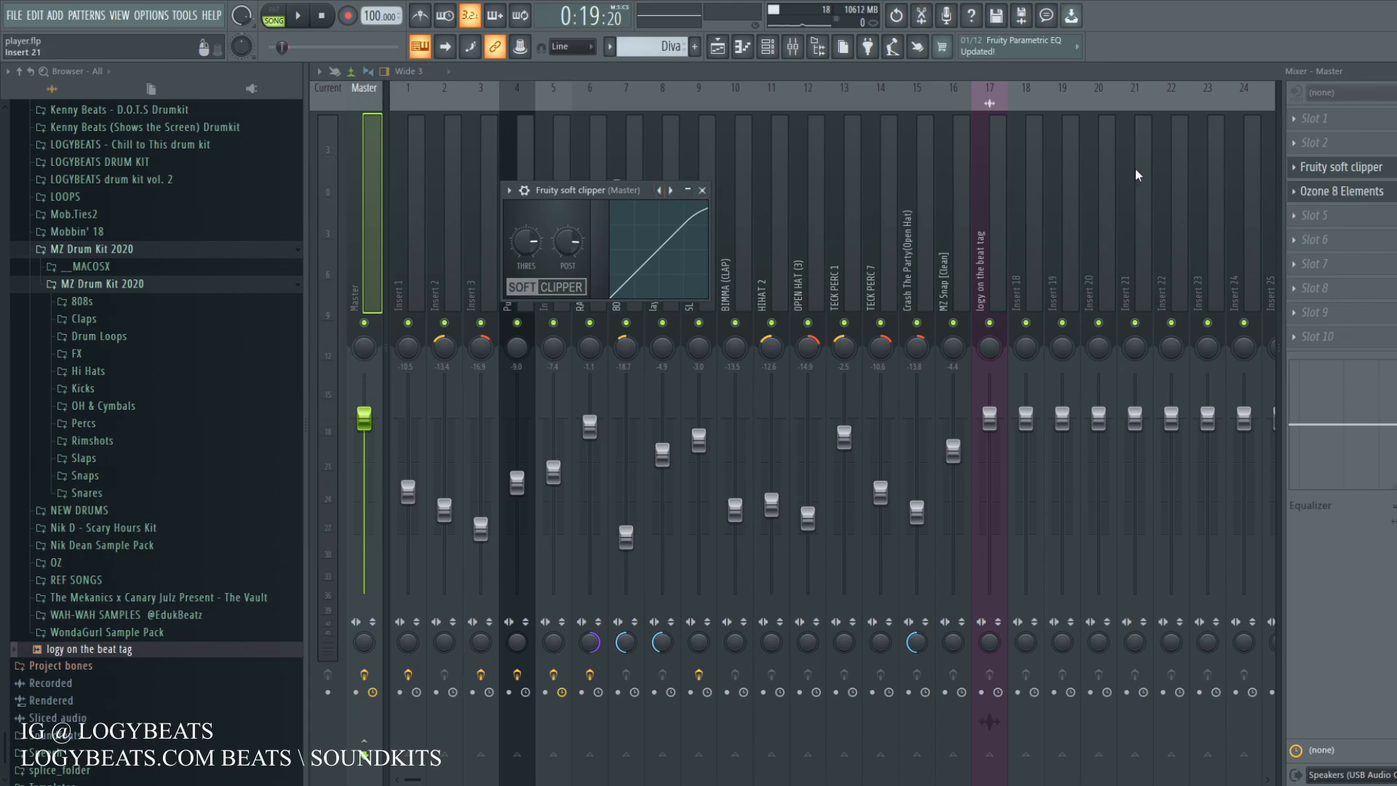
Step: Put the soft clipper window out of view and compare the effect slots of the Master and RACKSSS (KICK) inserts
click(369, 179)
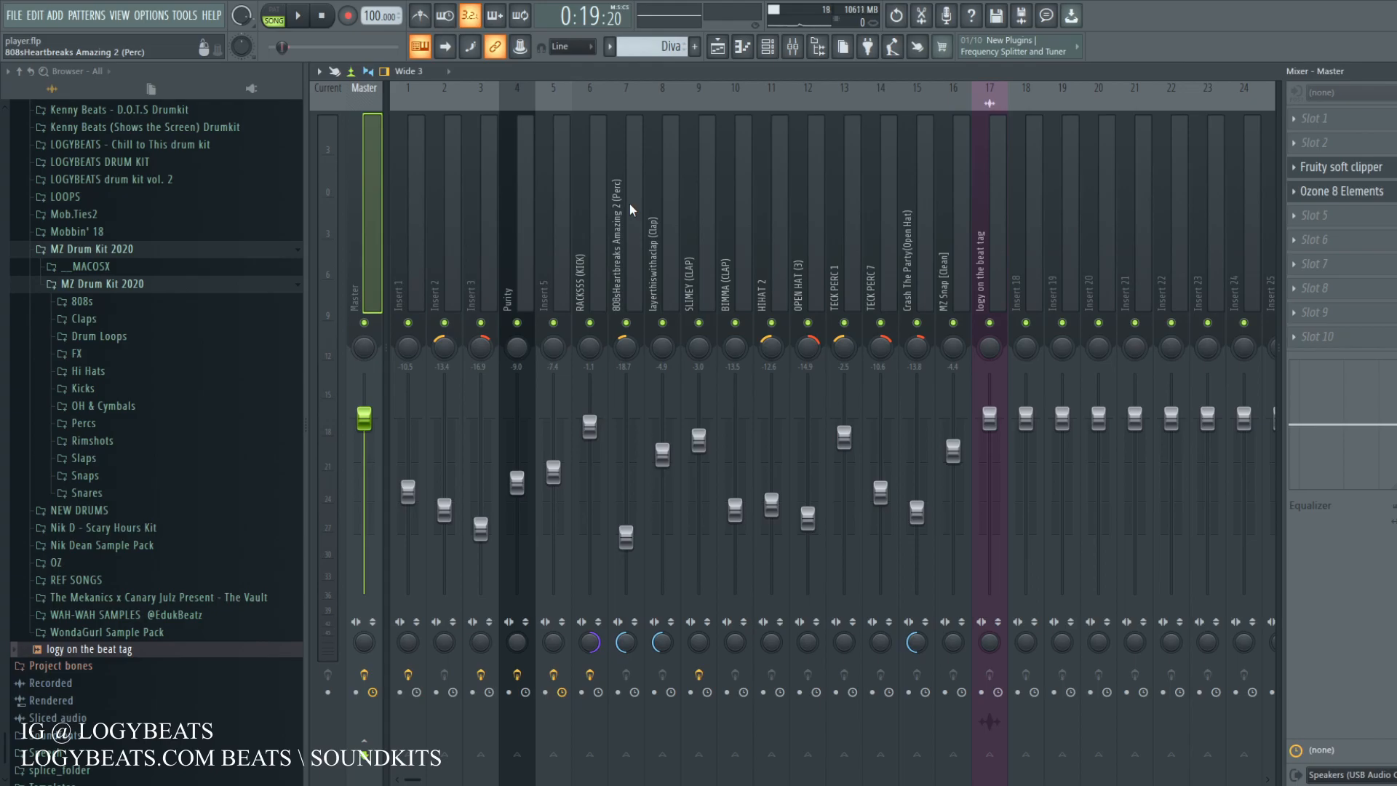
click(595, 224)
click(369, 207)
click(598, 244)
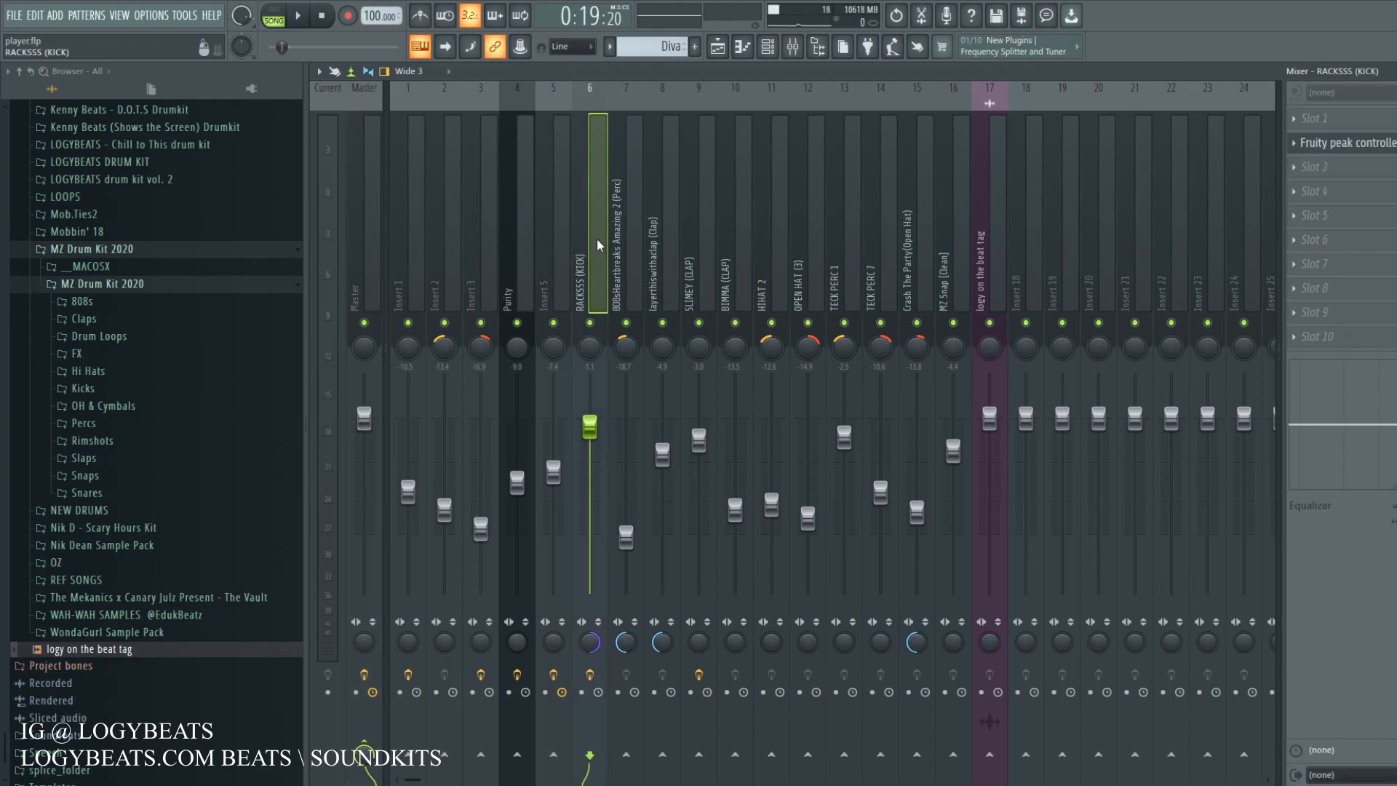
Step: Return to the playlist, clear the time selection and show the whole arrangement
click(728, 40)
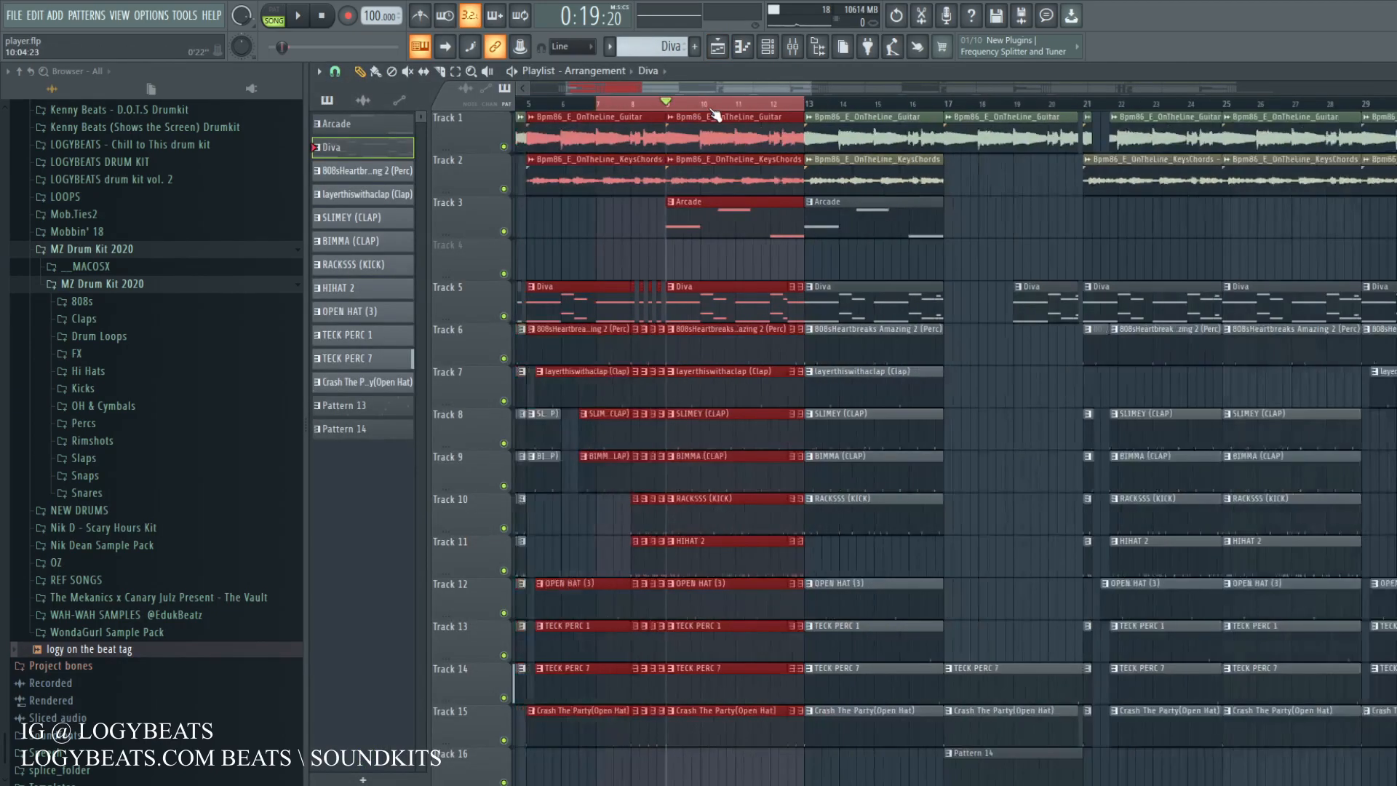
double_click(609, 103)
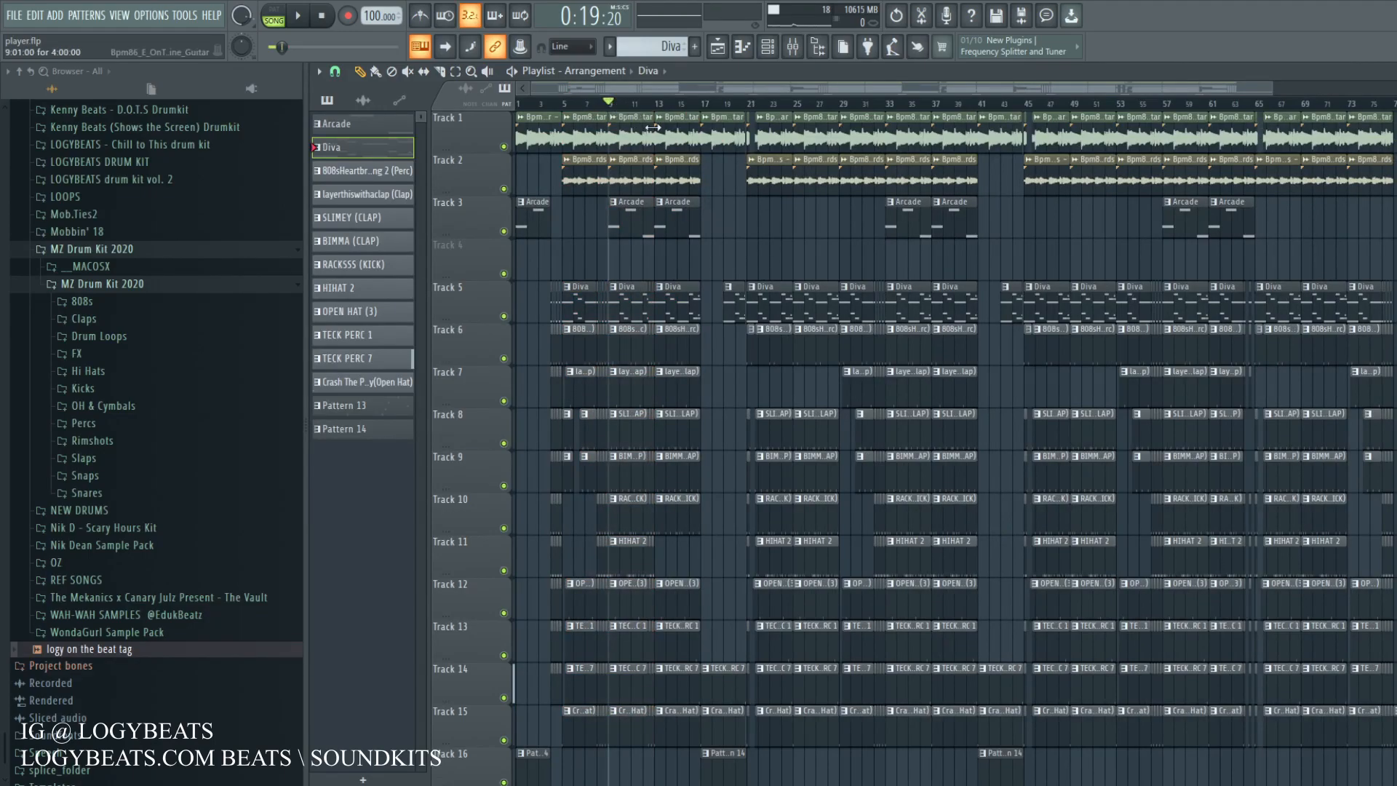
drag(638, 89, 677, 90)
scroll(705, 110, down, 2)
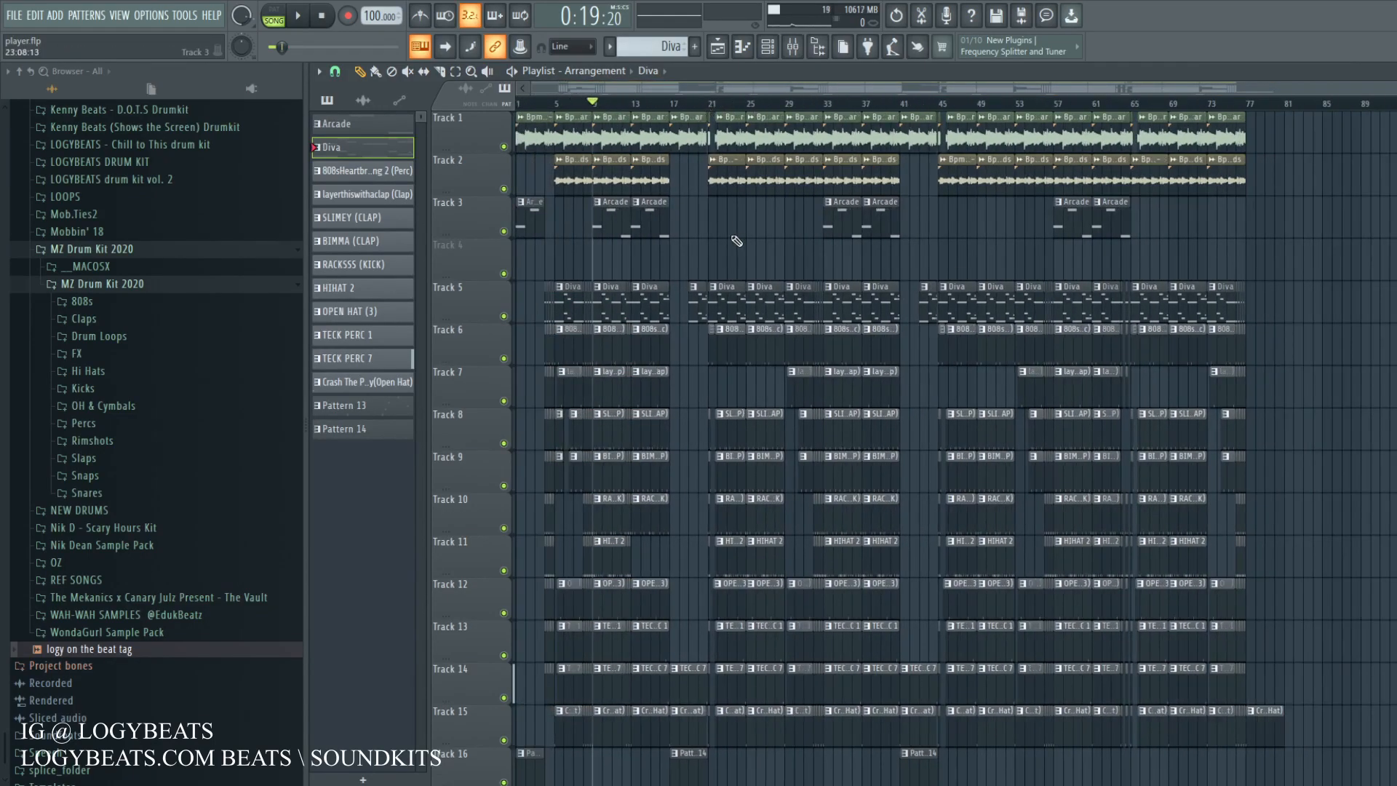